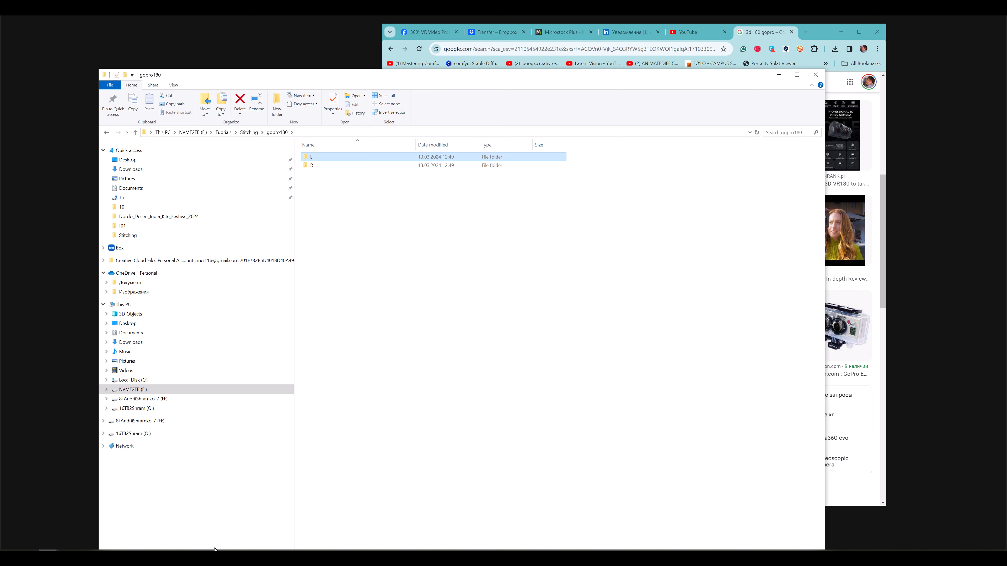
Load the files in the gopro180 L folder, including subfolders, into Advanced Renamer
{"action": "left_click", "coordinate": [481, 558]}
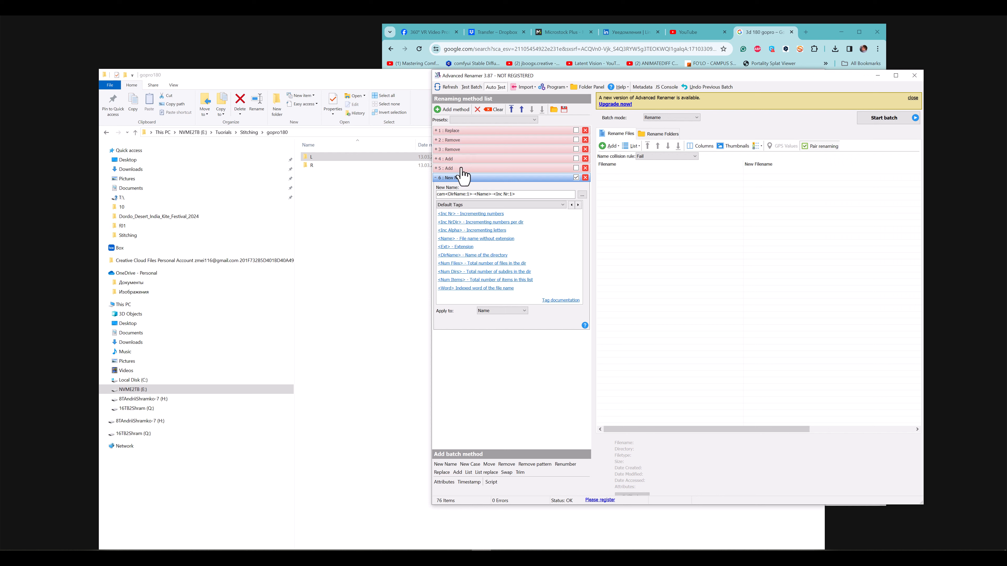
{"action": "left_click_drag", "start_coordinate": [307, 157], "coordinate": [699, 268]}
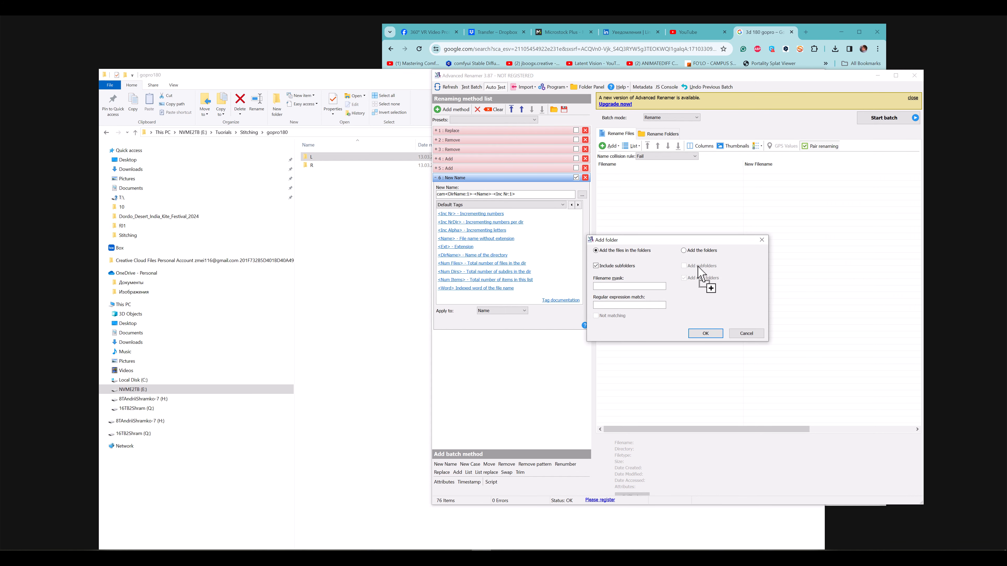
{"action": "left_click", "coordinate": [703, 334]}
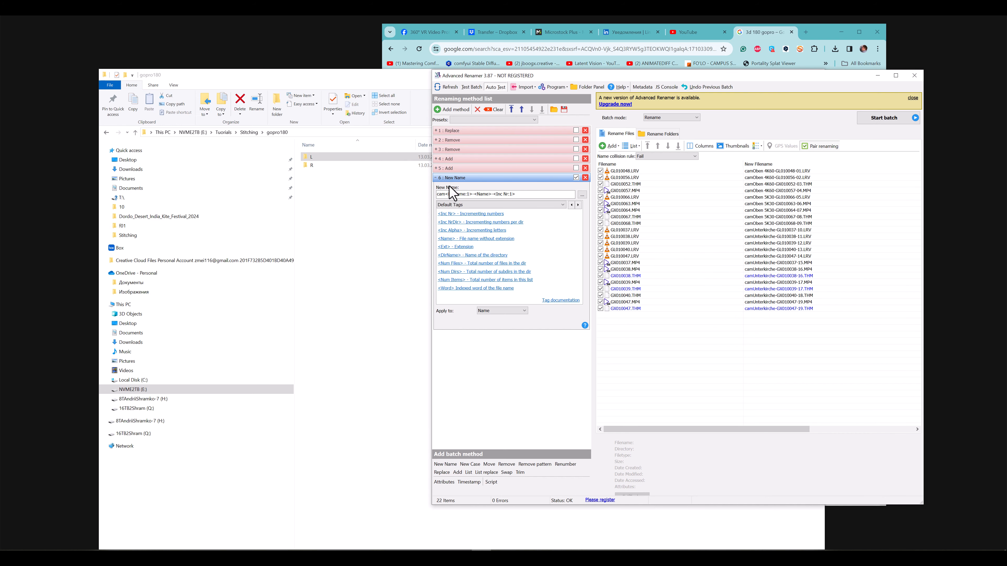
Set the new name pattern to cam-L-<DirName:1>-<Name>-<Inc Nr:1> and run the batch rename on the L files
{"action": "left_click", "coordinate": [444, 194]}
{"action": "type", "text": "-L-"}
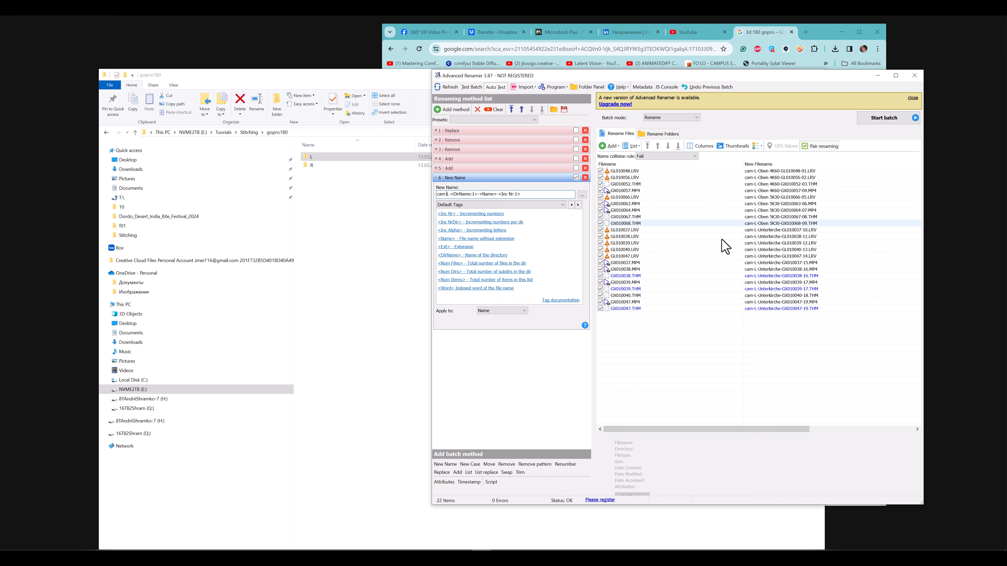
{"action": "left_click", "coordinate": [885, 118]}
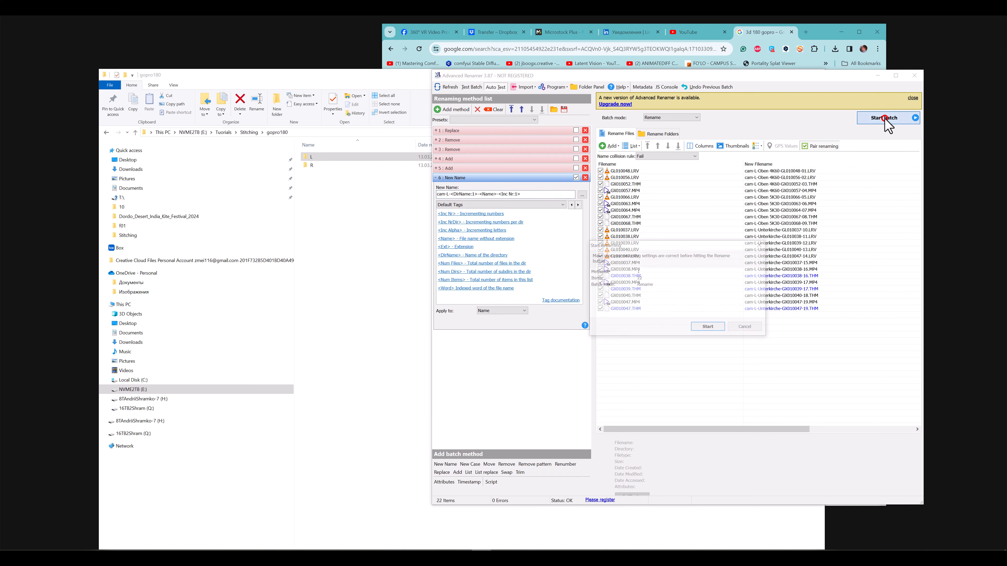
{"action": "left_click", "coordinate": [708, 328]}
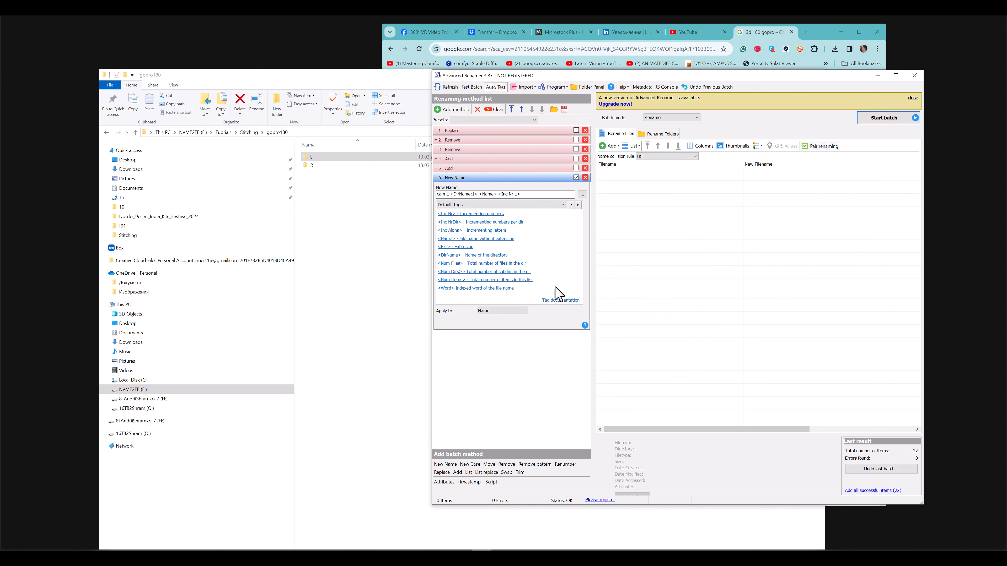
Check the renamed files in the L folder's Oben 4K60 subfolder in File Explorer, and return to the gopro180 folder
{"action": "double_click", "coordinate": [311, 157]}
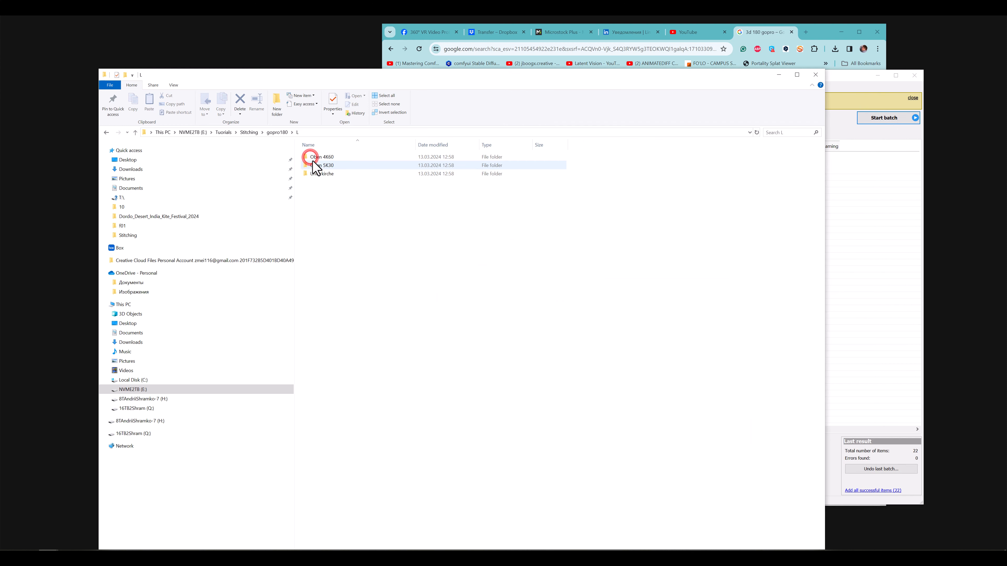
{"action": "double_click", "coordinate": [316, 157]}
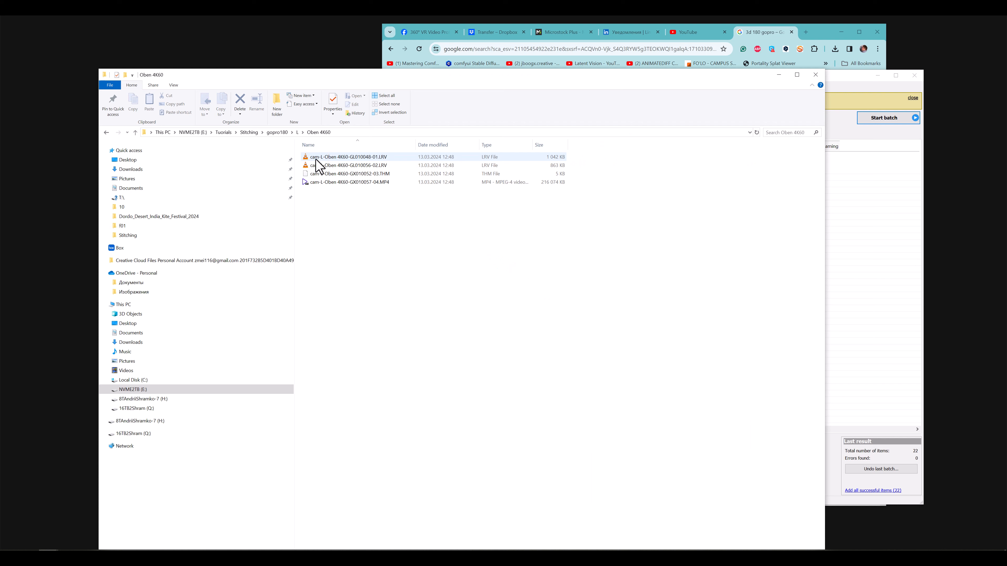
{"action": "left_click", "coordinate": [279, 132]}
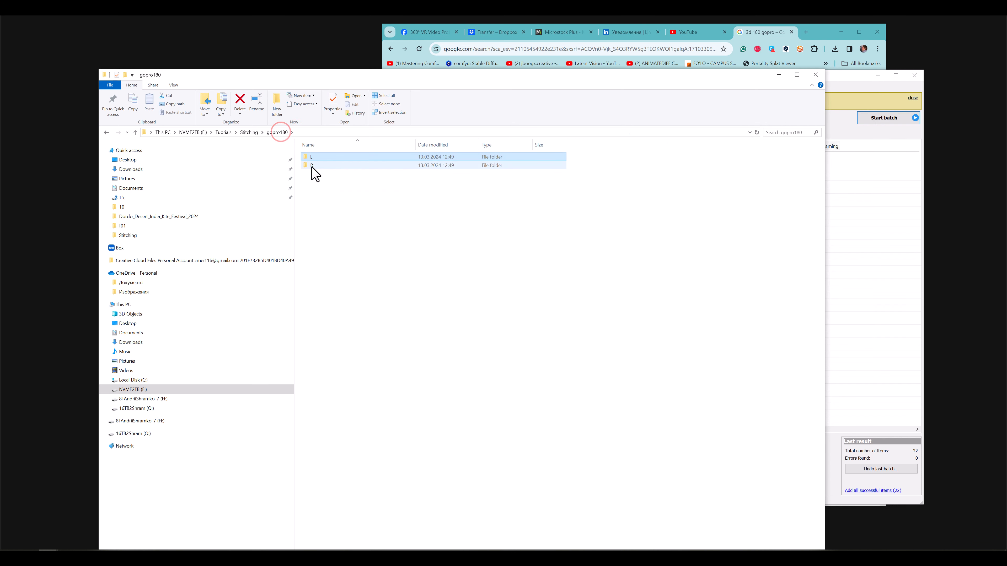
Load the files in the gopro180 R folder, including subfolders, into the Advanced Renamer file list
{"action": "left_click_drag", "start_coordinate": [312, 167], "coordinate": [863, 284]}
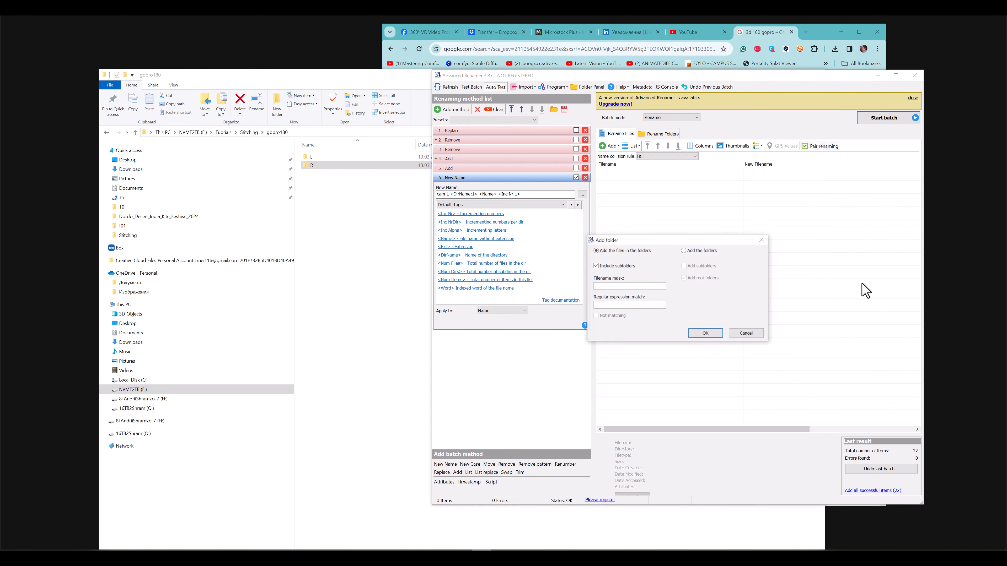
{"action": "left_click", "coordinate": [704, 333]}
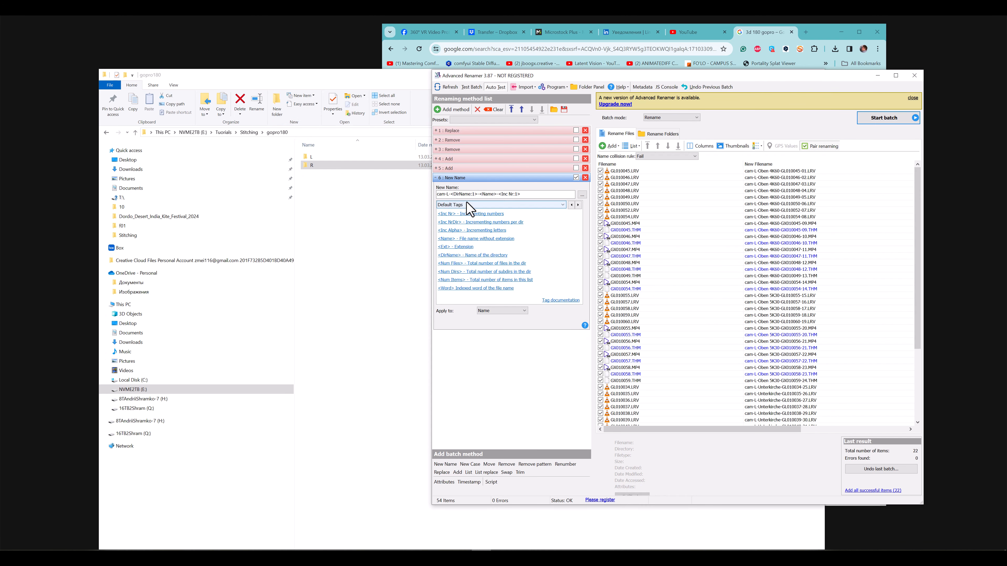
{"action": "left_click", "coordinate": [454, 111]}
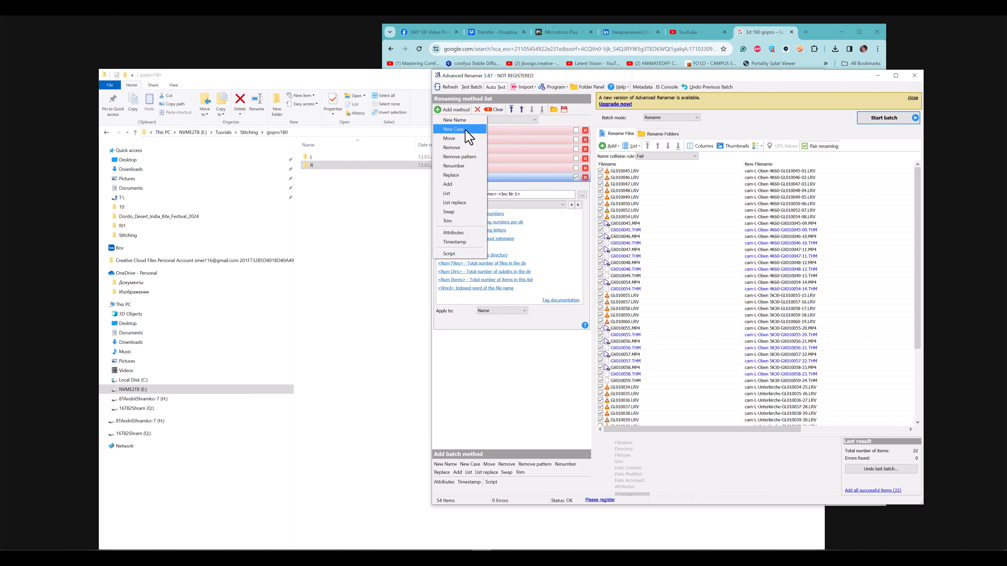
{"action": "left_click", "coordinate": [490, 351]}
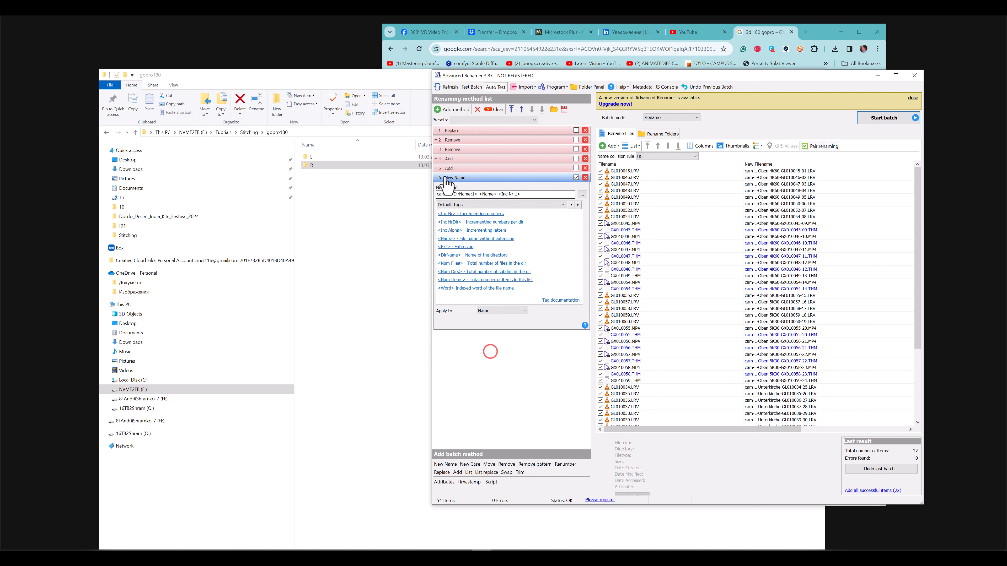
Change the camera letter in the new name pattern to R and run the batch rename on the R files
{"action": "double_click", "coordinate": [447, 194]}
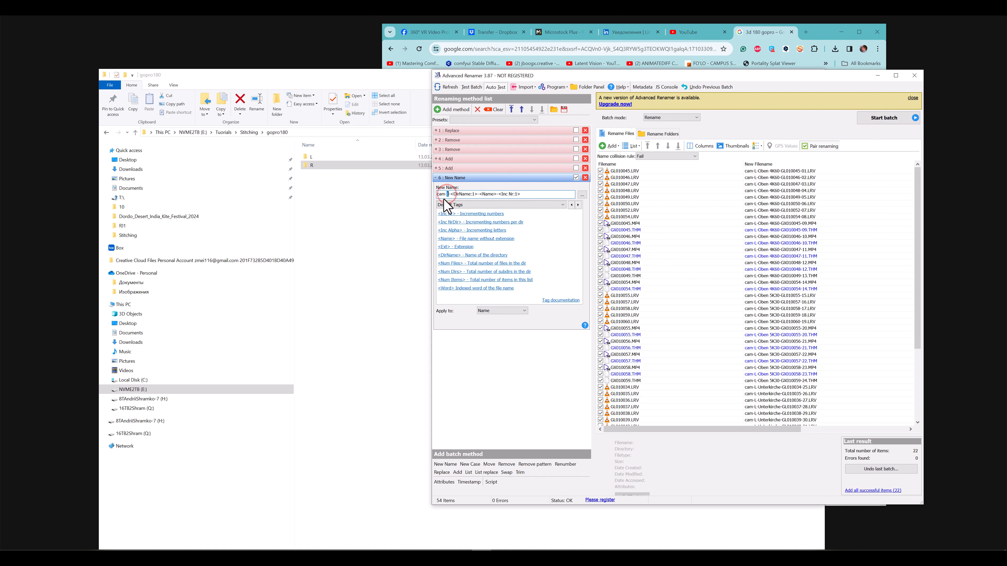
{"action": "type", "text": "R"}
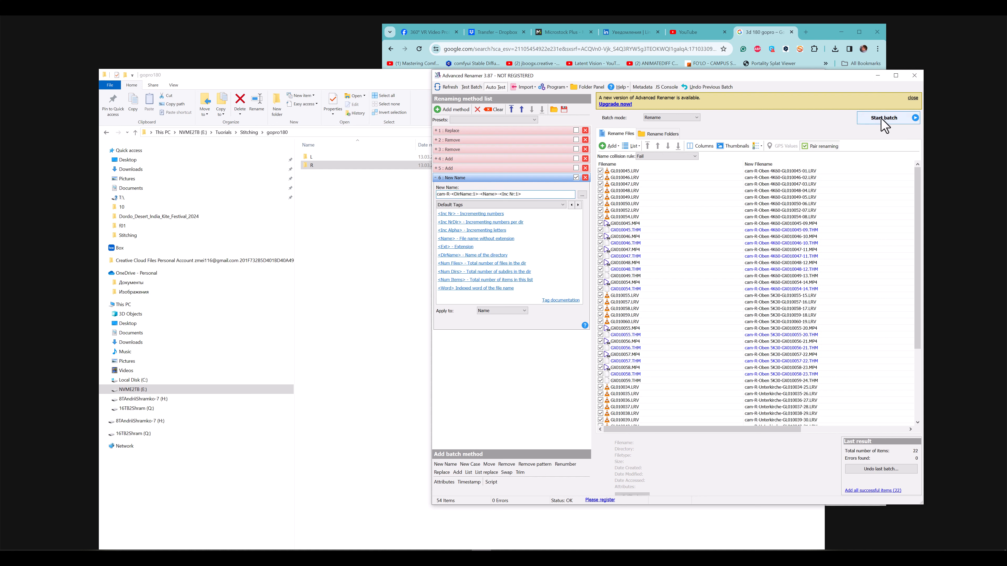
{"action": "left_click", "coordinate": [882, 119]}
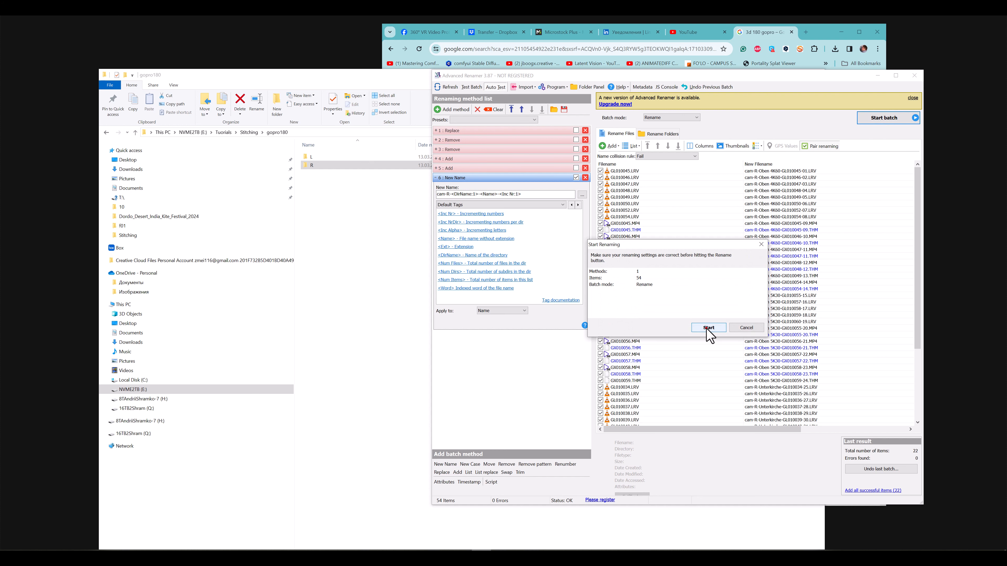
{"action": "left_click", "coordinate": [707, 328]}
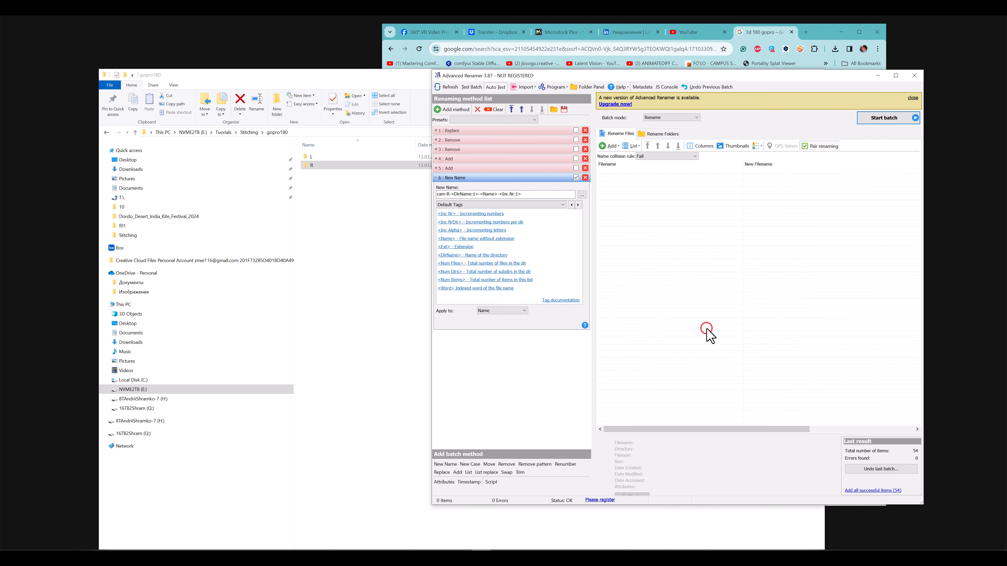
Move the Oben 4K60, Oben 5K30 and Unterkirche folders from the R folder into the L folder in File Explorer
{"action": "left_click", "coordinate": [339, 182]}
{"action": "double_click", "coordinate": [312, 165]}
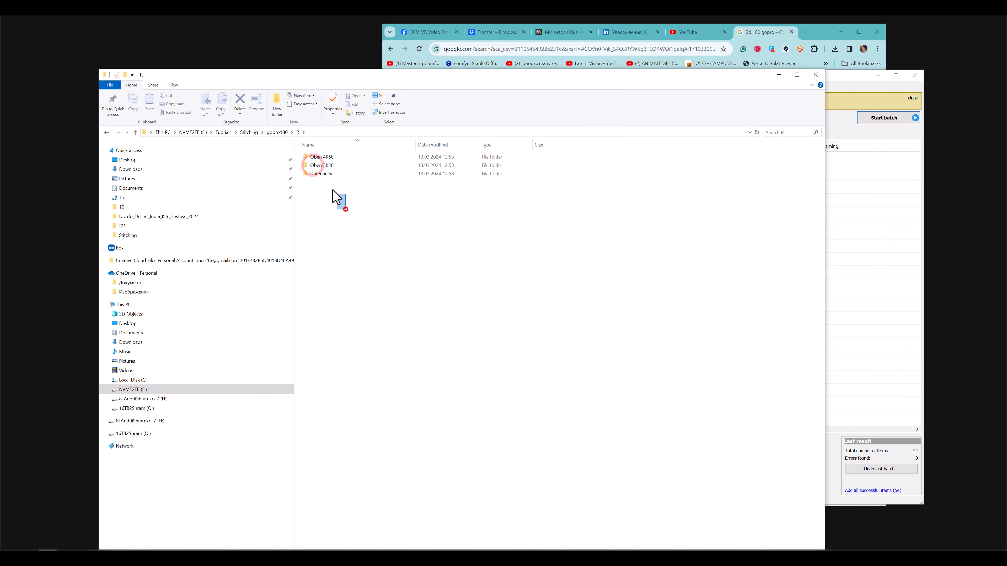
{"action": "left_click_drag", "start_coordinate": [337, 197], "coordinate": [315, 164]}
{"action": "right_click", "coordinate": [320, 165]}
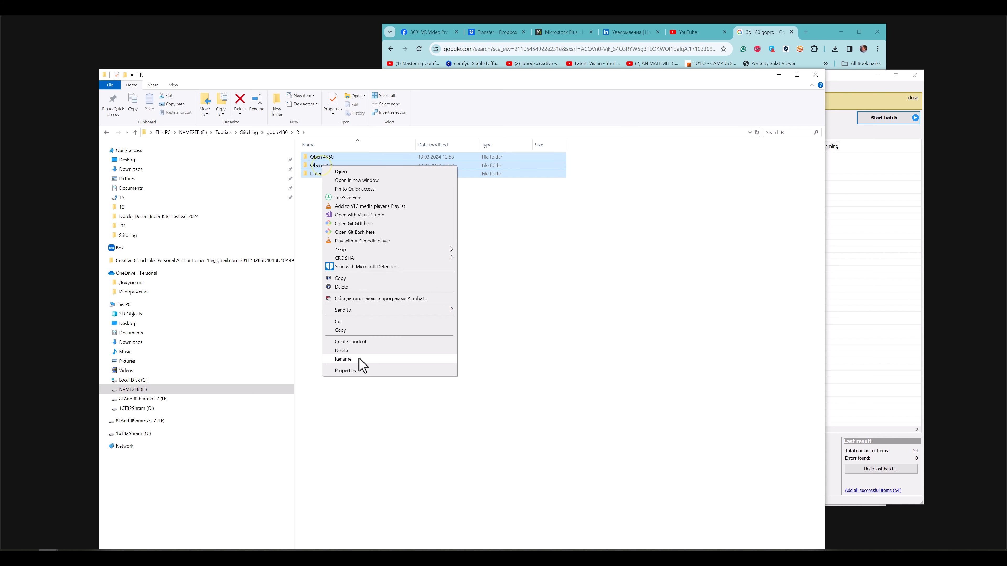
{"action": "left_click", "coordinate": [339, 322]}
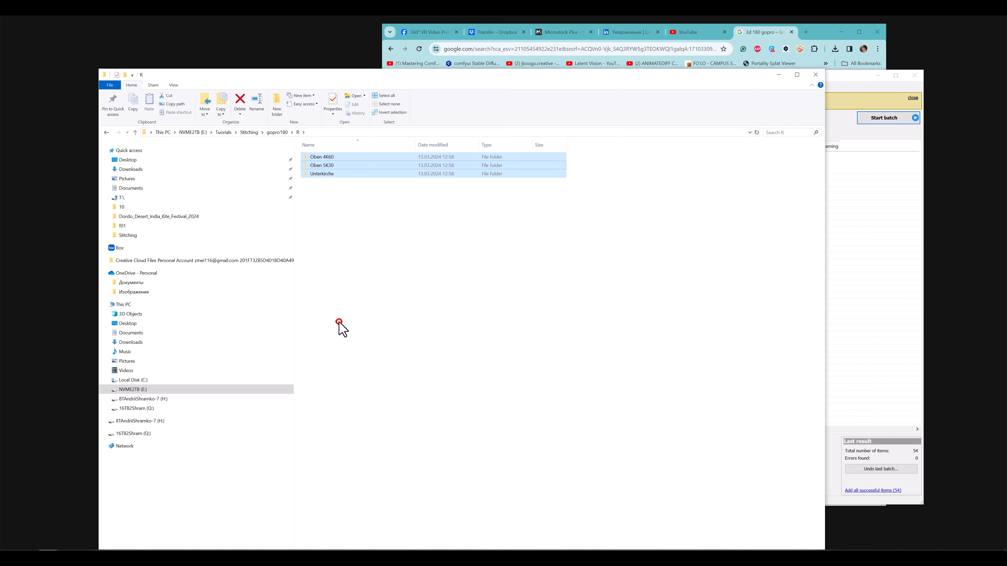
{"action": "left_click", "coordinate": [283, 132]}
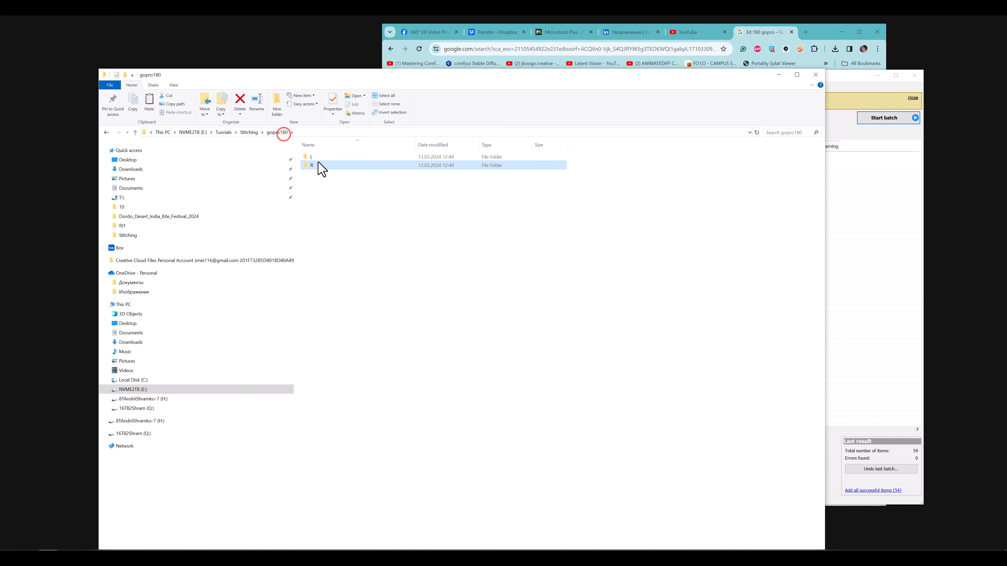
{"action": "double_click", "coordinate": [313, 156]}
{"action": "right_click", "coordinate": [330, 205]}
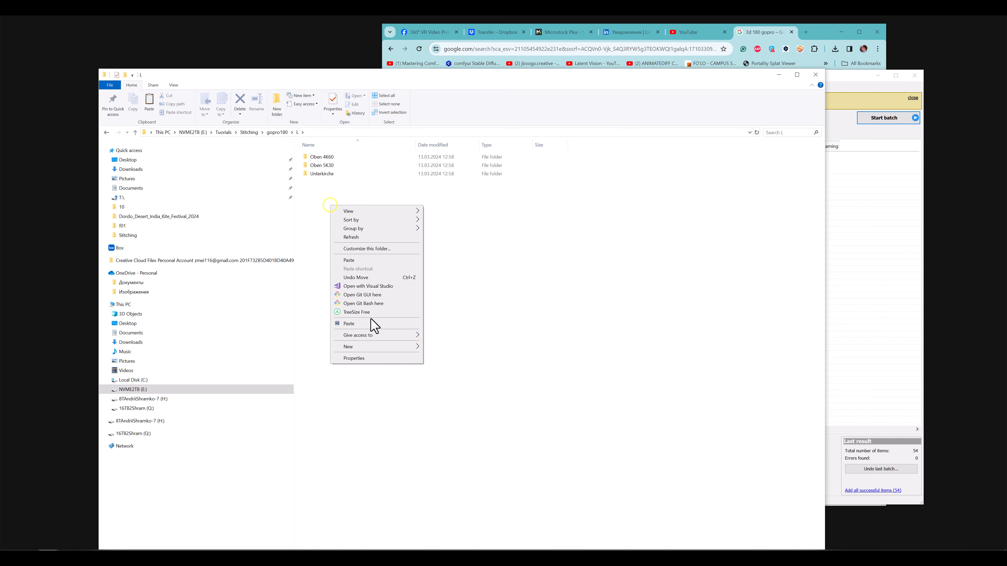
{"action": "left_click", "coordinate": [355, 261]}
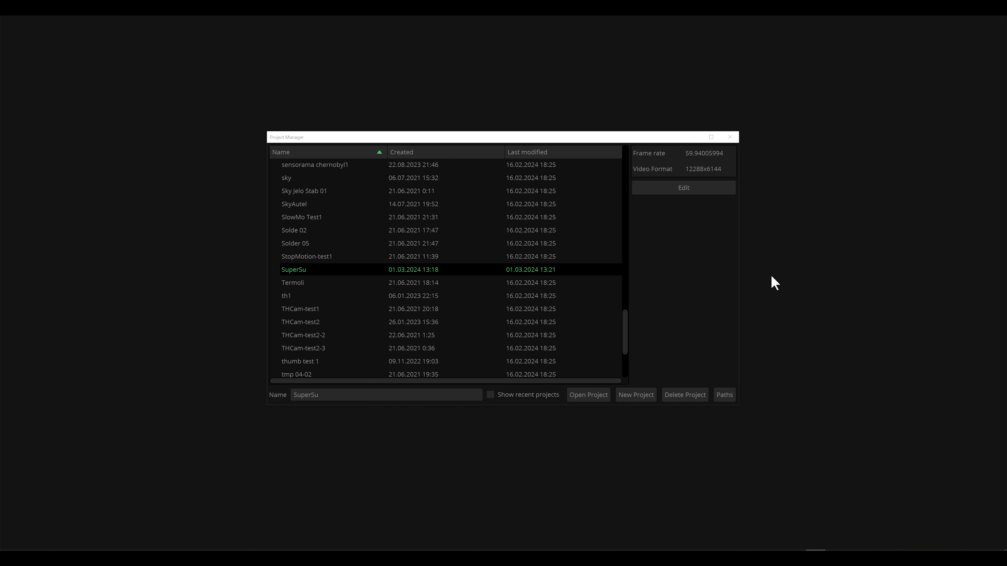
Start a new project in the Project Manager with the video format 12288x6144
{"action": "left_click", "coordinate": [637, 395]}
{"action": "left_click", "coordinate": [583, 263]}
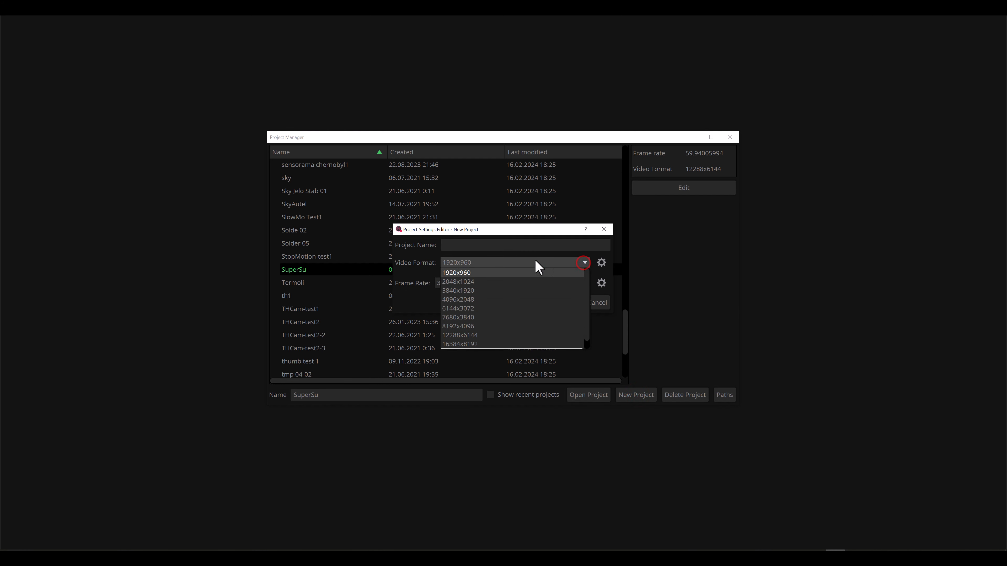
{"action": "left_click", "coordinate": [460, 335]}
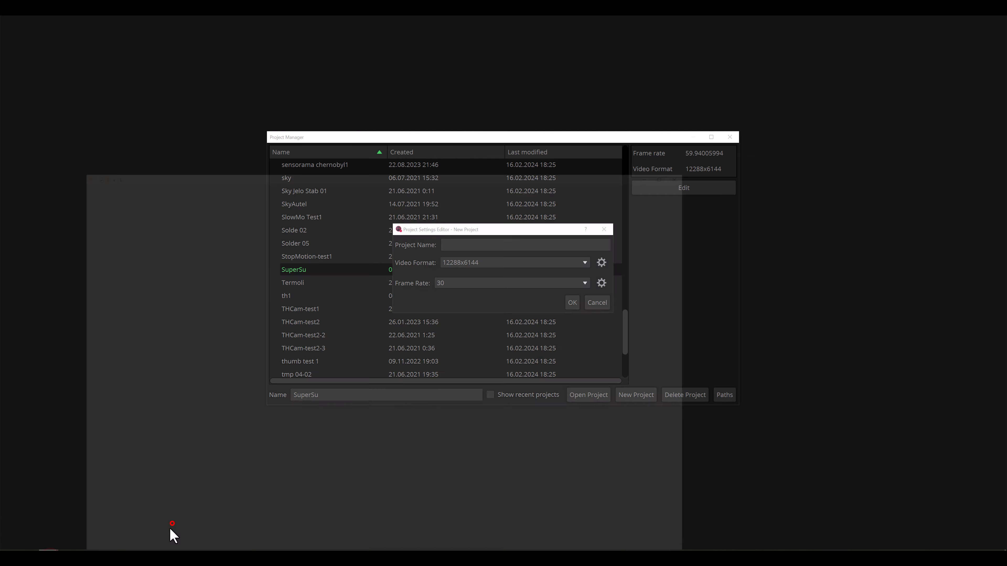
Look up the frame rate of cam-L-Oben 5K30-GX010064-07.MP4 in its media properties in File Explorer
{"action": "left_click", "coordinate": [172, 523]}
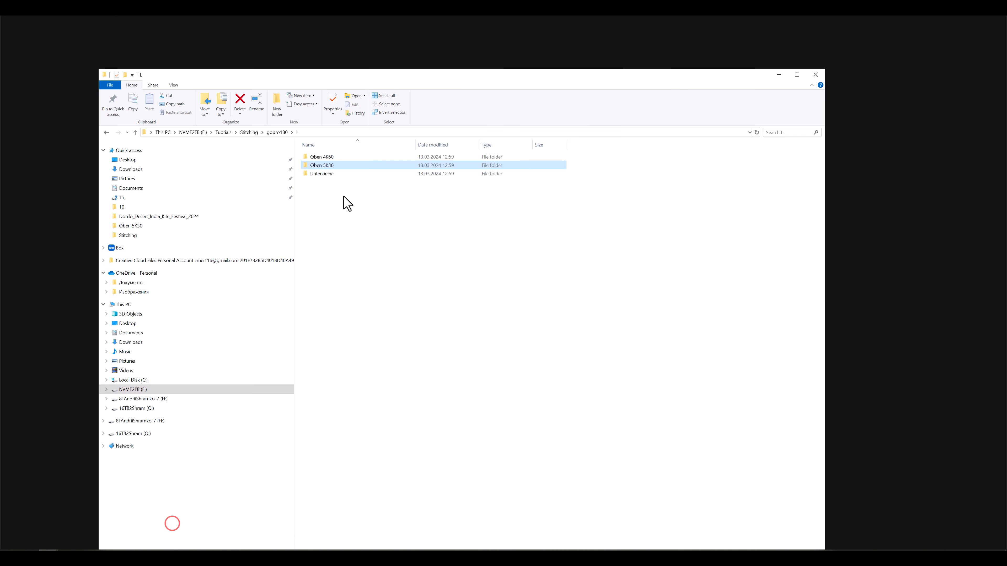
{"action": "left_click", "coordinate": [328, 164]}
{"action": "double_click", "coordinate": [328, 164]}
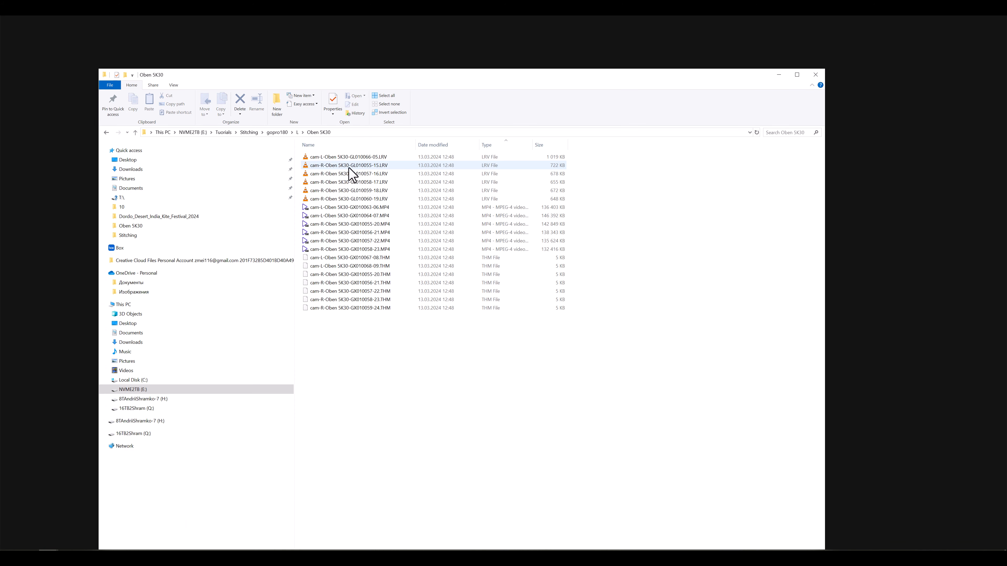
{"action": "left_click", "coordinate": [340, 216]}
{"action": "right_click", "coordinate": [340, 216]}
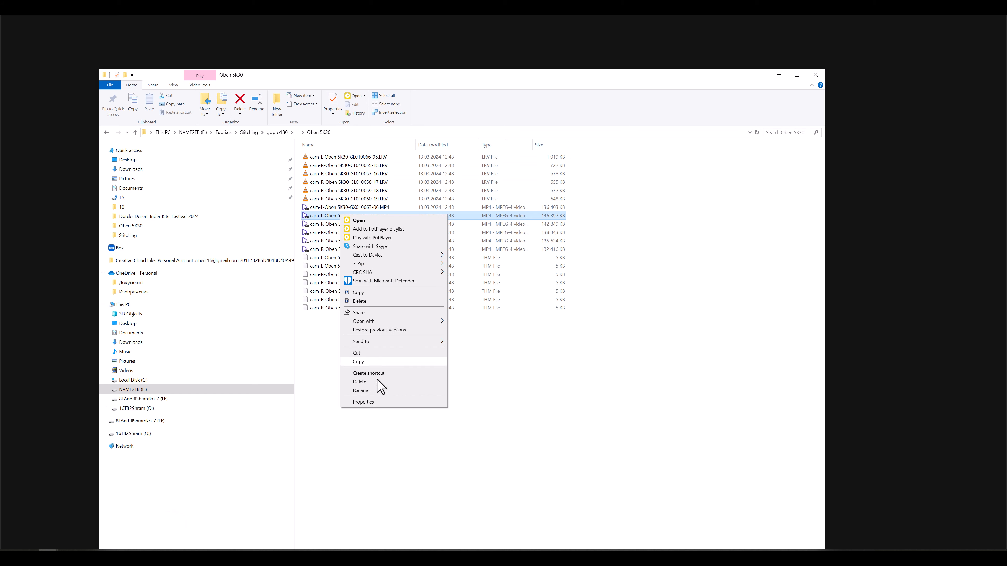
{"action": "left_click", "coordinate": [363, 403]}
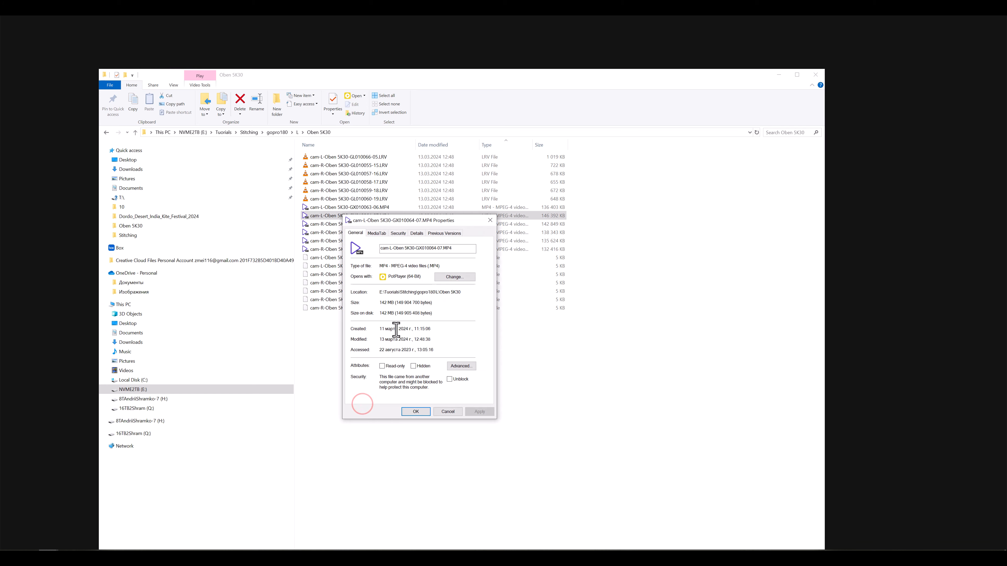
{"action": "left_click", "coordinate": [379, 232]}
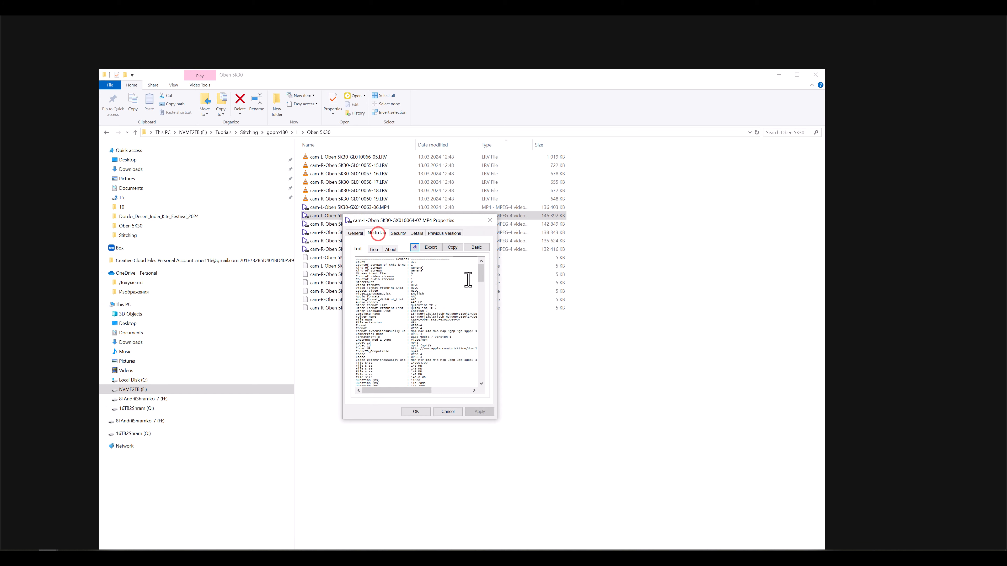
{"action": "left_click_drag", "start_coordinate": [481, 275], "coordinate": [485, 282]}
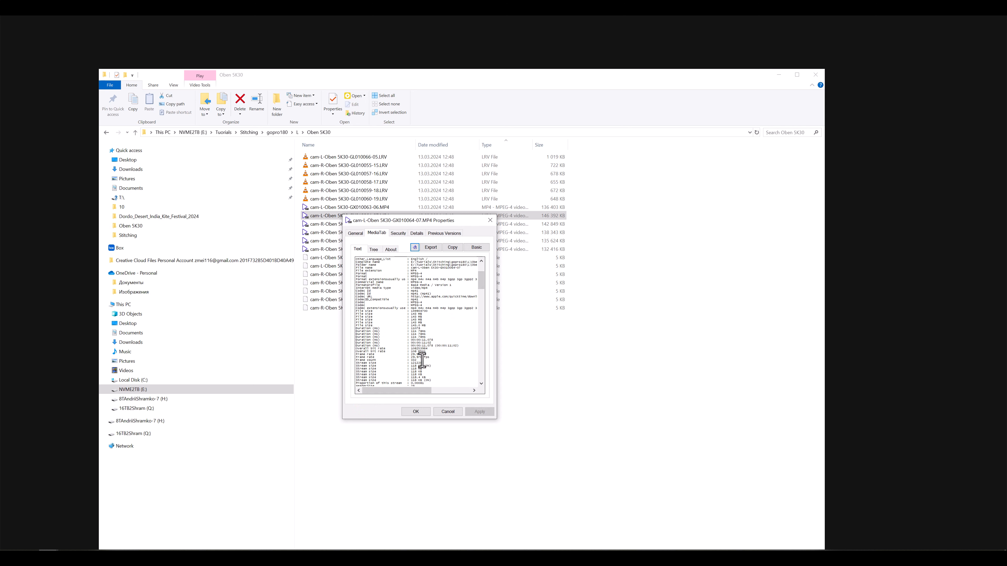
{"action": "left_click", "coordinate": [448, 411]}
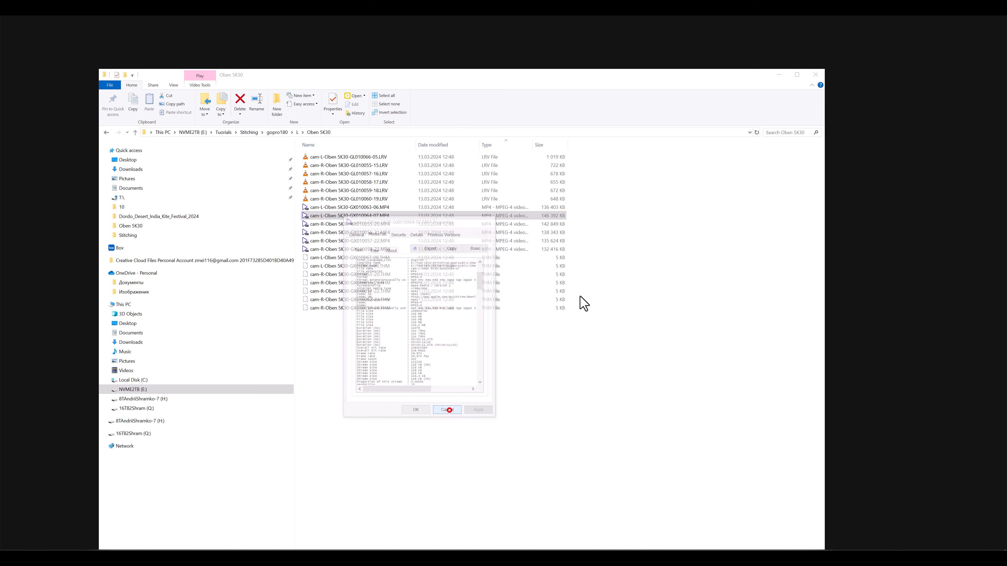
{"action": "left_click", "coordinate": [778, 75]}
Set the new project's frame rate to 29.97 and name it "3d180 Gopro"
{"action": "left_click", "coordinate": [512, 282]}
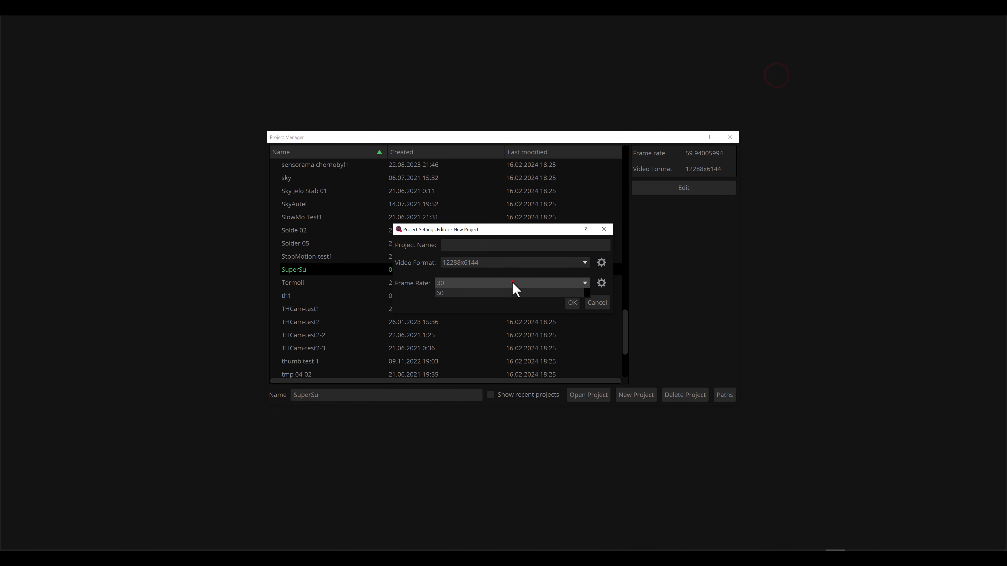
{"action": "left_click", "coordinate": [450, 321]}
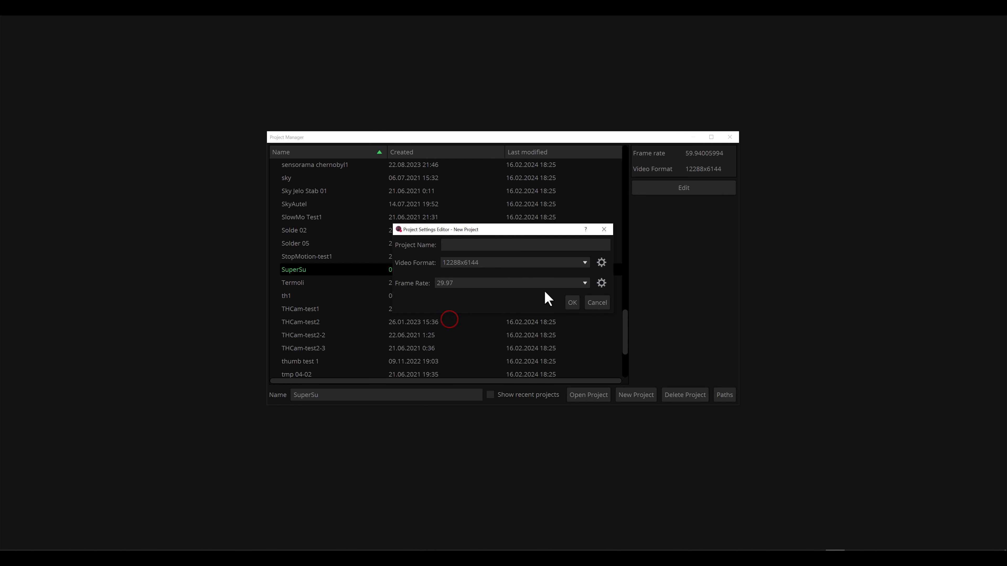
{"action": "left_click", "coordinate": [470, 245]}
{"action": "type", "text": "3d180 Gp"}
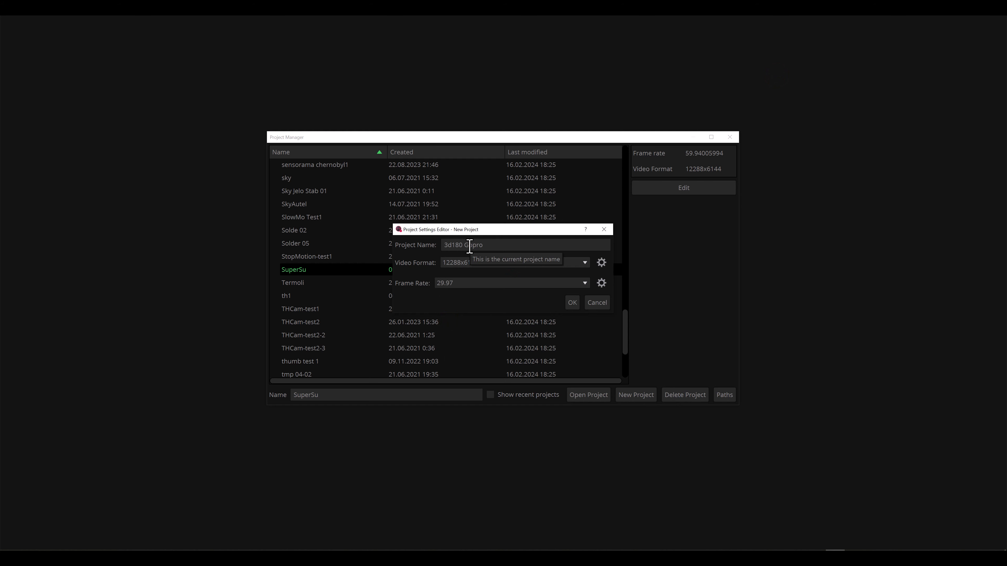
Create the project and add all the Oben 5K30 clips from the gopro180 folder as a camera stack with the default stack options
{"action": "left_click", "coordinate": [571, 304]}
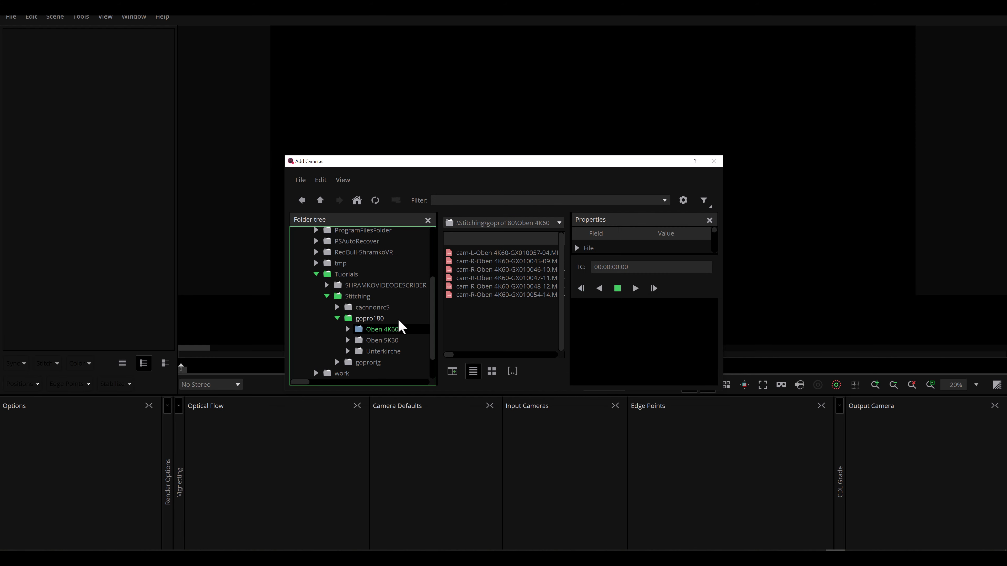
{"action": "left_click", "coordinate": [392, 342]}
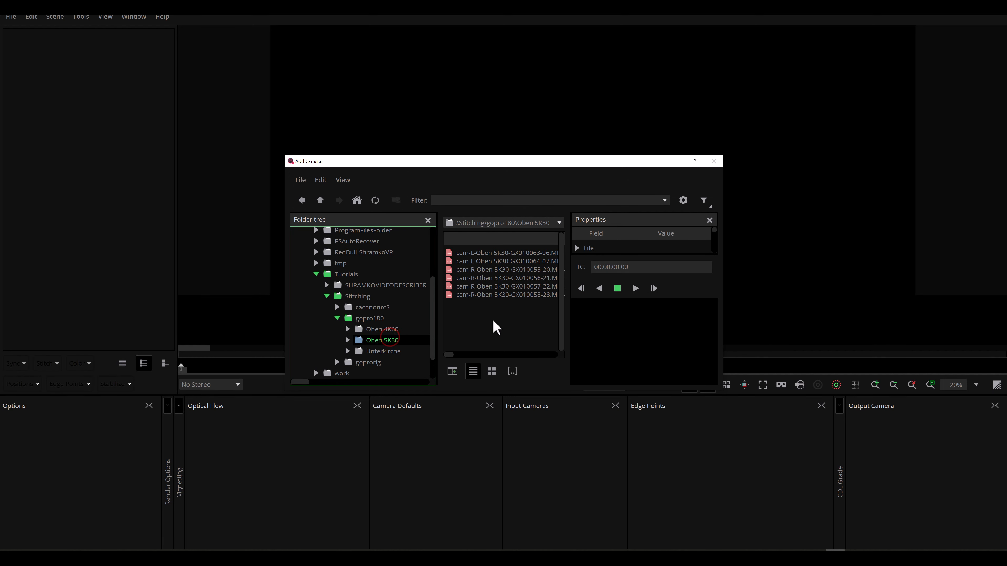
{"action": "left_click_drag", "start_coordinate": [496, 318], "coordinate": [460, 260]}
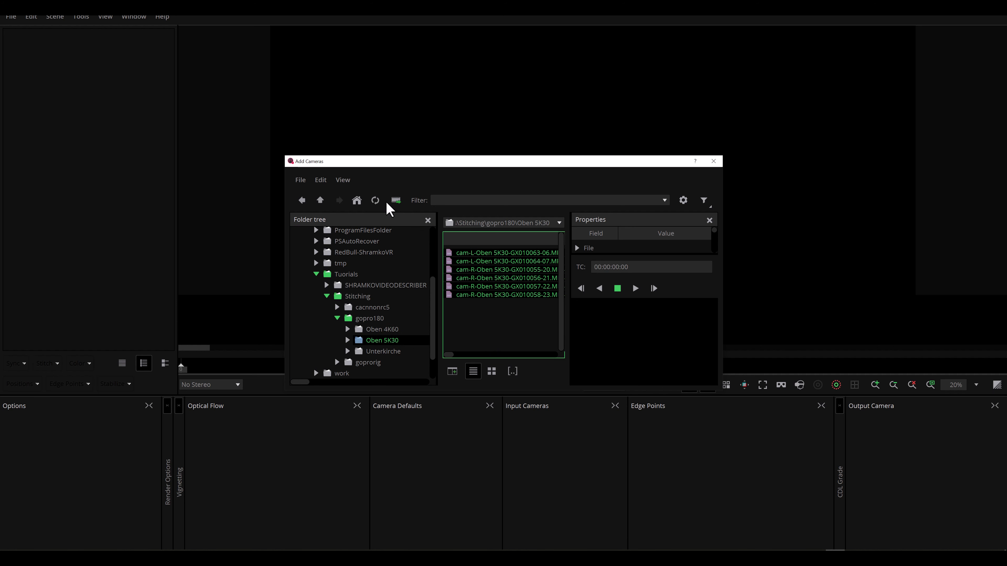
{"action": "left_click", "coordinate": [395, 203]}
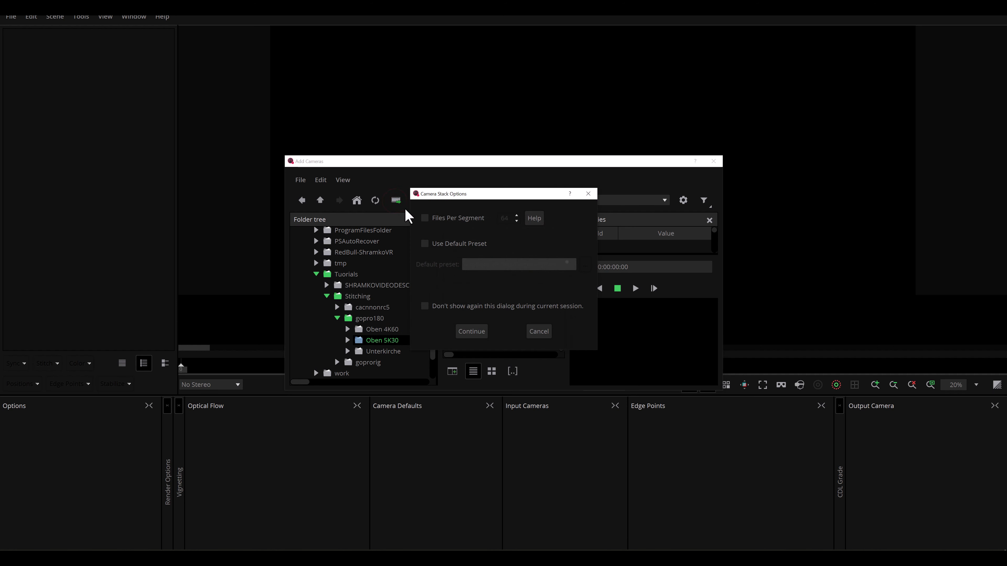
{"action": "left_click", "coordinate": [465, 331]}
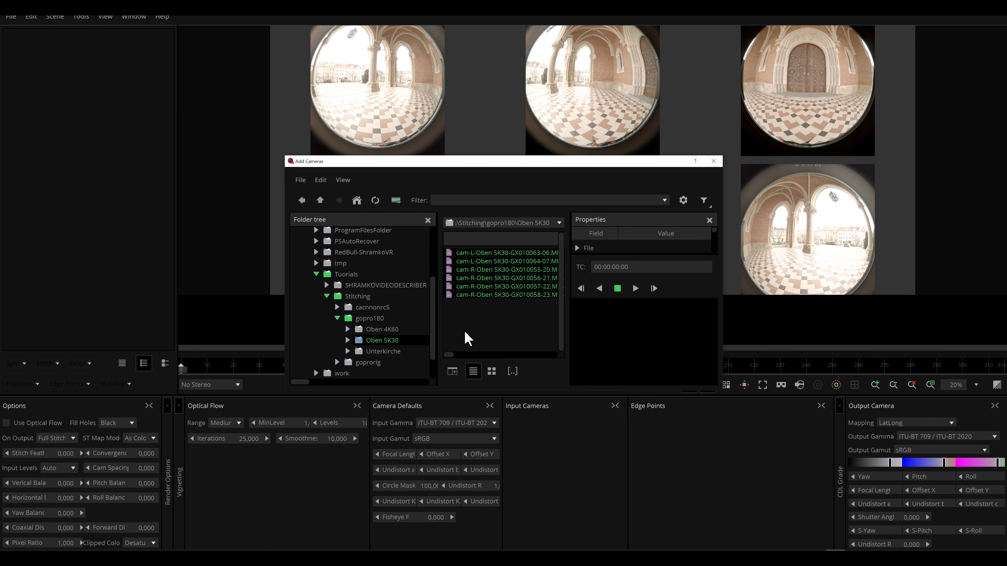
{"action": "left_click", "coordinate": [713, 161]}
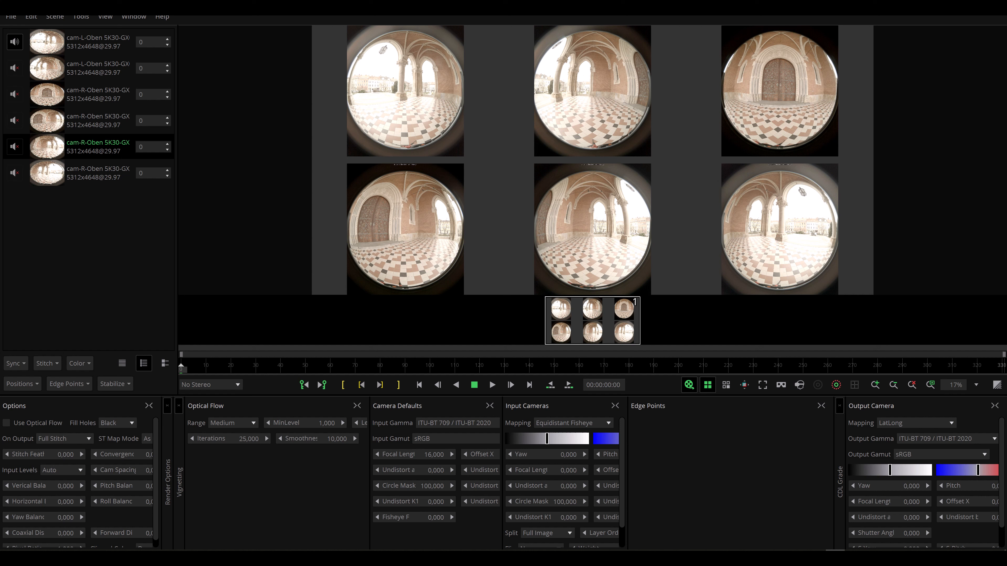
Sort the Unterkirche folder in File Explorer by type and look over its group of MP4 clips
{"action": "left_click", "coordinate": [210, 61]}
{"action": "left_click", "coordinate": [147, 526]}
{"action": "left_click", "coordinate": [486, 145]}
{"action": "left_click", "coordinate": [349, 266]}
{"action": "left_click", "coordinate": [345, 341], "text": "shift"}
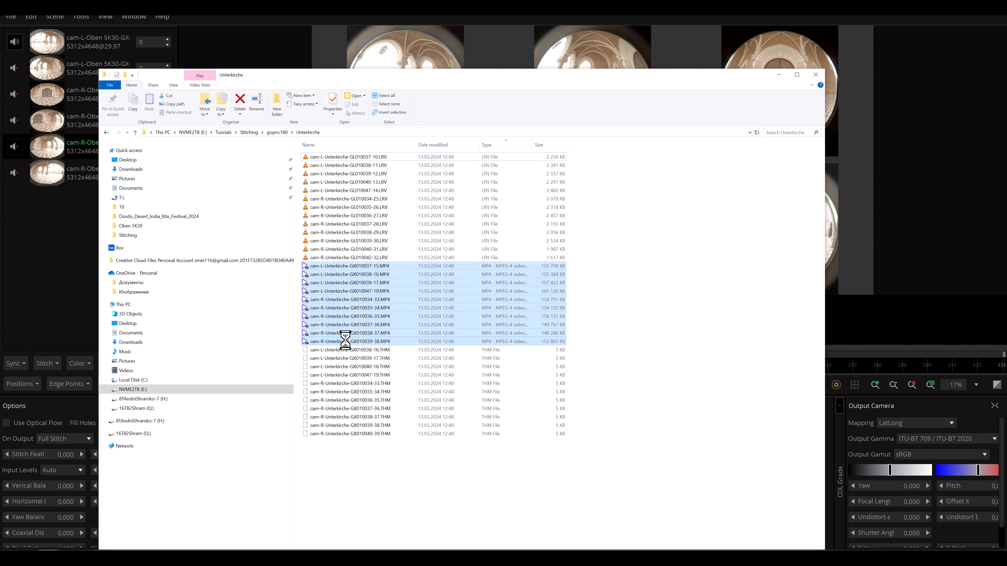
{"action": "left_click", "coordinate": [426, 495]}
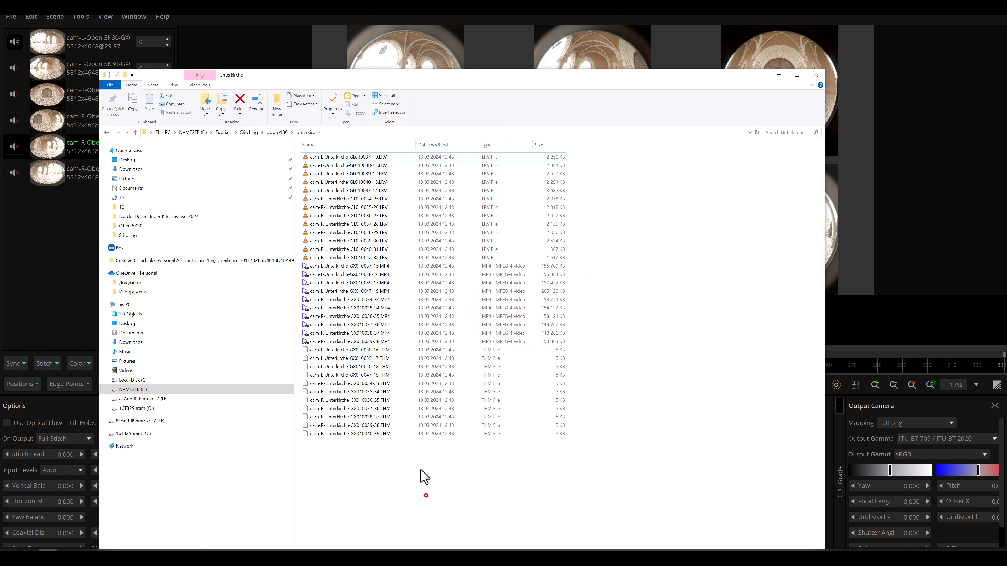
Look up the frame rate of cam-L-Unterkirche-GX010037-15.MP4 in its media properties
{"action": "right_click", "coordinate": [342, 265]}
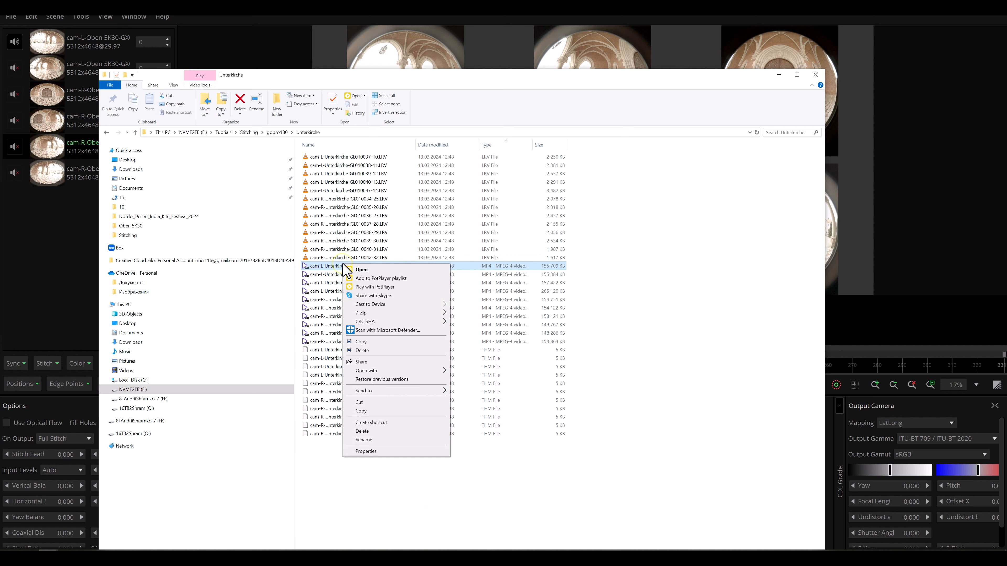
{"action": "left_click", "coordinate": [365, 451]}
{"action": "left_click", "coordinate": [378, 282]}
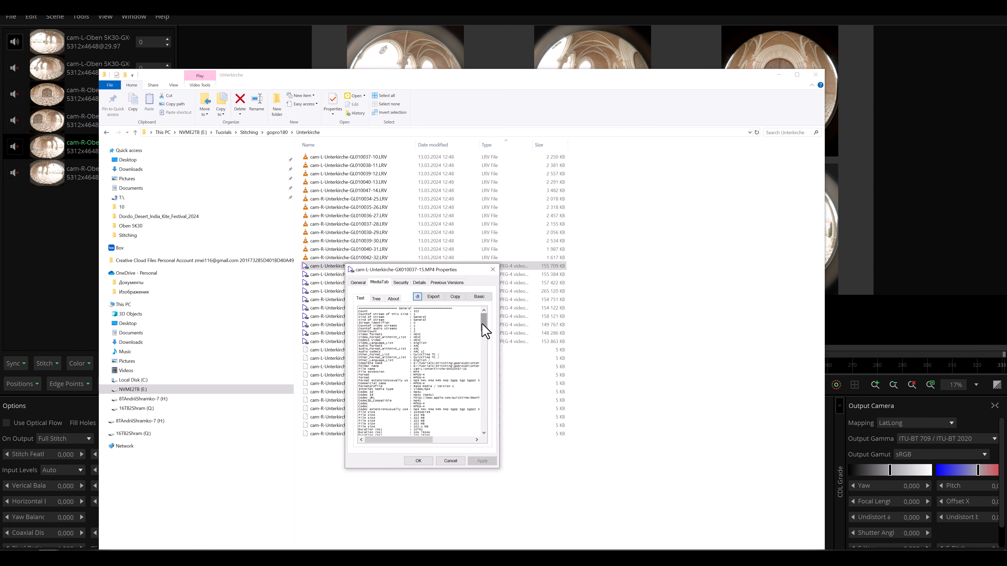
{"action": "left_click_drag", "start_coordinate": [483, 322], "coordinate": [486, 337]}
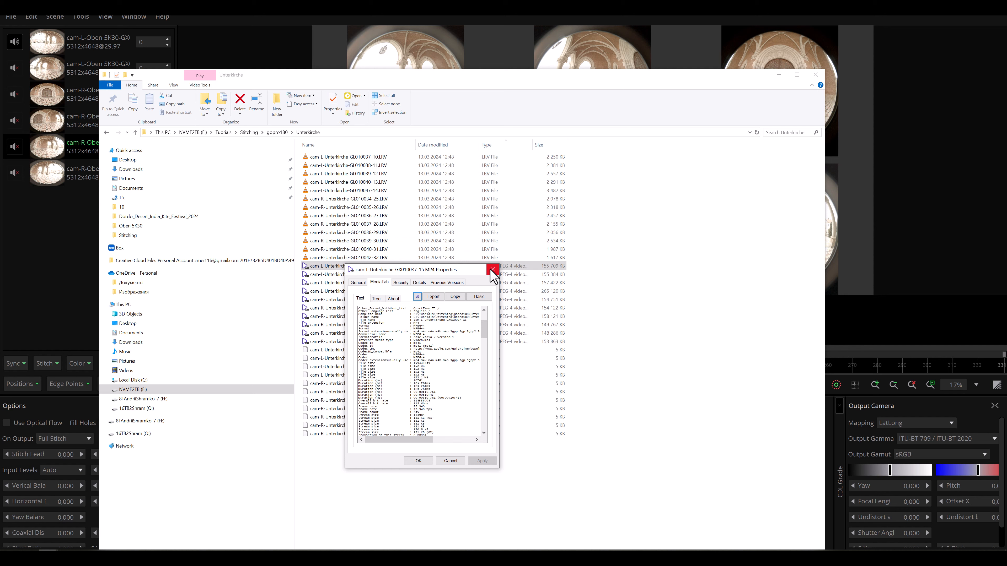
Switch back to Mistika VR and return to the Project Manager without saving the untitled reel
{"action": "left_click", "coordinate": [204, 16]}
{"action": "left_click", "coordinate": [12, 17]}
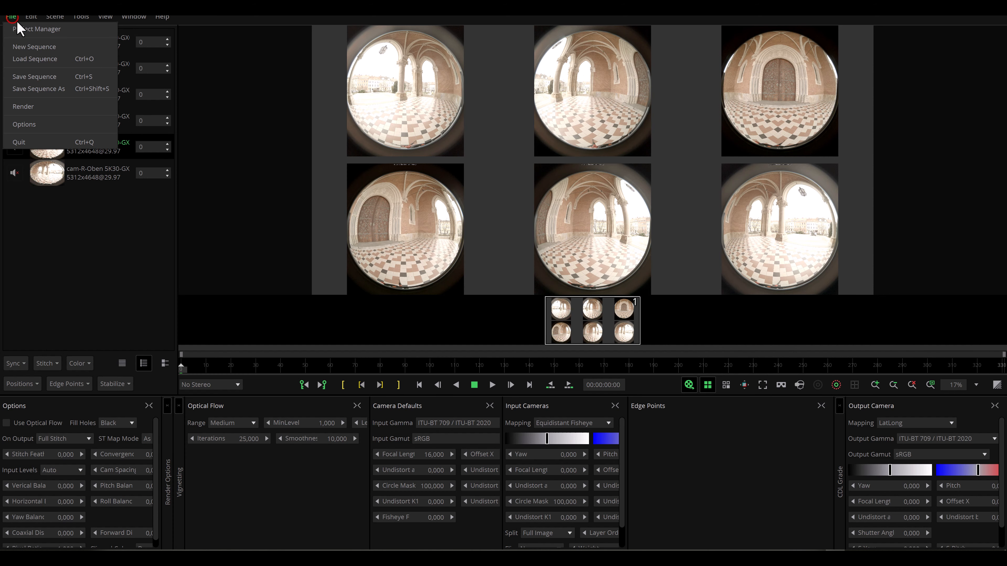
{"action": "left_click", "coordinate": [21, 30]}
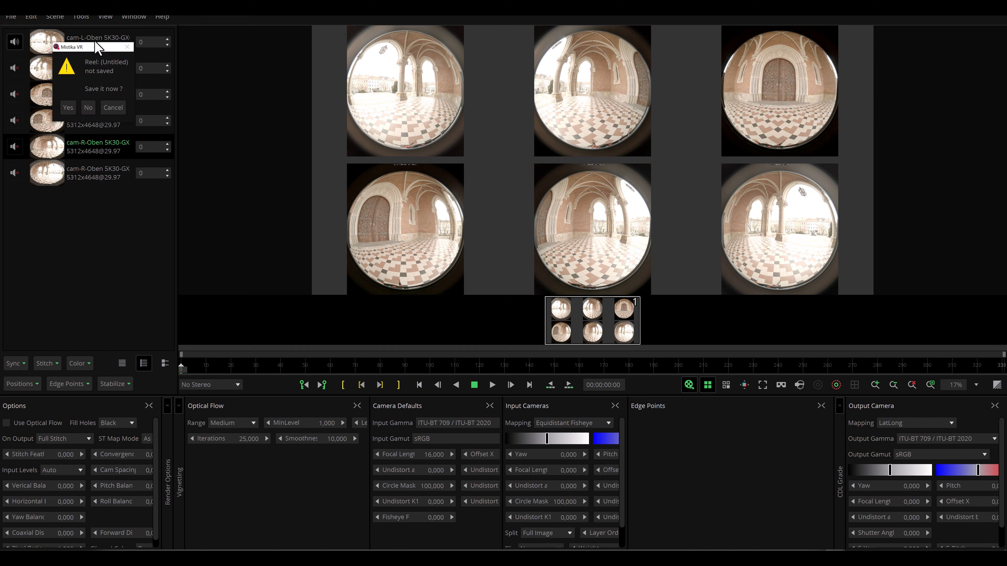
{"action": "left_click_drag", "start_coordinate": [95, 47], "coordinate": [144, 156]}
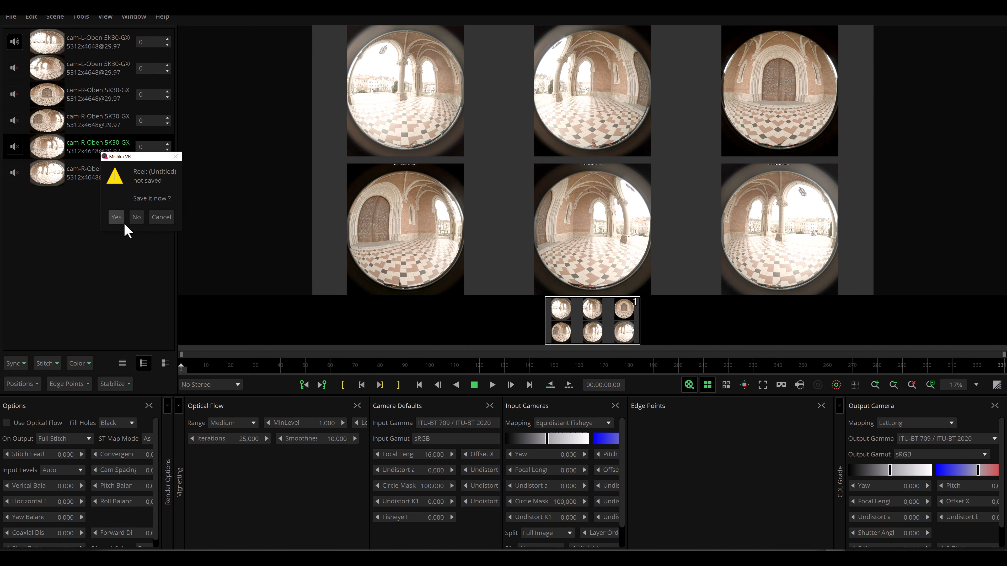
{"action": "left_click", "coordinate": [136, 218]}
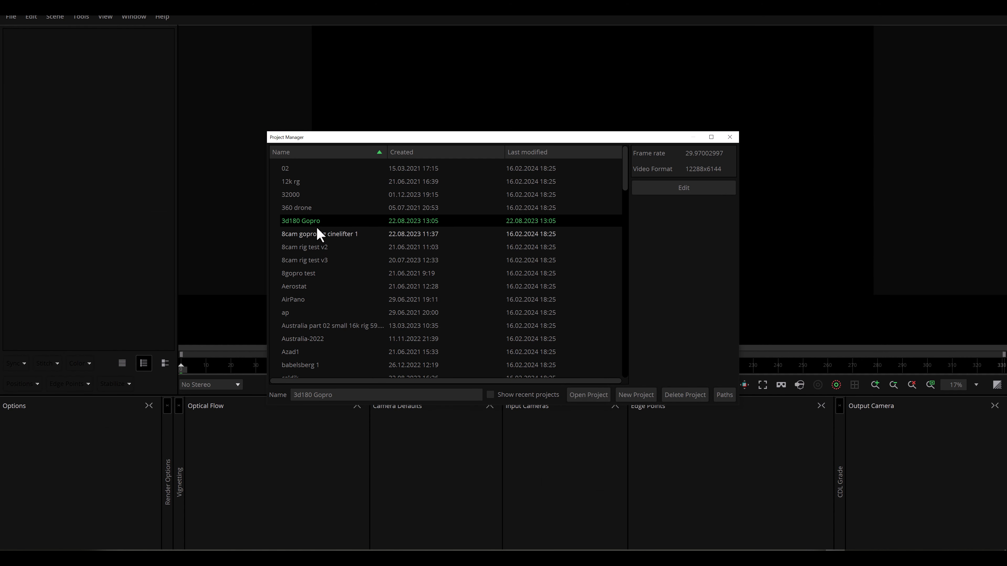
Create a new project named "3d180 Gopro 59fps" with a frame rate of 59.94
{"action": "left_click", "coordinate": [636, 395]}
{"action": "left_click", "coordinate": [525, 245]}
{"action": "type", "text": "3d180 Gopro 59fps"}
{"action": "left_click", "coordinate": [512, 283]}
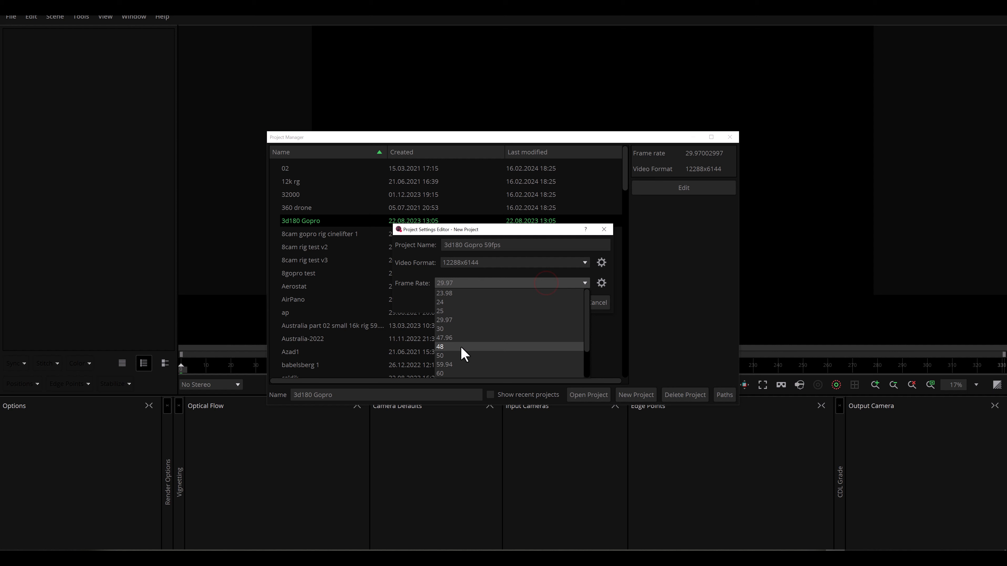
{"action": "left_click", "coordinate": [457, 362]}
{"action": "left_click", "coordinate": [572, 303]}
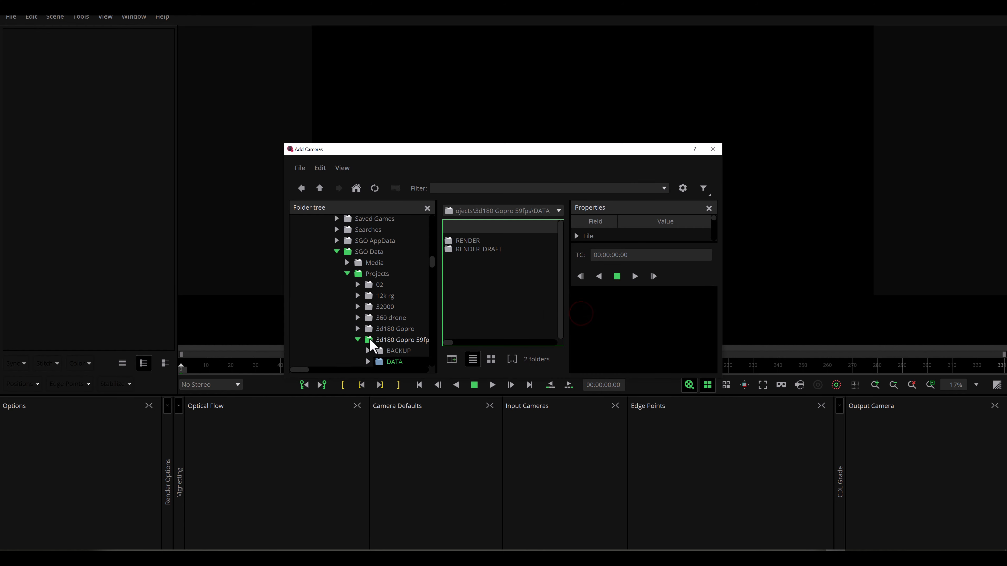
Add all the Unterkirche clips from the gopro180 folder as a camera stack with the default stack options
{"action": "left_click", "coordinate": [383, 321]}
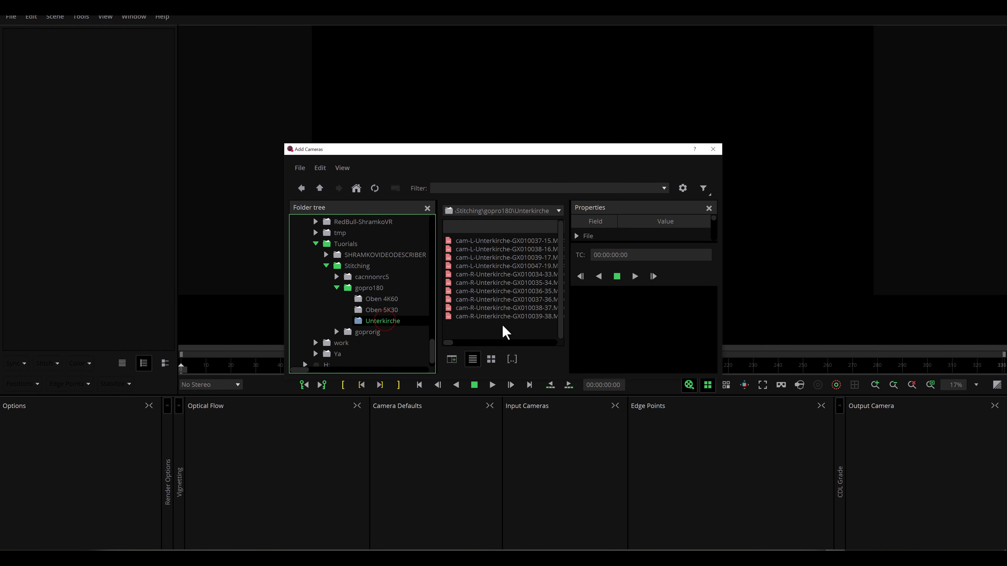
{"action": "left_click", "coordinate": [506, 332]}
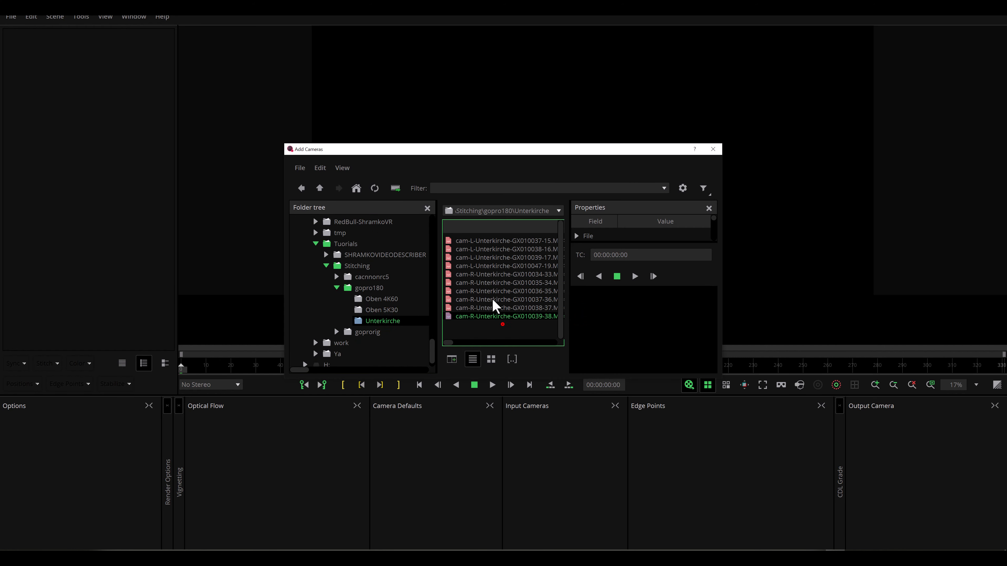
{"action": "key", "text": "ctrl+a"}
{"action": "left_click", "coordinate": [395, 188]}
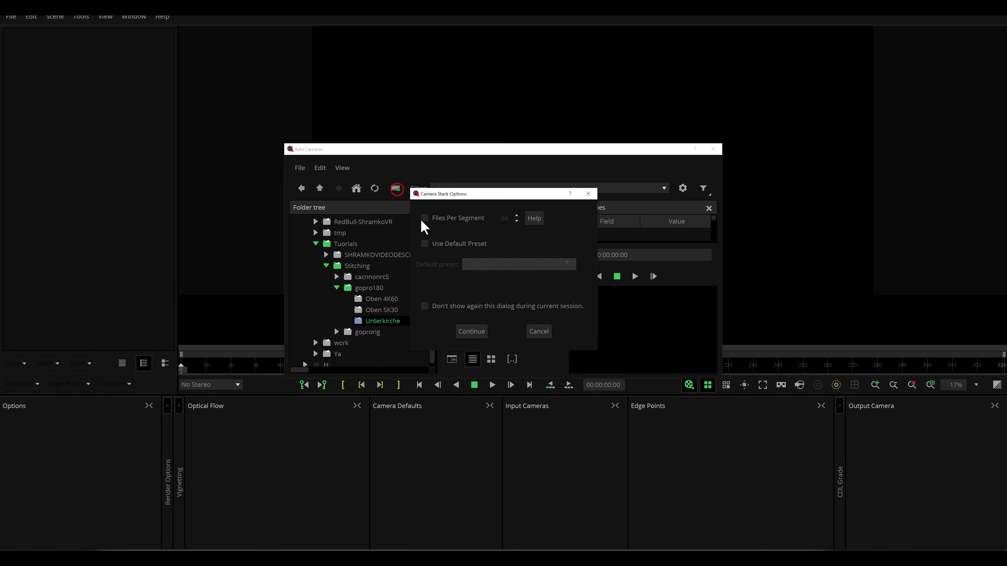
{"action": "left_click", "coordinate": [469, 331]}
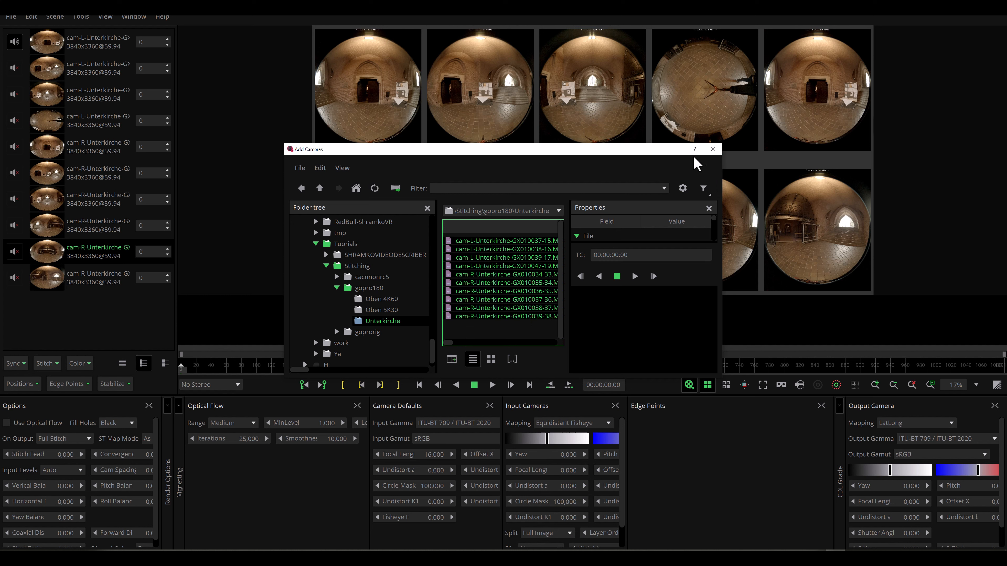
{"action": "left_click", "coordinate": [713, 150]}
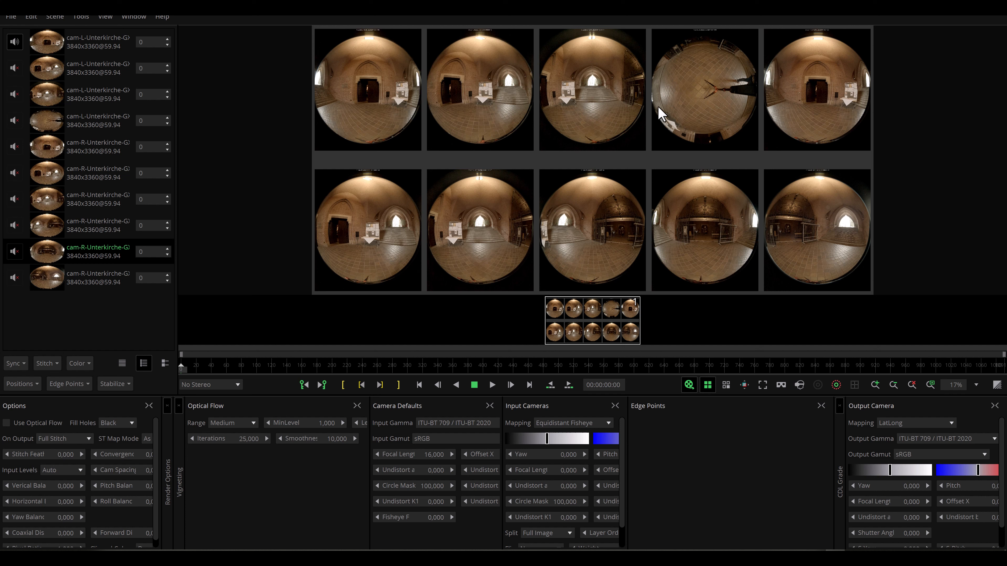
Send the frame at about 00:00:07:18 to PTGui as an external stitch and align the images there
{"action": "left_click", "coordinate": [512, 370]}
{"action": "left_click", "coordinate": [49, 364]}
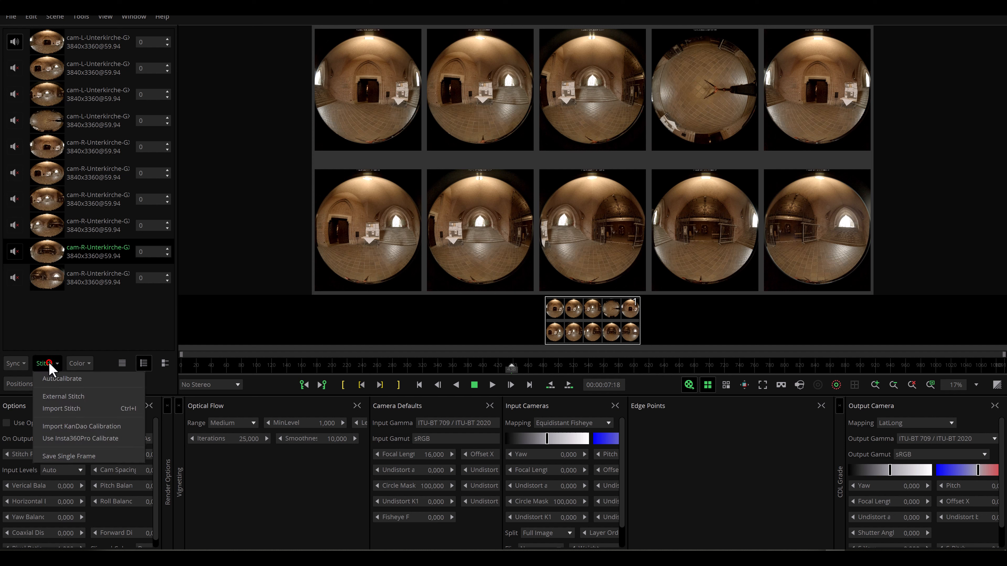
{"action": "left_click", "coordinate": [59, 397]}
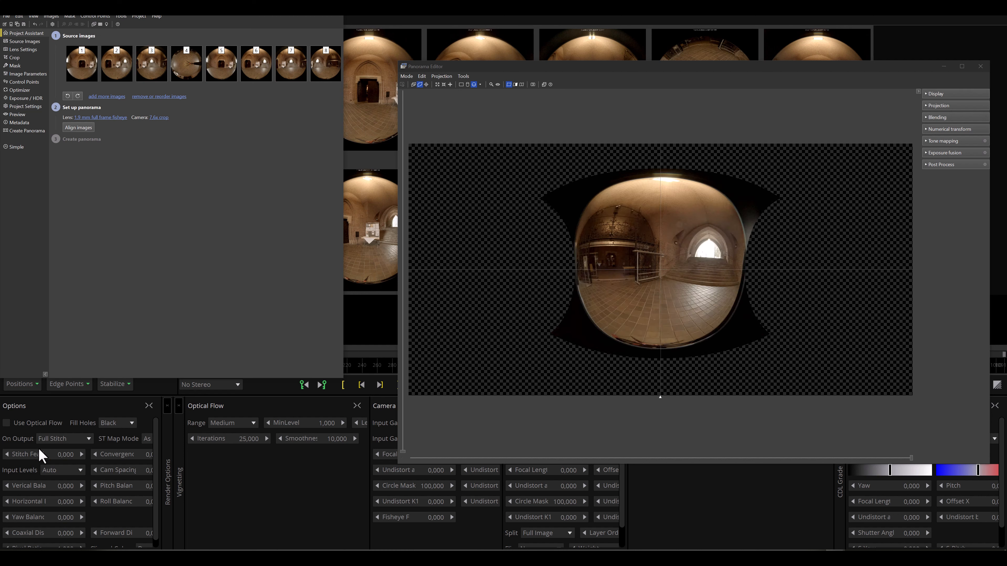
{"action": "left_click", "coordinate": [83, 130]}
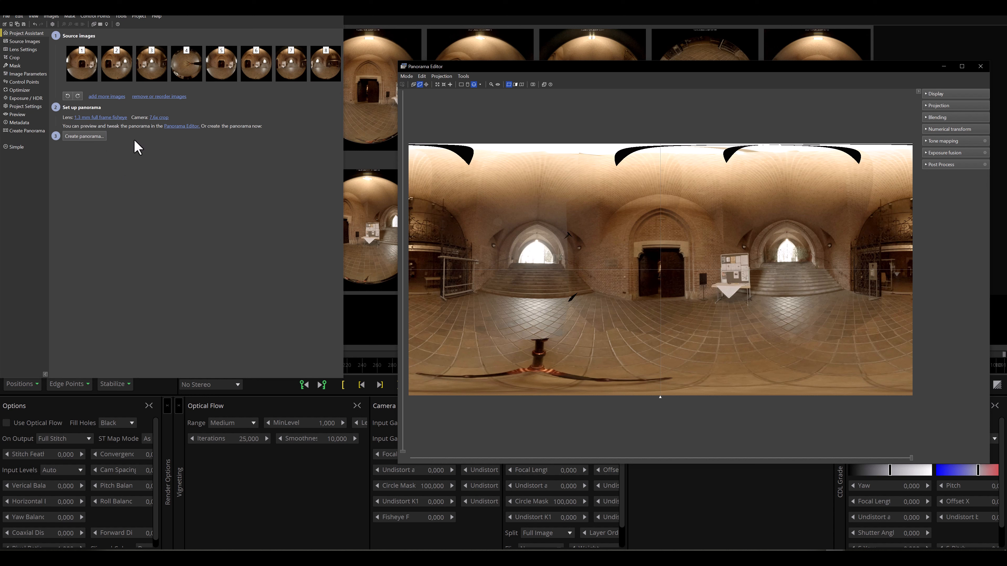
Examine the lens database entries available in the focal length settings, and cancel the dialog
{"action": "left_click", "coordinate": [99, 118]}
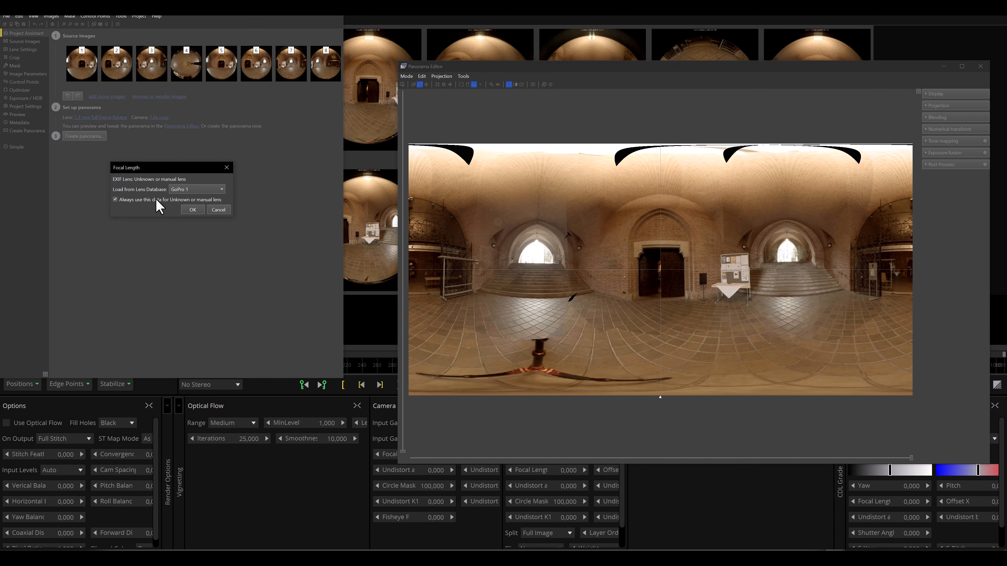
{"action": "left_click", "coordinate": [180, 190]}
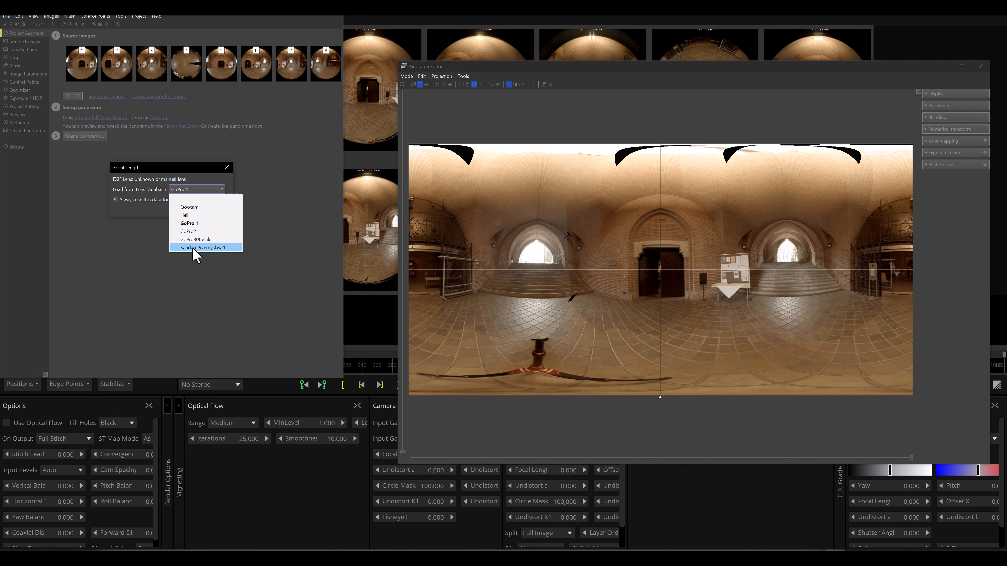
{"action": "left_click", "coordinate": [147, 210]}
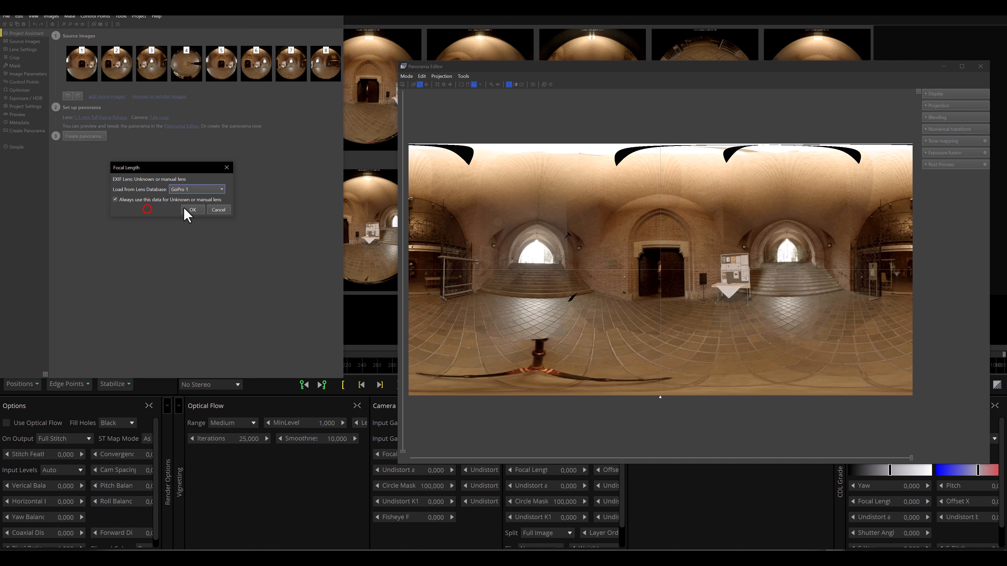
{"action": "left_click", "coordinate": [218, 211]}
Examine the presets available in the camera sensor size settings, and cancel the dialog
{"action": "left_click", "coordinate": [158, 118]}
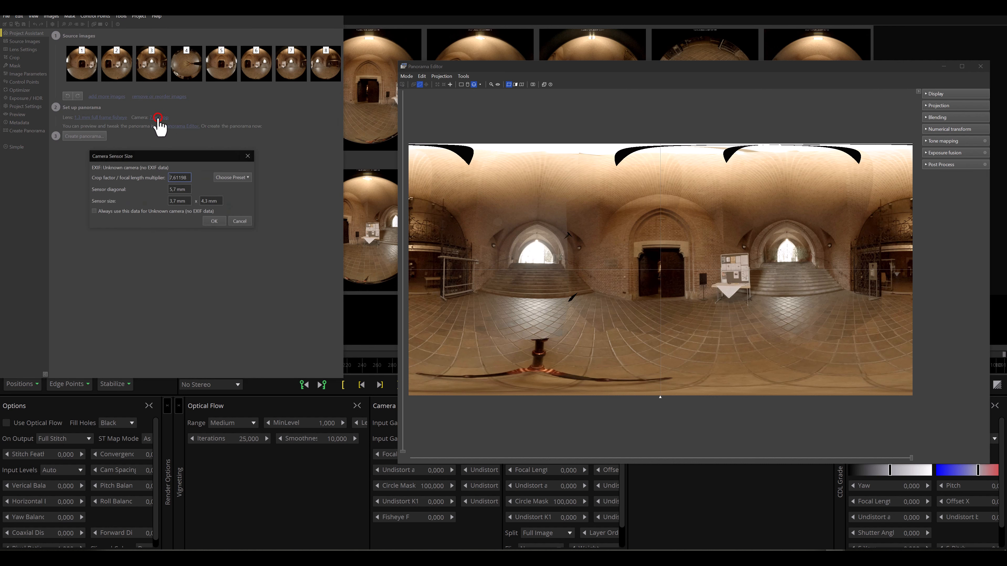
{"action": "left_click", "coordinate": [234, 177]}
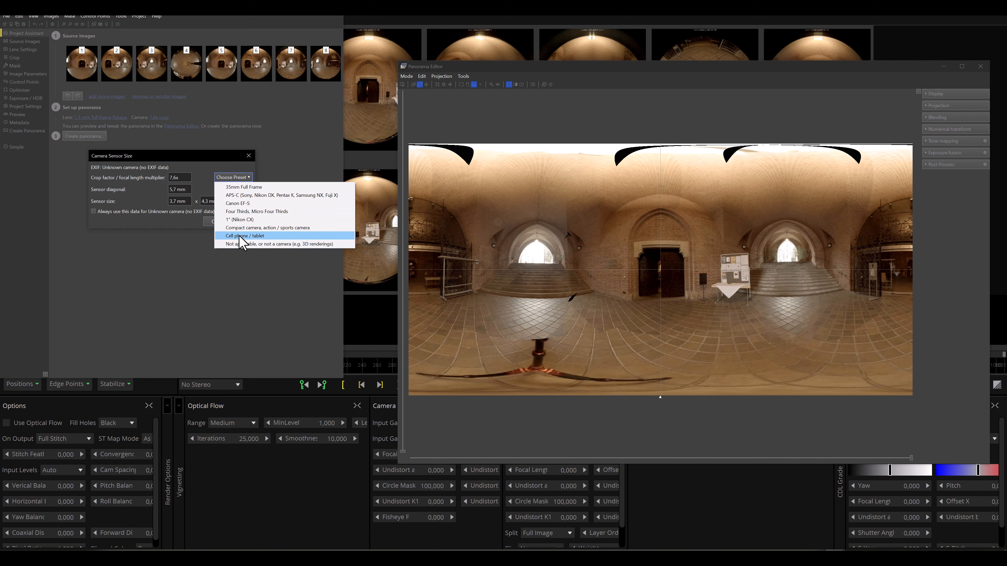
{"action": "left_click", "coordinate": [209, 154]}
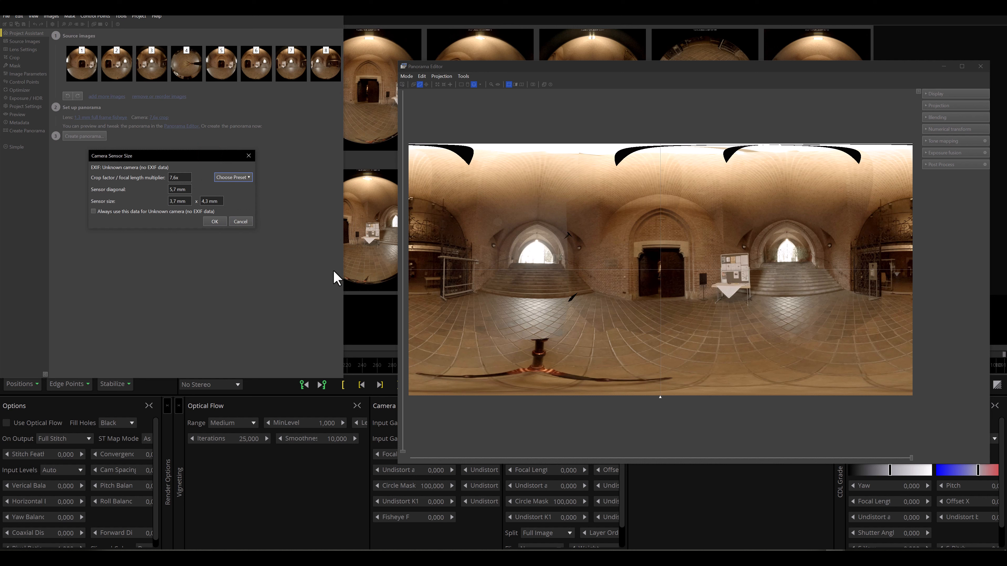
{"action": "left_click", "coordinate": [240, 222]}
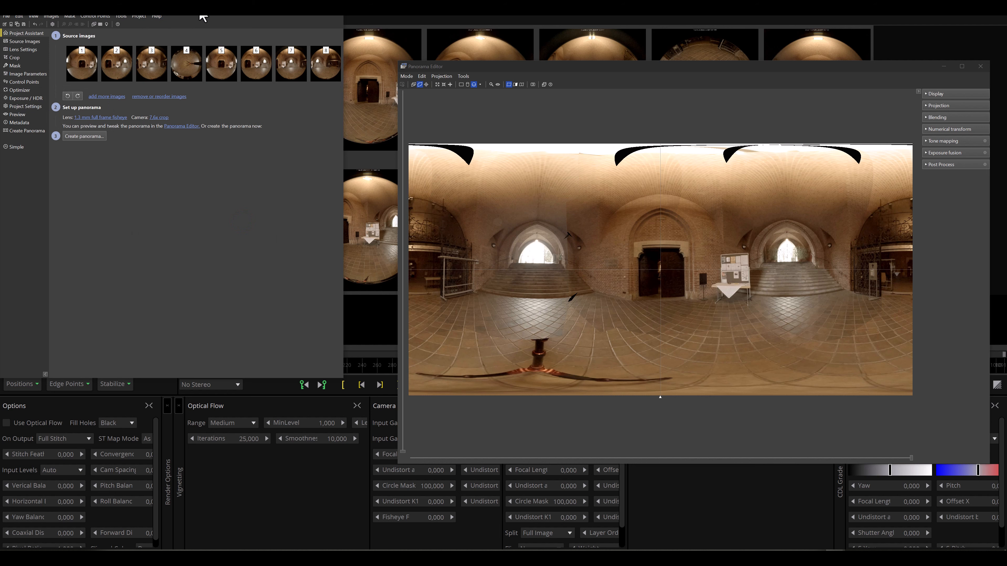
Regenerate the control points for the source images, initialize and optimize the panorama, and accept the optimizer's changes
{"action": "left_click_drag", "start_coordinate": [200, 8], "coordinate": [228, 124]}
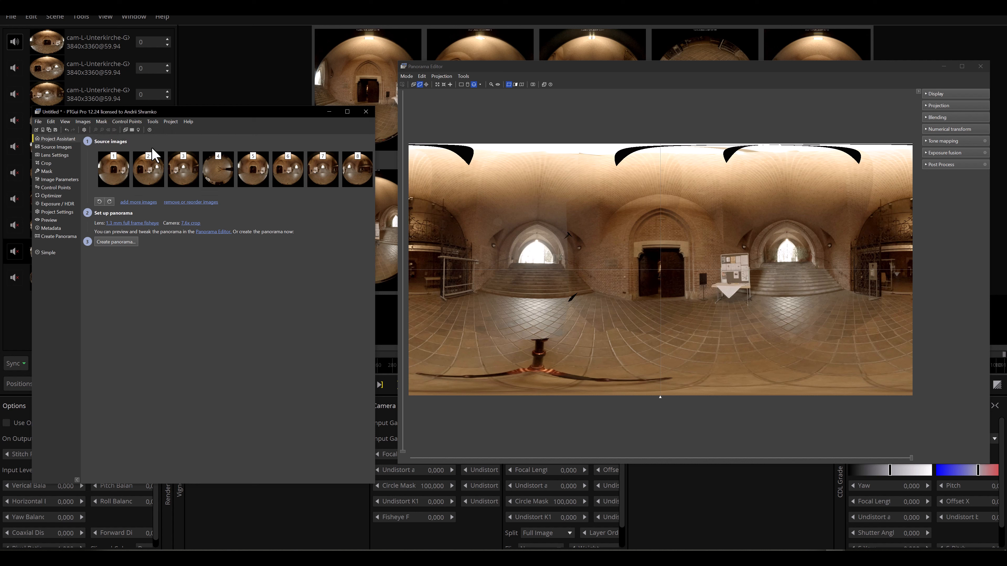
{"action": "key", "text": "F5"}
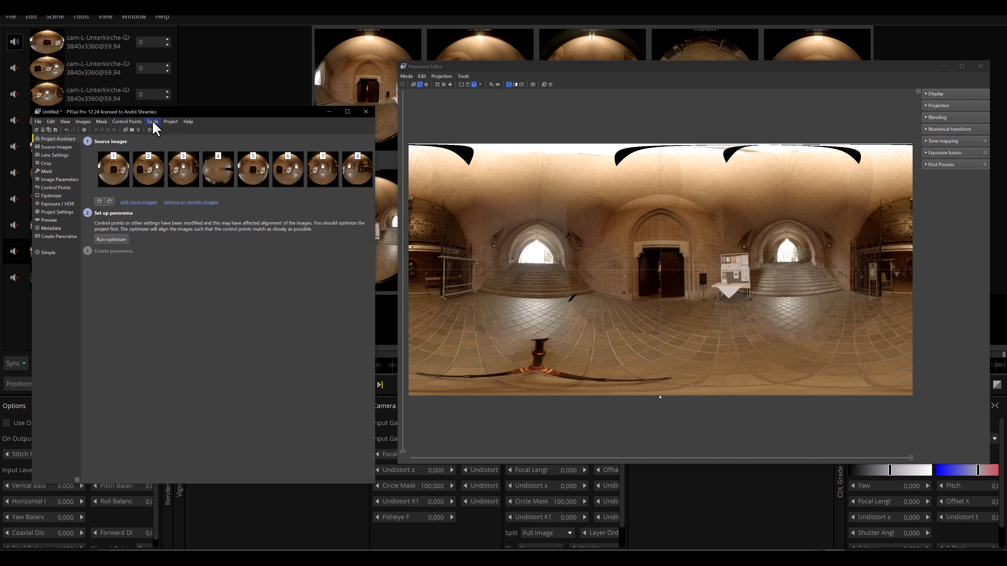
{"action": "left_click", "coordinate": [134, 121]}
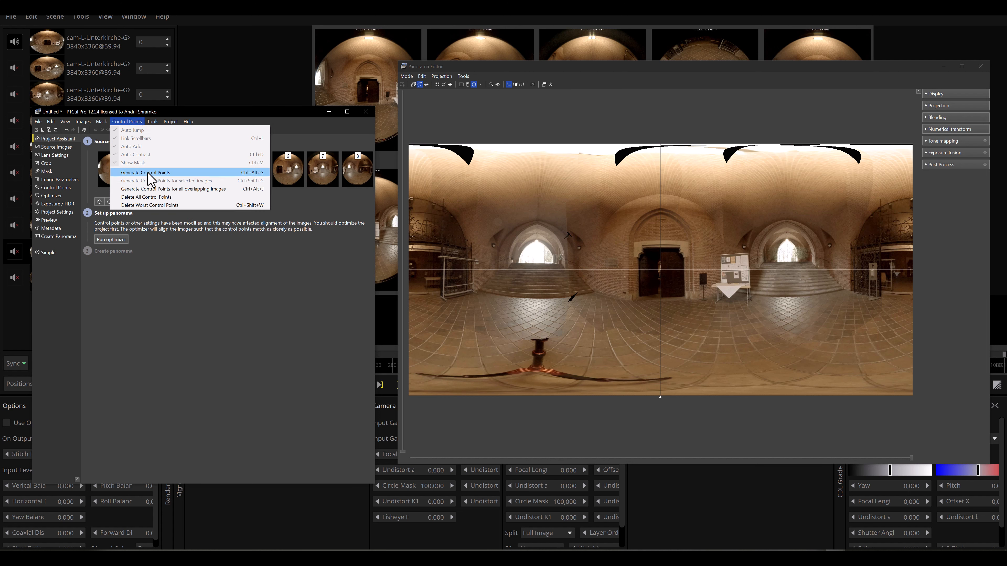
{"action": "mouse_move", "coordinate": [170, 121]}
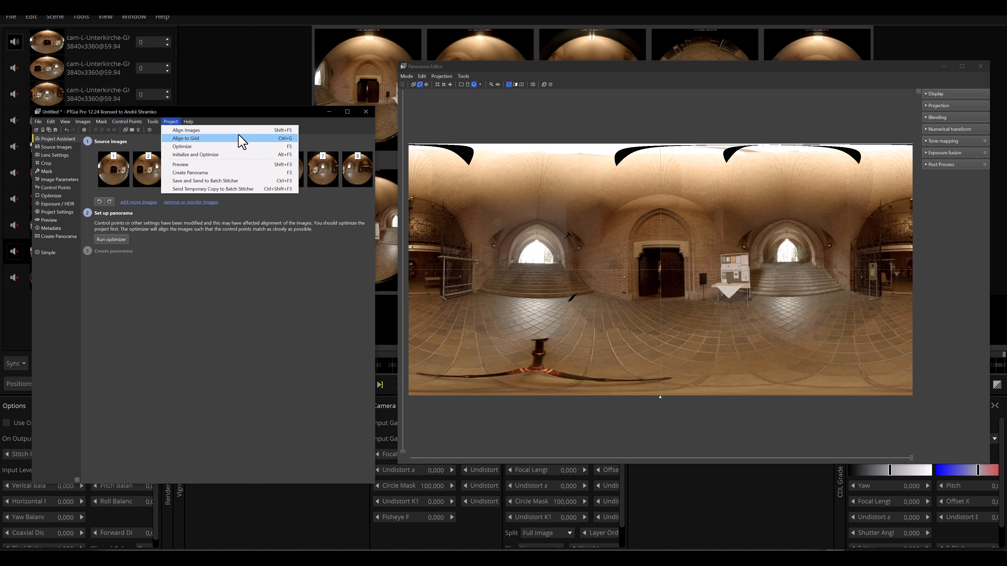
{"action": "left_click", "coordinate": [179, 318]}
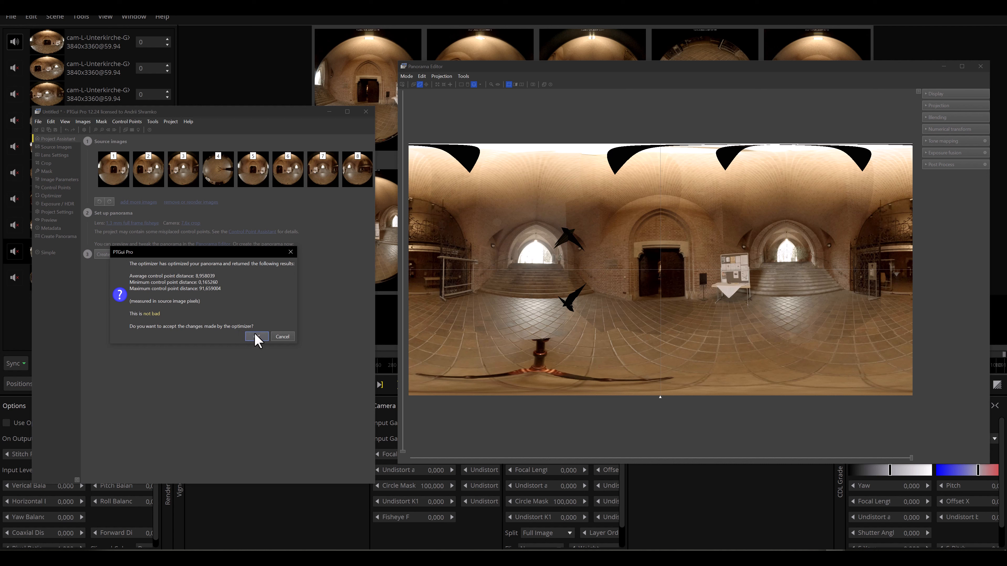
{"action": "left_click", "coordinate": [256, 336]}
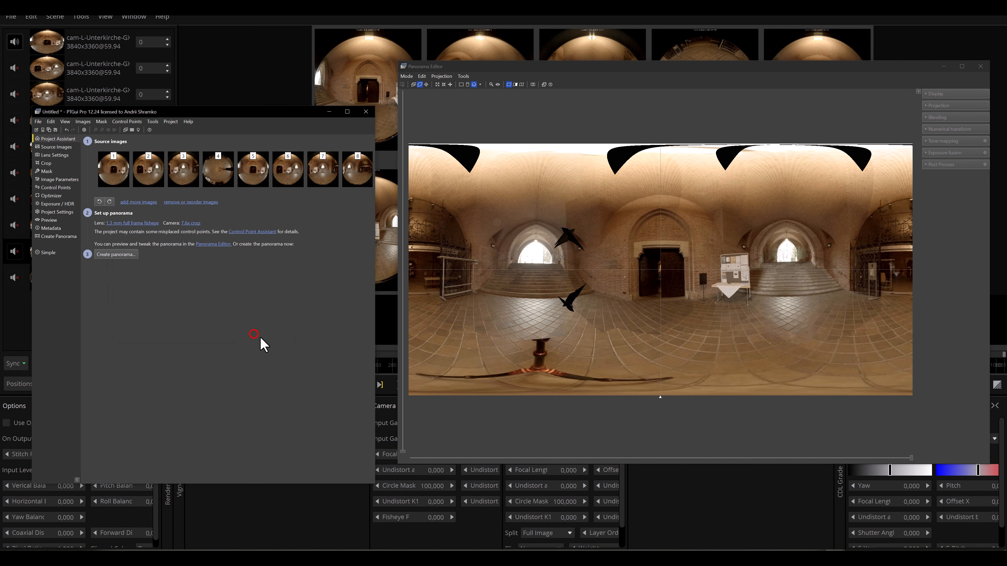
Optimize the project once more with the updated control points and accept the optimizer's changes
{"action": "left_click", "coordinate": [120, 256]}
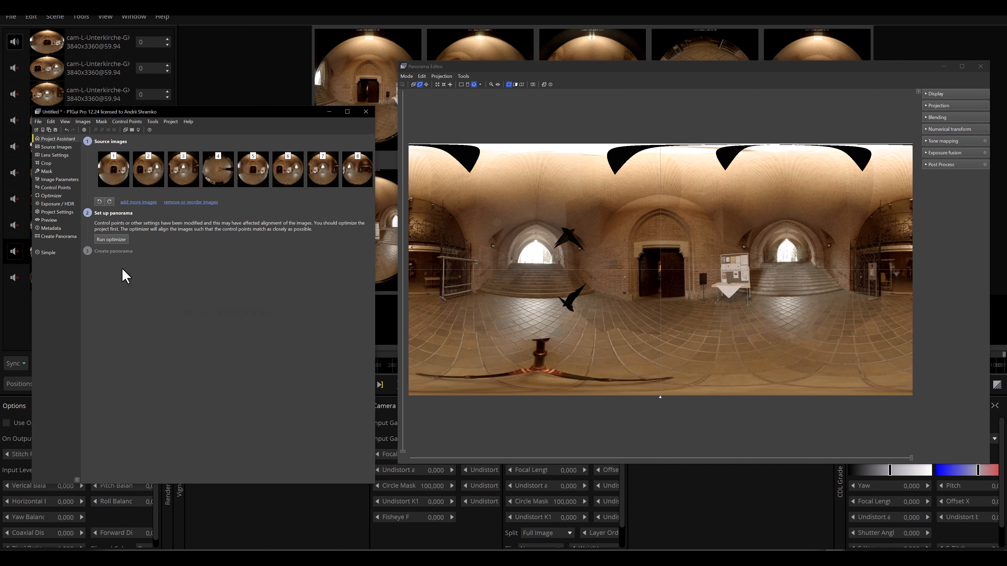
{"action": "key", "text": "F5"}
{"action": "left_click", "coordinate": [256, 336]}
Use individual lens parameters for all ten images, optimize the project several times, and accept the optimizer's changes
{"action": "left_click", "coordinate": [55, 154]}
{"action": "left_click", "coordinate": [107, 307]}
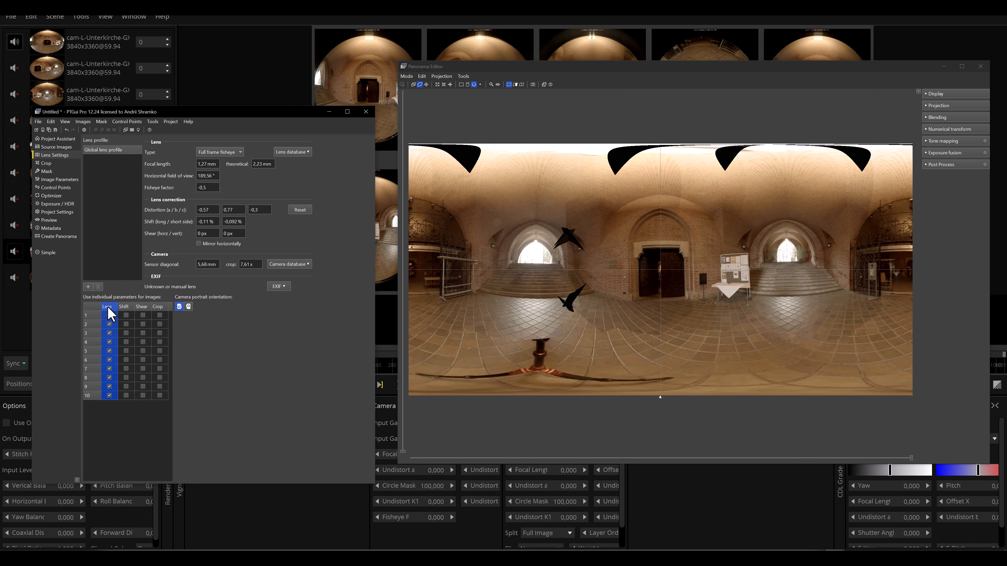
{"action": "left_click", "coordinate": [109, 311]}
{"action": "left_click", "coordinate": [262, 338]}
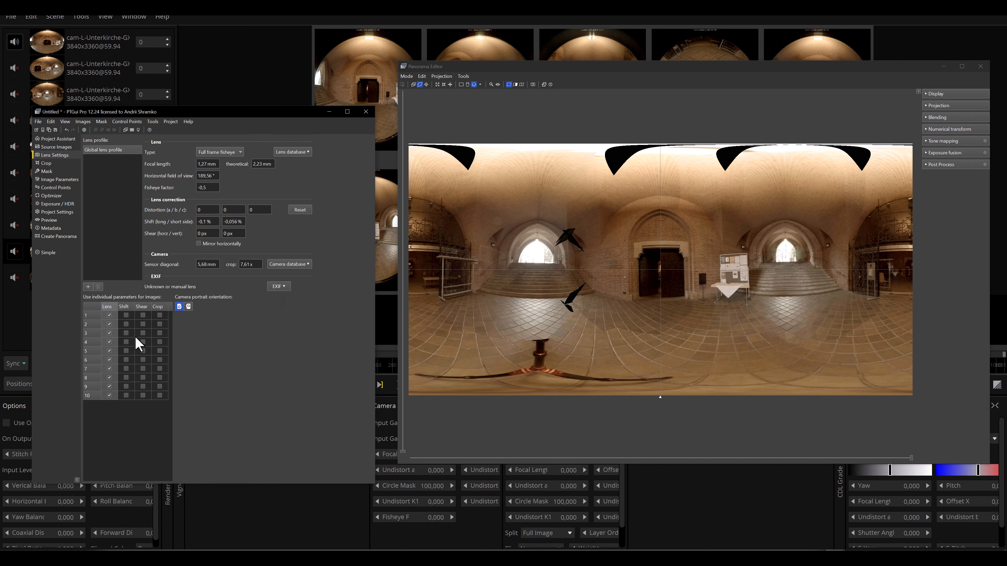
{"action": "key", "text": "F5"}
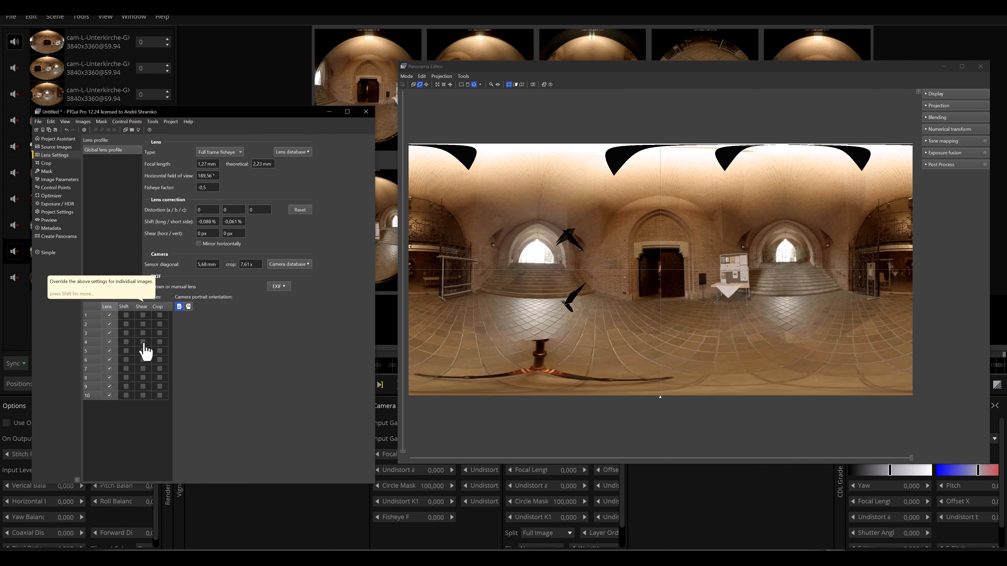
{"action": "key", "text": "F5"}
{"action": "left_click", "coordinate": [258, 336]}
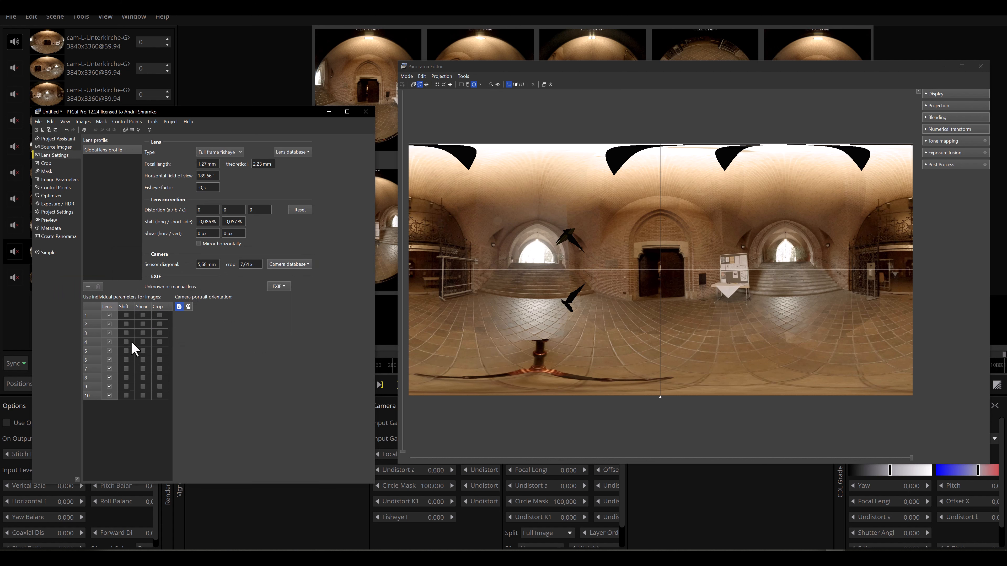
Use individual shift parameters for all ten images, accept the optimization, and optimize again
{"action": "left_click", "coordinate": [126, 307]}
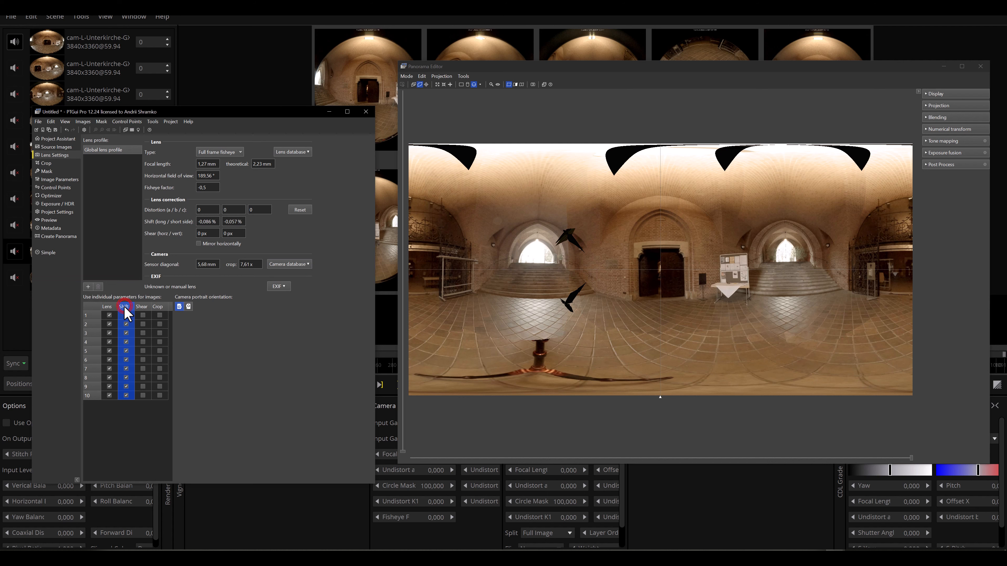
{"action": "key", "text": "F5"}
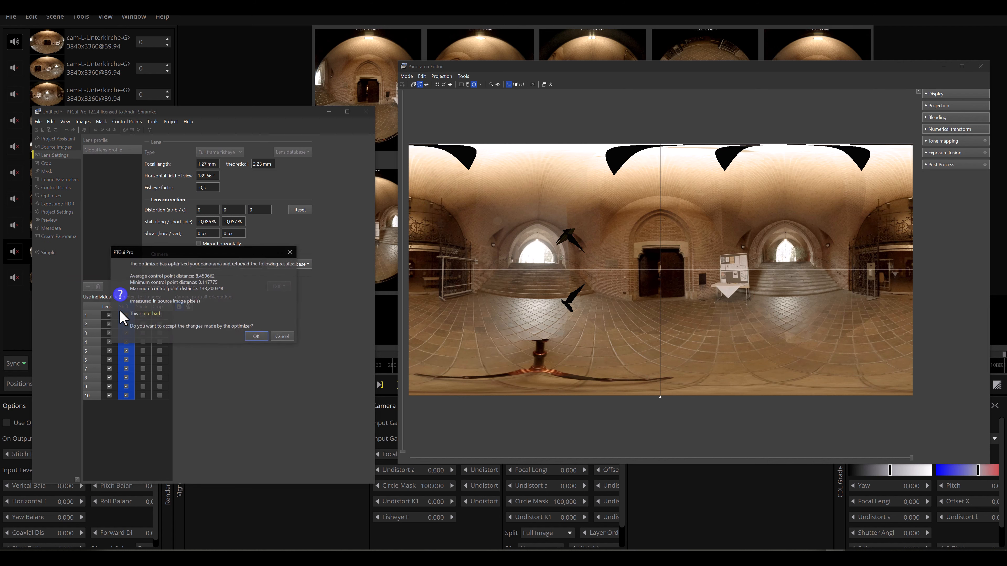
{"action": "left_click", "coordinate": [256, 337]}
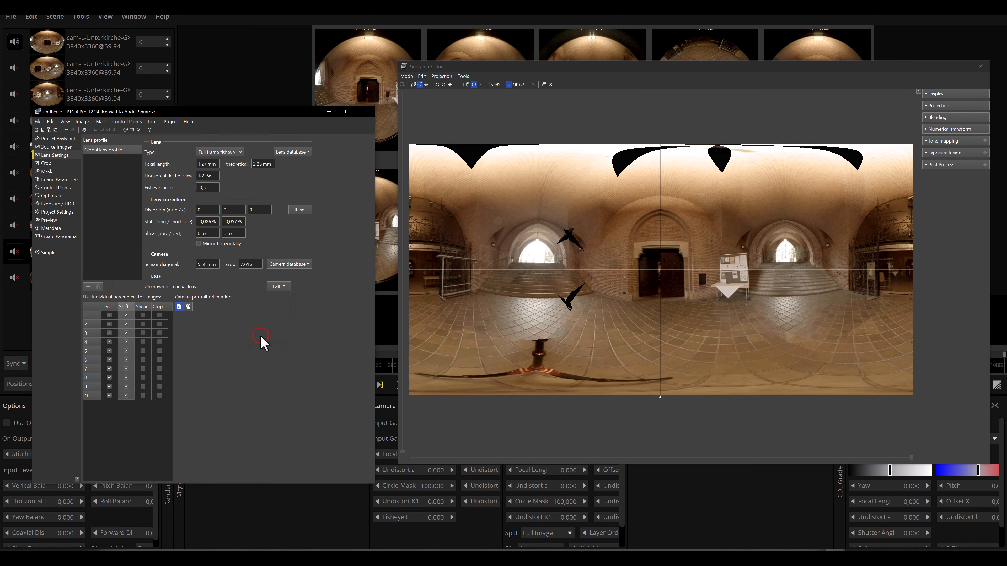
{"action": "key", "text": "F5"}
{"action": "key", "text": "F5"}
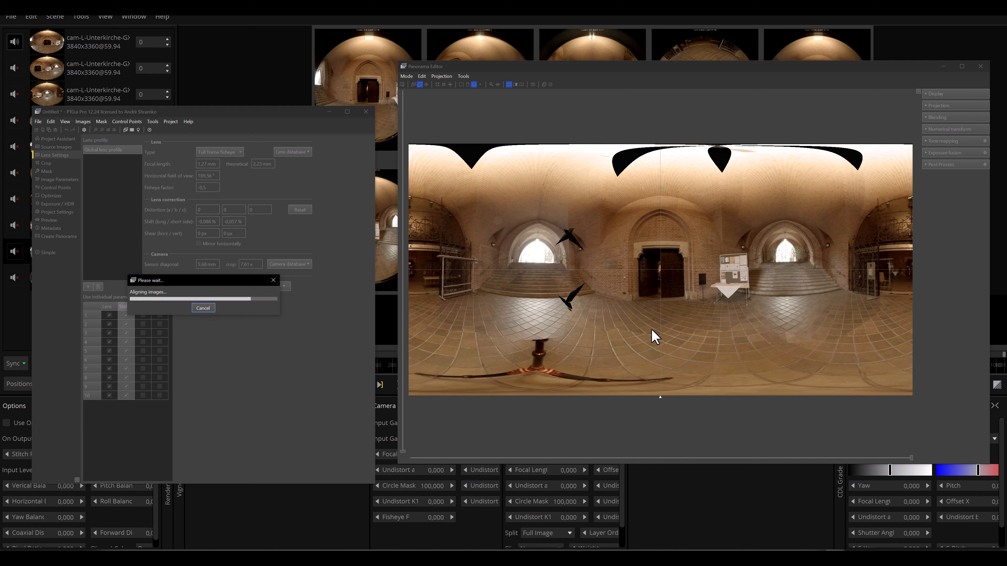
Show the Panorama Editor's blending settings and choose Don't blend as the blender
{"action": "left_click", "coordinate": [932, 118]}
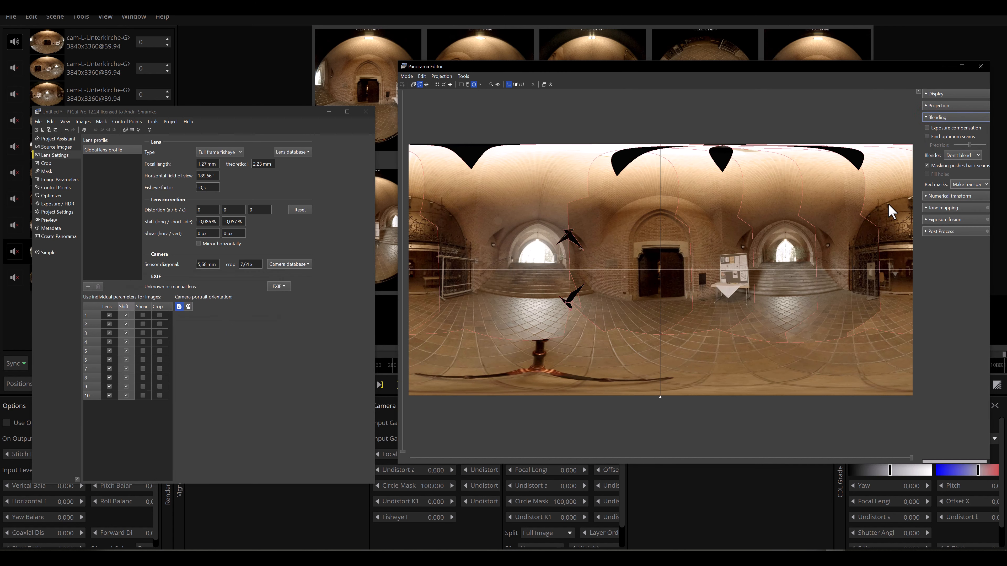
{"action": "left_click", "coordinate": [962, 155]}
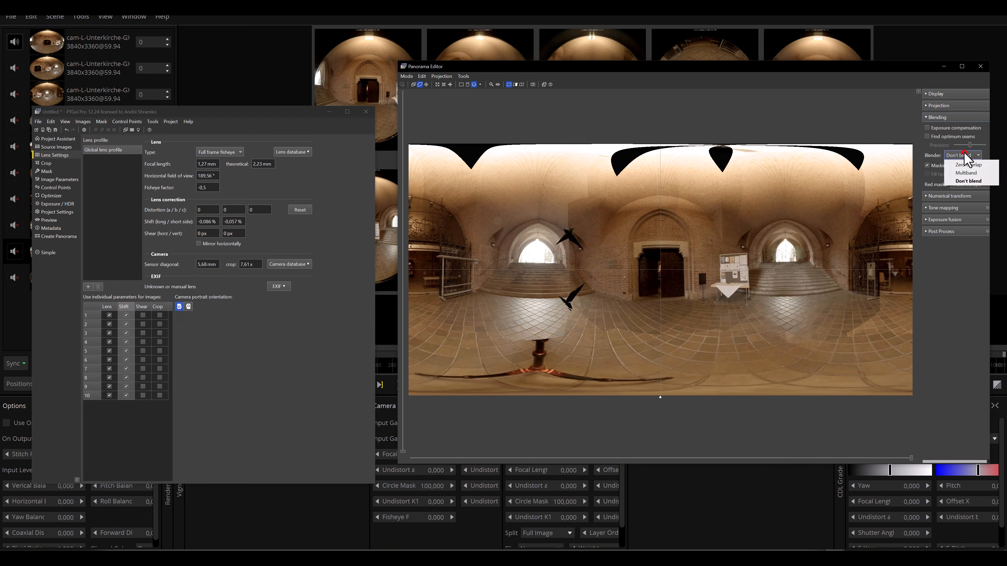
{"action": "left_click", "coordinate": [964, 181]}
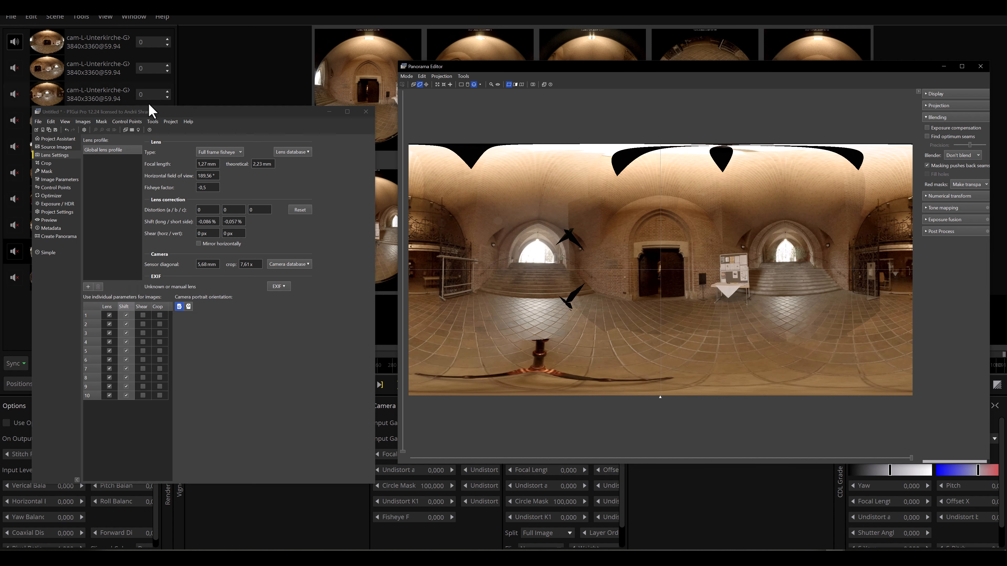
Display the control points between images 1 and 2, optimize the project again, and accept the changes
{"action": "left_click", "coordinate": [49, 188]}
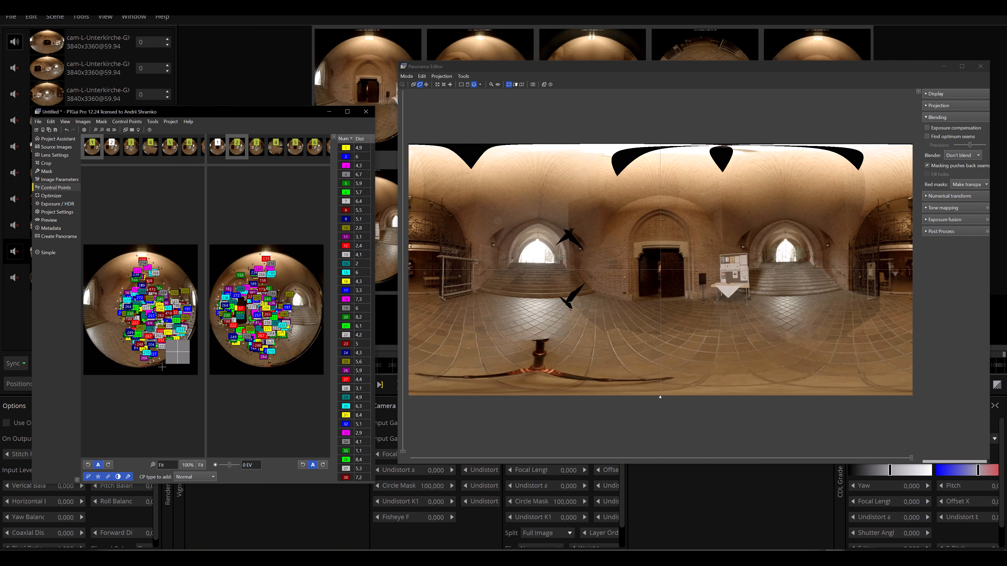
{"action": "key", "text": "F5"}
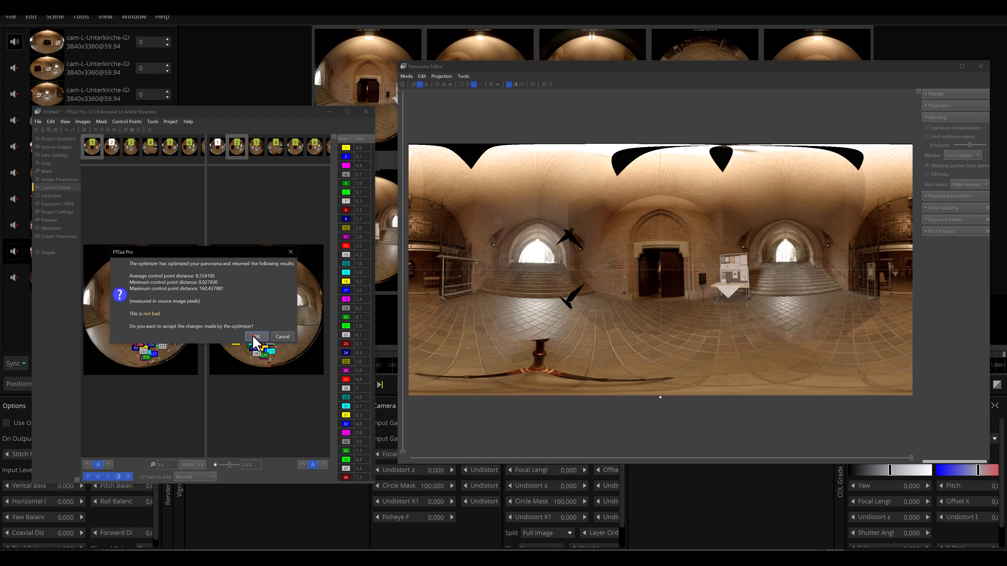
{"action": "left_click", "coordinate": [255, 337]}
Delete the worst control points, reoptimize the project, and accept the optimizer's changes
{"action": "left_click", "coordinate": [129, 122]}
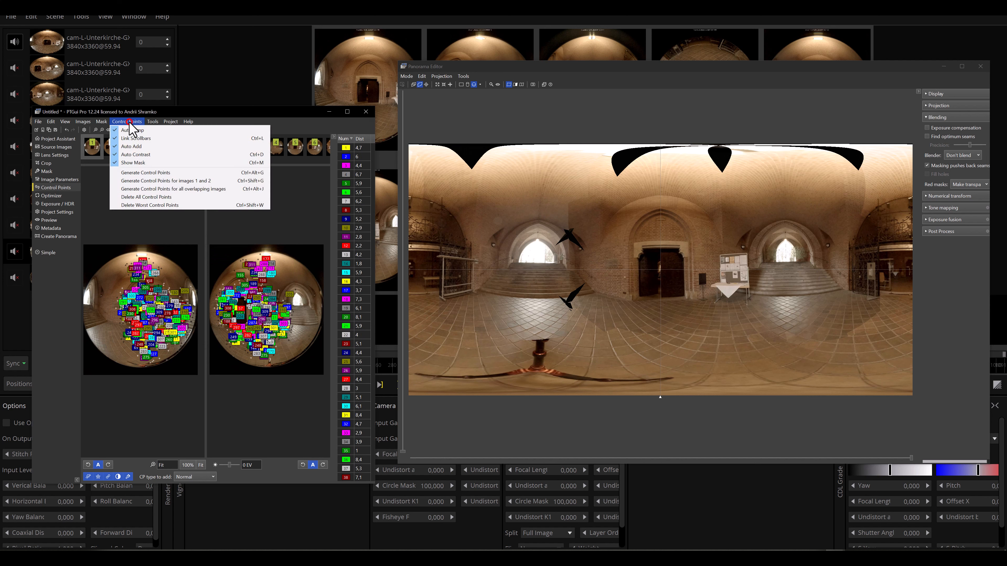
{"action": "left_click", "coordinate": [153, 206]}
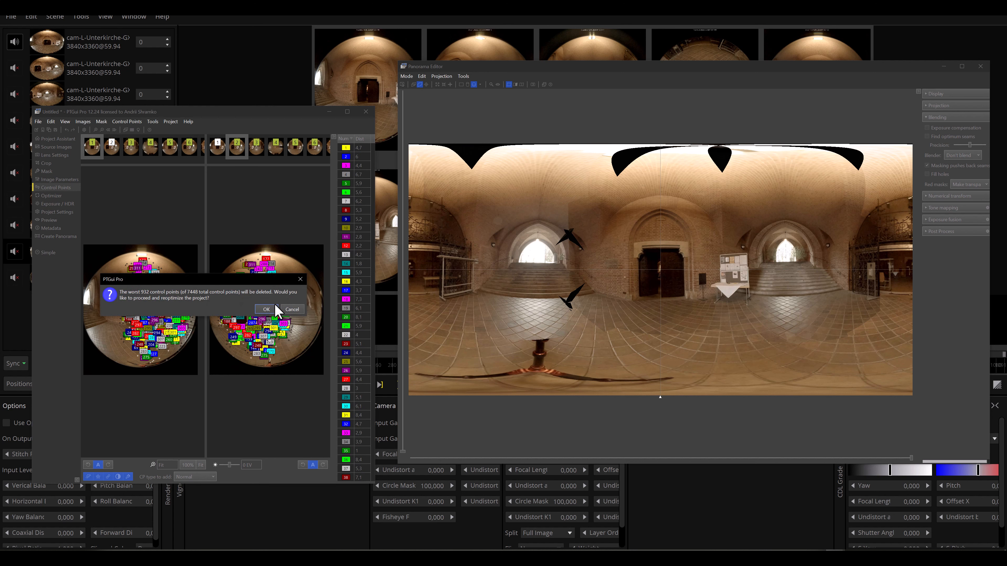
{"action": "left_click", "coordinate": [266, 309]}
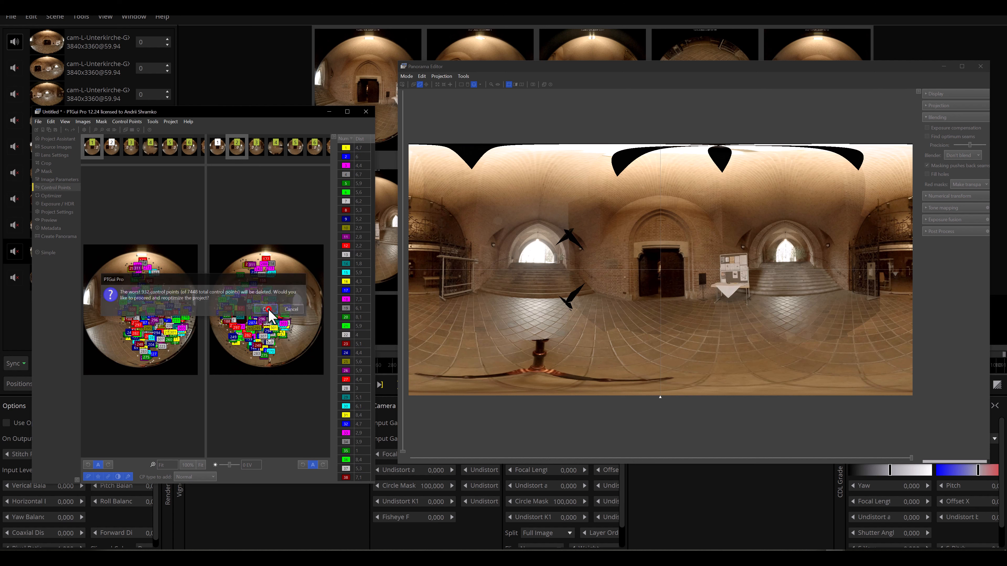
{"action": "left_click", "coordinate": [257, 334]}
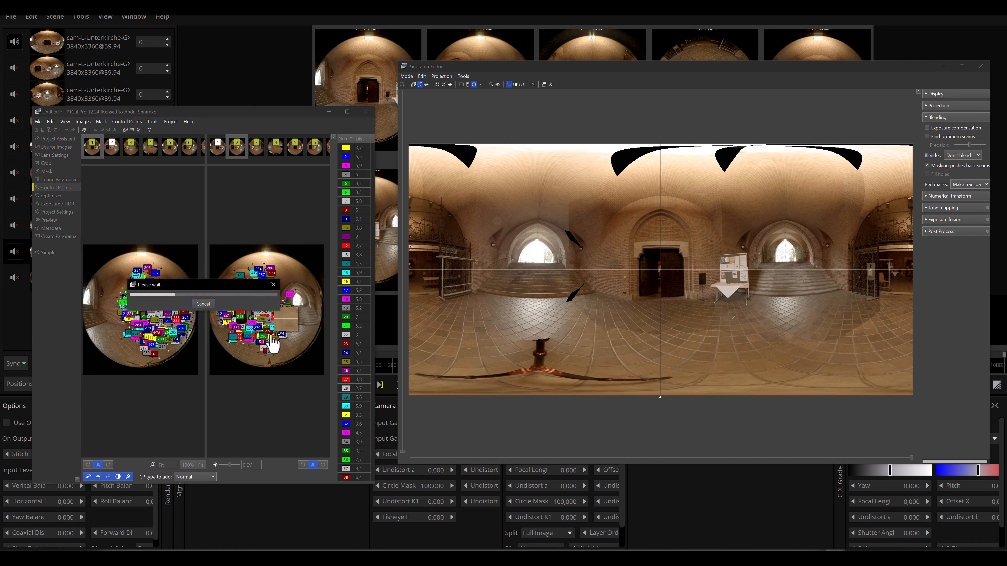
Run Initialize and Optimize on the project and accept the optimizer's changes
{"action": "left_click", "coordinate": [167, 121]}
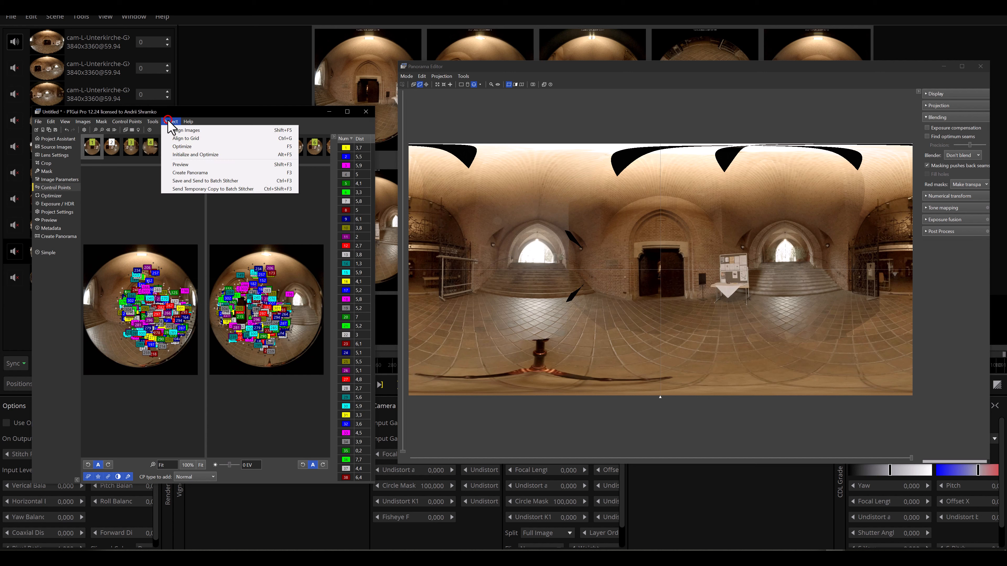
{"action": "left_click", "coordinate": [187, 155]}
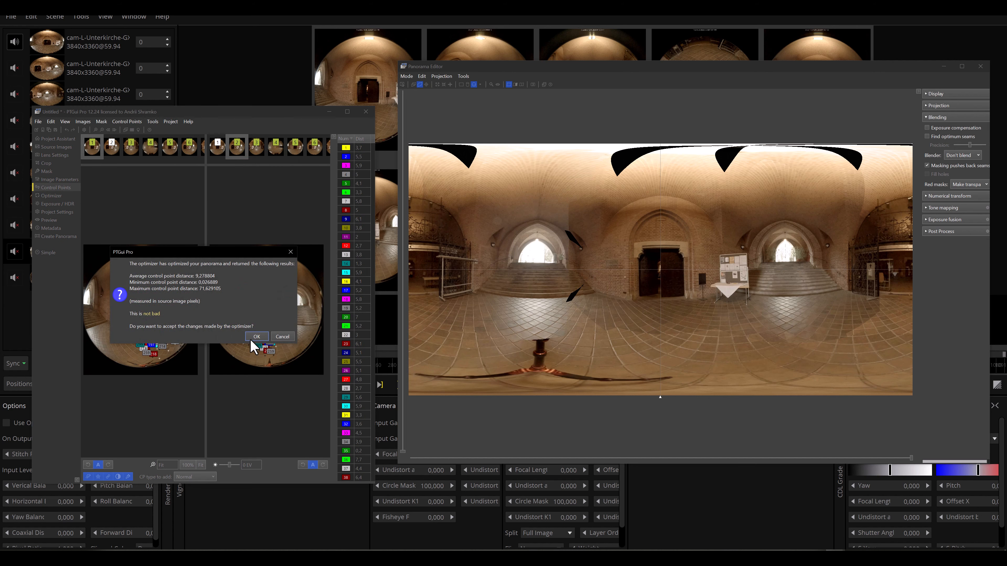
{"action": "left_click", "coordinate": [262, 340]}
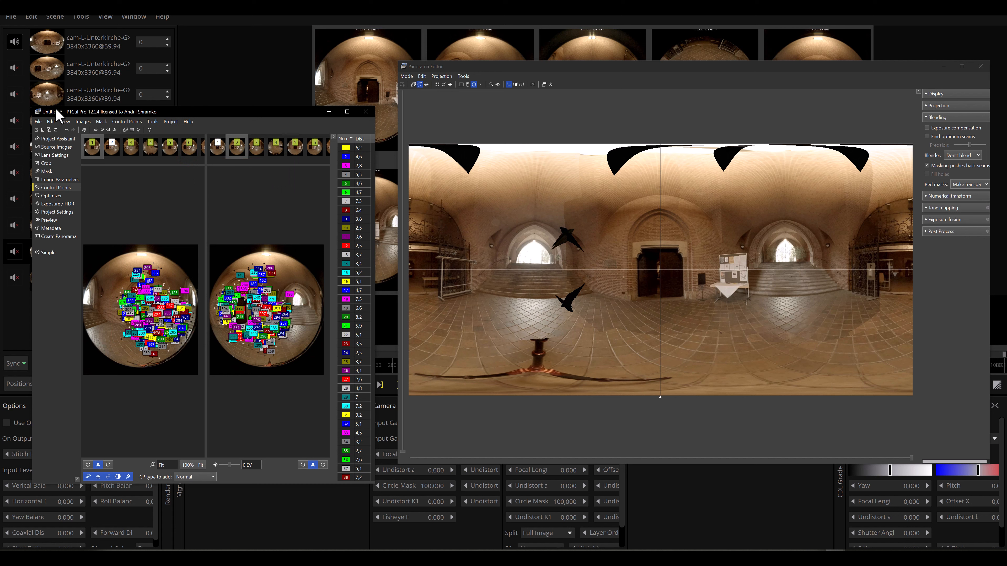
Re-enable individual lens parameters for all ten images, optimize the project, and accept the changes
{"action": "left_click", "coordinate": [54, 155]}
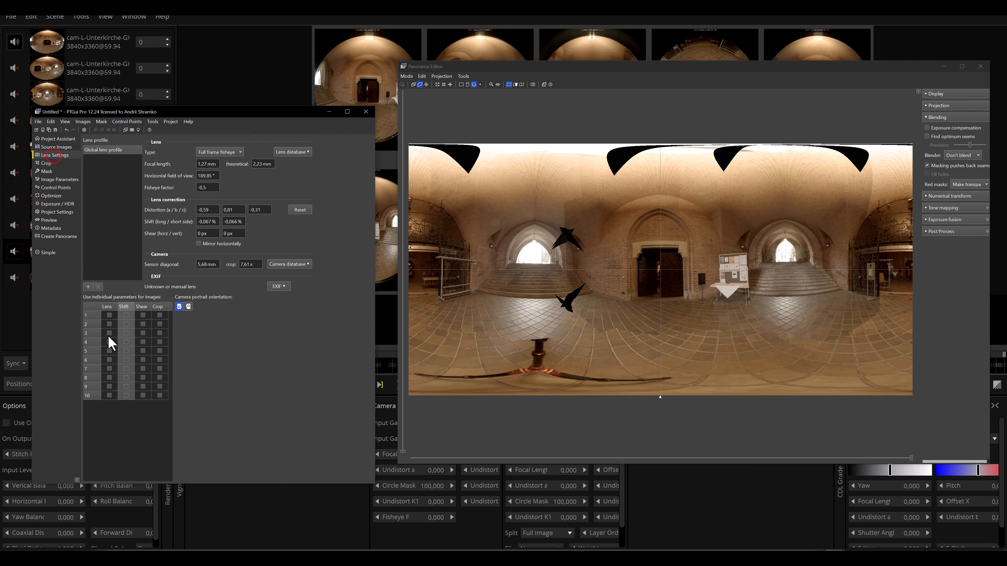
{"action": "left_click", "coordinate": [107, 306]}
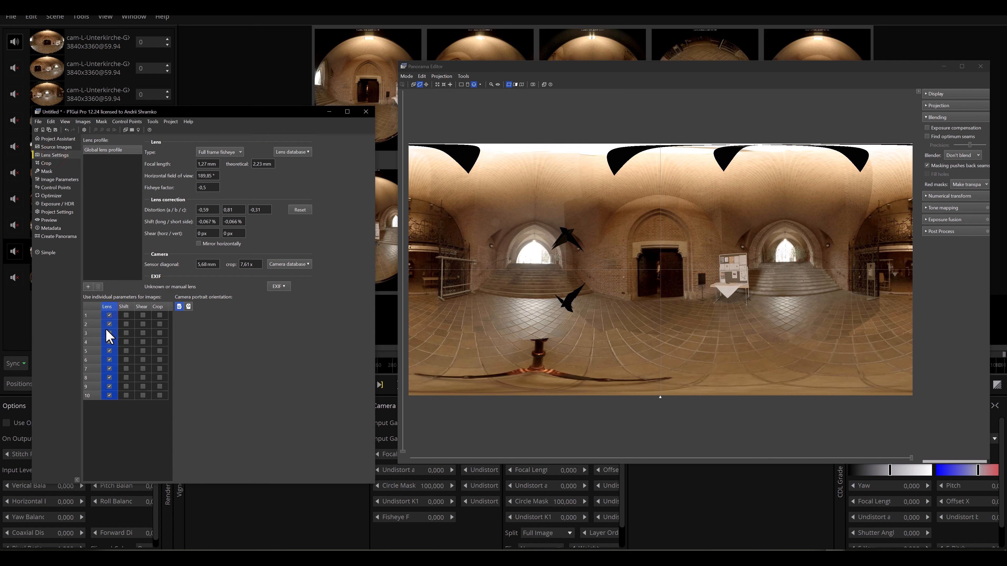
{"action": "key", "text": "F5"}
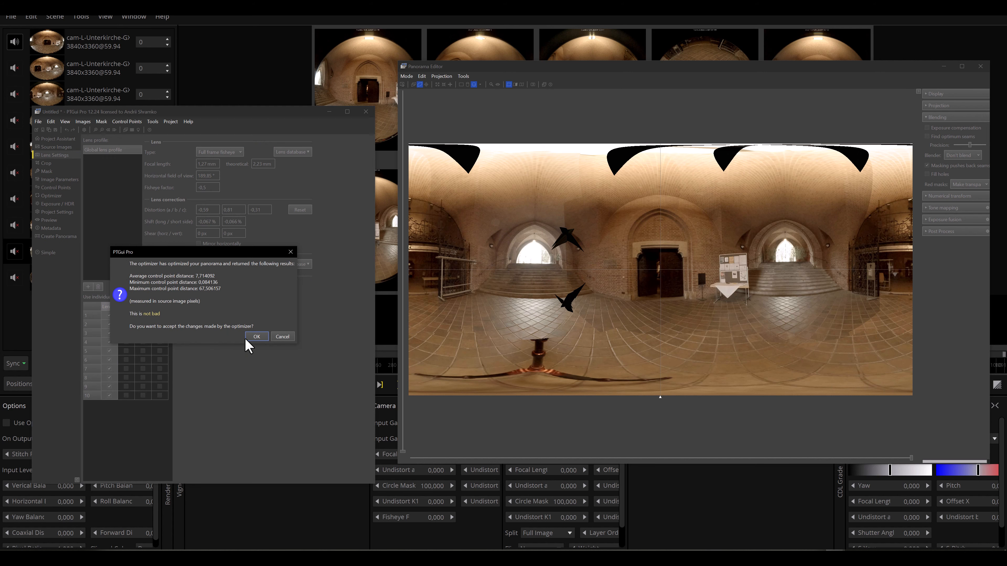
{"action": "left_click", "coordinate": [252, 336]}
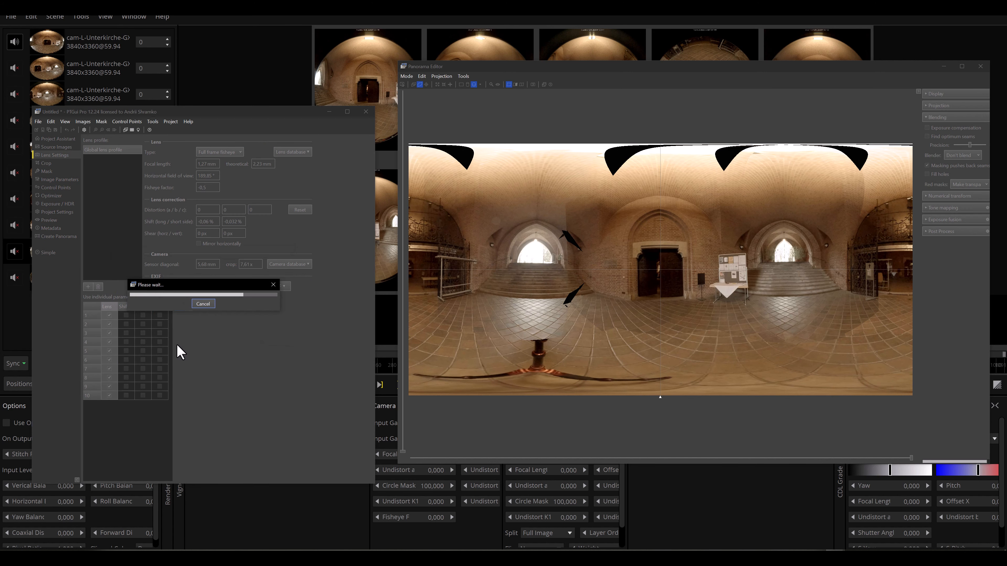
Enable individual shift and shear parameters for all ten images, reoptimizing the project and accepting the optimizer's changes after each
{"action": "left_click", "coordinate": [123, 307]}
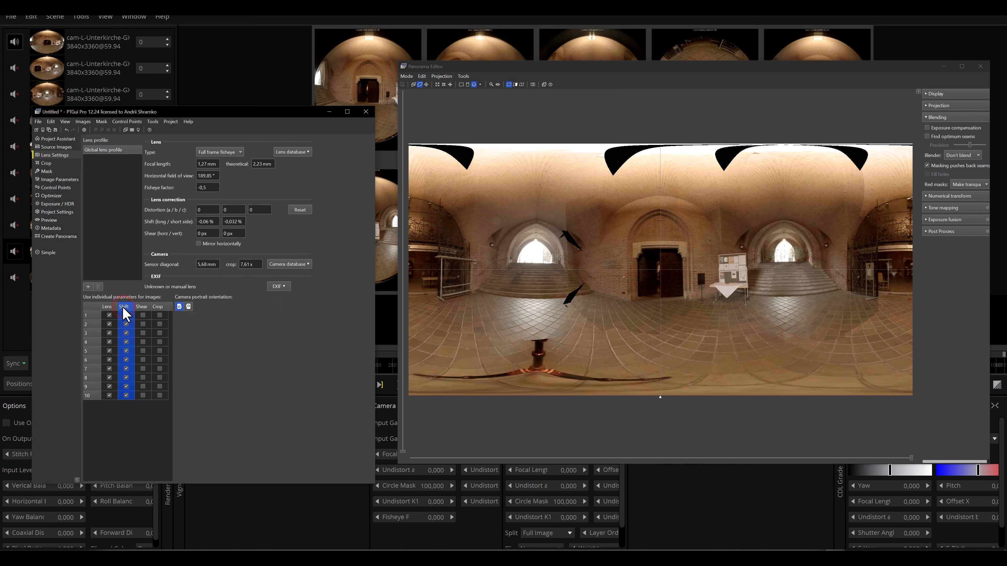
{"action": "left_click", "coordinate": [253, 336]}
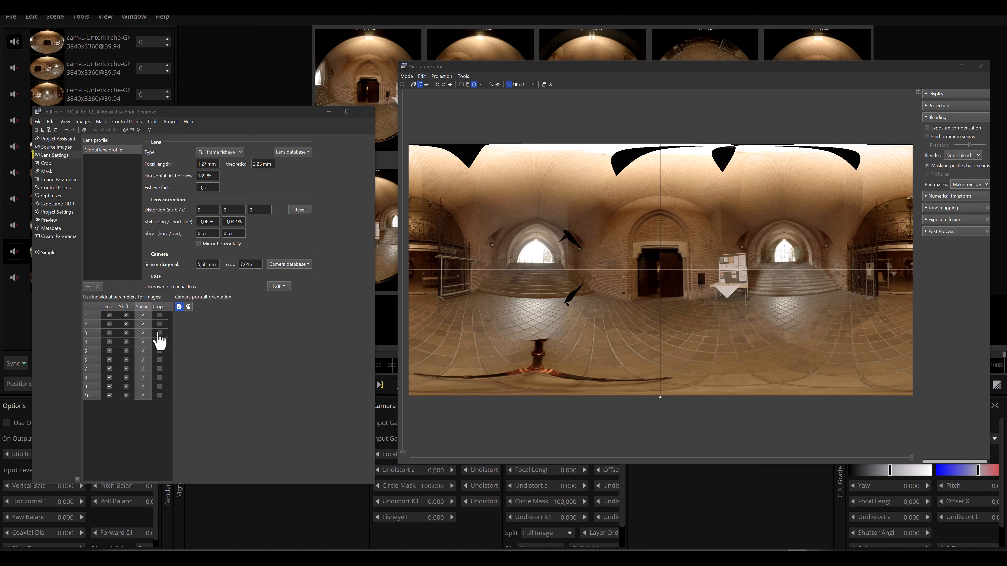
{"action": "left_click", "coordinate": [141, 307]}
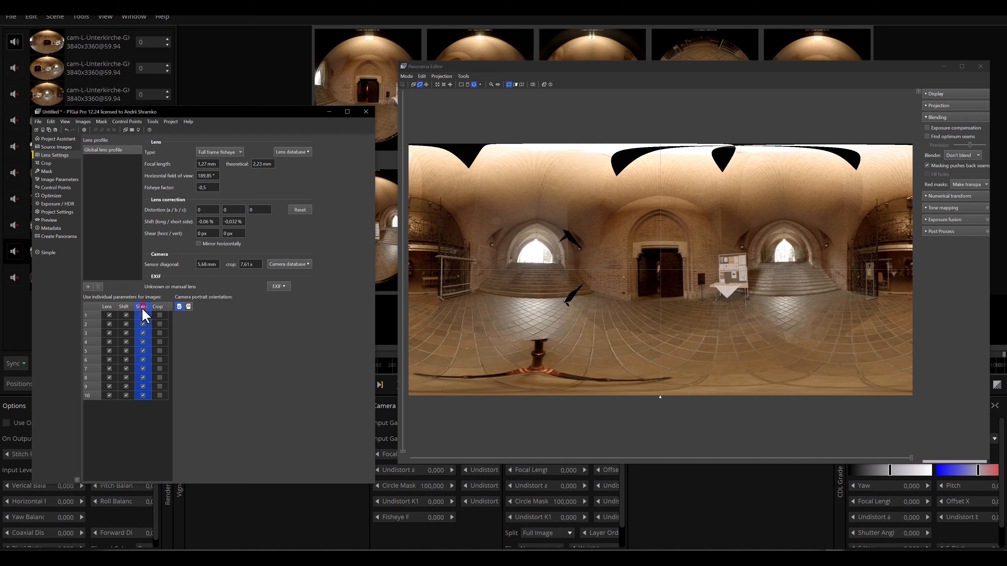
{"action": "key", "text": "F5"}
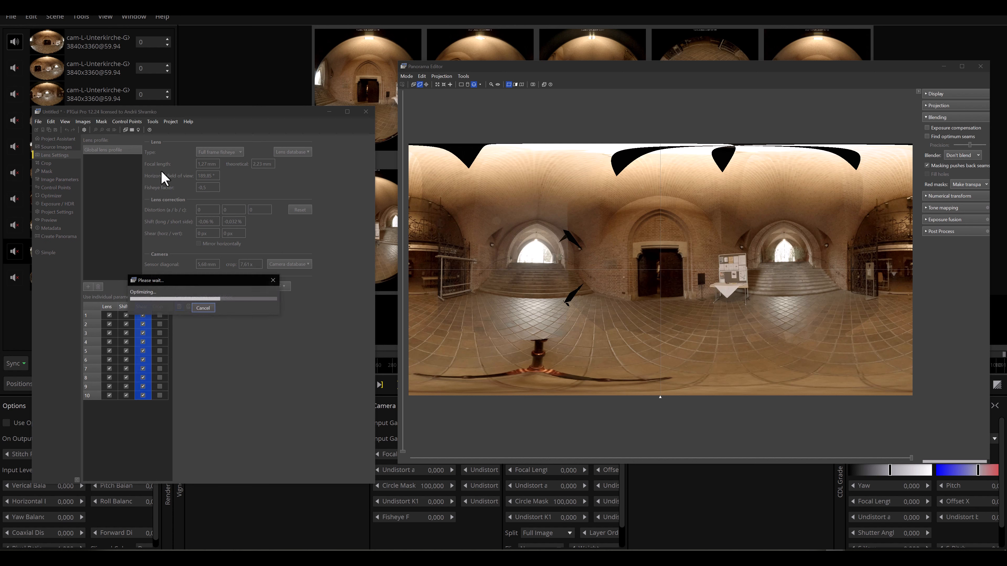
{"action": "left_click", "coordinate": [254, 337]}
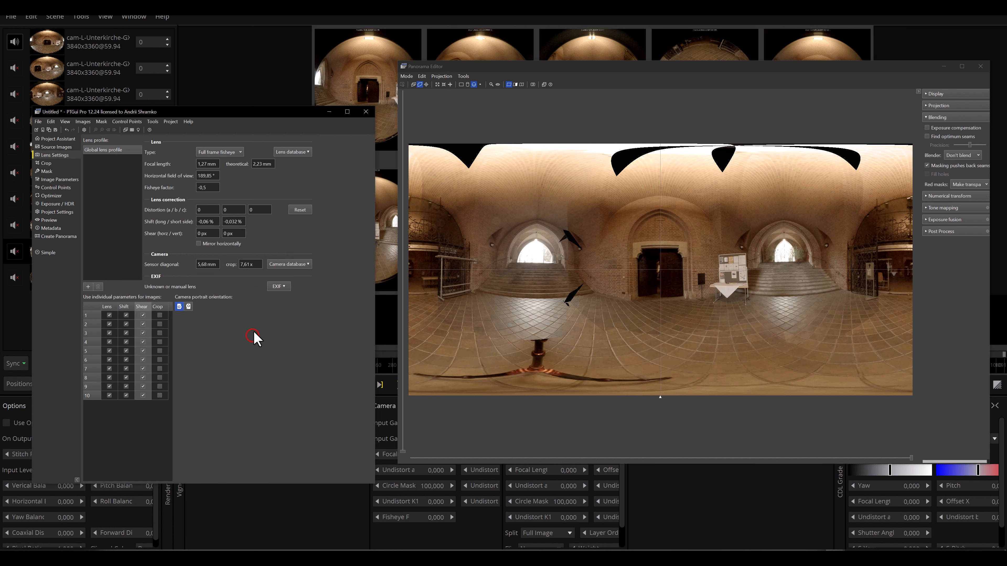
{"action": "key", "text": "F5"}
{"action": "key", "text": "F5"}
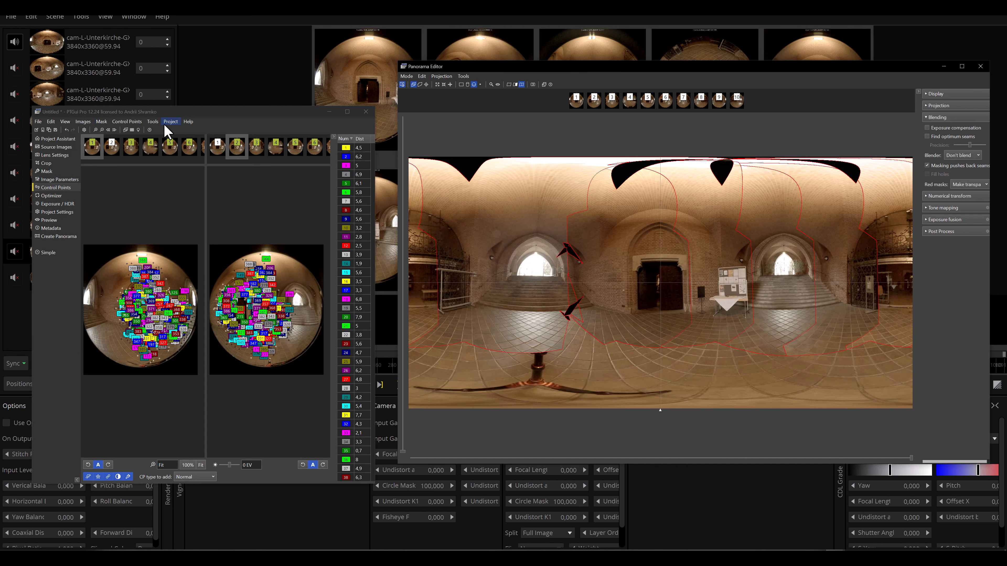
Run Initialize and Optimize on the project and accept the optimizer's changes
{"action": "left_click", "coordinate": [171, 121]}
{"action": "left_click", "coordinate": [192, 168]}
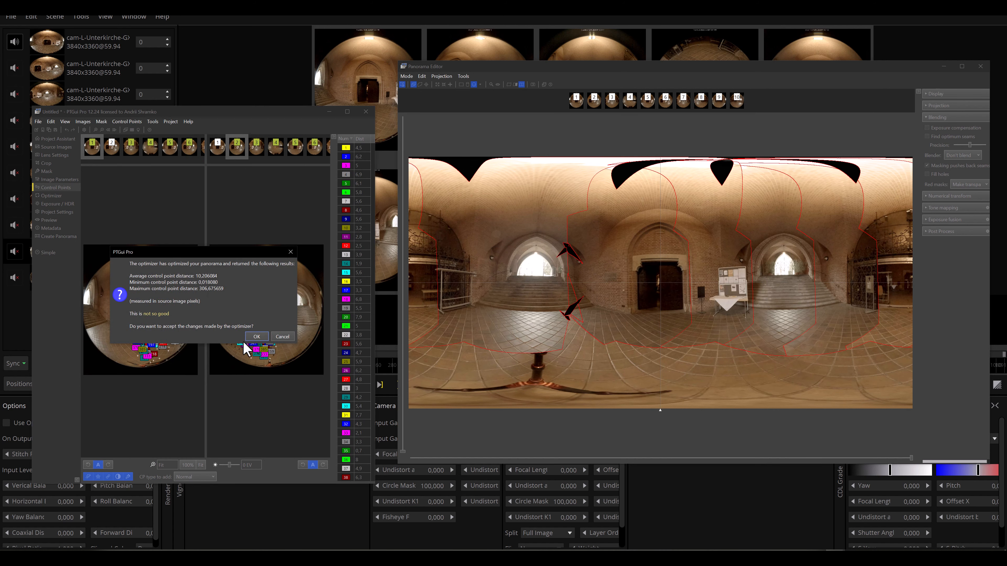
{"action": "left_click", "coordinate": [257, 337]}
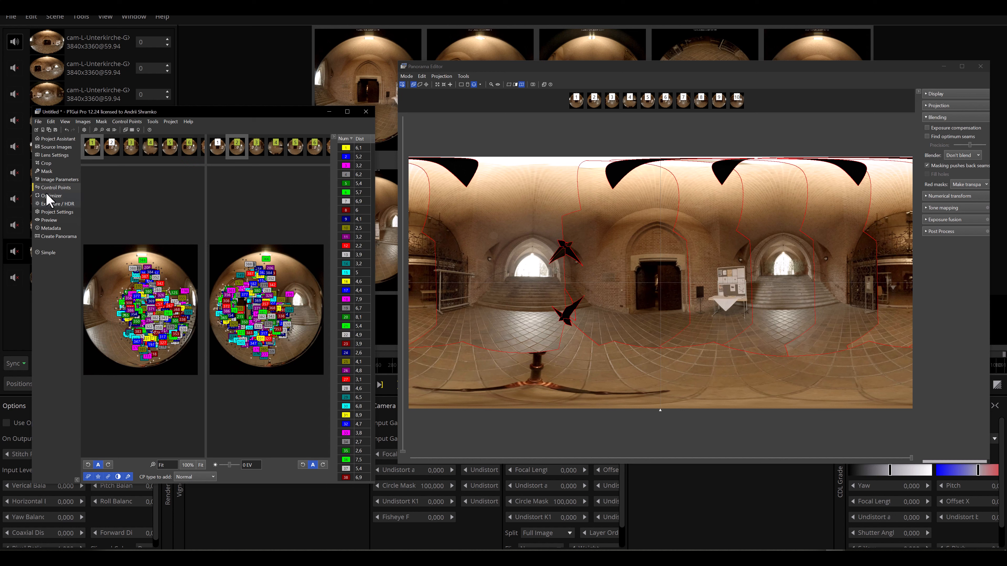
Enable individual lens and shift parameters for all ten images, and repeatedly optimize the project, accepting the changes
{"action": "left_click", "coordinate": [50, 155]}
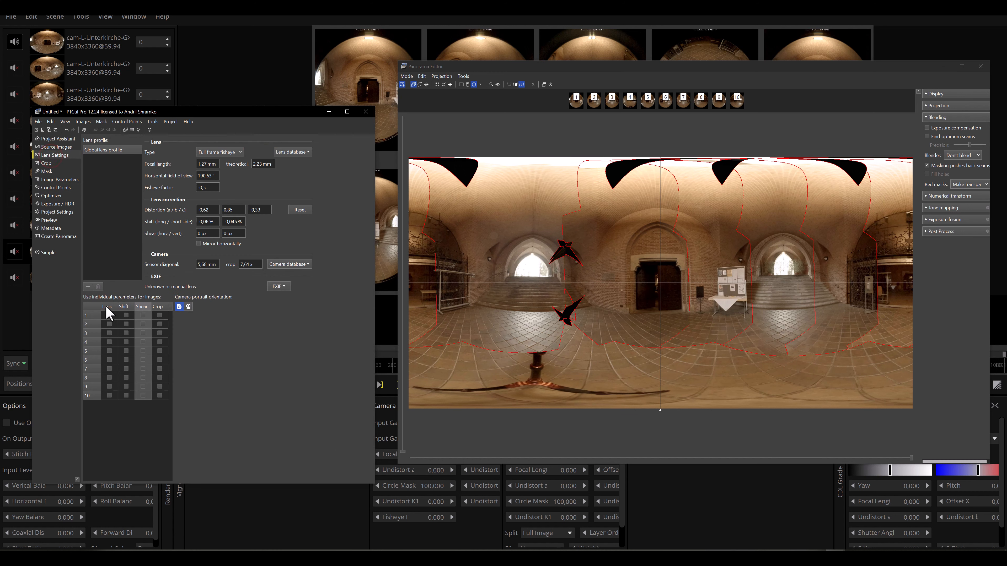
{"action": "left_click", "coordinate": [106, 308]}
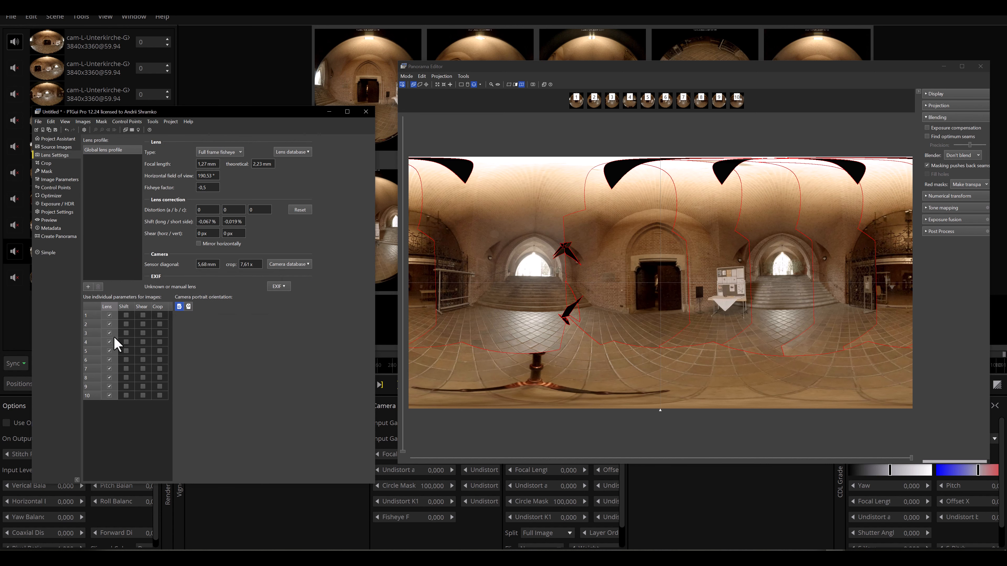
{"action": "left_click", "coordinate": [123, 308]}
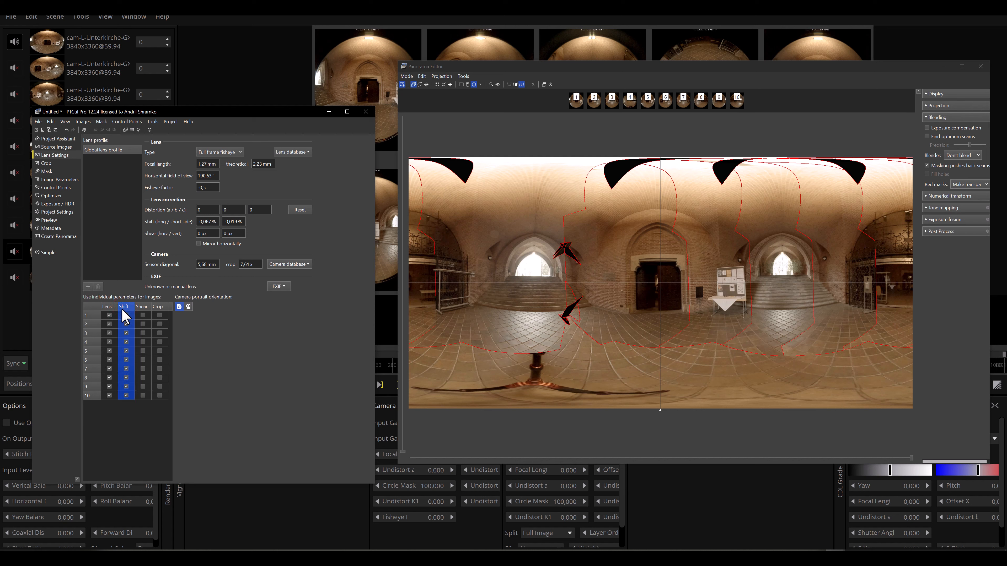
{"action": "key", "text": "F5"}
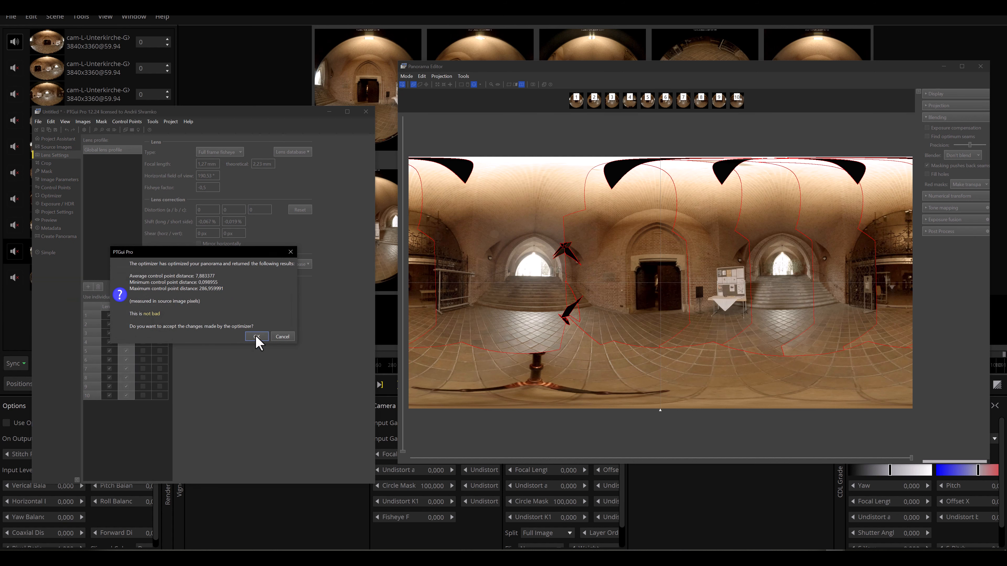
{"action": "left_click", "coordinate": [258, 337]}
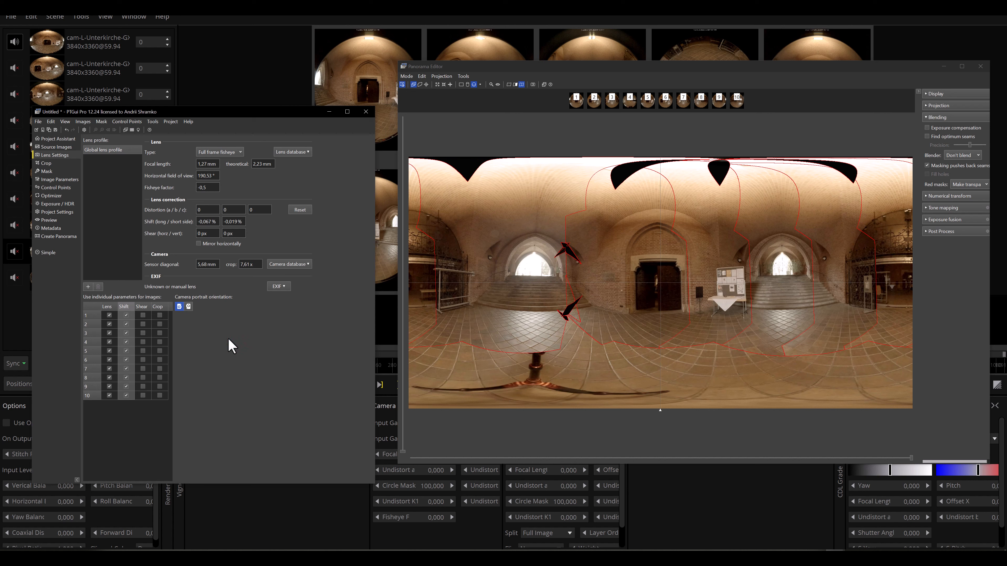
{"action": "key", "text": "F5"}
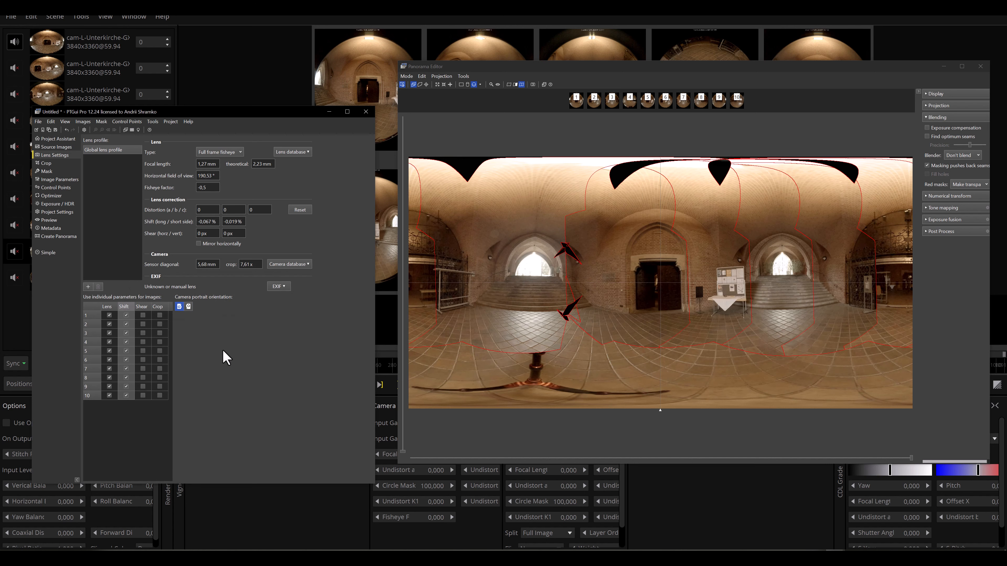
{"action": "key", "text": "F5"}
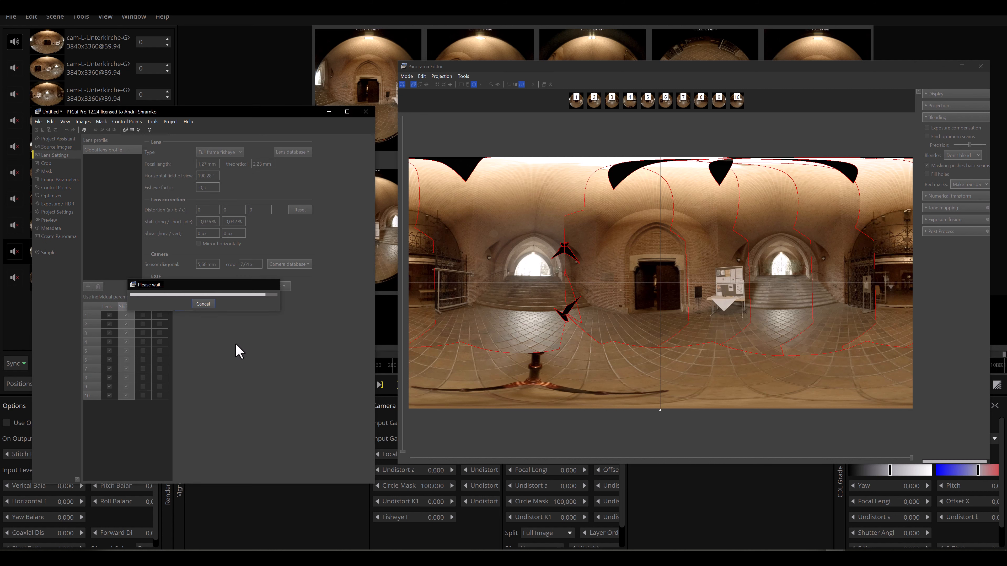
Review the control points and their distances across the different image pairs, from image 1 to image 10
{"action": "left_click", "coordinate": [52, 188]}
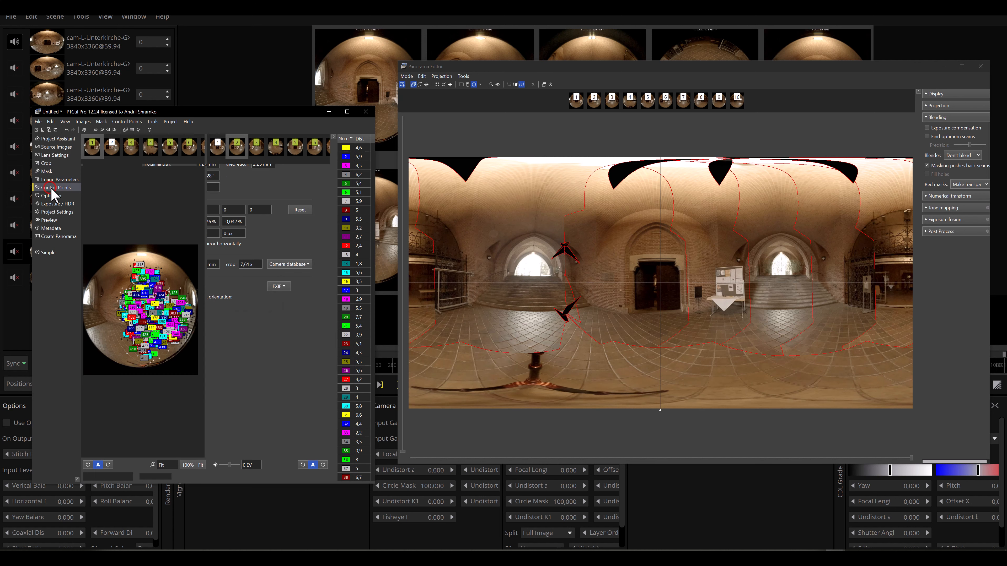
{"action": "left_click", "coordinate": [130, 148]}
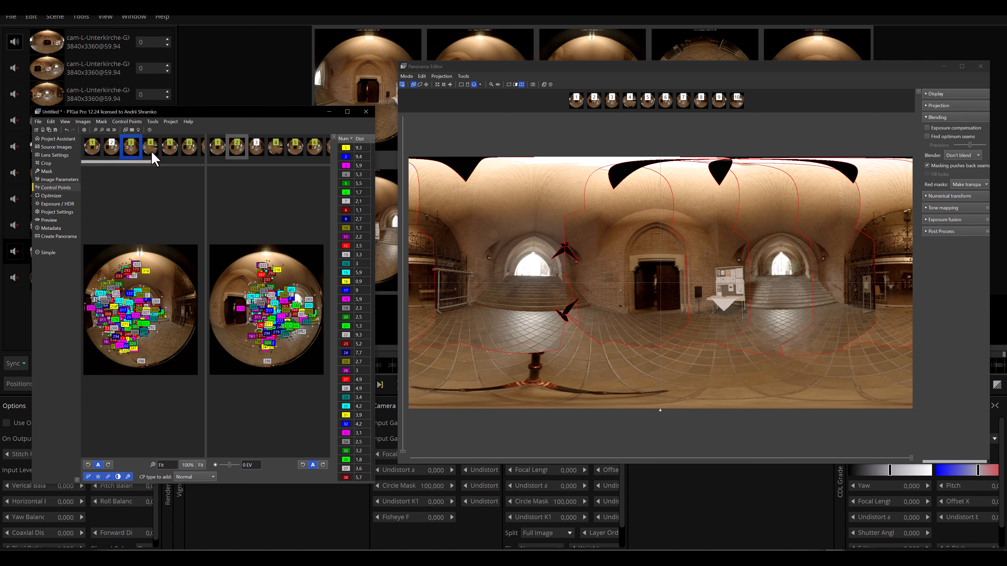
{"action": "left_click", "coordinate": [152, 154]}
{"action": "left_click", "coordinate": [166, 153]}
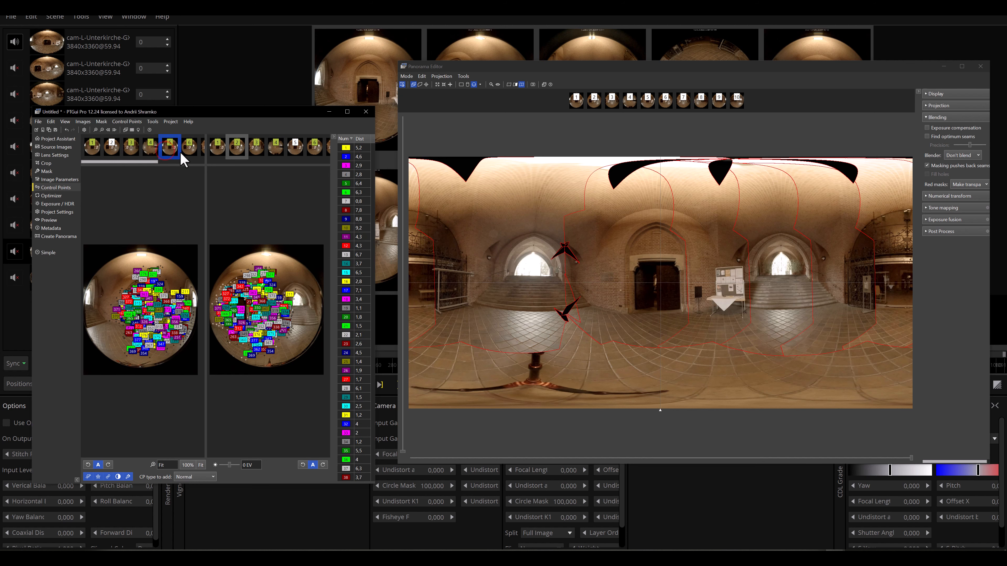
{"action": "left_click", "coordinate": [186, 156]}
{"action": "left_click_drag", "start_coordinate": [143, 162], "coordinate": [179, 162]}
{"action": "left_click", "coordinate": [155, 151]}
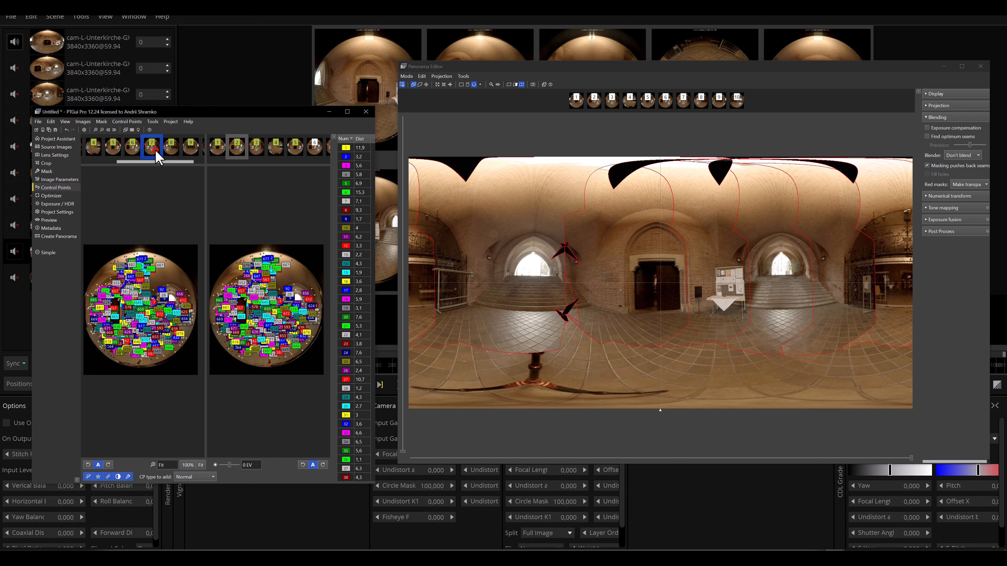
{"action": "left_click", "coordinate": [170, 153]}
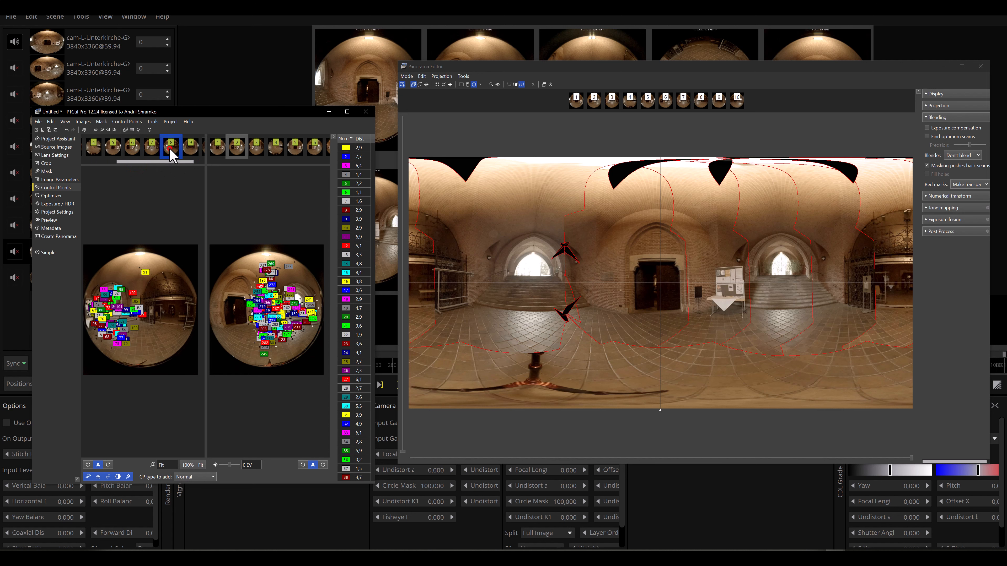
{"action": "left_click", "coordinate": [190, 149]}
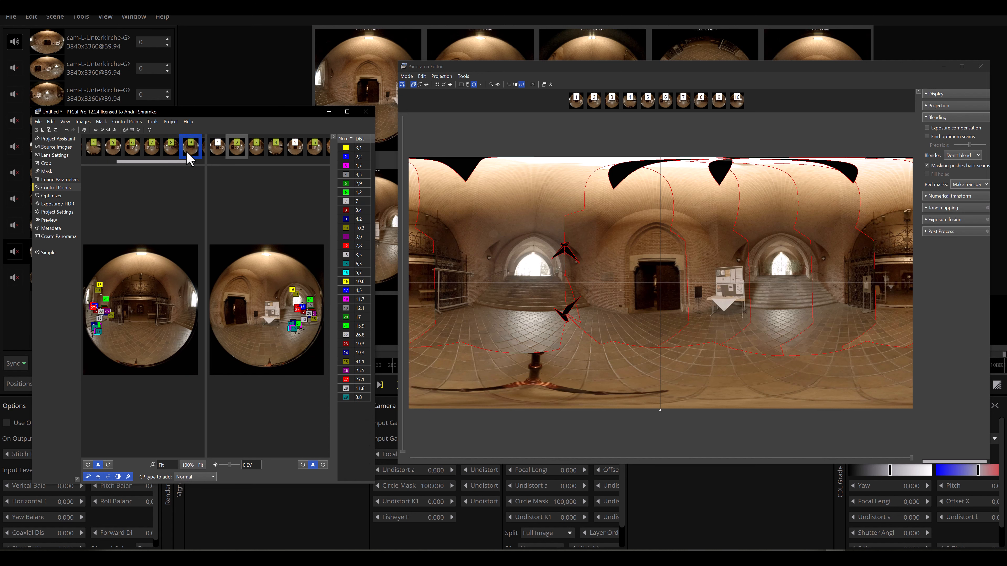
{"action": "left_click_drag", "start_coordinate": [169, 162], "coordinate": [179, 161]}
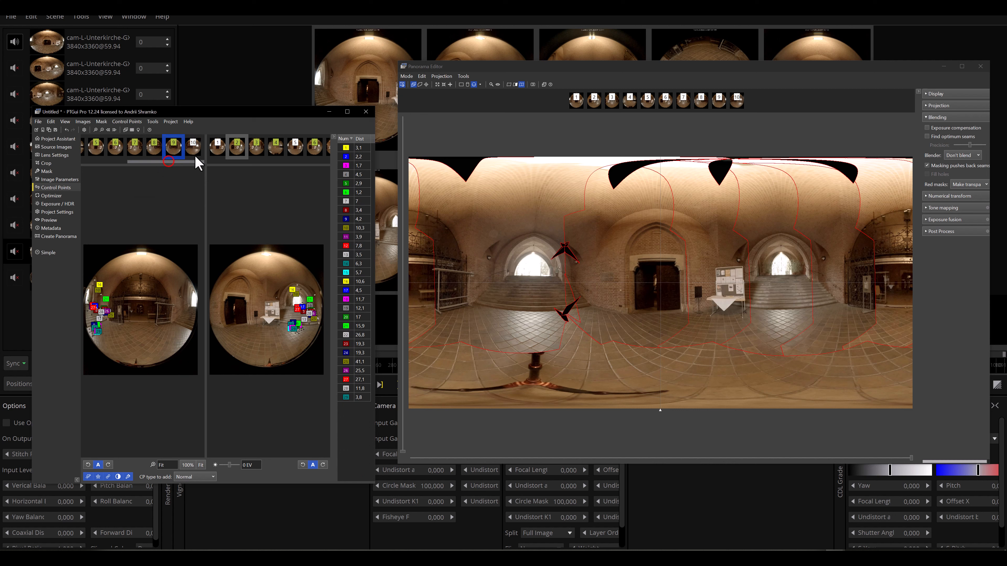
{"action": "left_click", "coordinate": [189, 149]}
{"action": "left_click", "coordinate": [259, 149]}
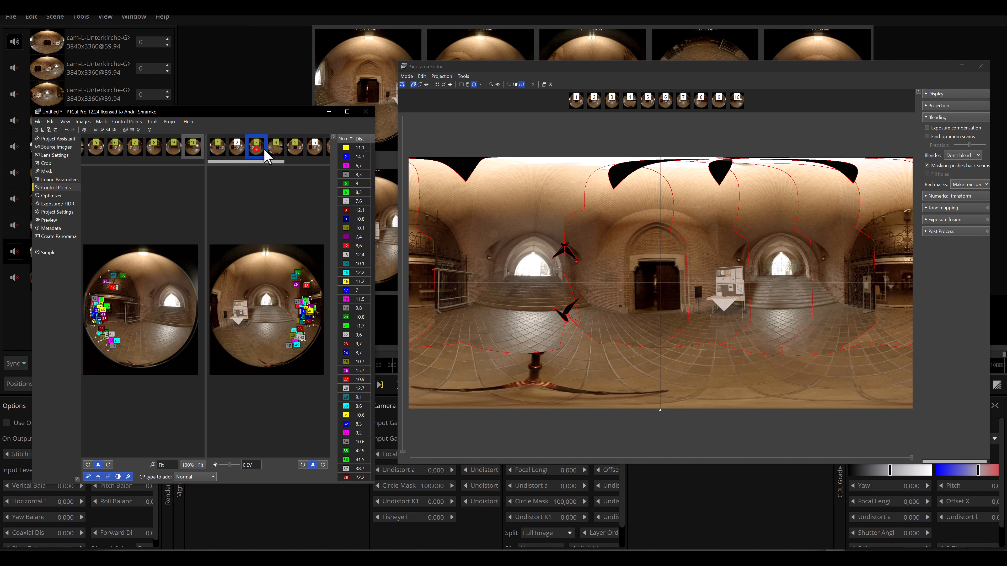
{"action": "left_click", "coordinate": [272, 150]}
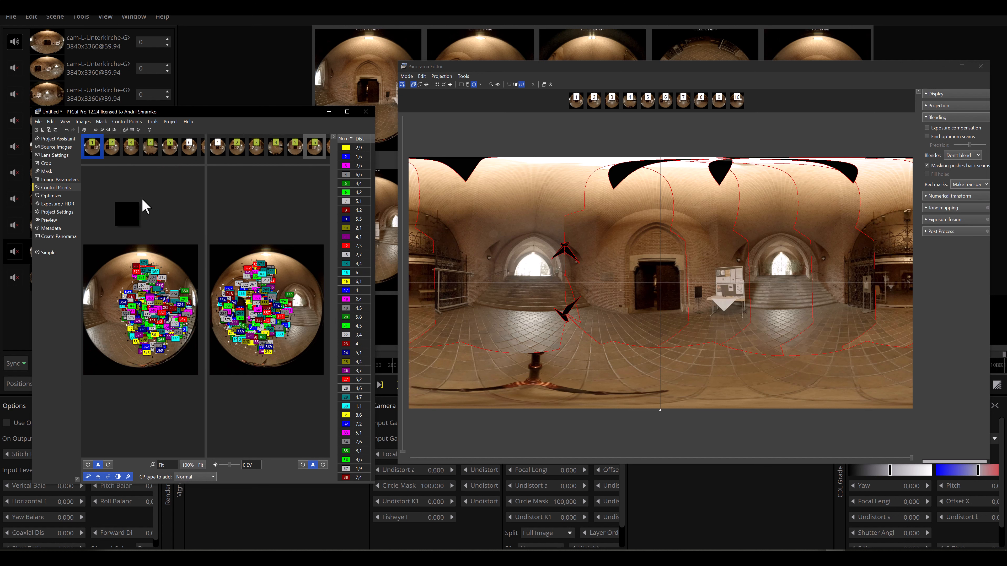
Save the project as a template named 1 in the Oben 4K60 folder inside Stitching > gopro180 on the E: drive
{"action": "left_click", "coordinate": [38, 121]}
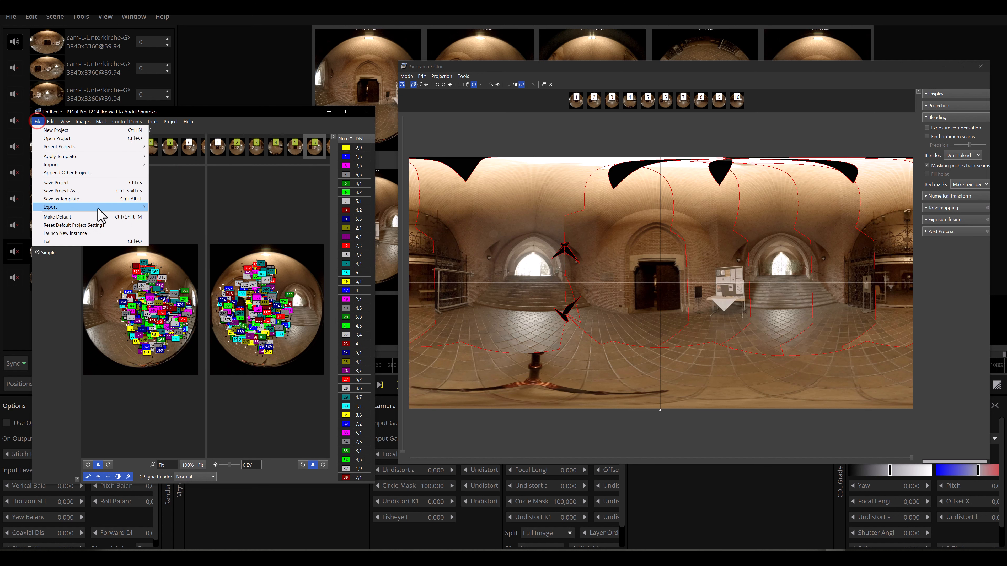
{"action": "left_click", "coordinate": [79, 199]}
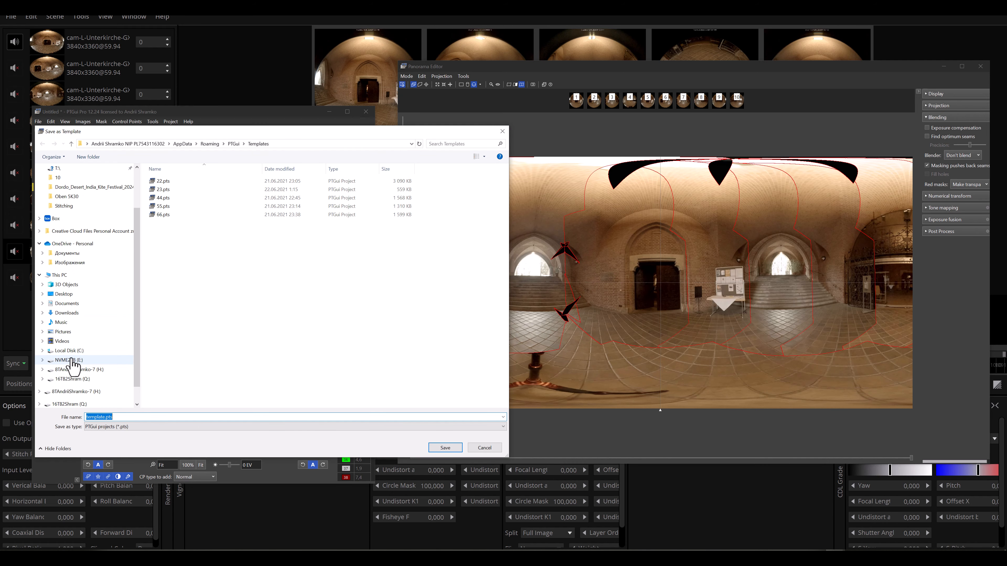
{"action": "left_click", "coordinate": [73, 359]}
{"action": "left_click", "coordinate": [159, 263]}
{"action": "double_click", "coordinate": [159, 263]}
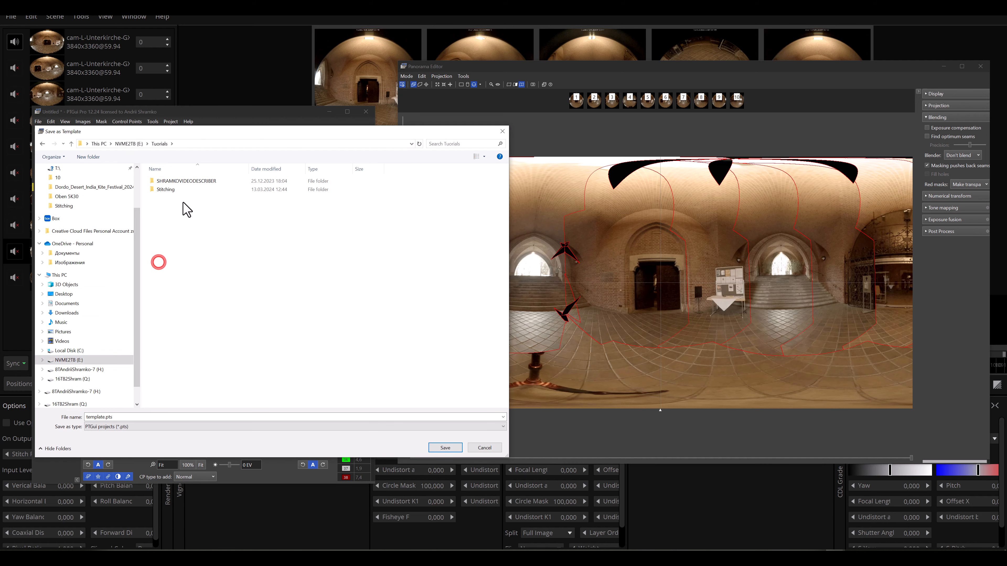
{"action": "double_click", "coordinate": [174, 191]}
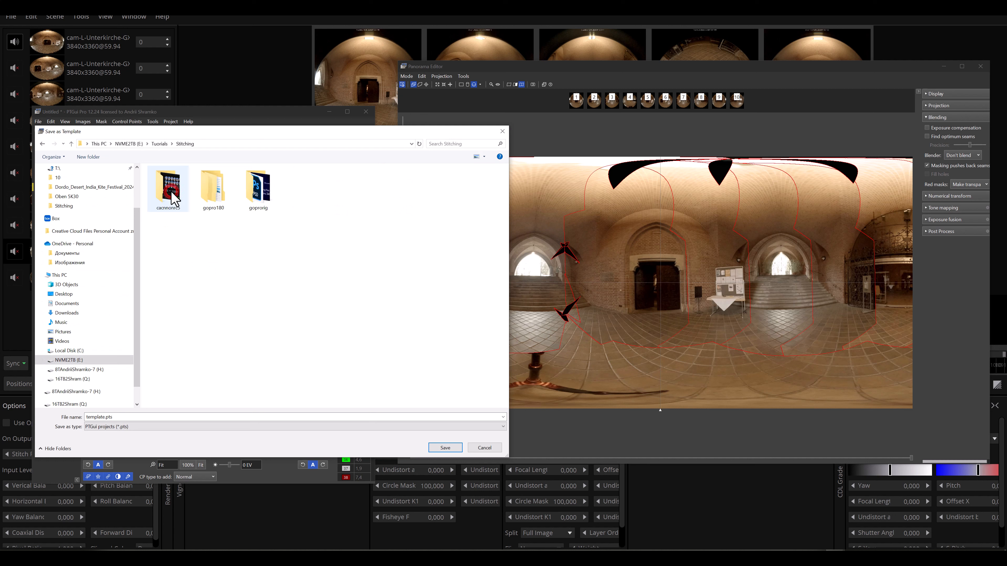
{"action": "double_click", "coordinate": [218, 194]}
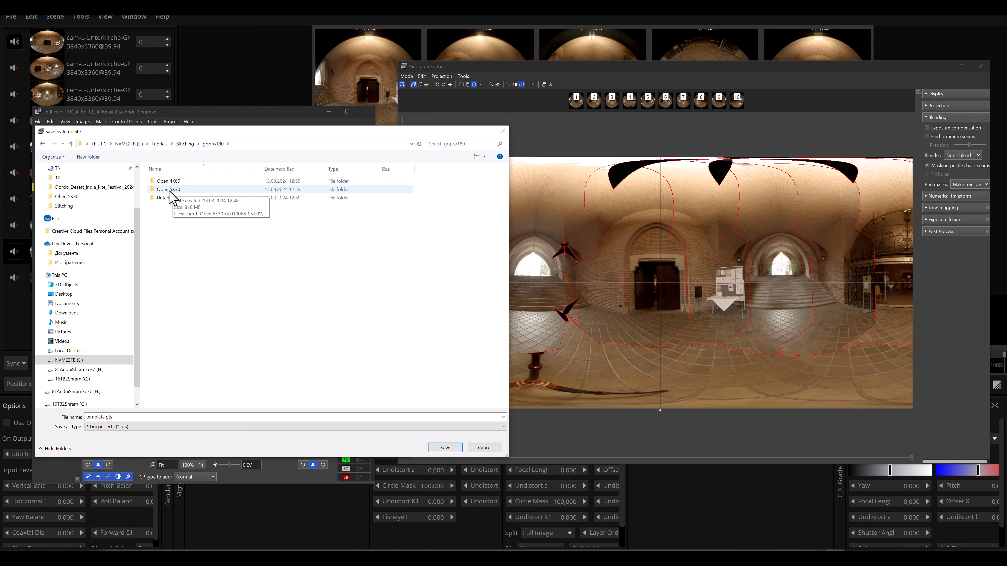
{"action": "double_click", "coordinate": [173, 181]}
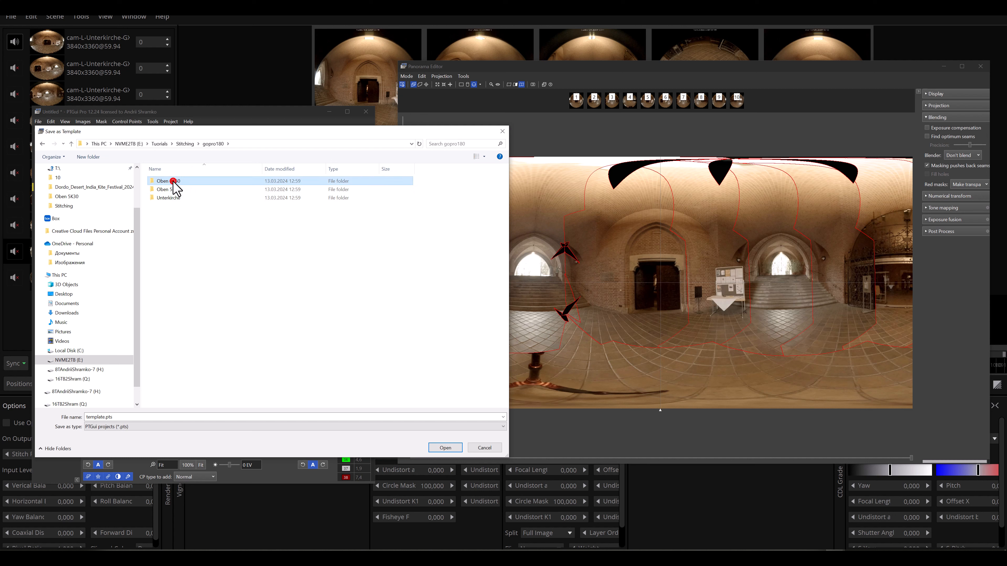
{"action": "double_click", "coordinate": [167, 420]}
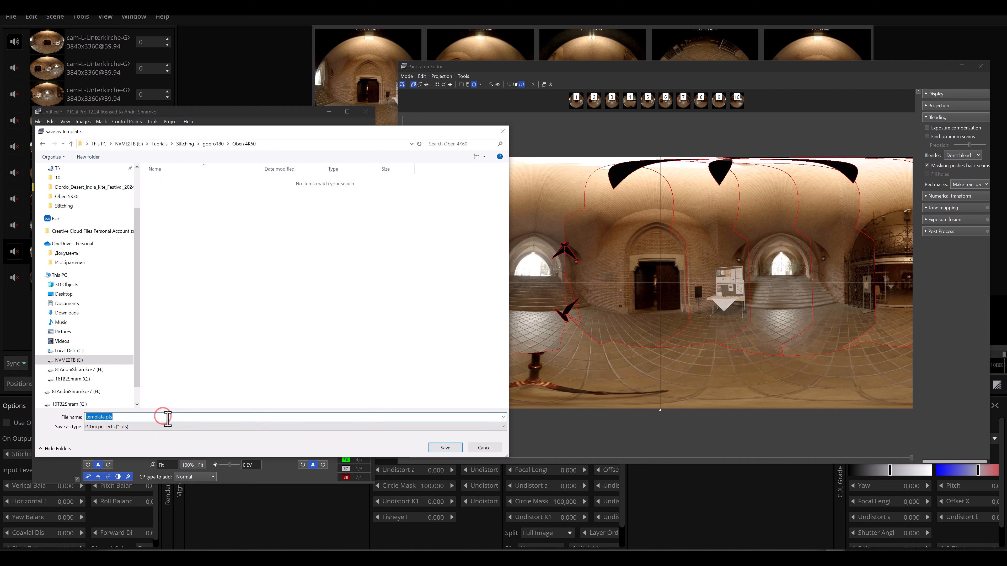
{"action": "type", "text": "1"}
{"action": "left_click", "coordinate": [444, 447]}
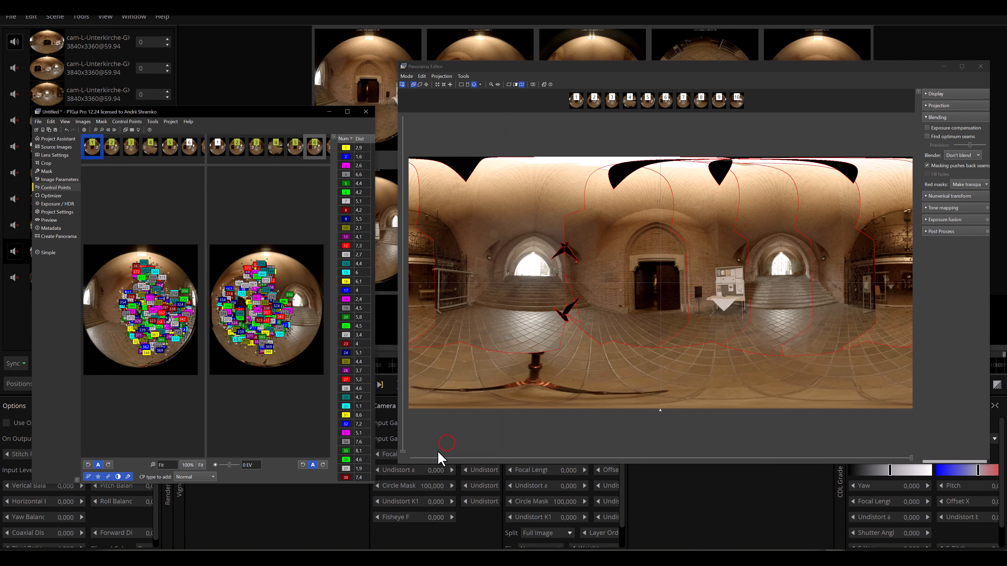
Switch to Mistika VR and clone the ten-camera shot on the timeline
{"action": "left_click", "coordinate": [340, 513]}
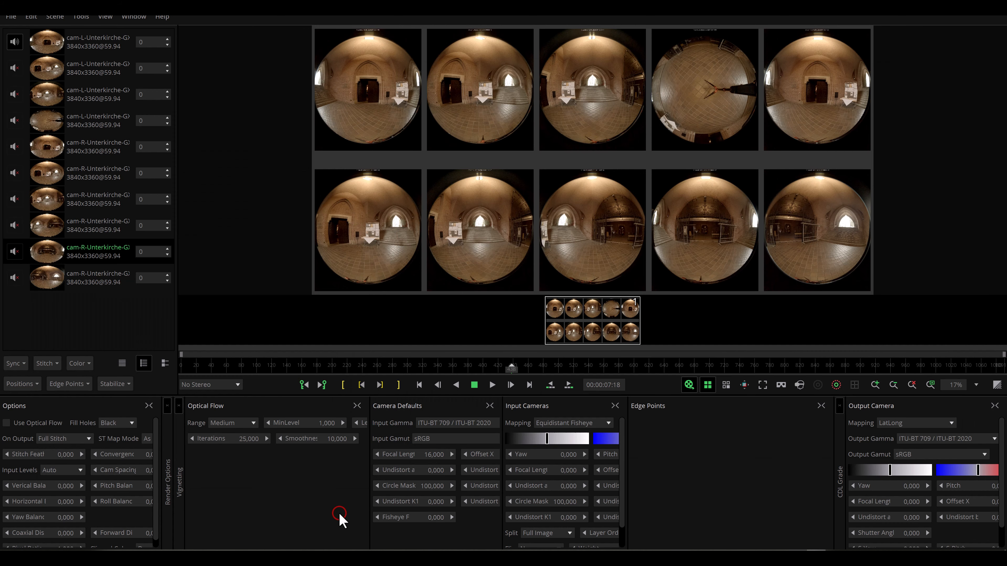
{"action": "right_click", "coordinate": [595, 319]}
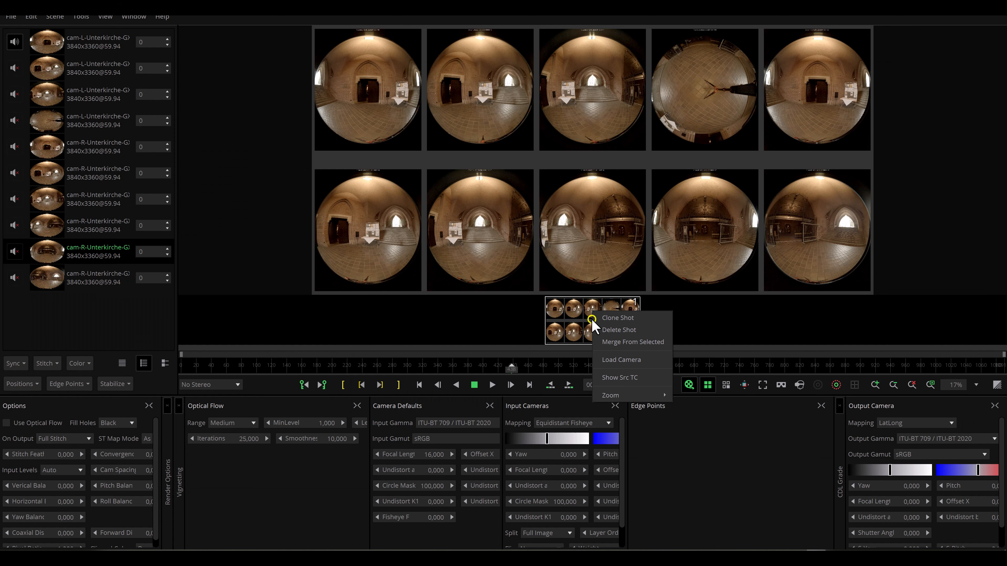
{"action": "left_click", "coordinate": [613, 319]}
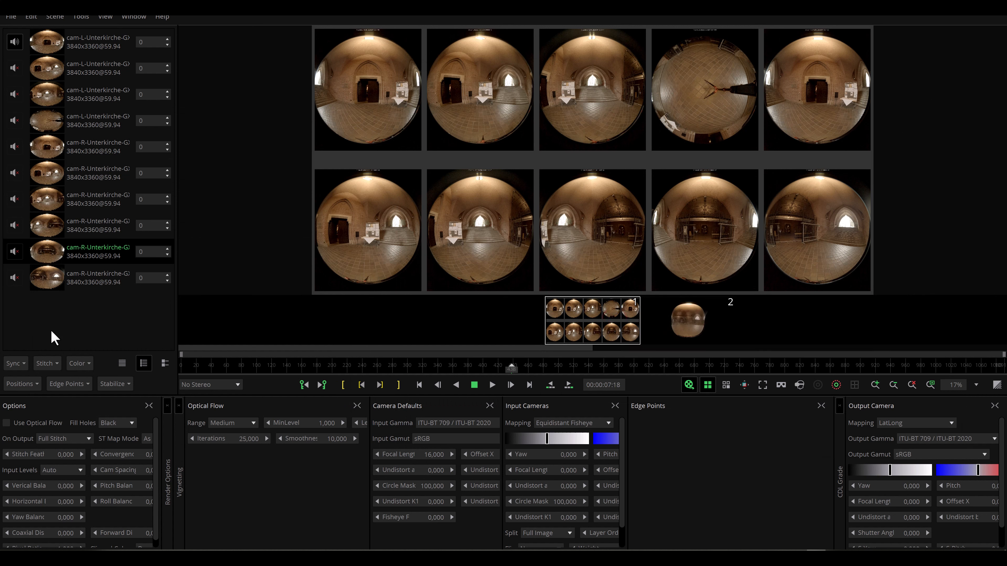
Start importing a stitch and browse to Stitching > gopro180 > Oben 4K60 on the E: drive
{"action": "left_click", "coordinate": [45, 365]}
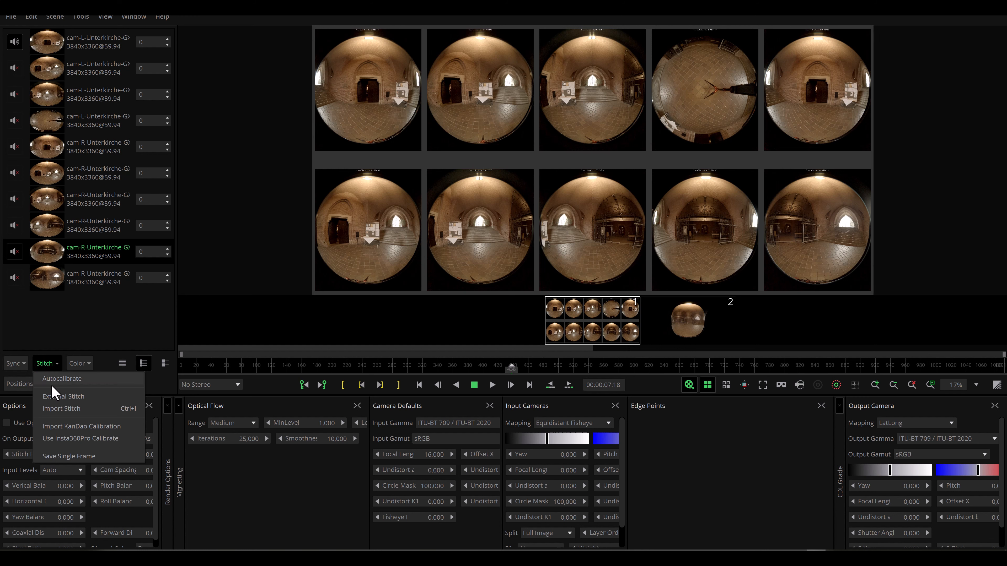
{"action": "left_click", "coordinate": [62, 409]}
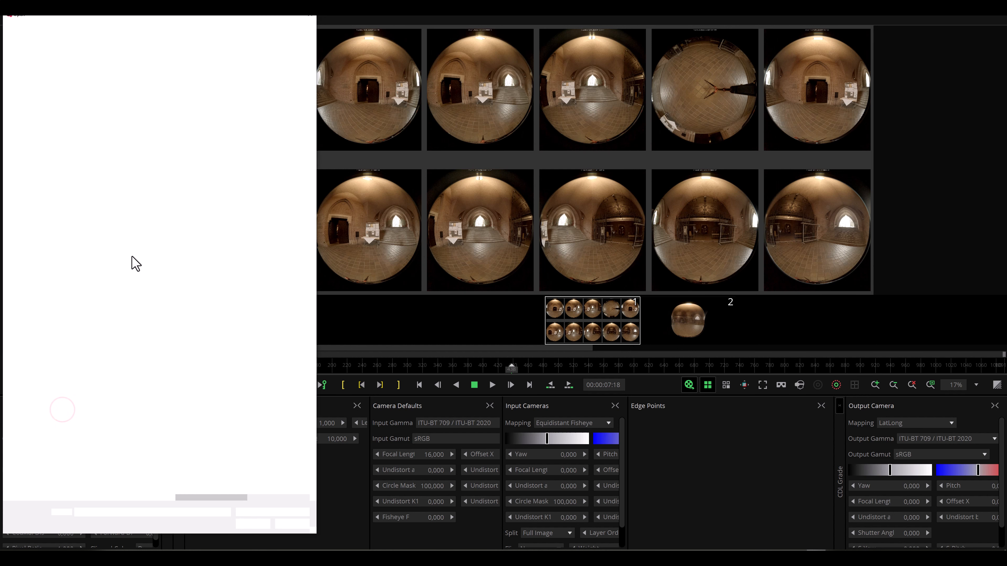
{"action": "left_click", "coordinate": [35, 298]}
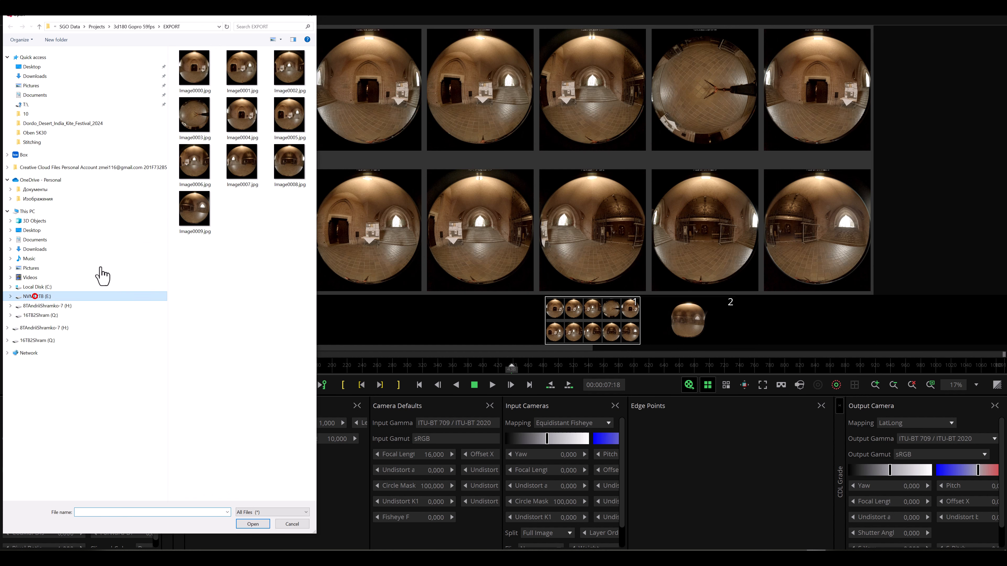
{"action": "left_click", "coordinate": [188, 153]}
{"action": "double_click", "coordinate": [188, 153]}
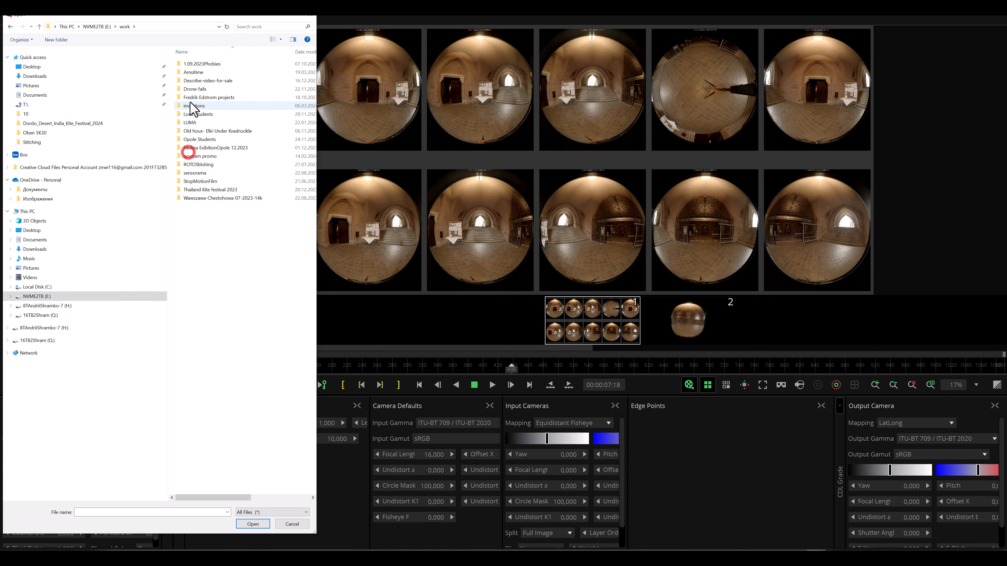
{"action": "left_click", "coordinate": [98, 25]}
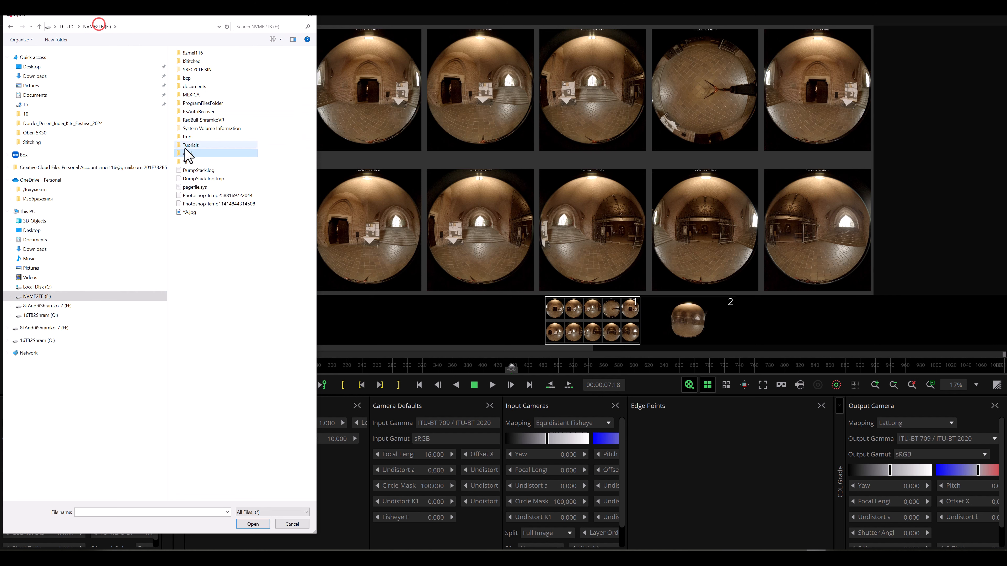
{"action": "double_click", "coordinate": [191, 145]}
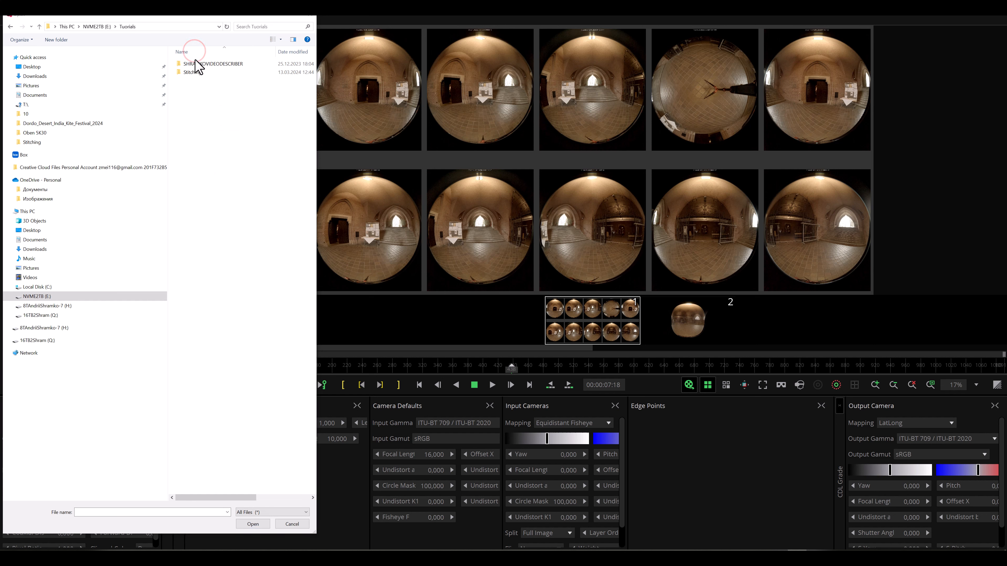
{"action": "double_click", "coordinate": [189, 72]}
{"action": "double_click", "coordinate": [246, 78]}
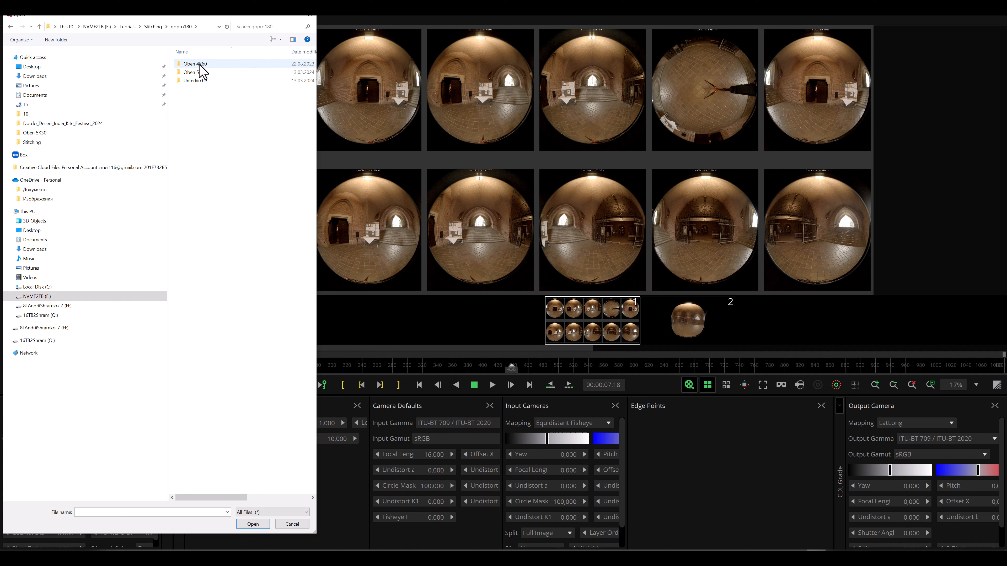
{"action": "double_click", "coordinate": [199, 64]}
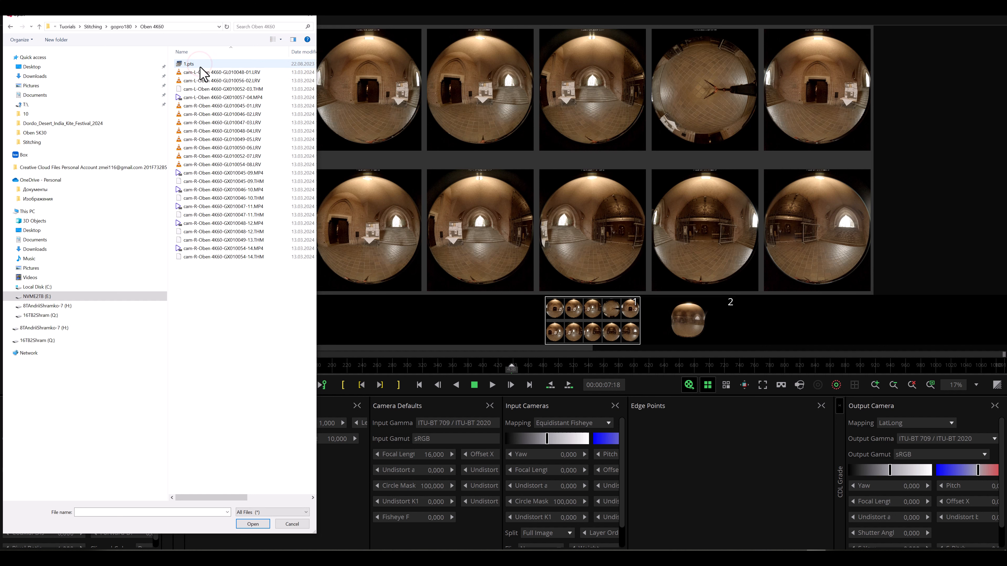
Copy the path of the Oben 4K60 folder
{"action": "left_click", "coordinate": [107, 16]}
{"action": "left_click", "coordinate": [173, 26]}
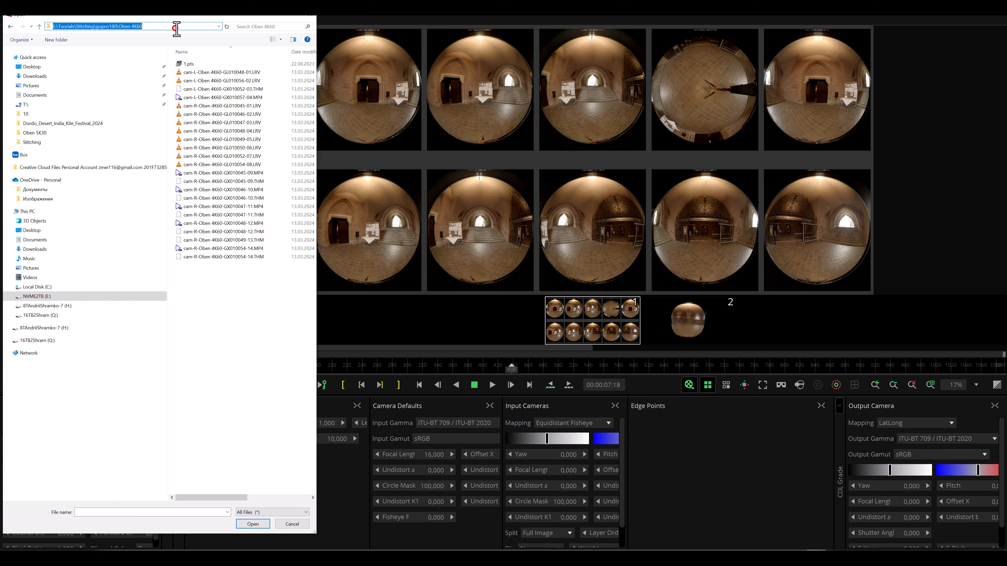
{"action": "right_click", "coordinate": [136, 26]}
{"action": "left_click", "coordinate": [156, 49]}
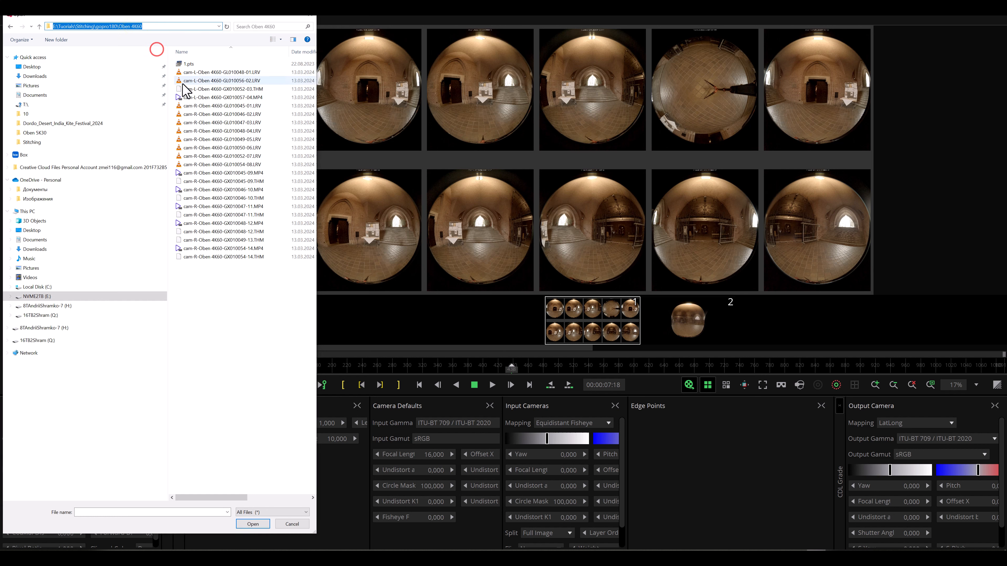
Import the 1.pts stitch file and display the shot as a stitched panorama instead of separate camera images
{"action": "left_click", "coordinate": [245, 58]}
{"action": "double_click", "coordinate": [187, 64]}
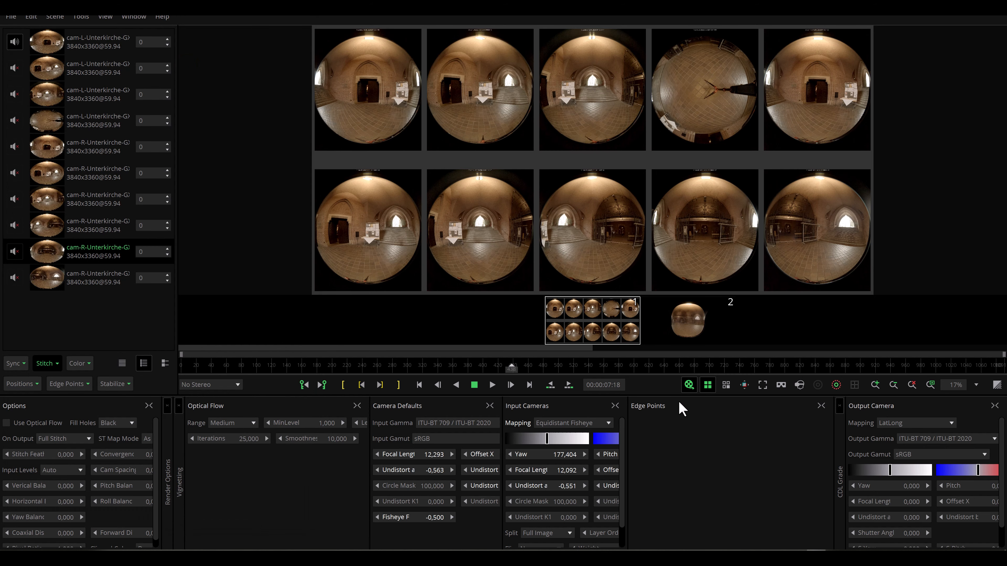
{"action": "left_click", "coordinate": [708, 385]}
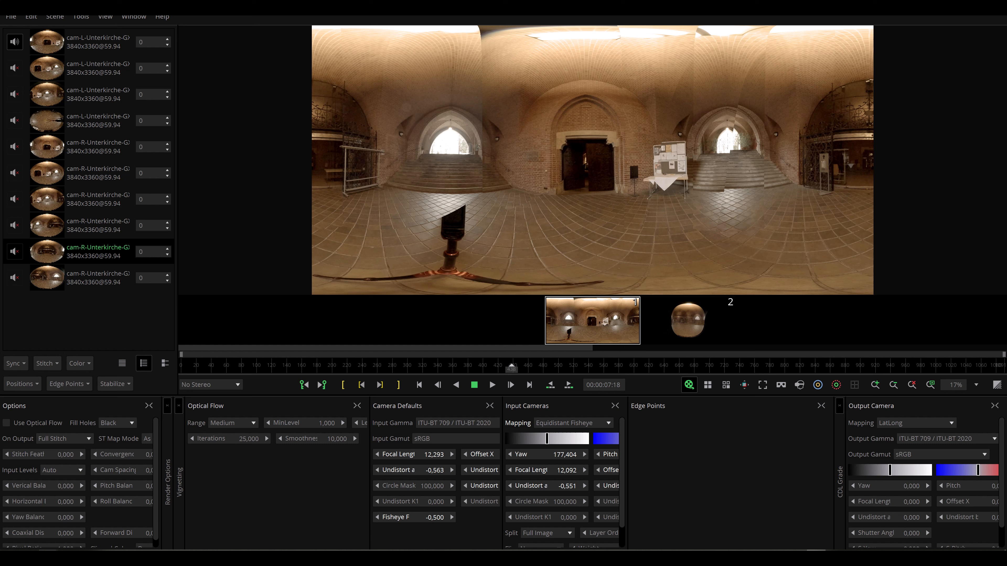
Open the first Unterkirche MP4 from its folder in the video player and review the camera clips in the playlist
{"action": "left_click", "coordinate": [157, 520]}
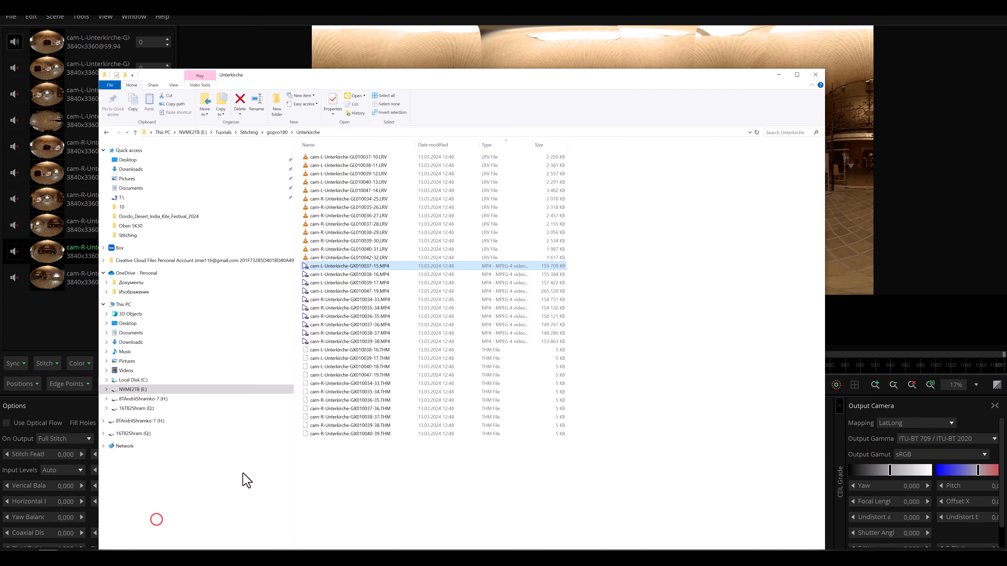
{"action": "double_click", "coordinate": [326, 268]}
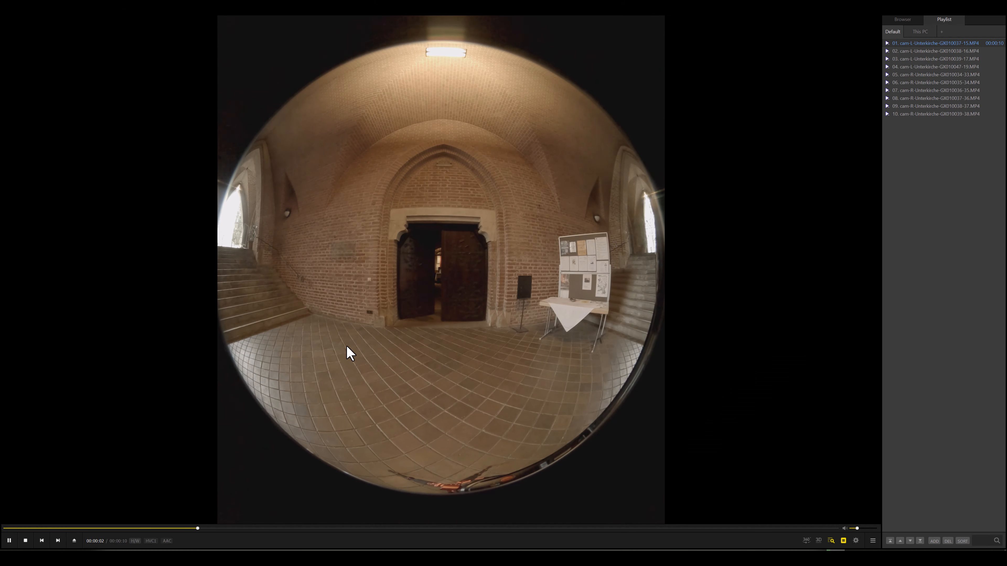
{"action": "left_click", "coordinate": [9, 541]}
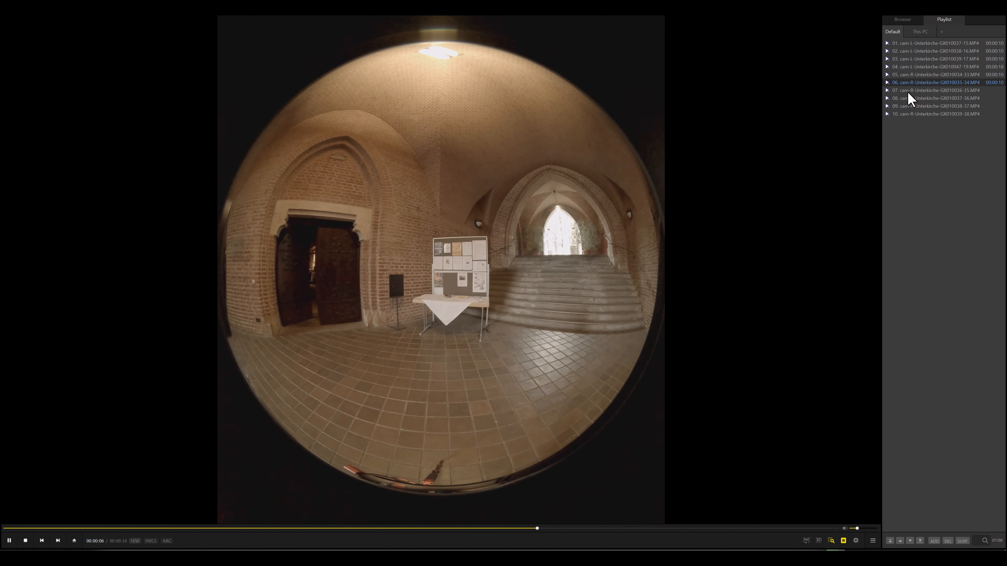
{"action": "double_click", "coordinate": [907, 92]}
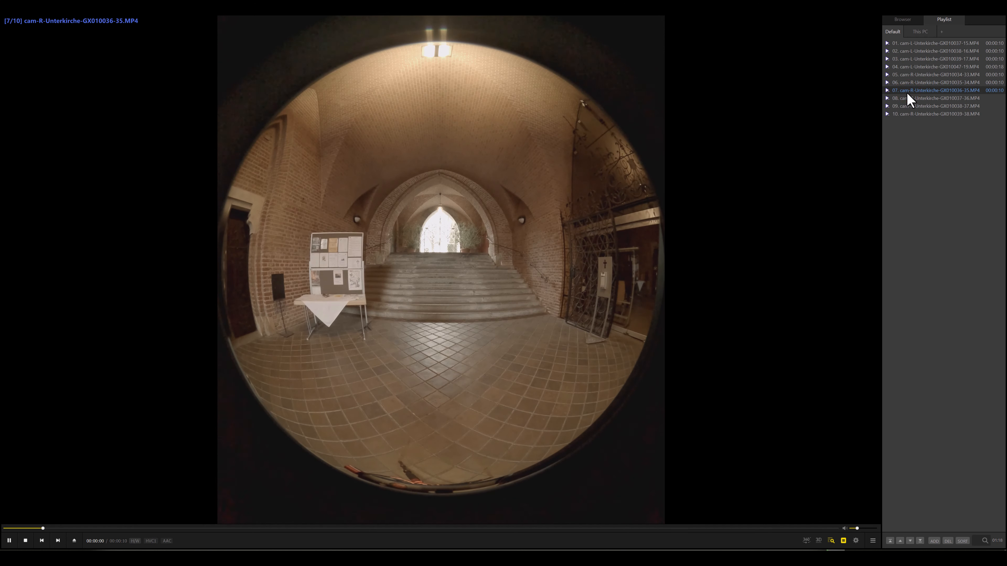
{"action": "double_click", "coordinate": [904, 98]}
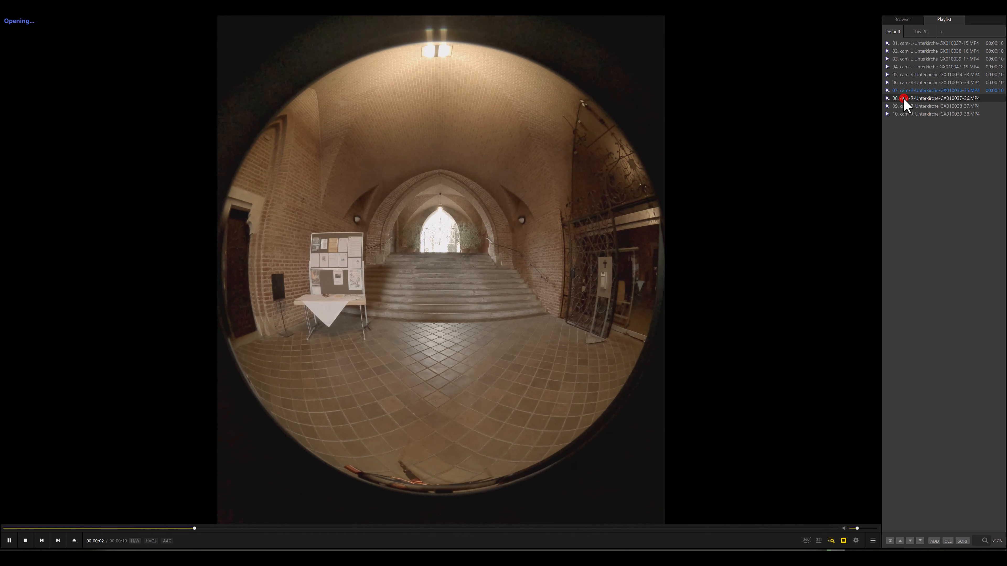
{"action": "double_click", "coordinate": [903, 106]}
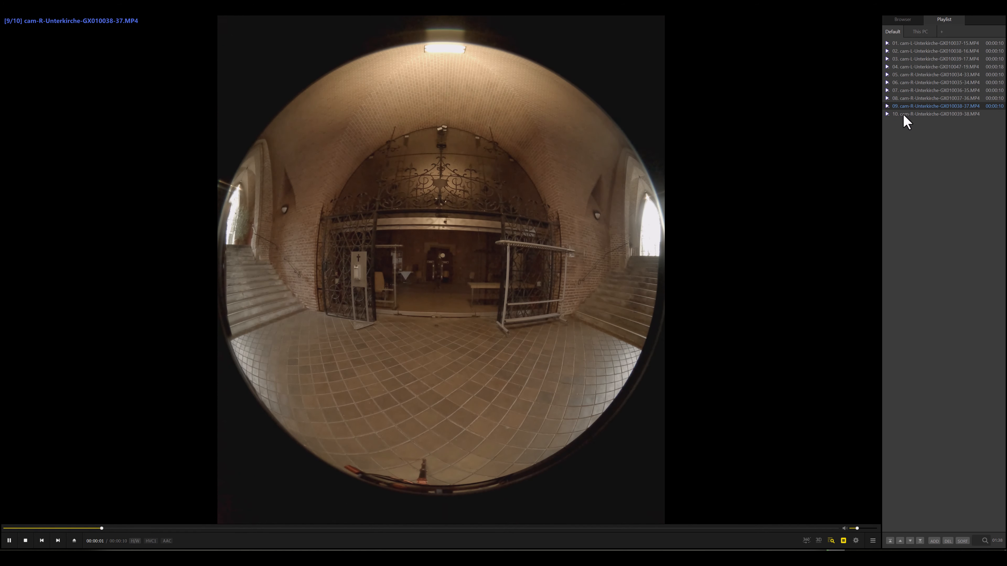
{"action": "double_click", "coordinate": [902, 114]}
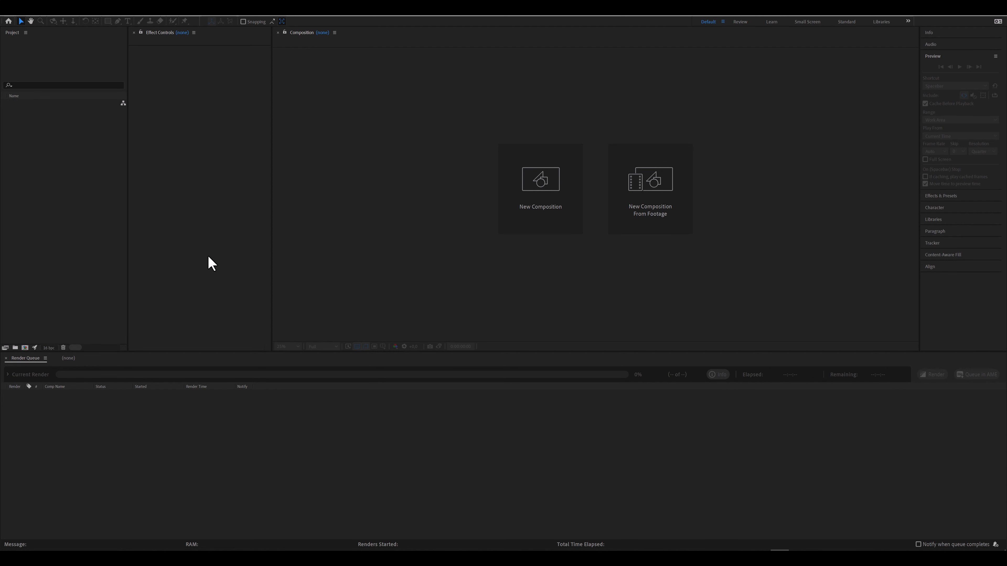
In After Effects, import the six MP4 clips from the Oben 4K60 folder as footage
{"action": "left_click", "coordinate": [43, 183]}
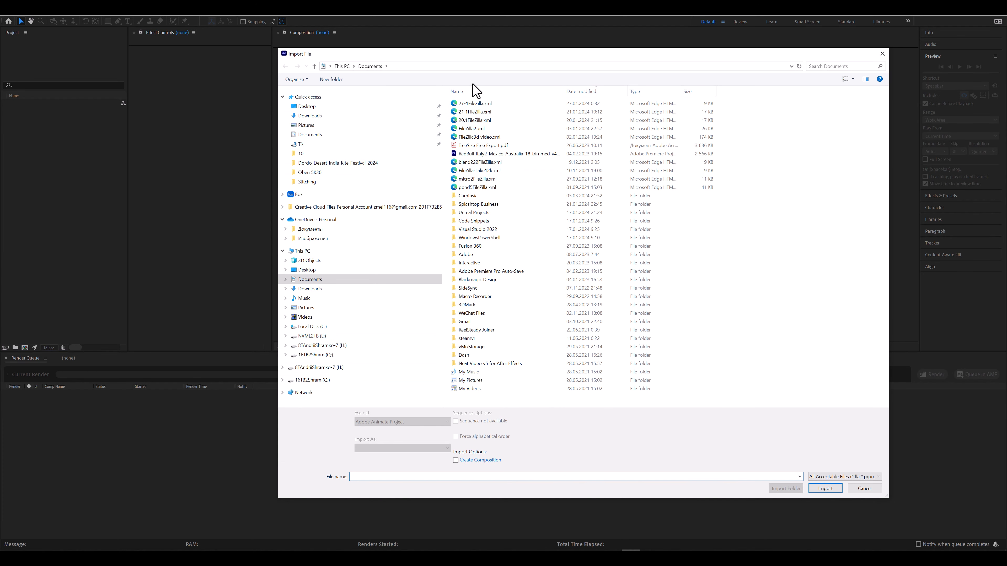
{"action": "left_click", "coordinate": [463, 67]}
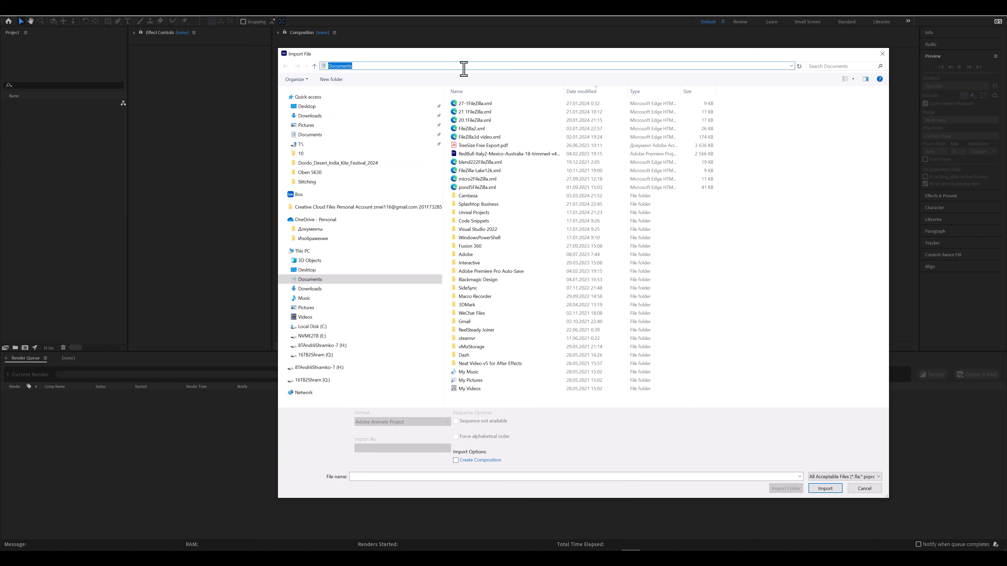
{"action": "key", "text": "ctrl+v"}
{"action": "key", "text": "ctrl+a"}
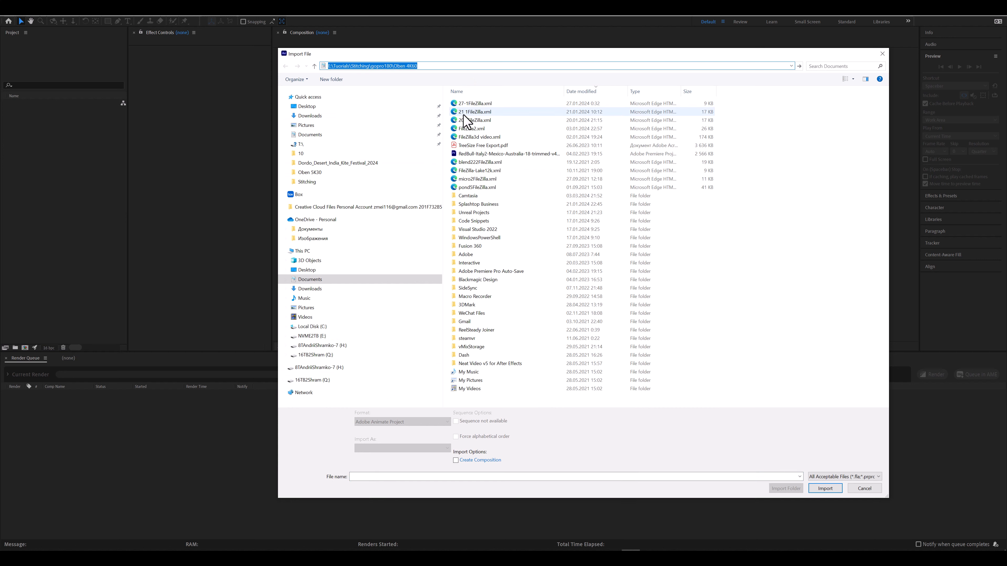
{"action": "key", "text": "Return"}
{"action": "left_click_drag", "start_coordinate": [510, 165], "coordinate": [496, 99]}
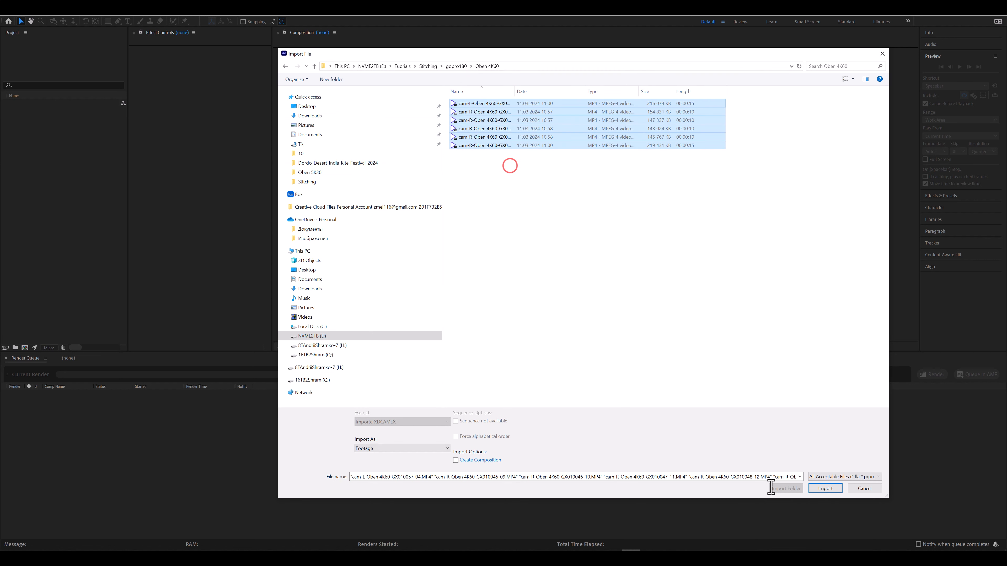
{"action": "left_click", "coordinate": [827, 488]}
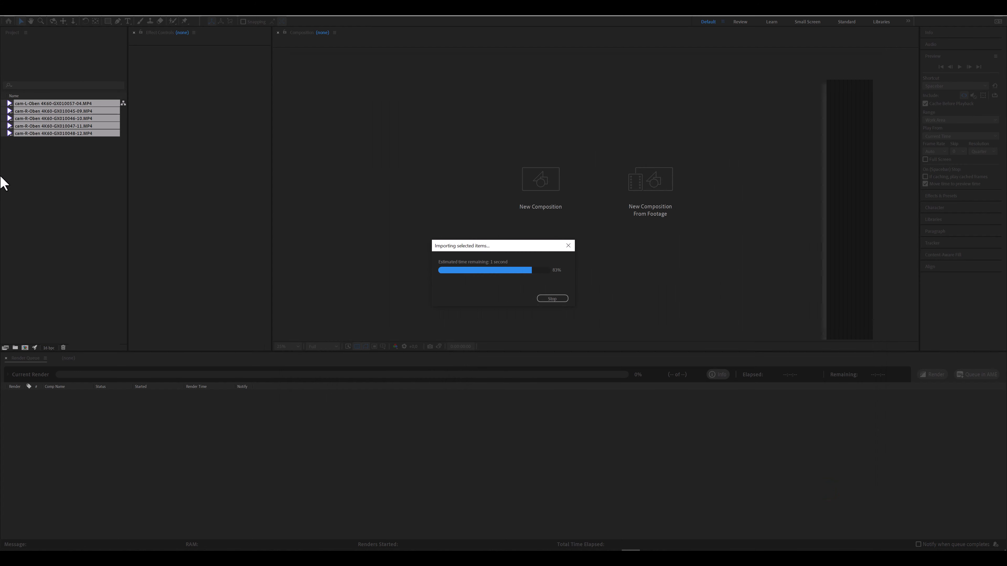
Create a separate composition from each of the six imported clips and group the compositions in a new folder
{"action": "left_click_drag", "start_coordinate": [42, 104], "coordinate": [25, 348]}
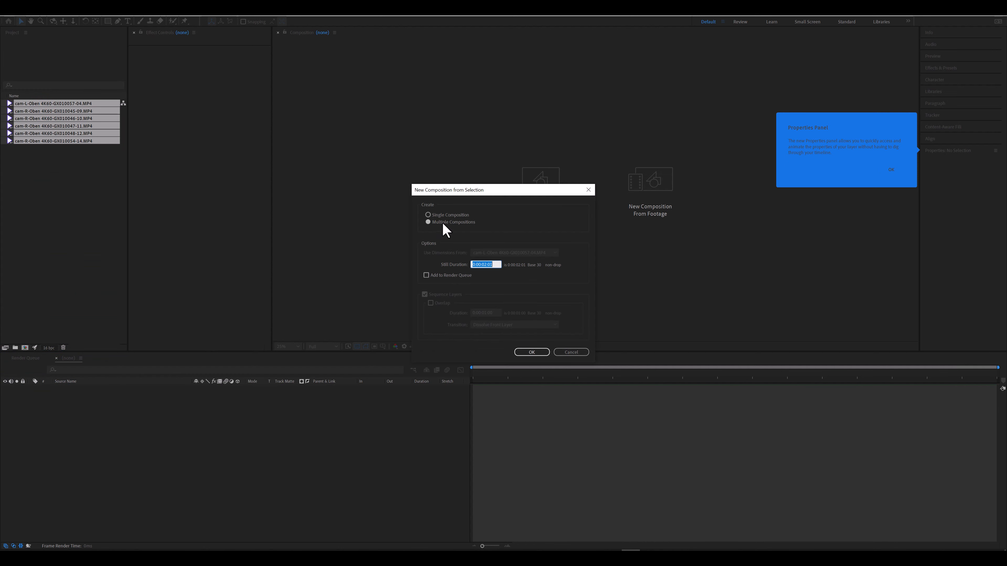
{"action": "left_click", "coordinate": [532, 352]}
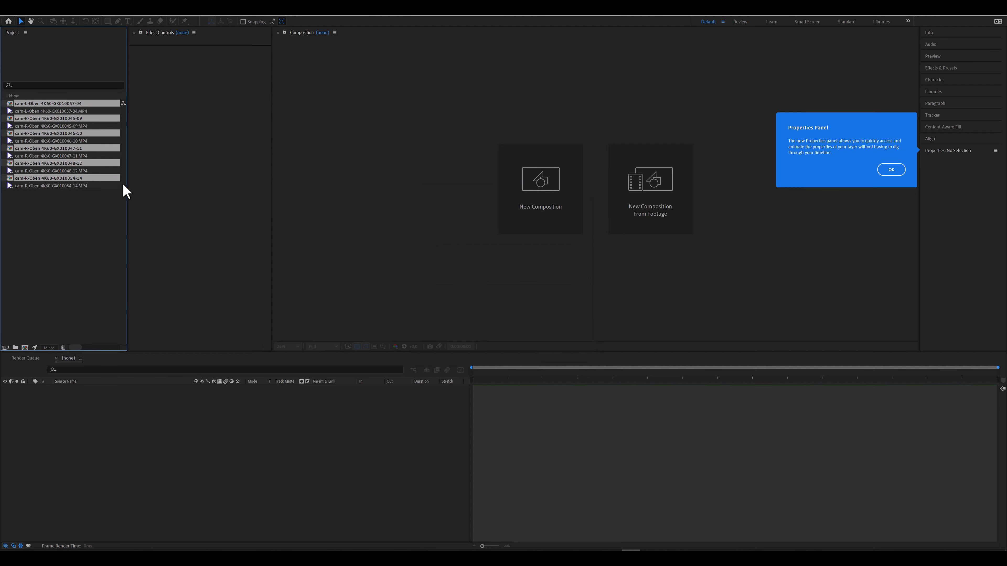
{"action": "left_click", "coordinate": [15, 348]}
{"action": "left_click", "coordinate": [24, 172]}
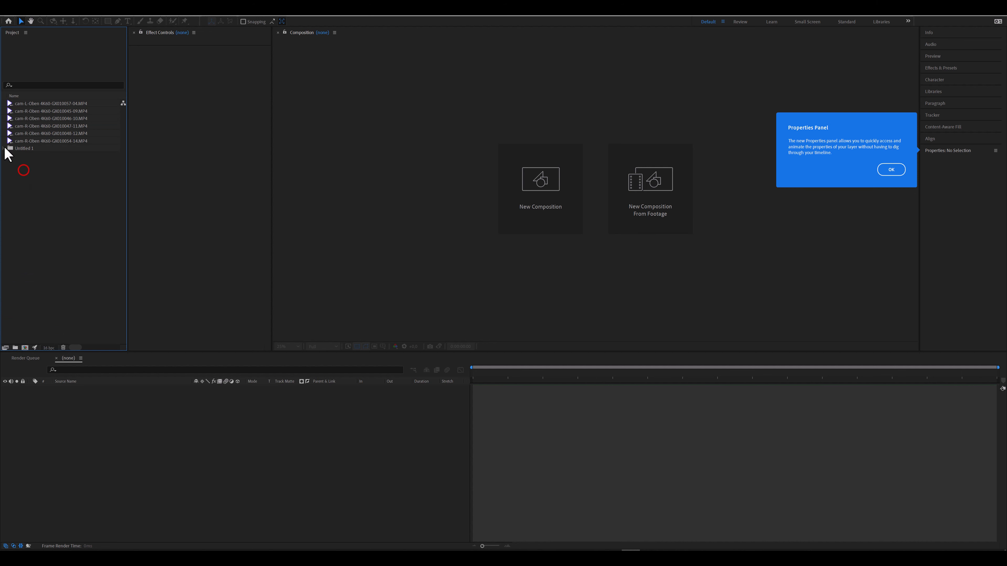
Open the cam-L-Oben 4K60-GX010057-04 composition and set its size to 3840 × 3360 px
{"action": "left_click", "coordinate": [4, 148]}
{"action": "left_click", "coordinate": [25, 155]}
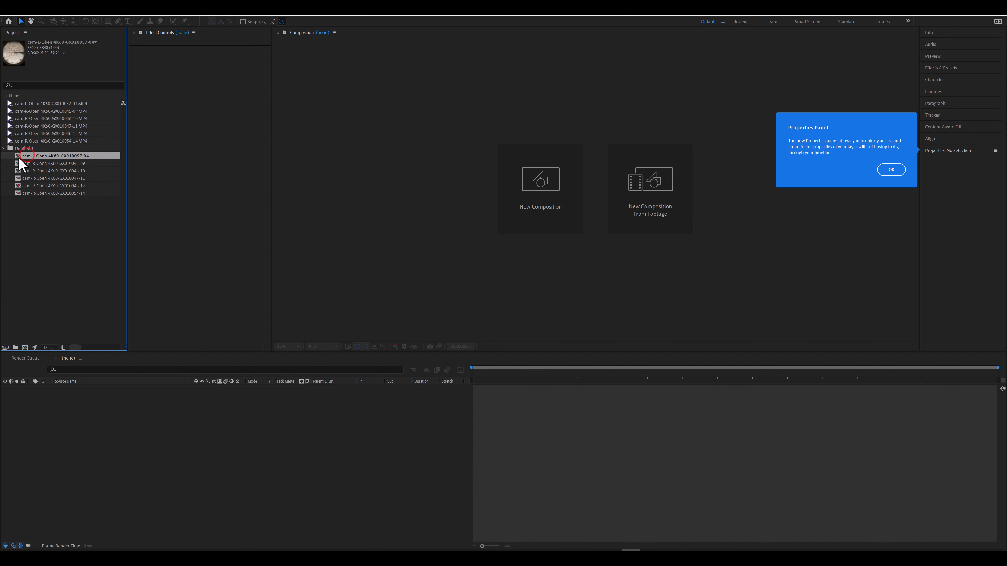
{"action": "double_click", "coordinate": [20, 157]}
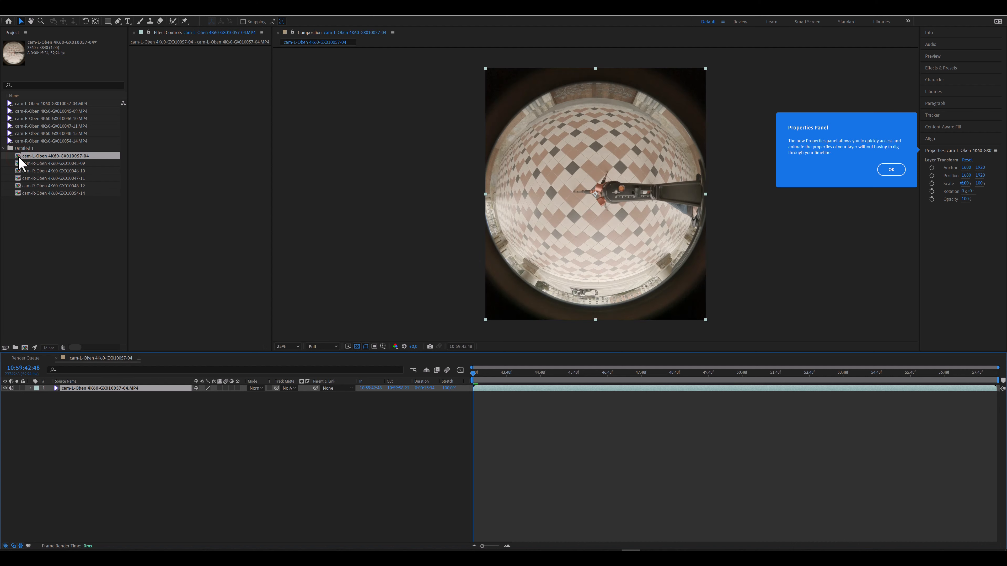
{"action": "key", "text": "ctrl+k"}
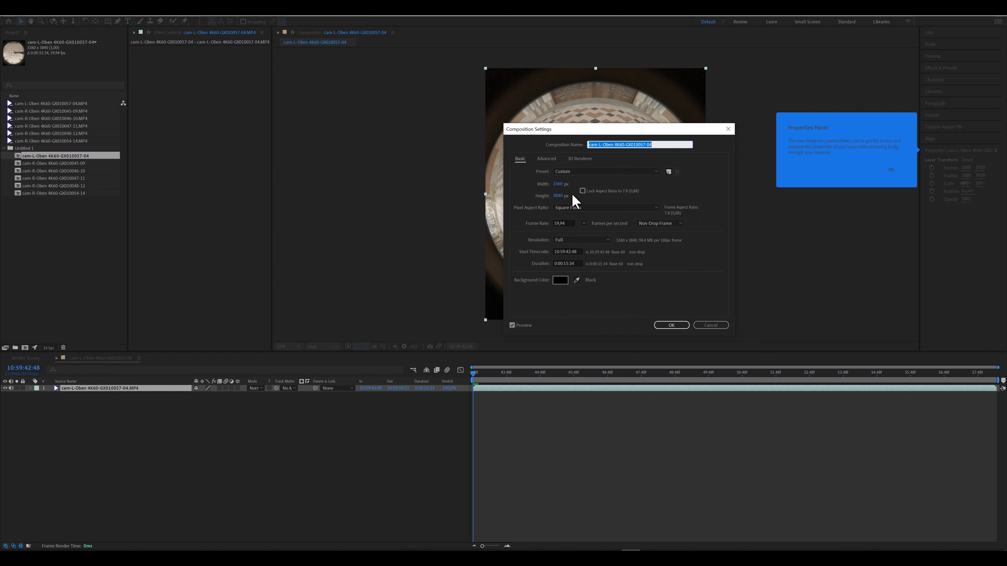
{"action": "left_click", "coordinate": [559, 195]}
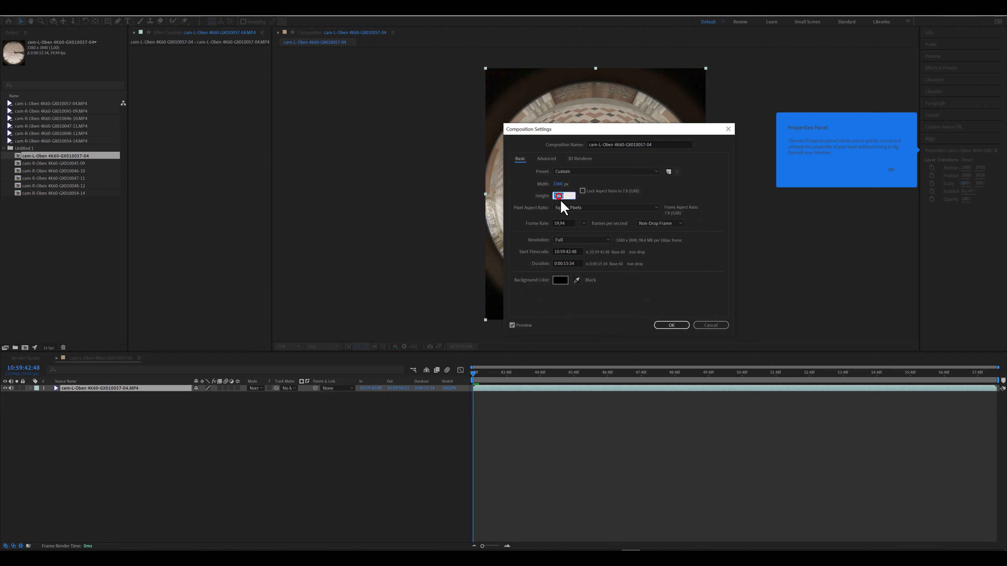
{"action": "left_click", "coordinate": [559, 185]}
{"action": "type", "text": "3840"}
{"action": "left_click", "coordinate": [559, 195]}
{"action": "type", "text": "336"}
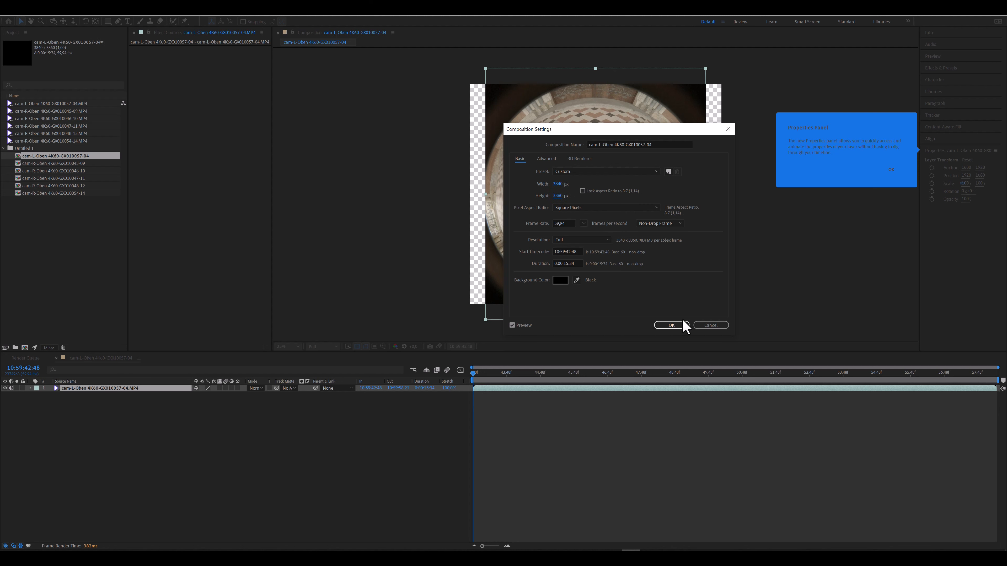
{"action": "left_click", "coordinate": [672, 324]}
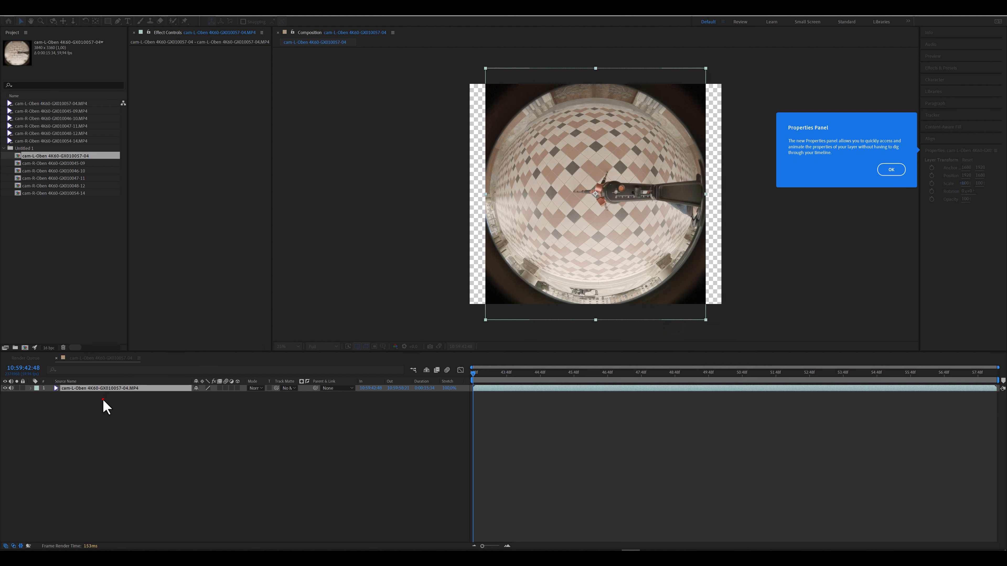
Rotate the cam-L-Oben 4K60-GX010057-04.MP4 layer by 90°
{"action": "left_click", "coordinate": [92, 388]}
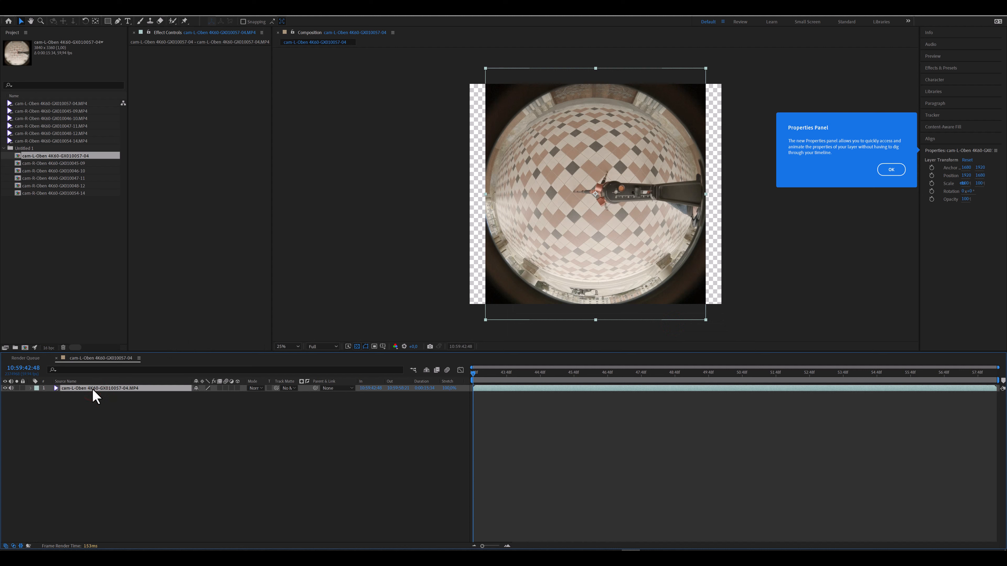
{"action": "key", "text": "r"}
{"action": "left_click", "coordinate": [203, 395]}
{"action": "type", "text": "90"}
{"action": "key", "text": "Return"}
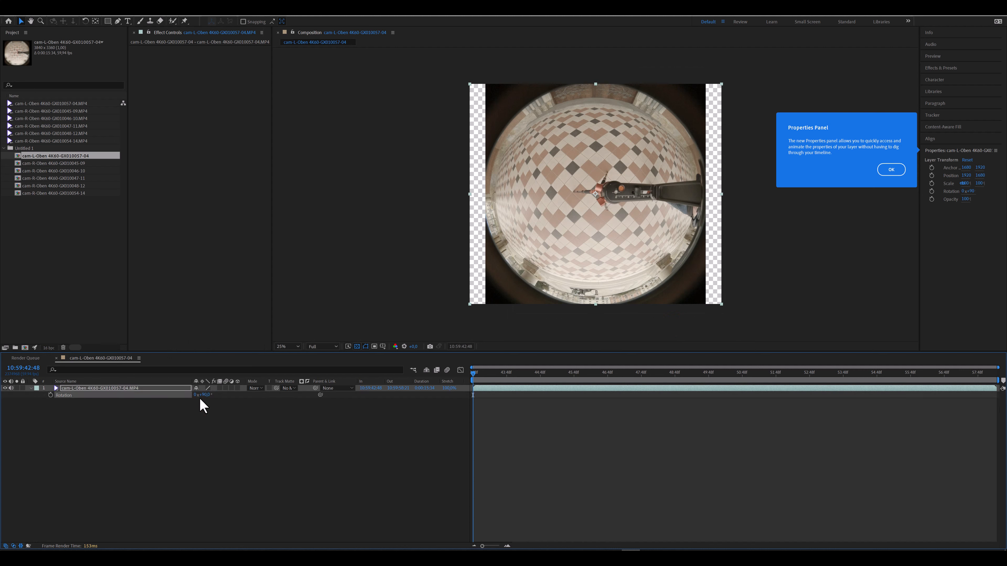
Open the cam-R-Oben 4K60-GX010045-09 composition and set its size to 3840 × 3360 px
{"action": "left_click", "coordinate": [171, 425]}
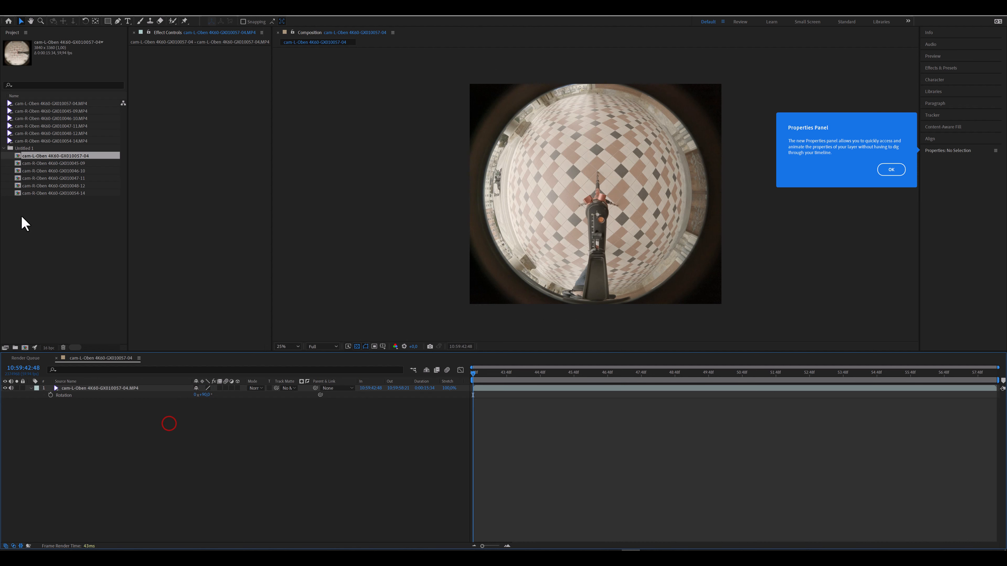
{"action": "double_click", "coordinate": [19, 164]}
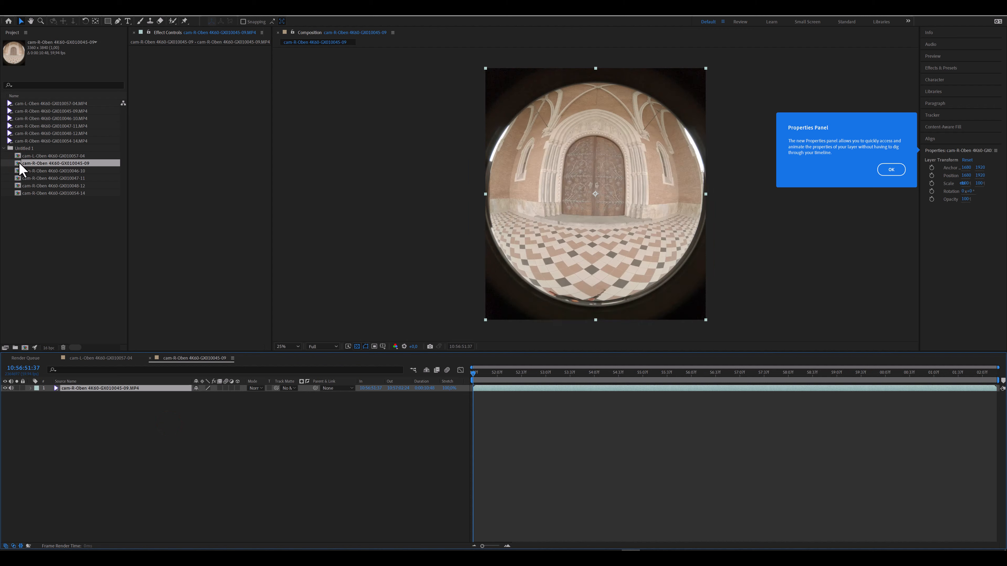
{"action": "key", "text": "ctrl+k"}
{"action": "left_click", "coordinate": [558, 185]}
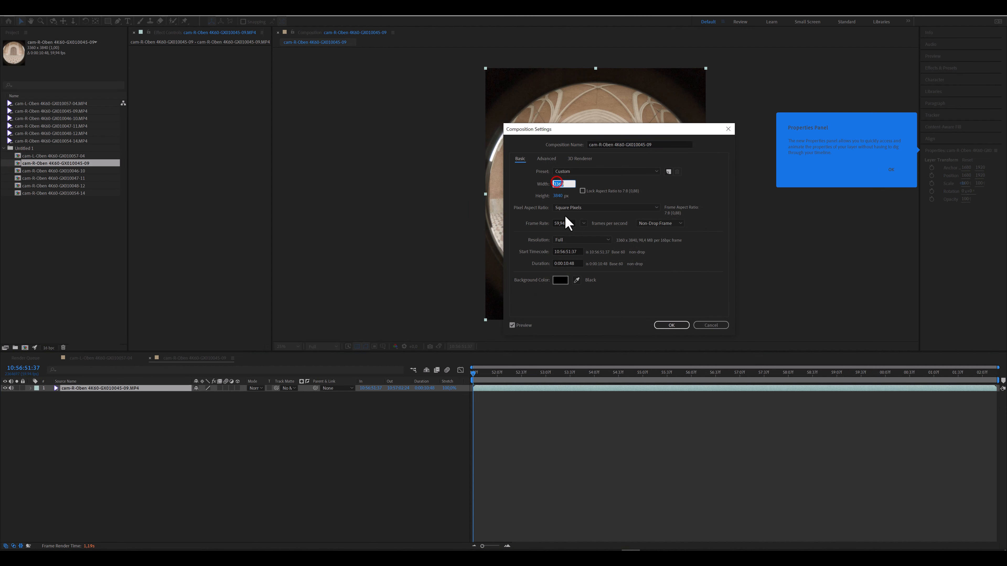
{"action": "type", "text": "3840"}
{"action": "left_click", "coordinate": [558, 195]}
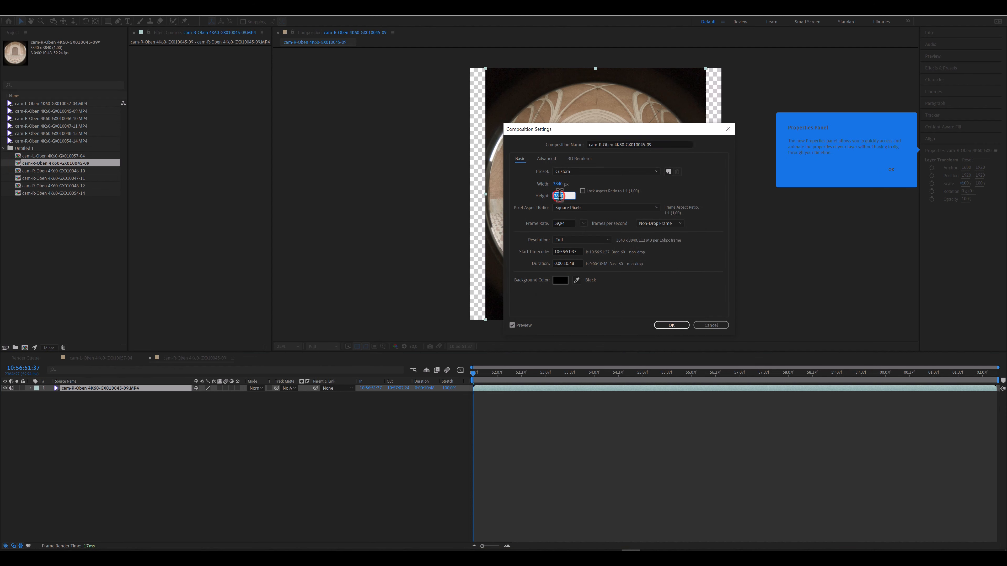
{"action": "type", "text": "336"}
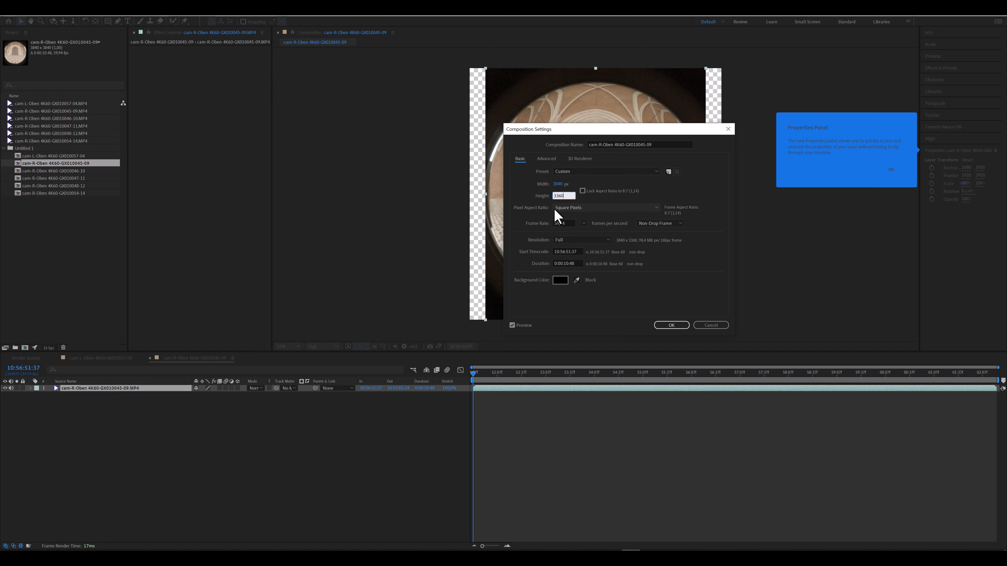
{"action": "type", "text": "0"}
{"action": "left_click", "coordinate": [672, 325]}
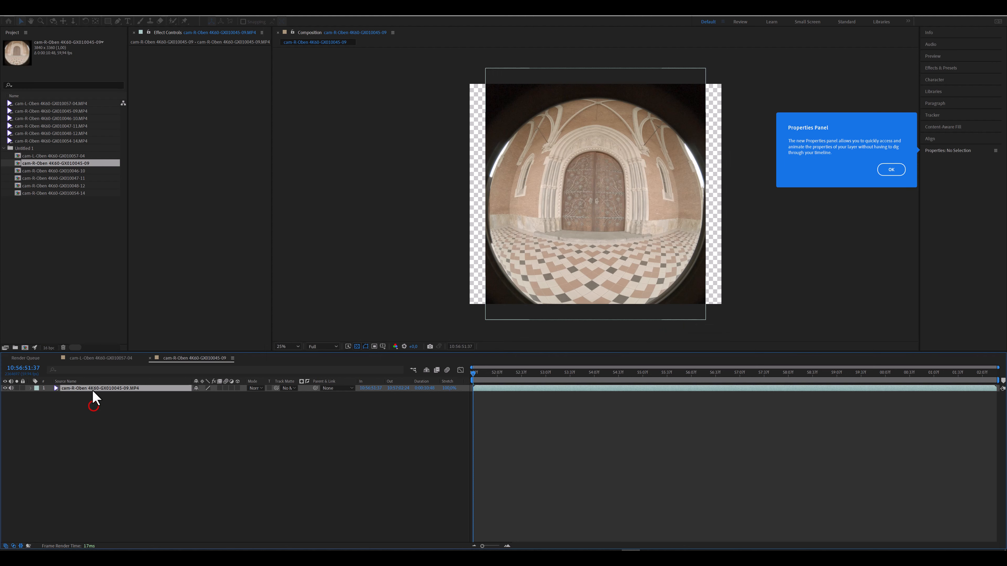
Rotate the cam-R-Oben 4K60-GX010045-09.MP4 layer by 90°
{"action": "left_click", "coordinate": [91, 389]}
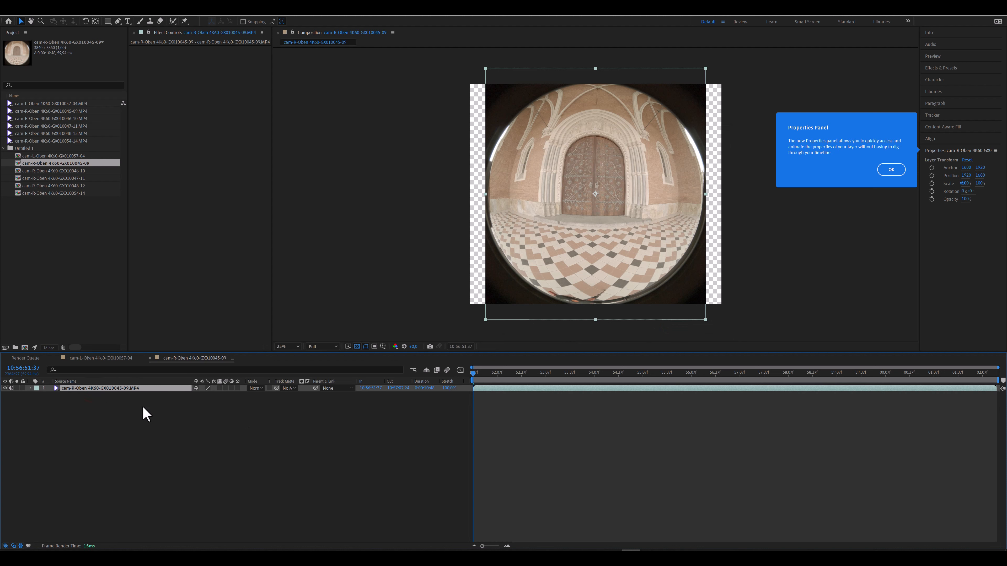
{"action": "key", "text": "r"}
{"action": "left_click", "coordinate": [203, 394]}
{"action": "type", "text": "90"}
{"action": "key", "text": "Return"}
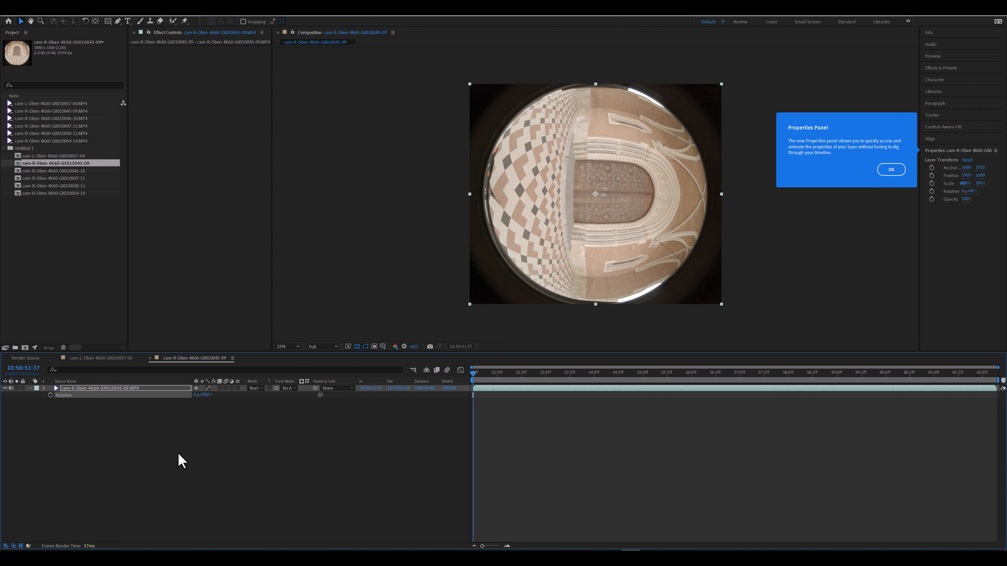
Open the cam-R-Oben 4K60-GX010046-10 composition and set its size to 3840 × 3360 px
{"action": "double_click", "coordinate": [24, 171]}
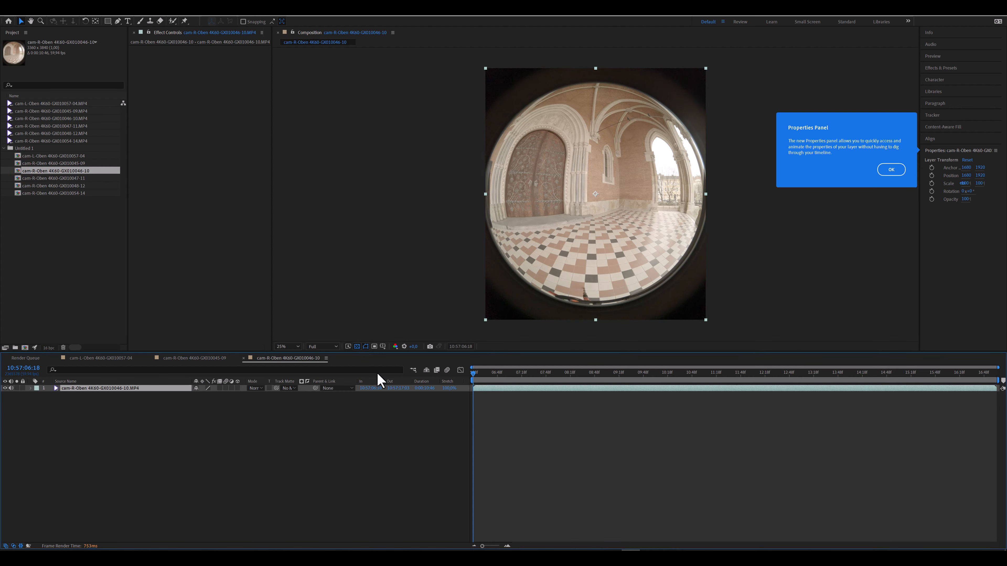
{"action": "key", "text": "ctrl+k"}
{"action": "left_click", "coordinate": [560, 183]}
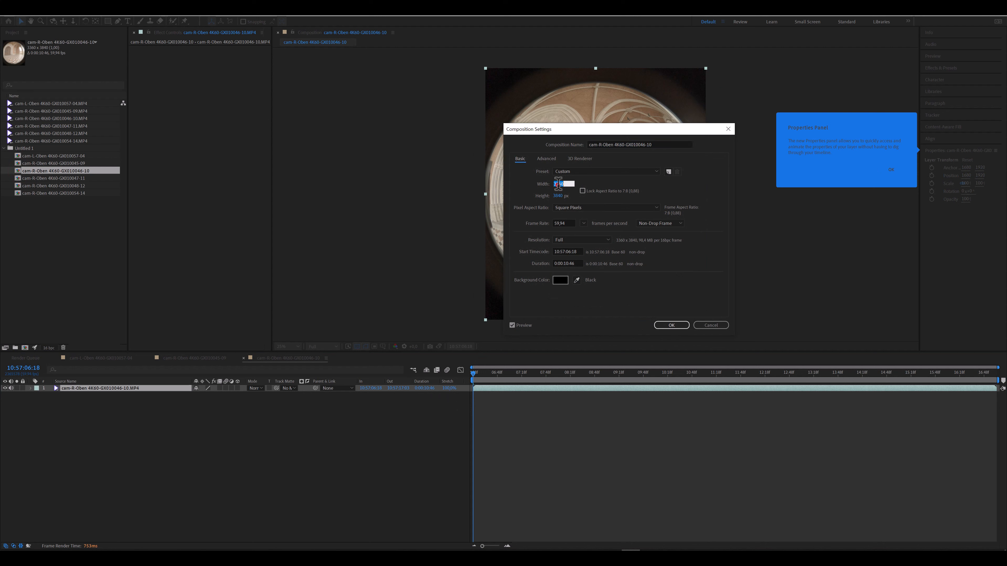
{"action": "type", "text": "3840"}
{"action": "left_click", "coordinate": [559, 195]}
{"action": "type", "text": "3360"}
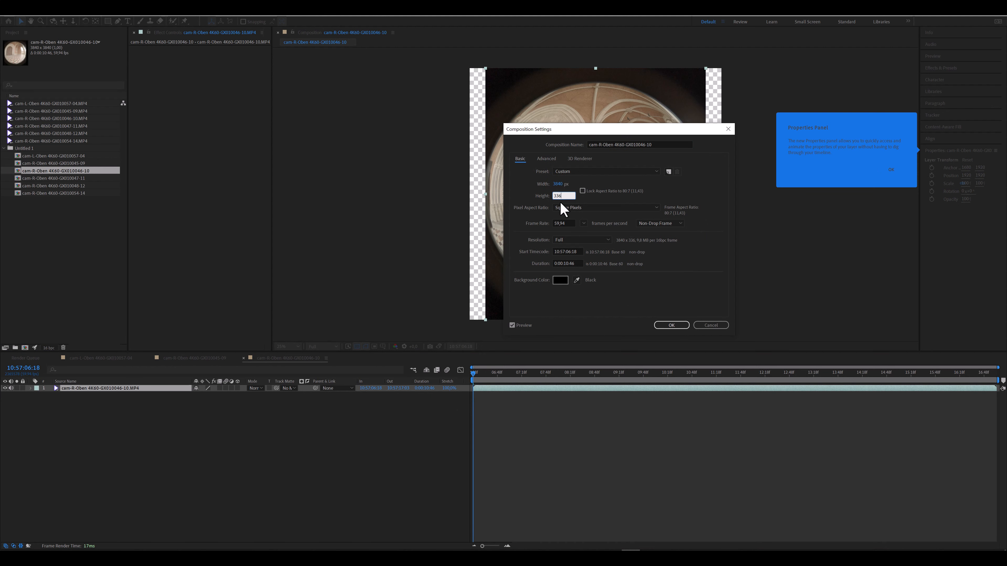
{"action": "left_click", "coordinate": [669, 325]}
Rotate the cam-R-Oben 4K60-GX010046-10.MP4 layer by 90°
{"action": "left_click", "coordinate": [107, 389]}
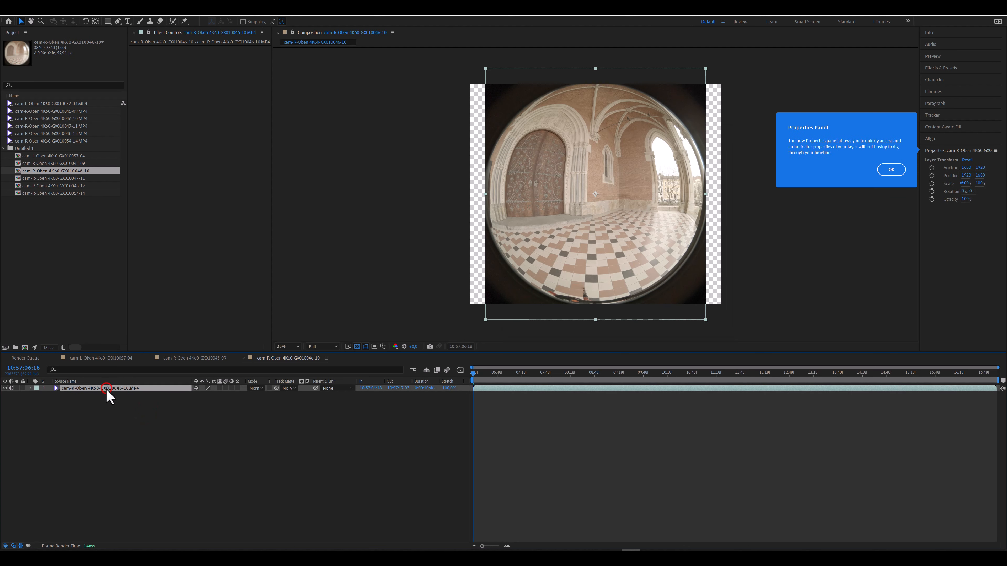
{"action": "key", "text": "r"}
{"action": "left_click", "coordinate": [202, 395]}
{"action": "key", "text": "Return"}
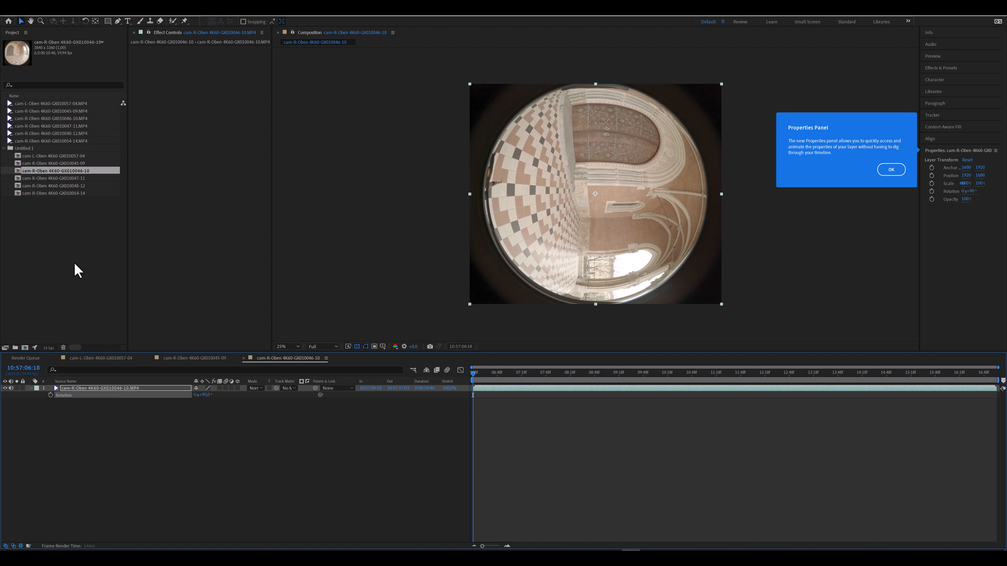
Open the cam-R-Oben 4K60-GX010047-11 composition and set its size to 3840 × 3360 px
{"action": "left_click", "coordinate": [19, 179]}
{"action": "double_click", "coordinate": [19, 180]}
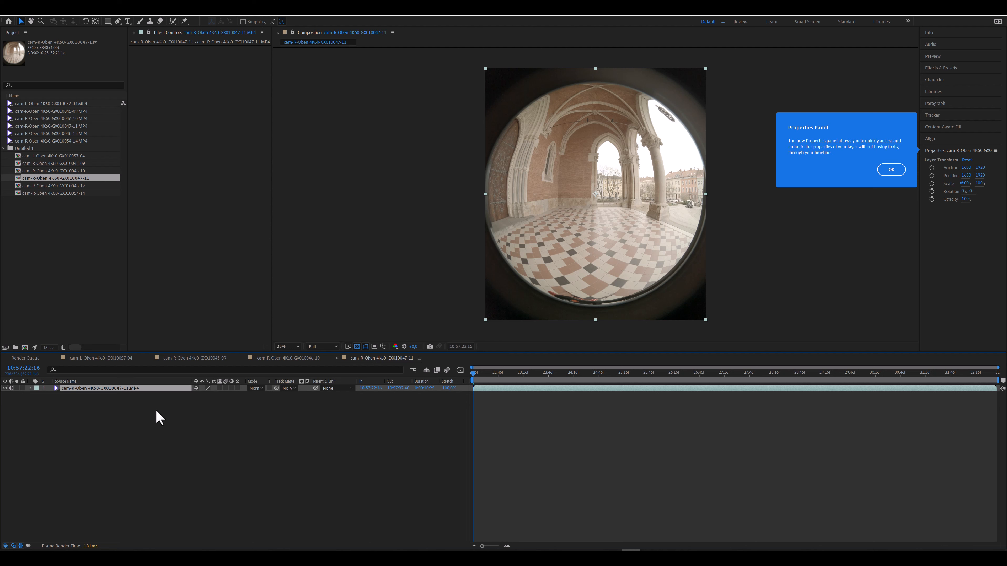
{"action": "key", "text": "ctrl+k"}
{"action": "left_click", "coordinate": [558, 183]}
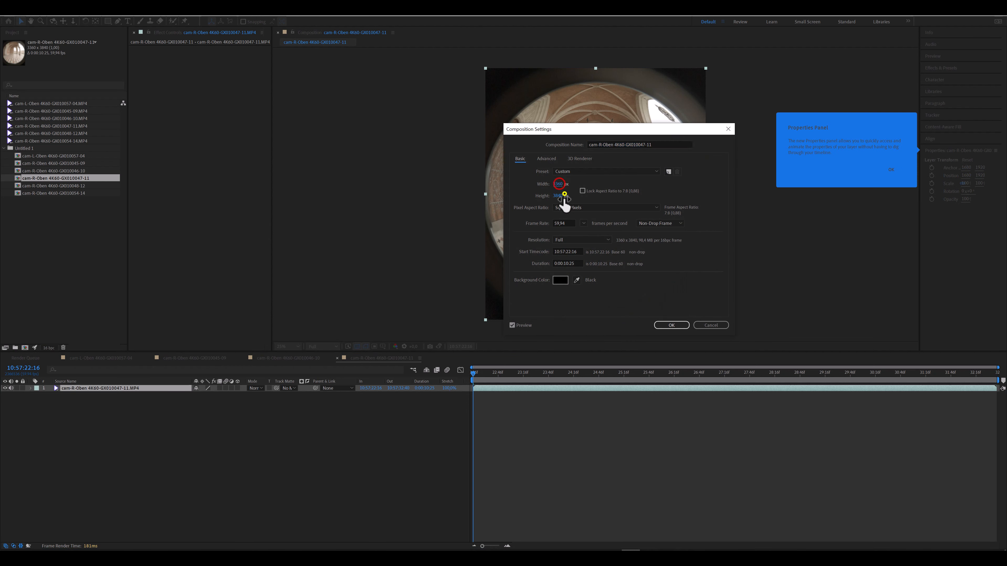
{"action": "left_click", "coordinate": [559, 195]}
{"action": "key", "text": "Tab"}
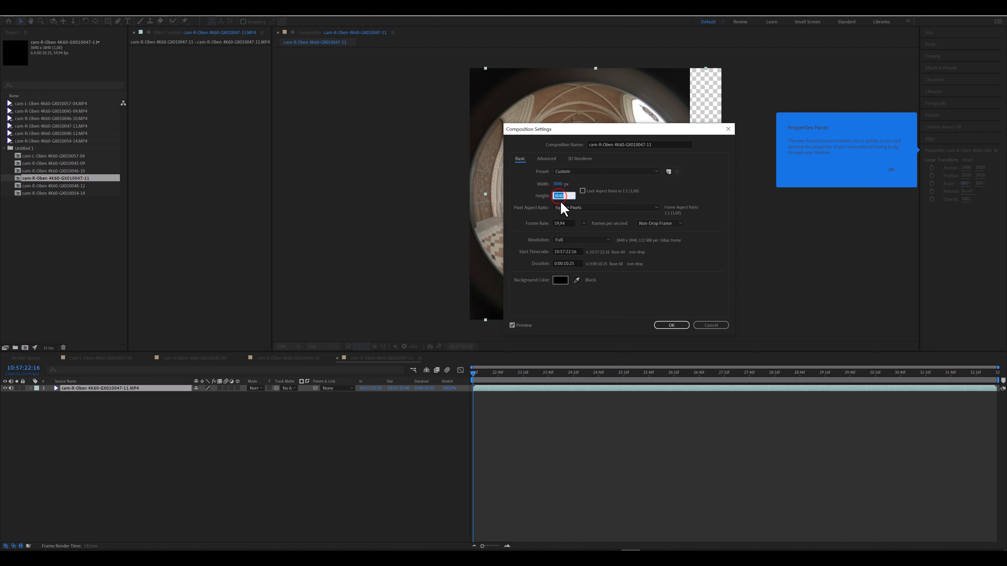
{"action": "type", "text": "33"}
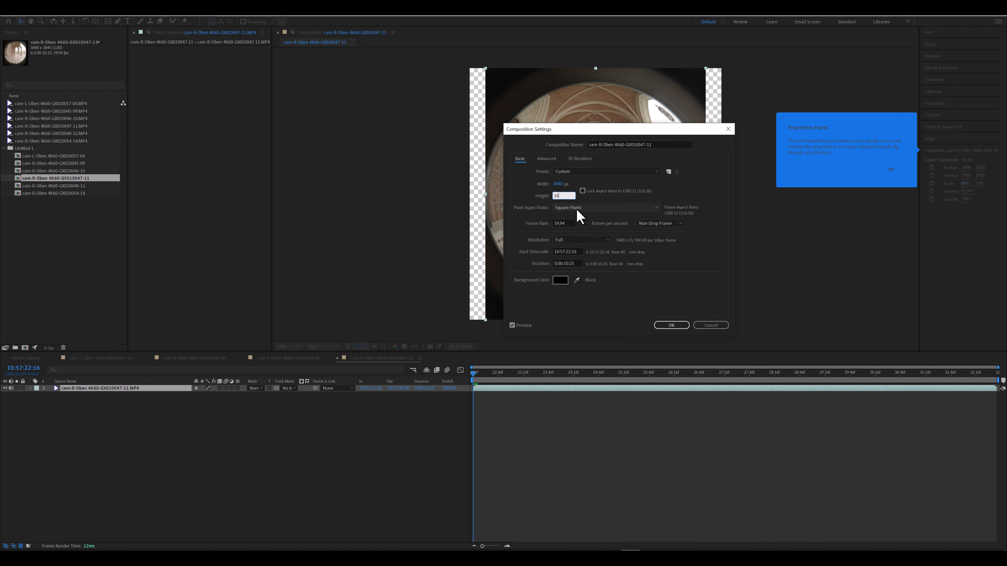
{"action": "type", "text": "0"}
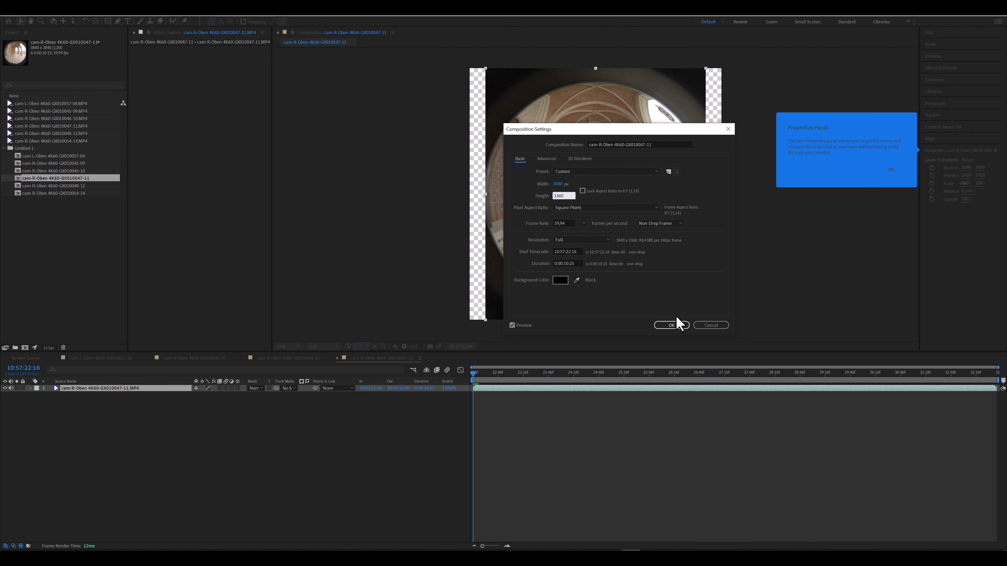
{"action": "left_click", "coordinate": [671, 324]}
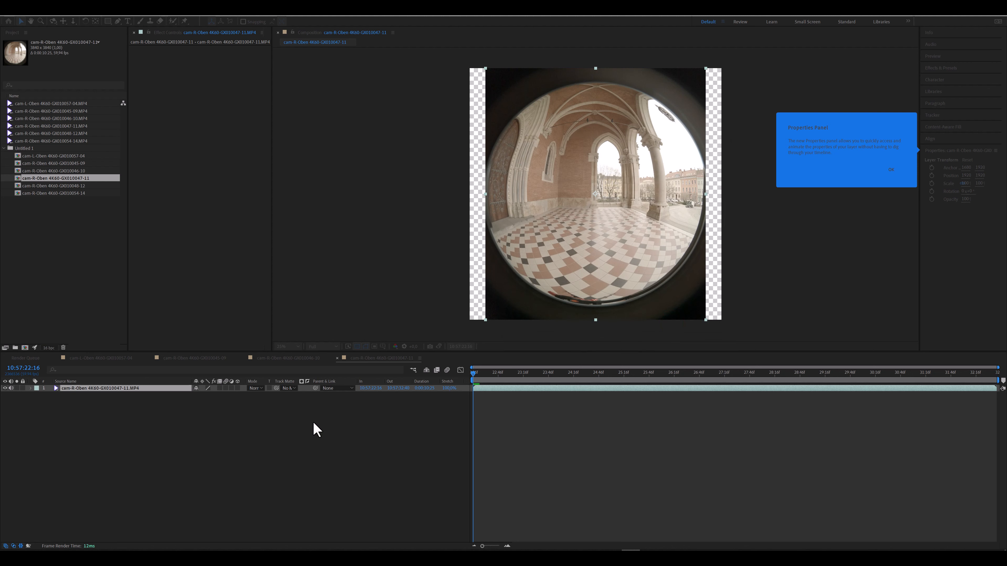
Rotate the cam-R-Oben 4K60-GX010047-11.MP4 layer by 90°
{"action": "left_click", "coordinate": [159, 445]}
{"action": "left_click", "coordinate": [72, 389]}
{"action": "key", "text": "r"}
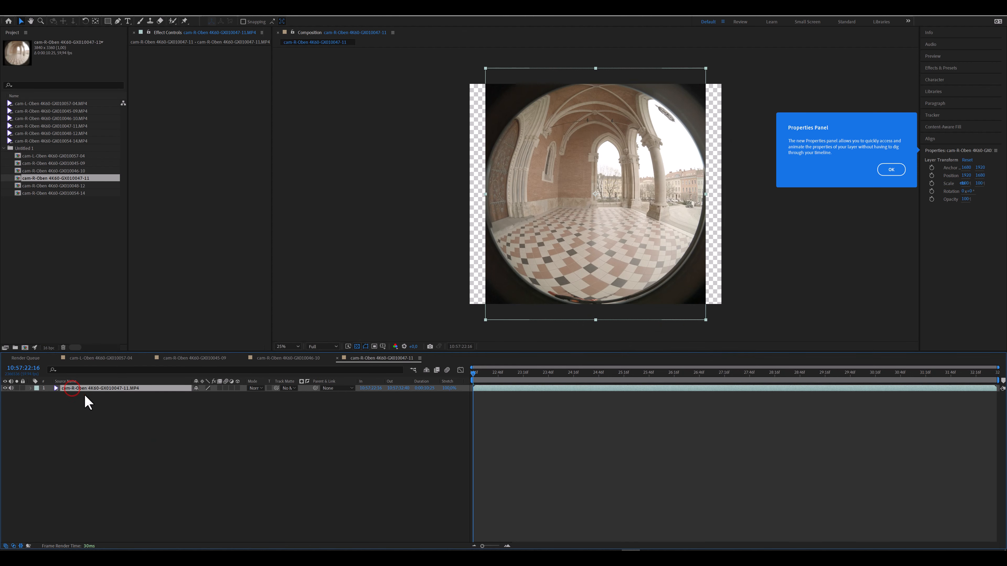
{"action": "left_click", "coordinate": [204, 395]}
{"action": "type", "text": "90"}
{"action": "key", "text": "Return"}
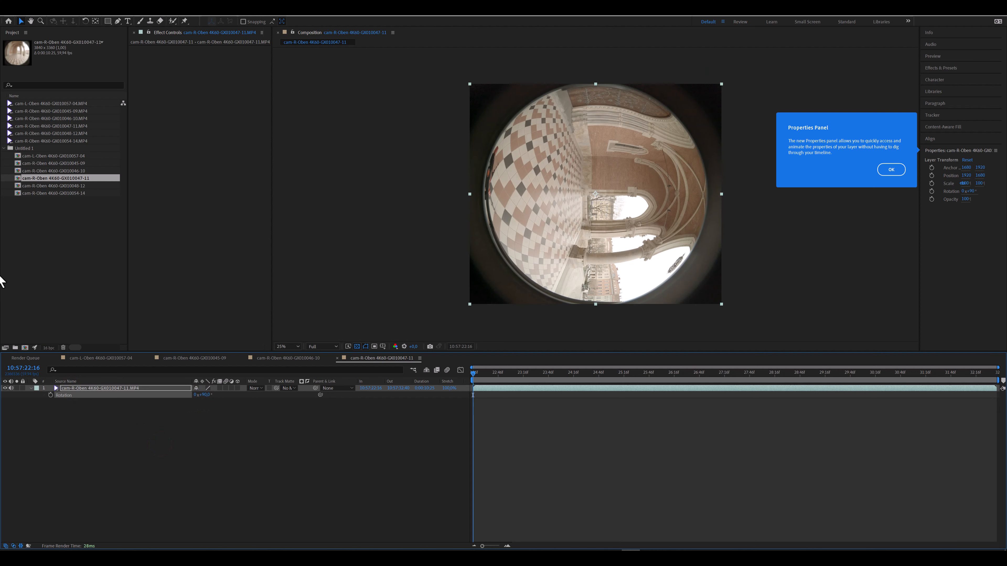
Open the cam-R-Oben 4K60-GX010048-12 composition and set its size to 3840 × 3360 px
{"action": "left_click", "coordinate": [18, 186]}
{"action": "double_click", "coordinate": [17, 186]}
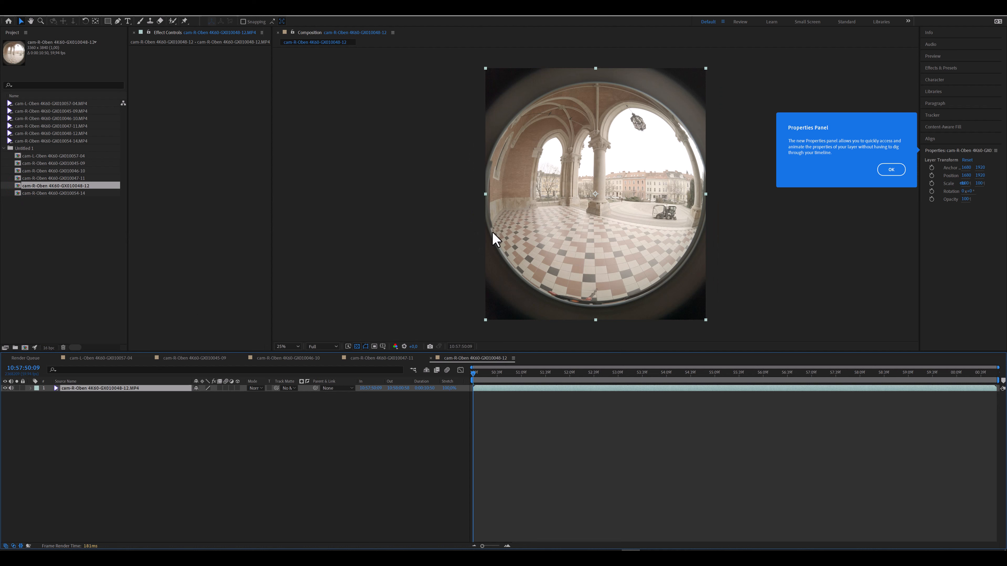
{"action": "key", "text": "ctrl+k"}
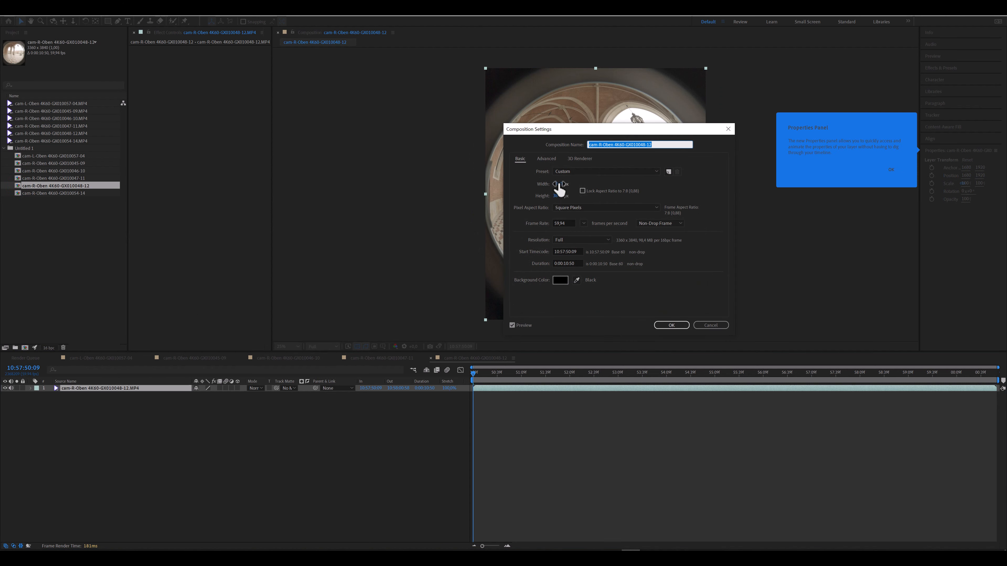
{"action": "left_click", "coordinate": [558, 184]}
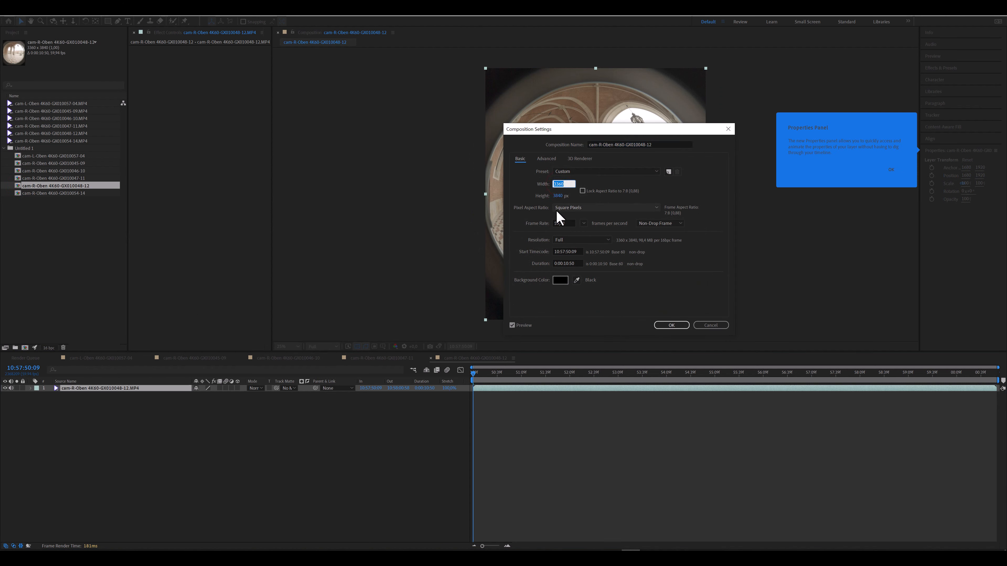
{"action": "type", "text": "3840"}
{"action": "key", "text": "Tab"}
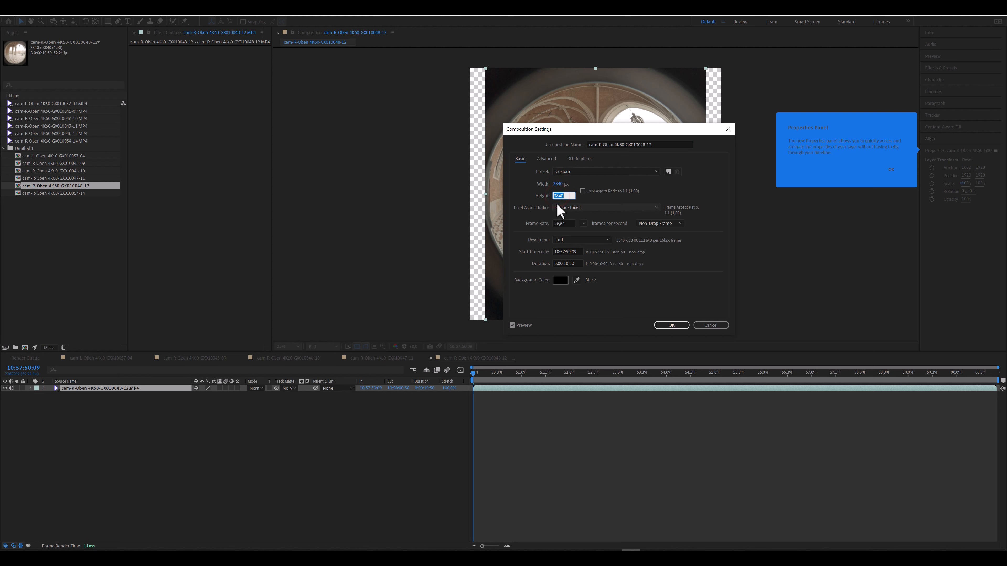
{"action": "type", "text": "3360"}
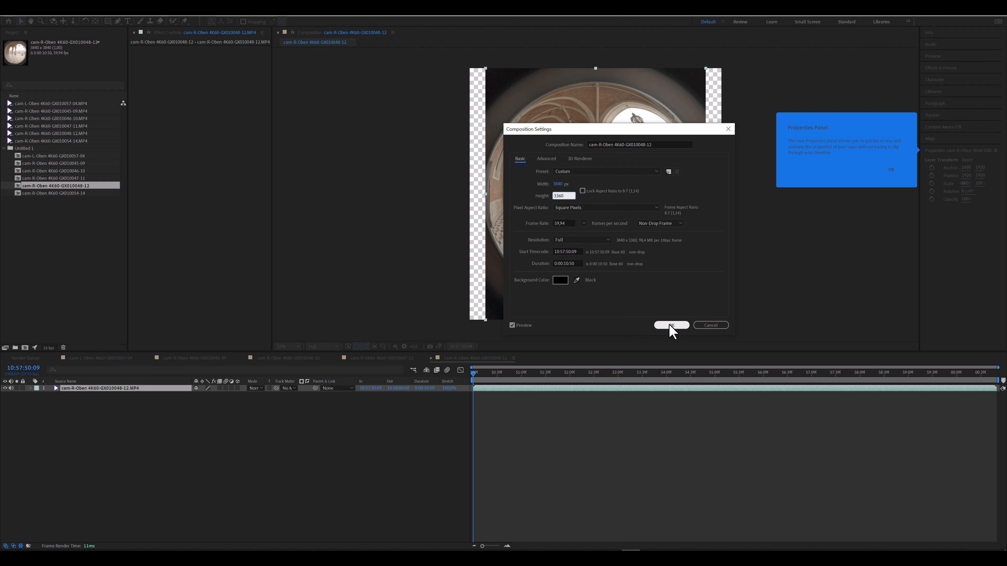
{"action": "left_click", "coordinate": [671, 325]}
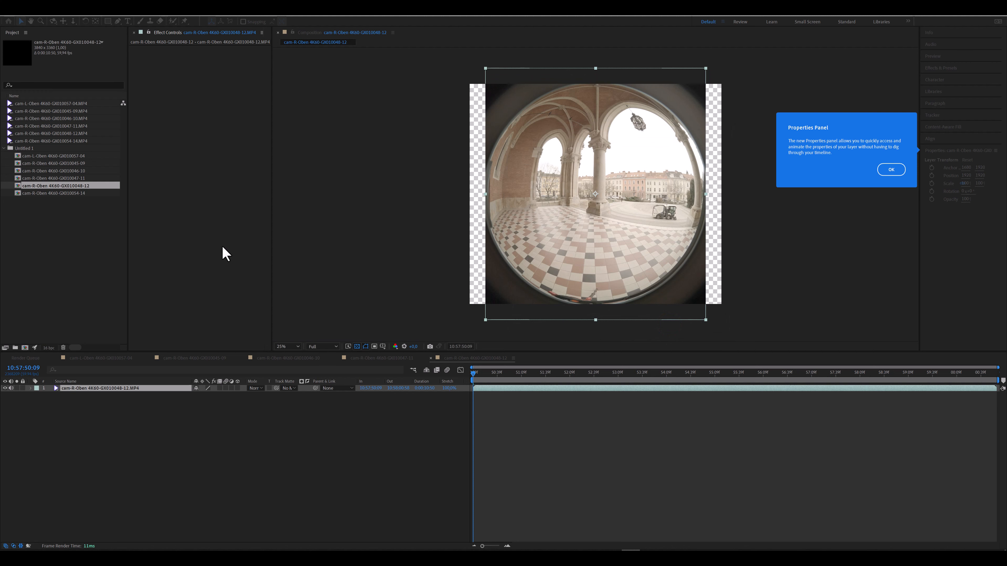
Rotate the cam-R-Oben 4K60-GX010048-12.MP4 layer by 90°
{"action": "key", "text": "r"}
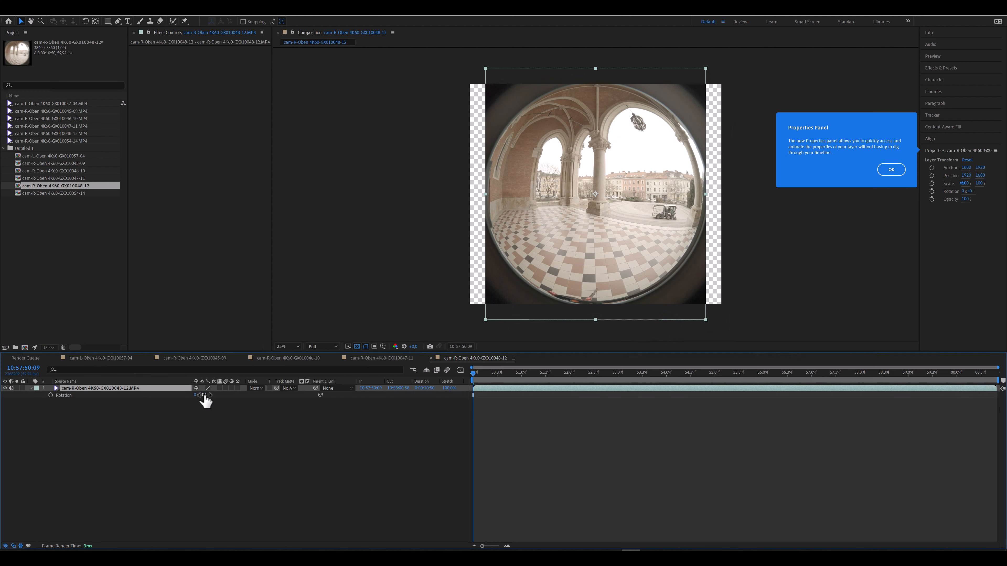
{"action": "left_click", "coordinate": [205, 395]}
{"action": "type", "text": "90"}
{"action": "key", "text": "Return"}
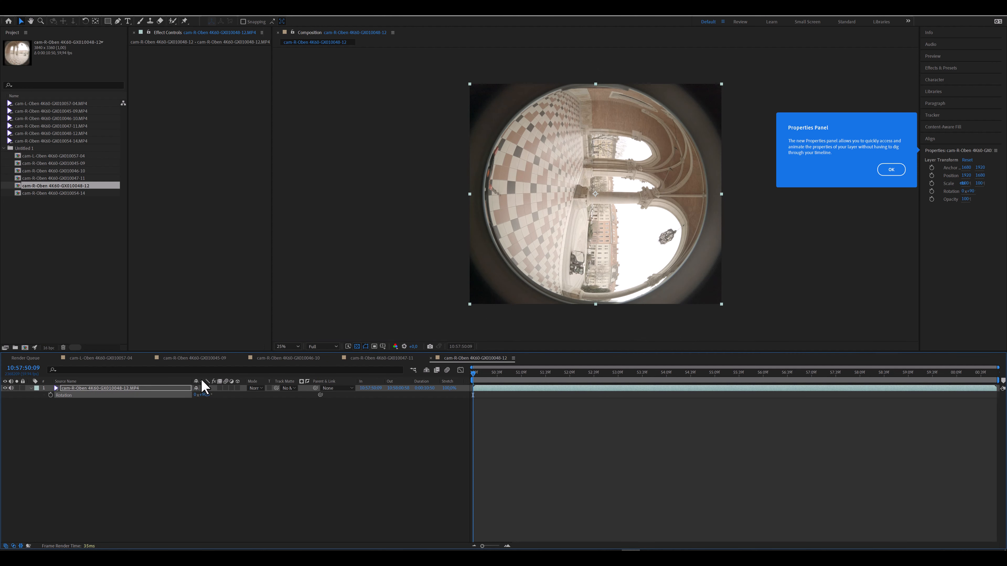
Open the cam-R-Oben 4K60-GX010054-14 composition and set its size to 3840 × 3360 px
{"action": "left_click", "coordinate": [64, 193]}
{"action": "double_click", "coordinate": [63, 194]}
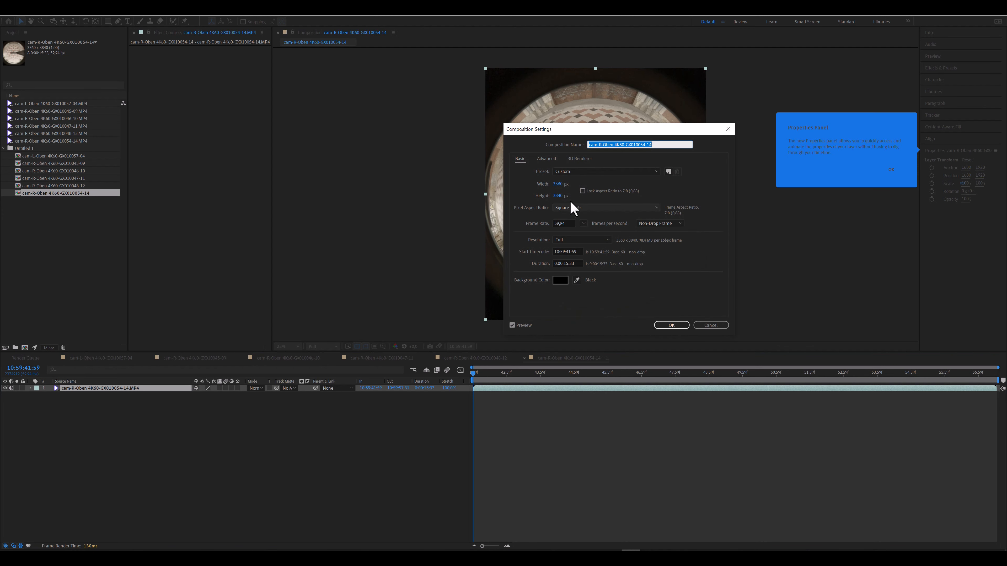
{"action": "left_click", "coordinate": [557, 184]}
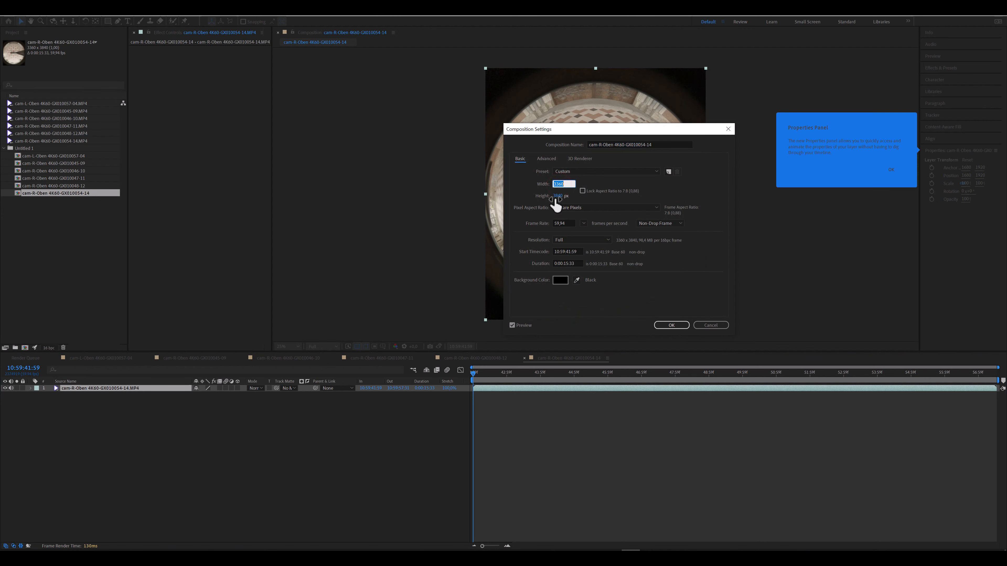
{"action": "type", "text": "3840"}
{"action": "left_click", "coordinate": [559, 195]}
{"action": "type", "text": "3360"}
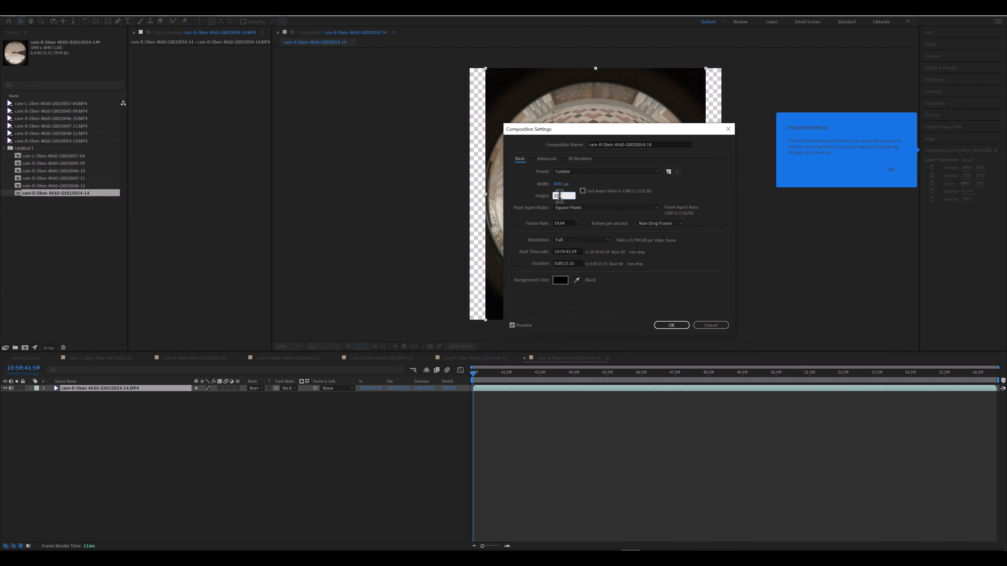
{"action": "left_click", "coordinate": [672, 326]}
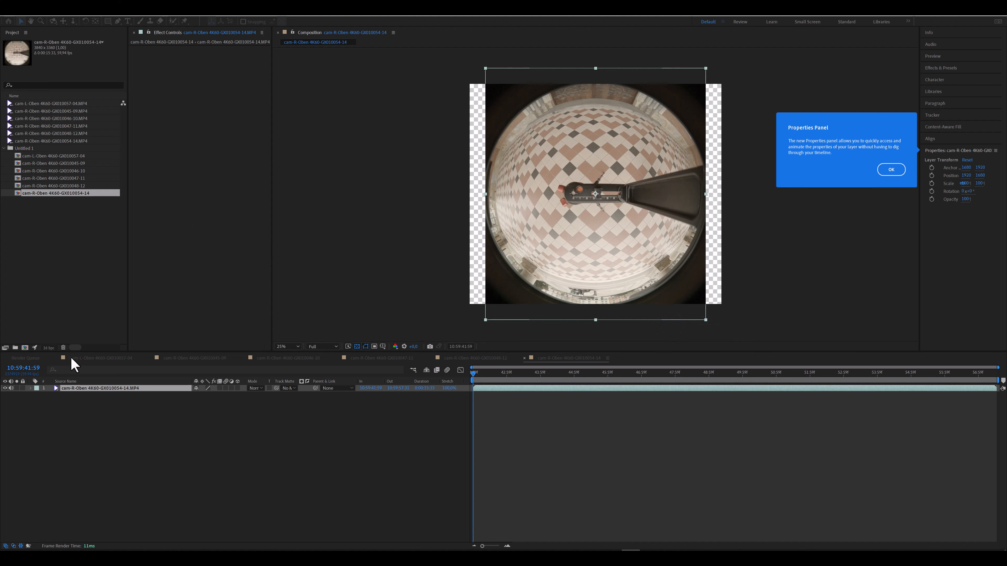
Rotate the cam-R-Oben 4K60-GX010054-14.MP4 layer by 90°
{"action": "left_click", "coordinate": [71, 409]}
{"action": "left_click", "coordinate": [78, 388]}
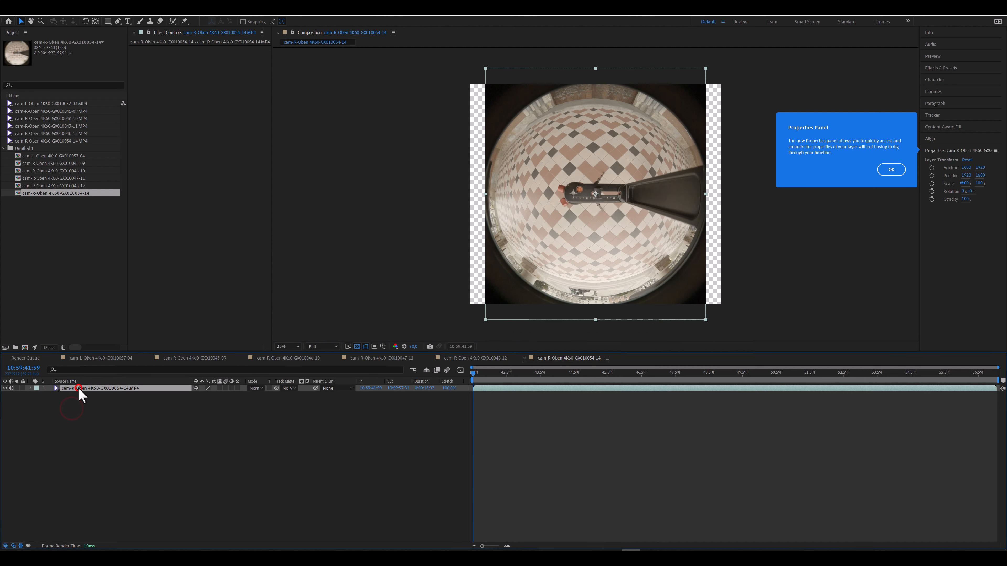
{"action": "key", "text": "r"}
{"action": "left_click", "coordinate": [203, 395]}
{"action": "left_click", "coordinate": [207, 458]}
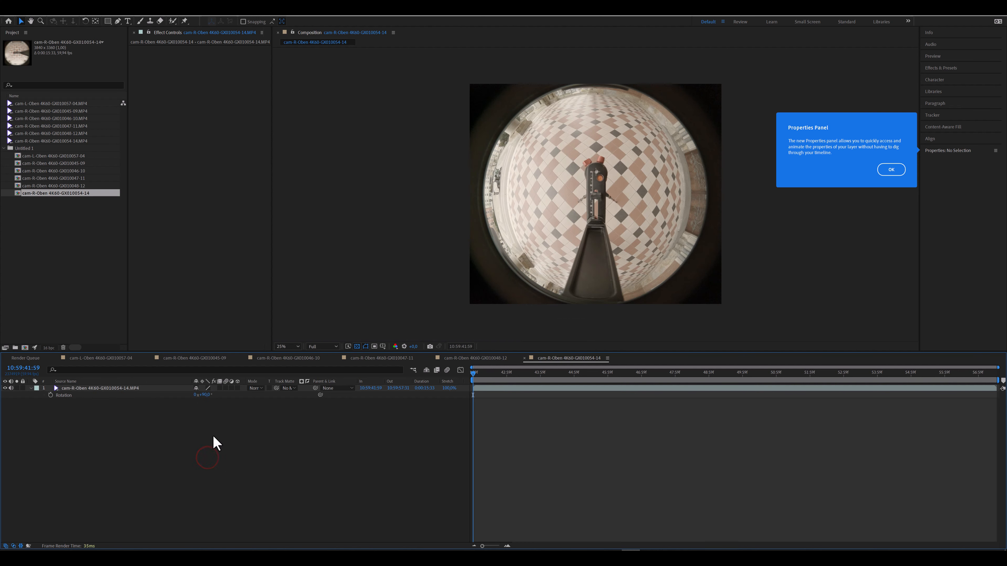
Add the cam-L-Oben 4K60-GX010057-04 composition to the render queue
{"action": "left_click", "coordinate": [83, 217]}
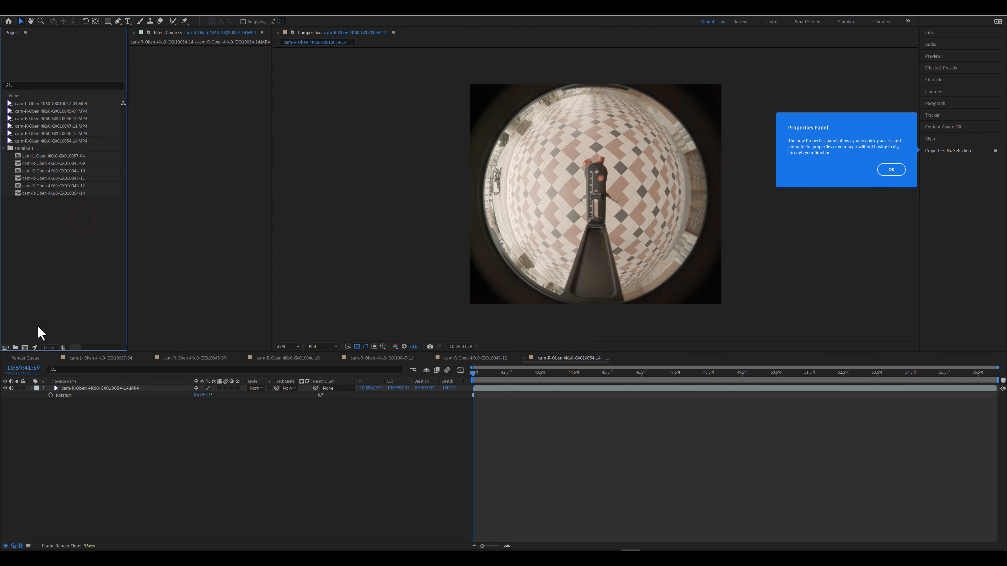
{"action": "left_click", "coordinate": [25, 358]}
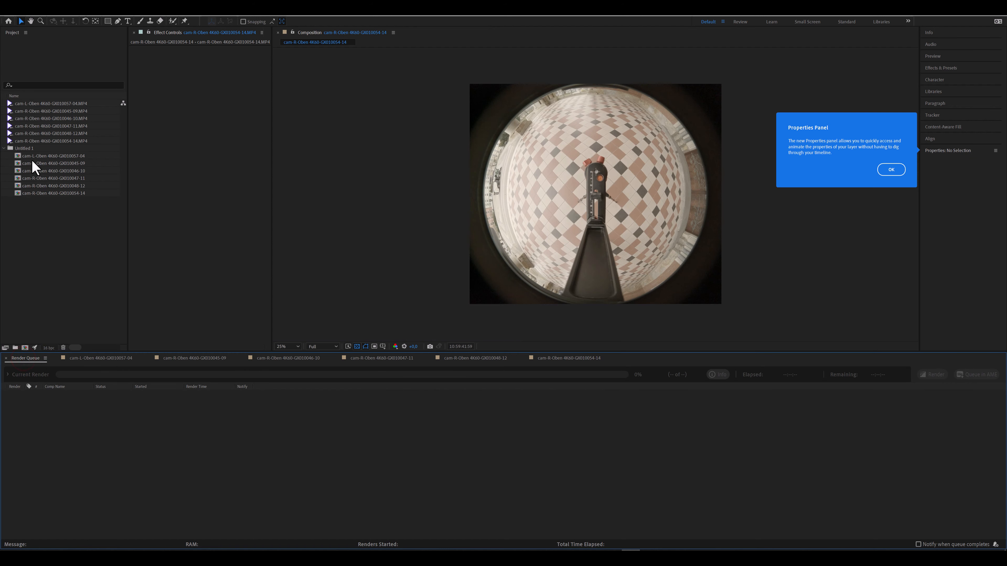
{"action": "left_click_drag", "start_coordinate": [34, 160], "coordinate": [45, 433]}
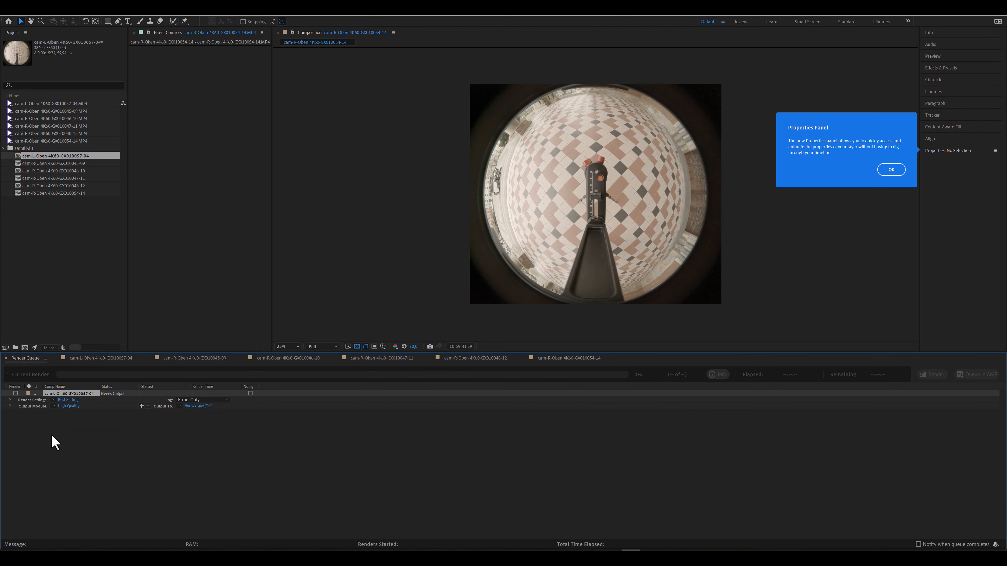
Apply the 16bit render settings to the queued composition, keeping color depth at 16 bits per channel
{"action": "left_click", "coordinate": [53, 400]}
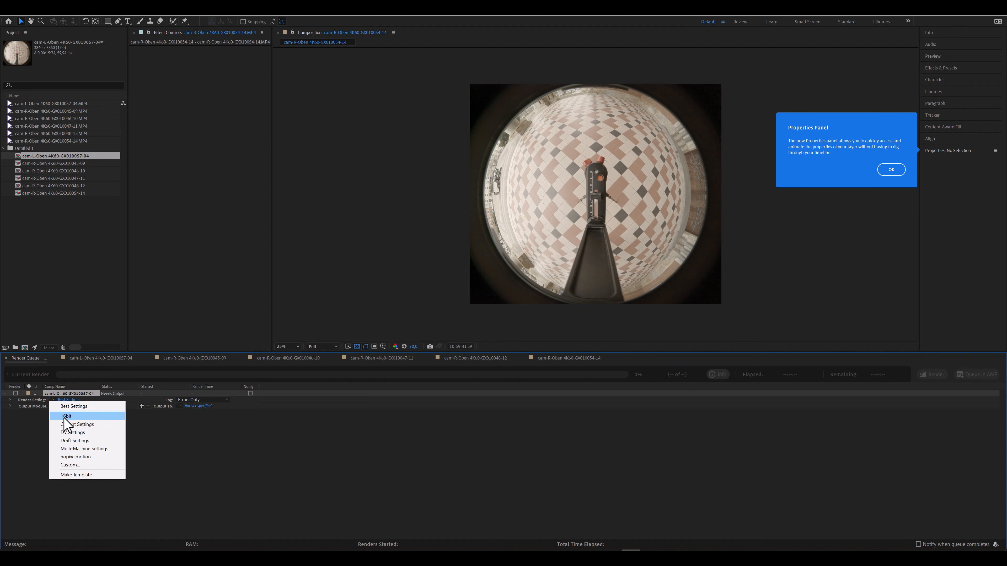
{"action": "left_click", "coordinate": [62, 416]}
{"action": "left_click", "coordinate": [56, 401]}
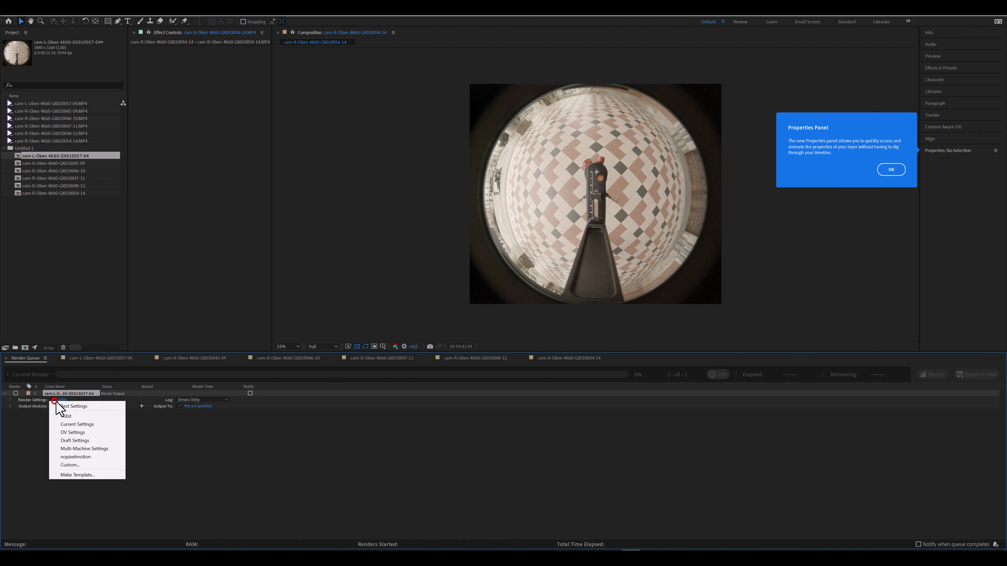
{"action": "left_click", "coordinate": [61, 401]}
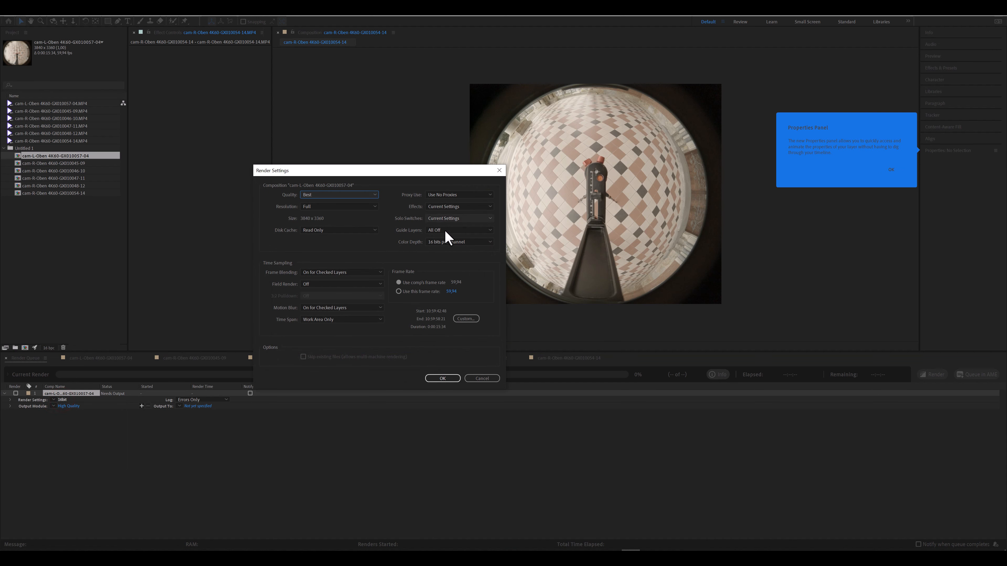
{"action": "left_click", "coordinate": [452, 242]}
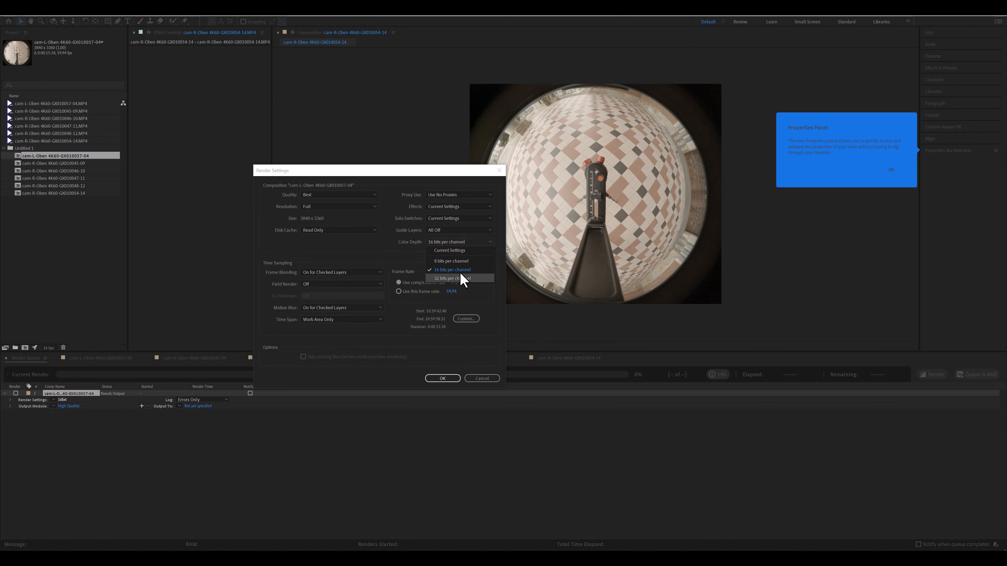
{"action": "left_click", "coordinate": [448, 376]}
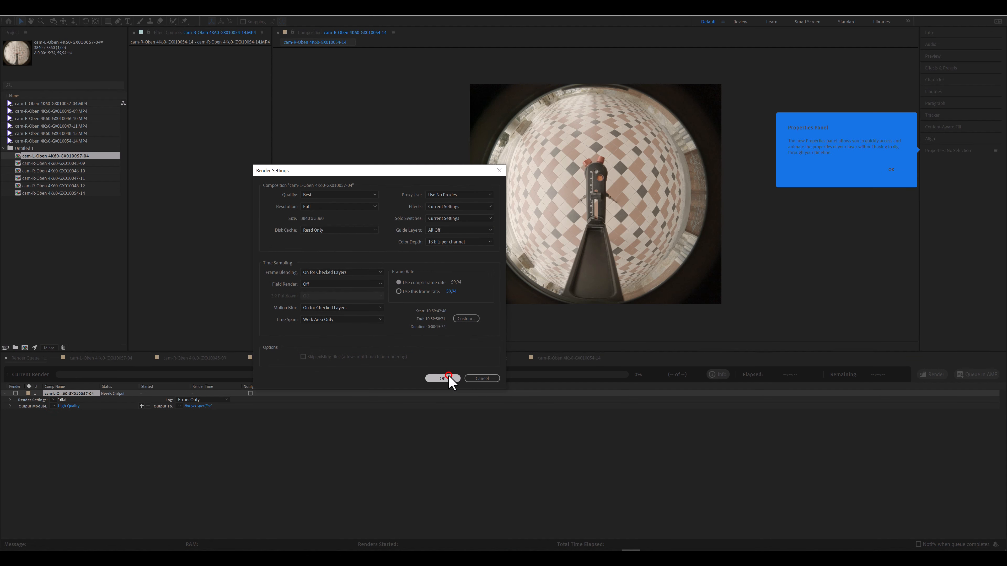
Examine the QuickTime video codecs available in the custom output module settings, leaving the settings unapplied
{"action": "left_click", "coordinate": [54, 406]}
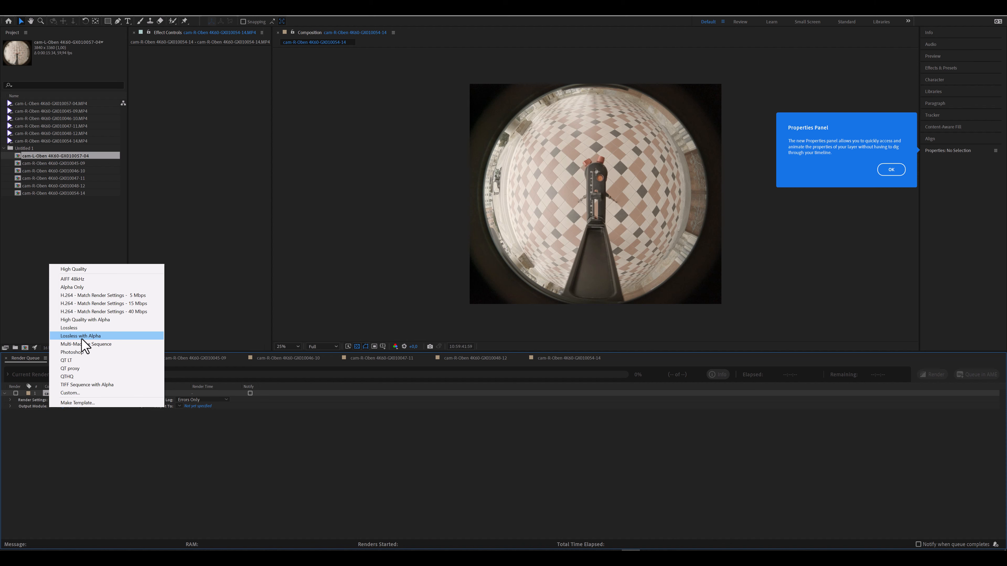
{"action": "left_click", "coordinate": [78, 394]}
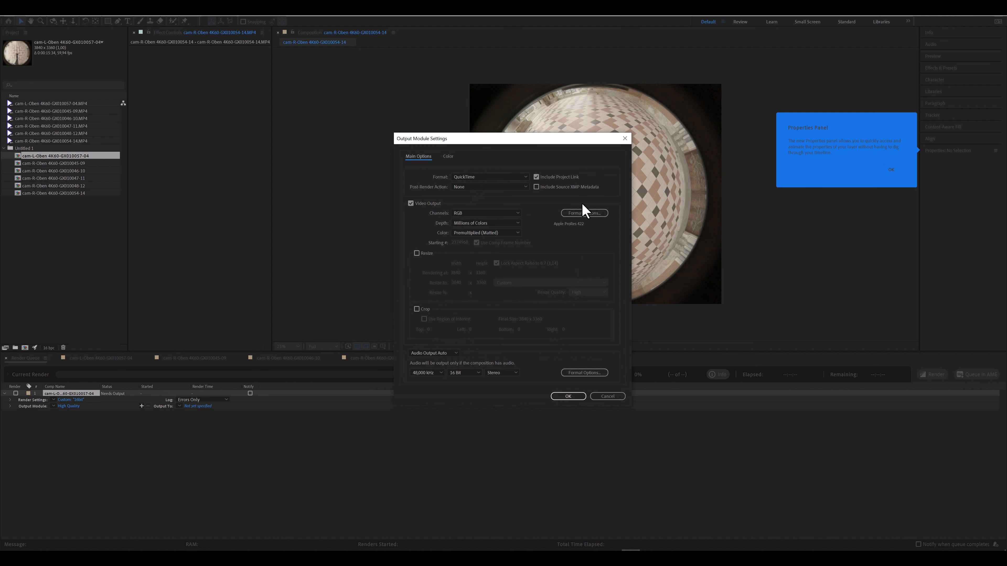
{"action": "left_click", "coordinate": [578, 213]}
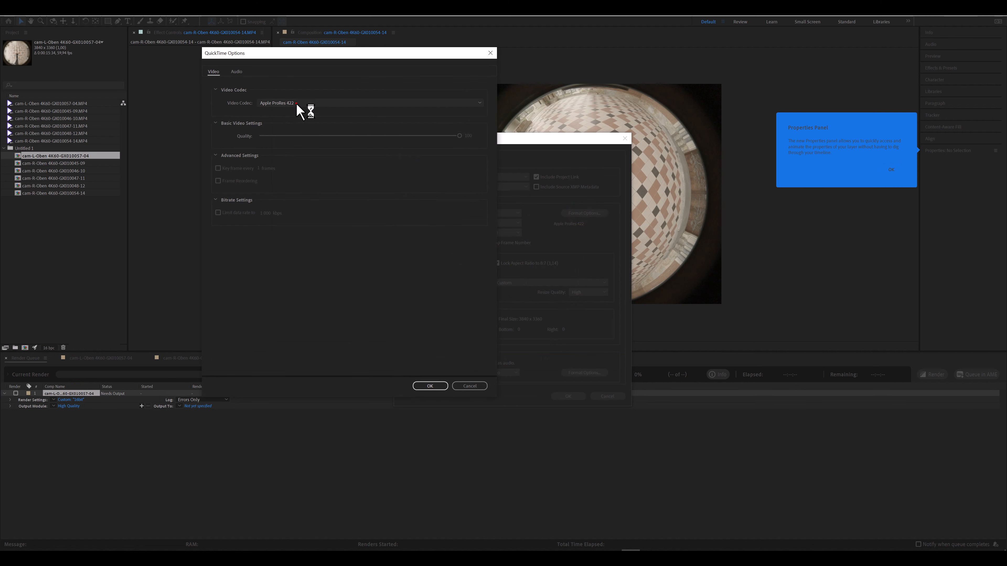
{"action": "left_click", "coordinate": [295, 103]}
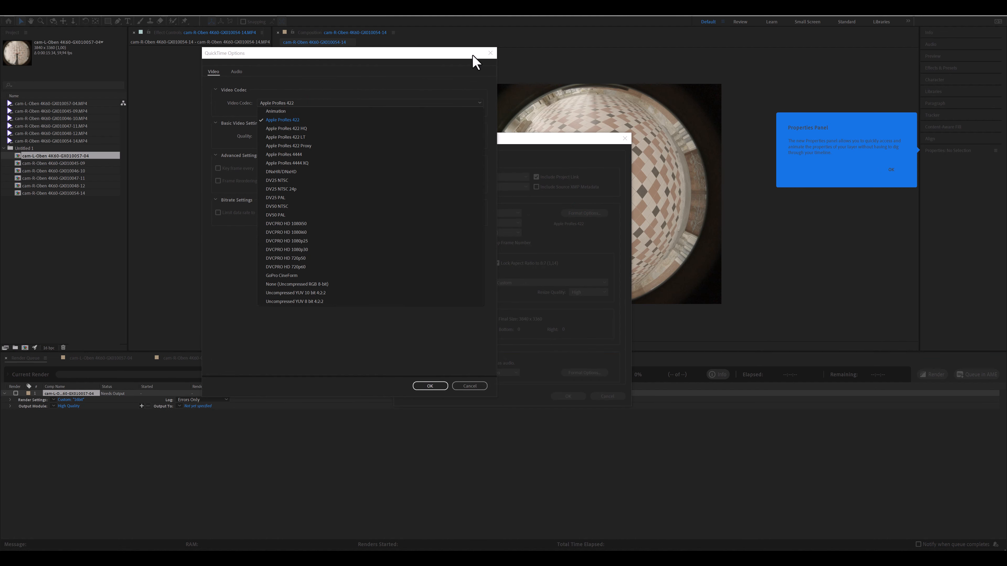
{"action": "left_click", "coordinate": [491, 52]}
{"action": "left_click", "coordinate": [491, 52]}
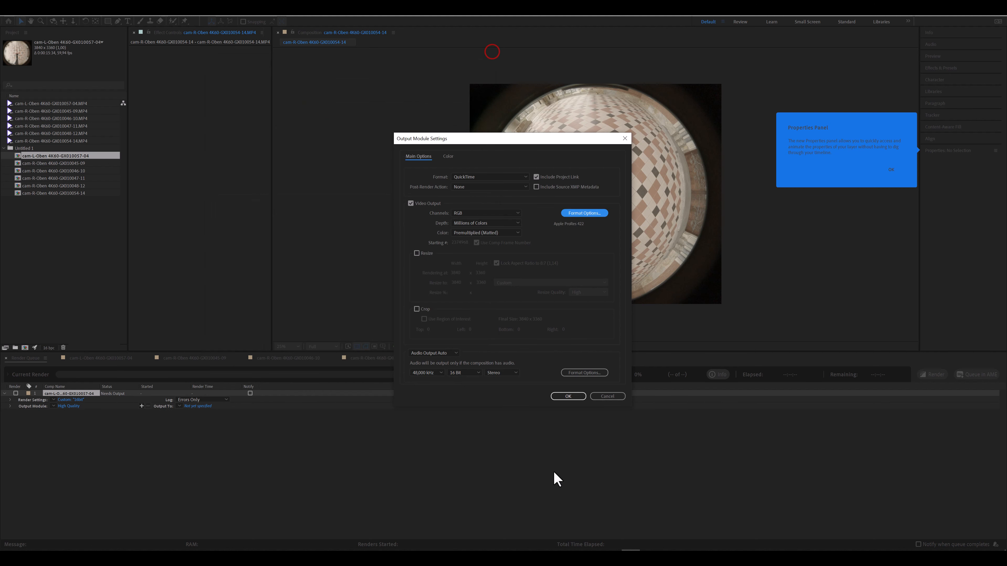
{"action": "left_click", "coordinate": [608, 396]}
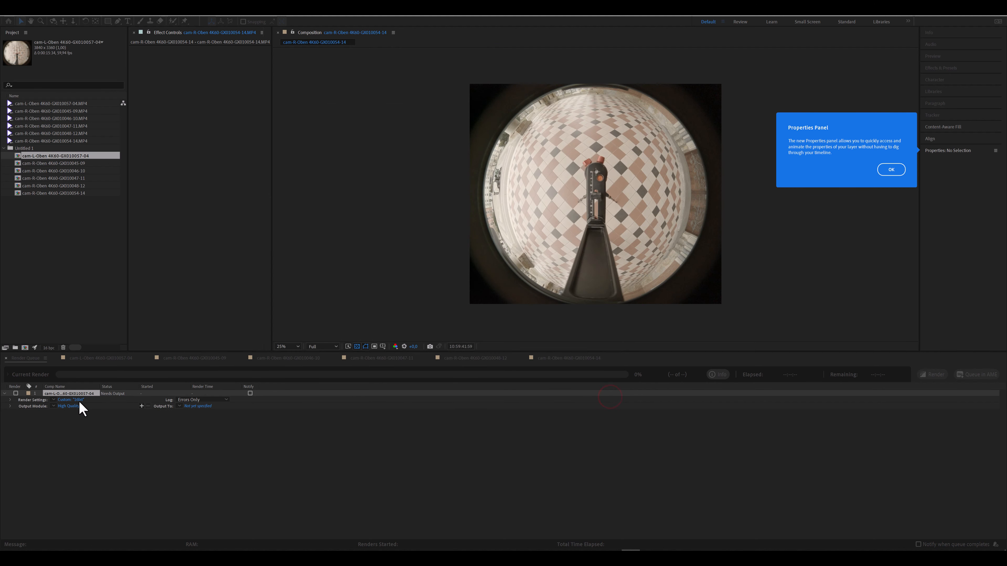
Set the queued composition's output module to QT proxy
{"action": "left_click", "coordinate": [52, 405]}
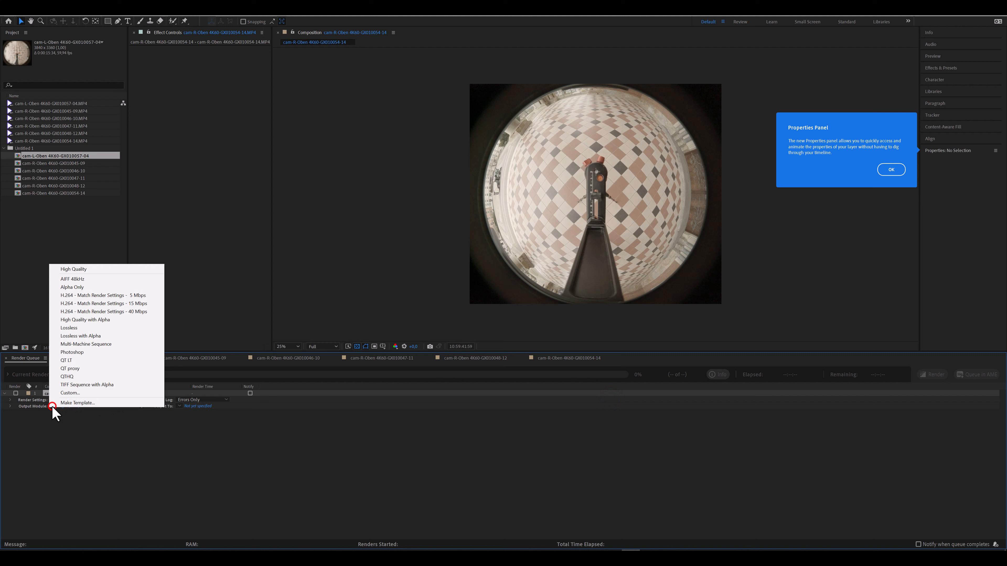
{"action": "left_click", "coordinate": [78, 369]}
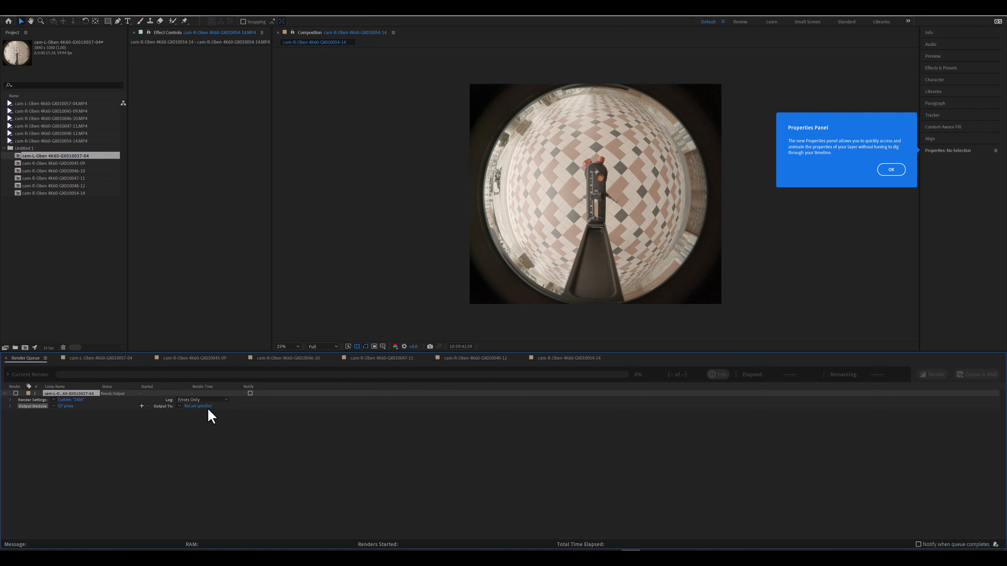
Browse for the movie's output location to the Stitching\gopro180\Oben 4K60 folder on the NVME2TB (E:) drive
{"action": "left_click", "coordinate": [203, 406]}
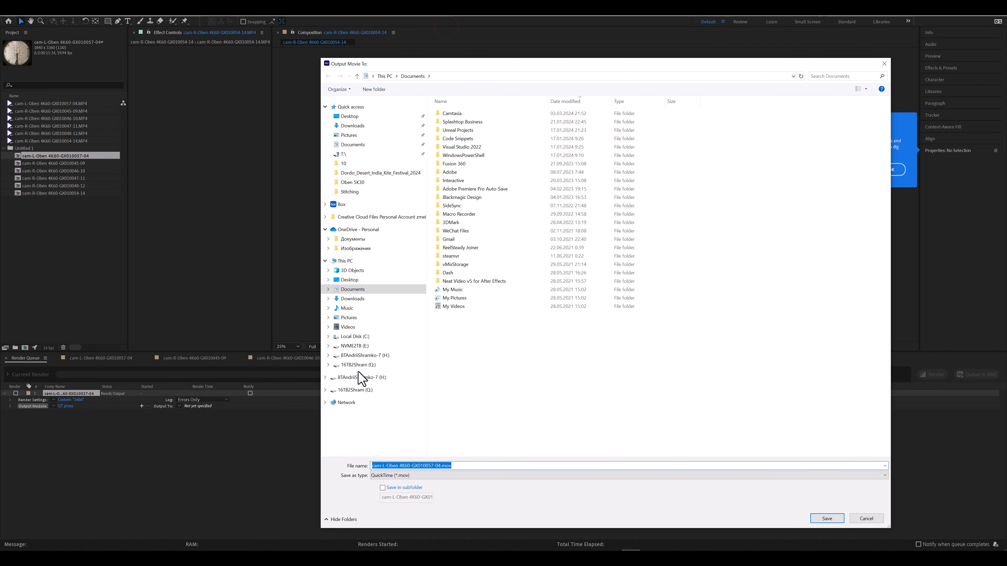
{"action": "left_click", "coordinate": [359, 377]}
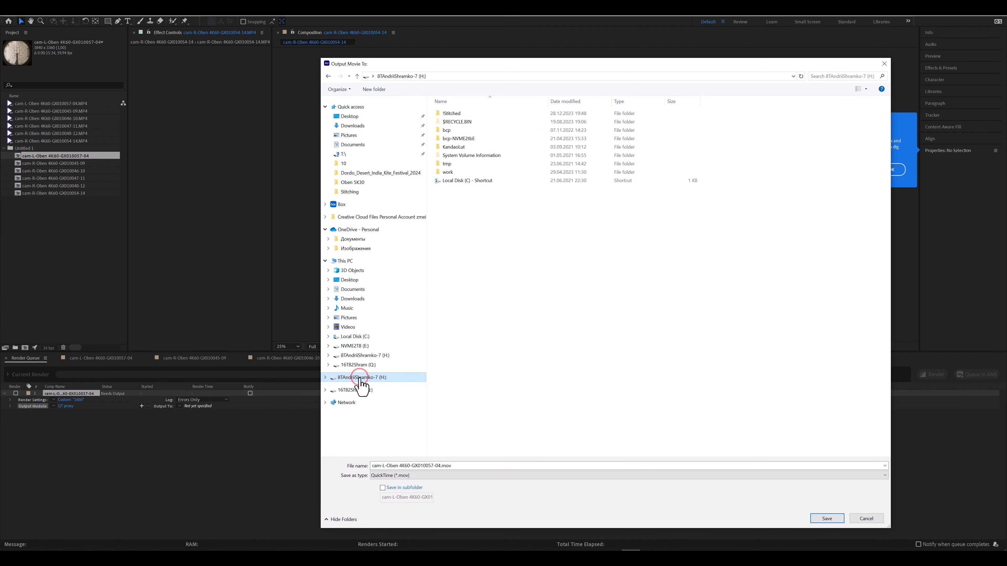
{"action": "left_click", "coordinate": [356, 346]}
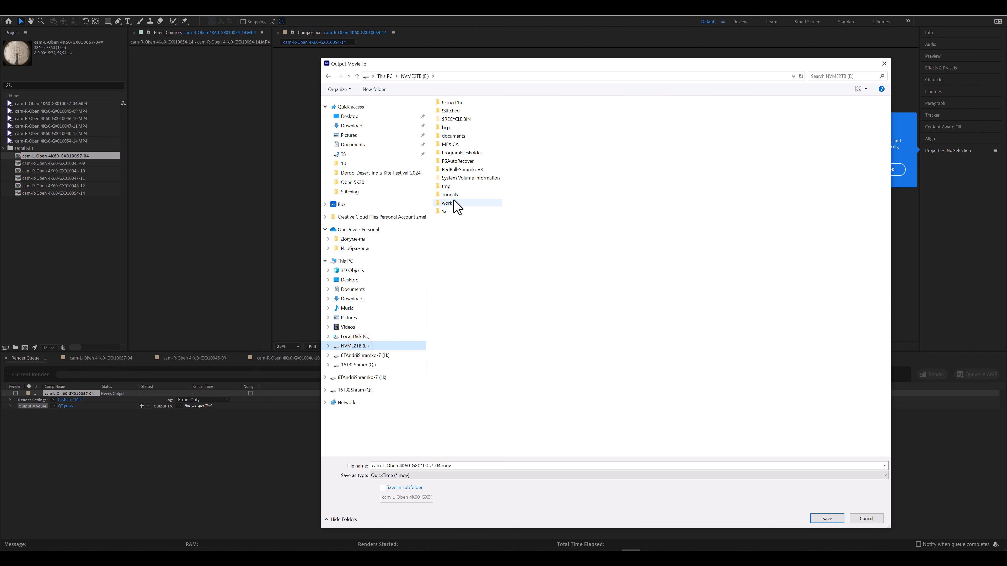
{"action": "left_click", "coordinate": [453, 195]}
{"action": "double_click", "coordinate": [453, 195]}
{"action": "double_click", "coordinate": [456, 122]}
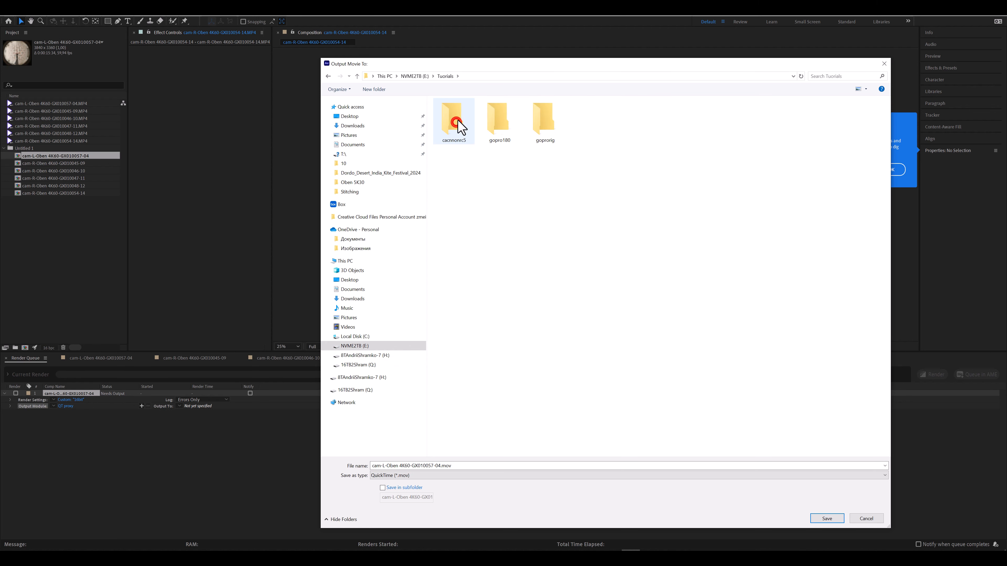
{"action": "double_click", "coordinate": [509, 131]}
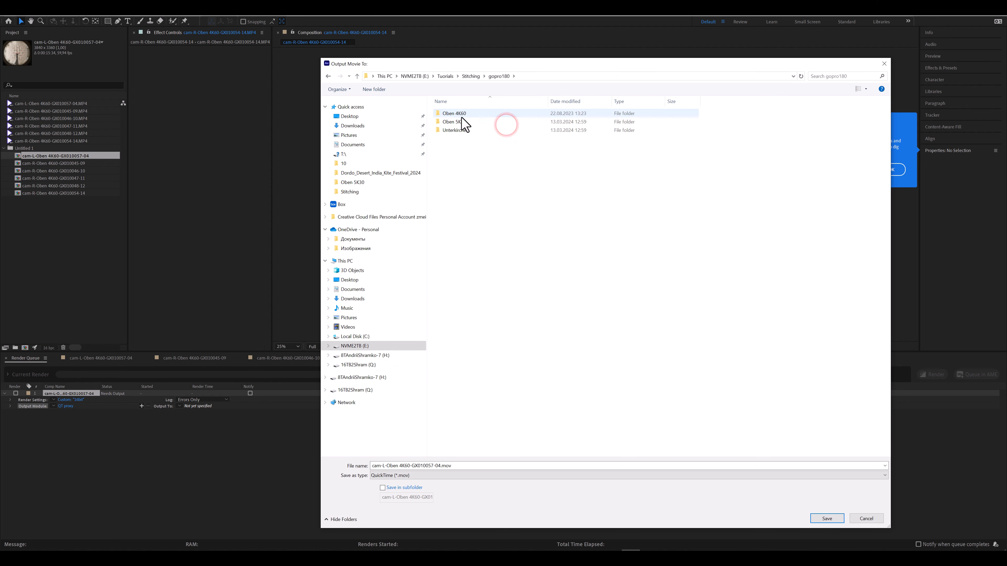
{"action": "left_click", "coordinate": [454, 122]}
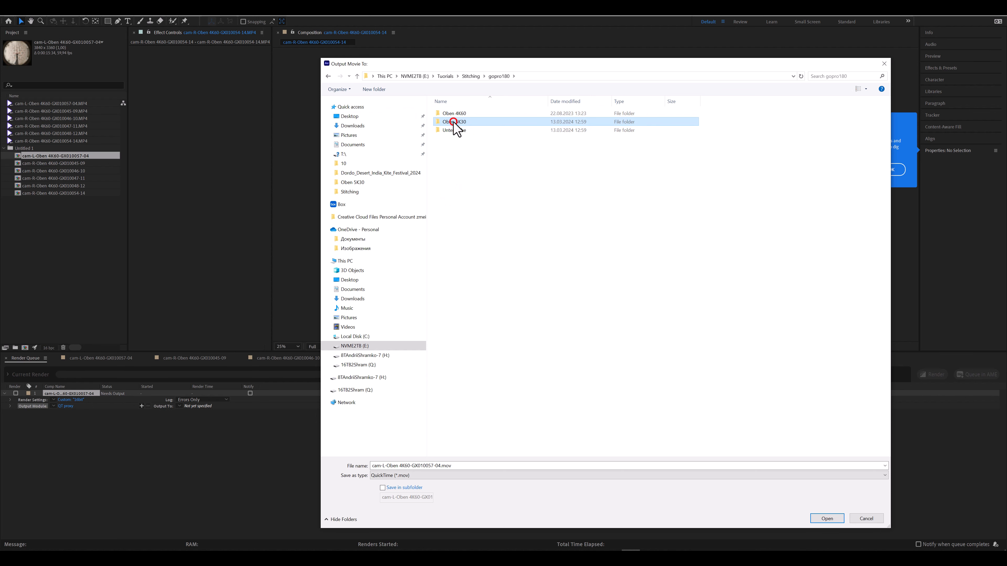
{"action": "double_click", "coordinate": [455, 122]}
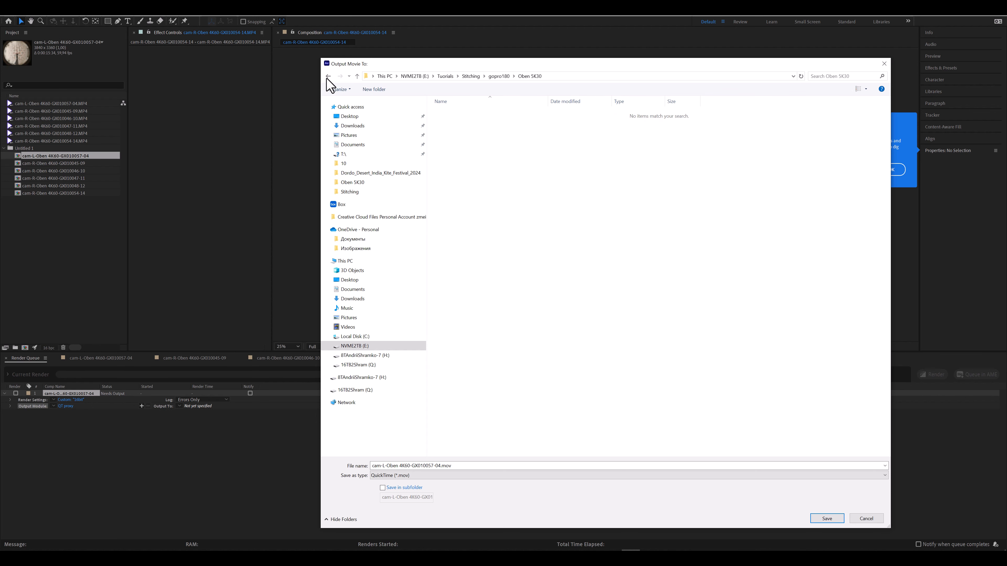
{"action": "left_click", "coordinate": [327, 77]}
{"action": "double_click", "coordinate": [456, 114]}
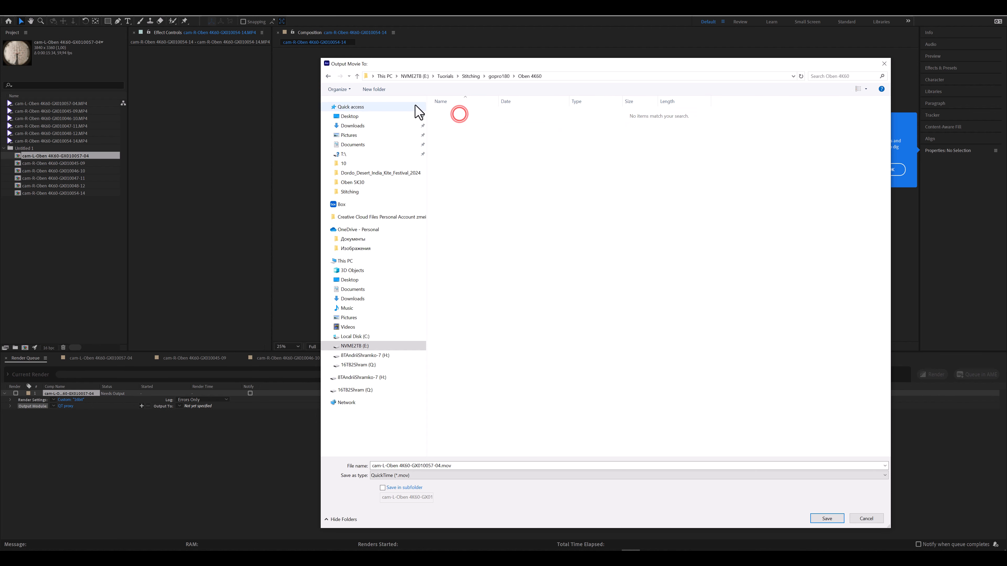
Create a folder named 90 and set cam-L-Oben 4K60-GX010057-04.mov to be output there
{"action": "left_click", "coordinate": [374, 89]}
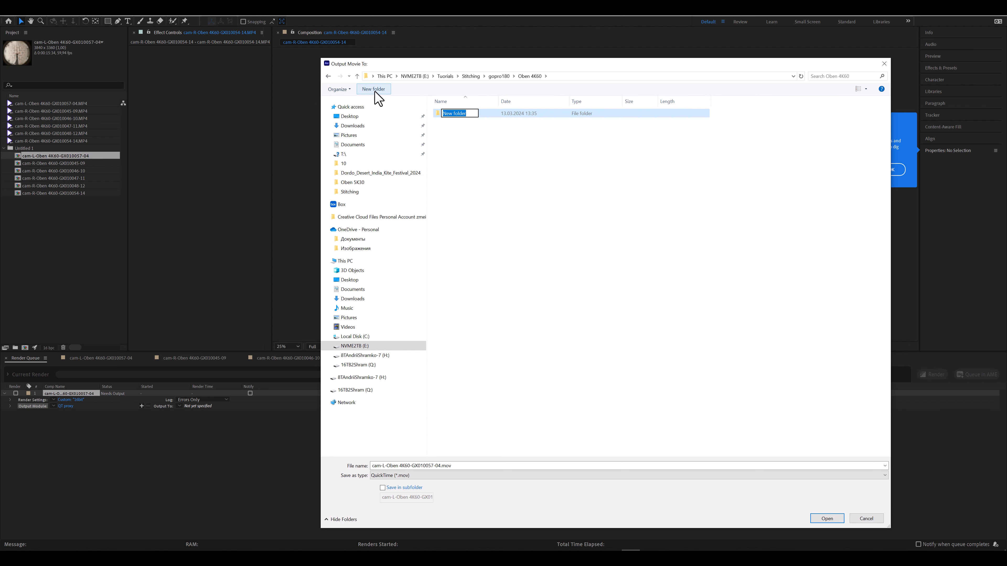
{"action": "type", "text": "90"}
{"action": "left_click", "coordinate": [462, 137]}
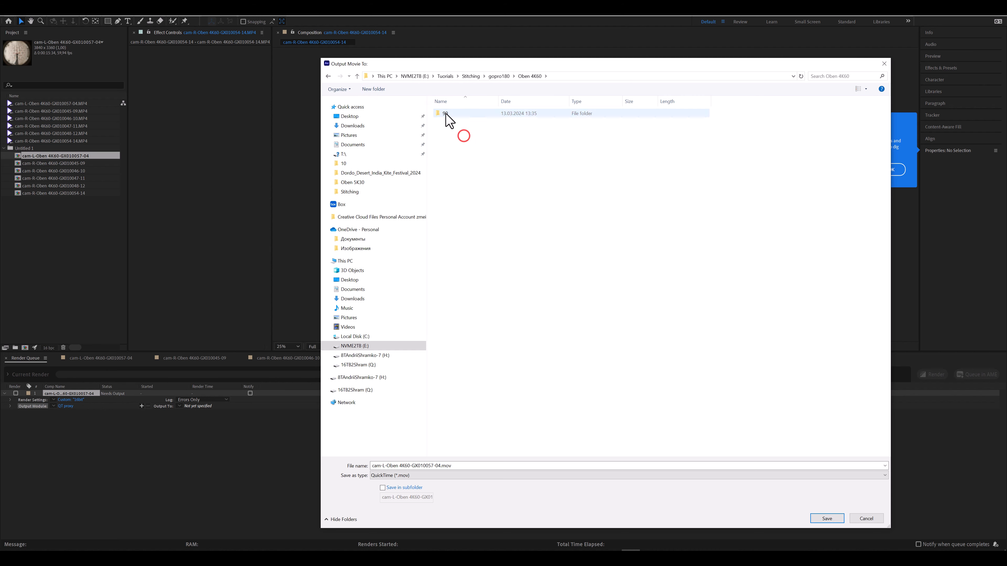
{"action": "double_click", "coordinate": [445, 113]}
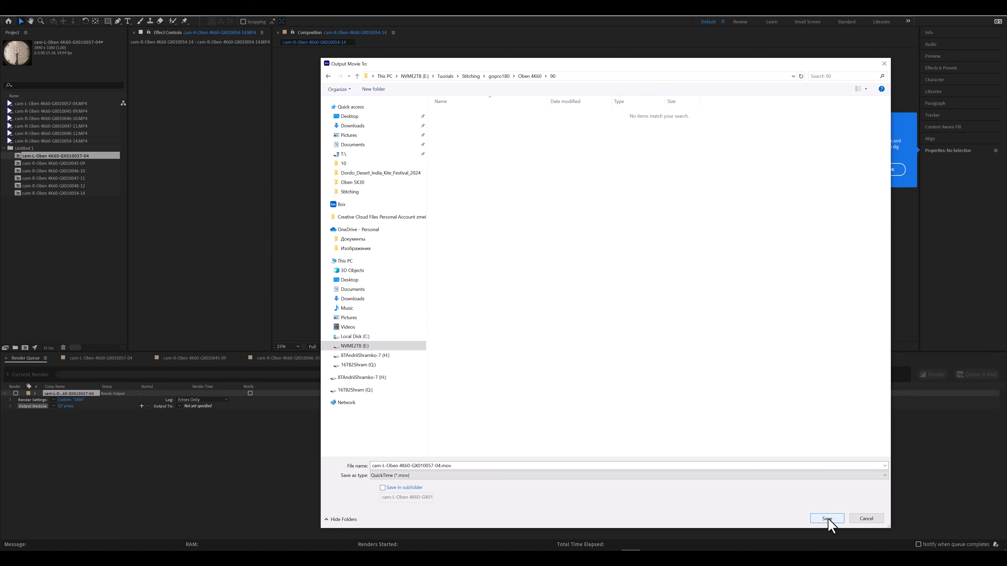
{"action": "left_click", "coordinate": [830, 520]}
Replace the single render queue item with all six Oben 4K60 compositions from the project
{"action": "left_click", "coordinate": [63, 438]}
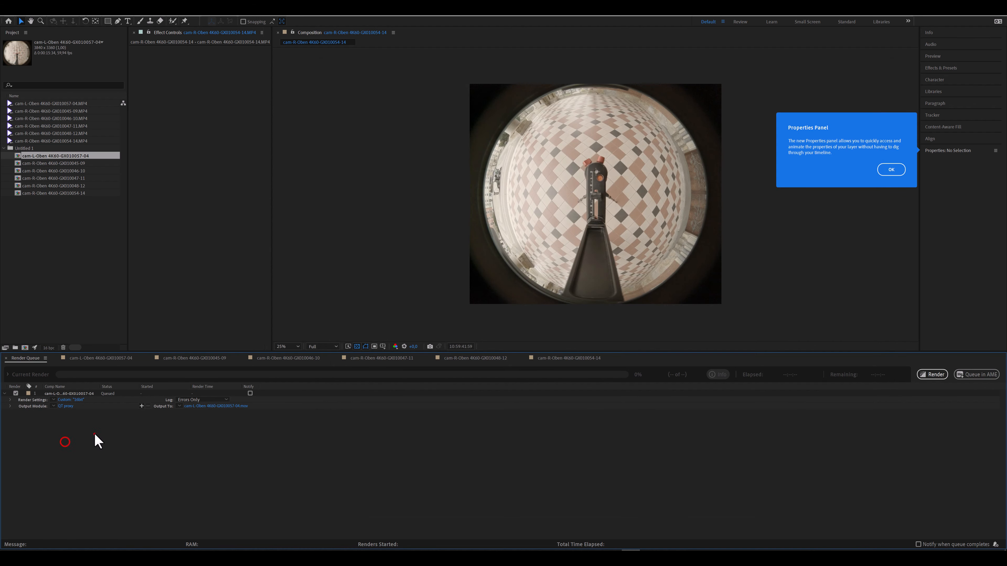
{"action": "left_click", "coordinate": [94, 434]}
{"action": "left_click", "coordinate": [70, 393]}
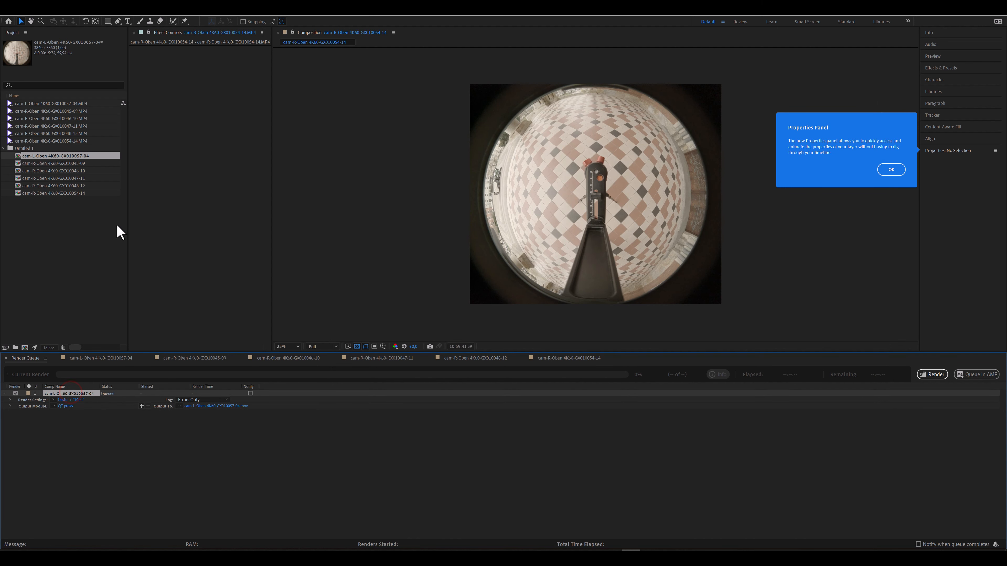
{"action": "key", "text": "Delete"}
{"action": "left_click_drag", "start_coordinate": [75, 216], "coordinate": [68, 440]}
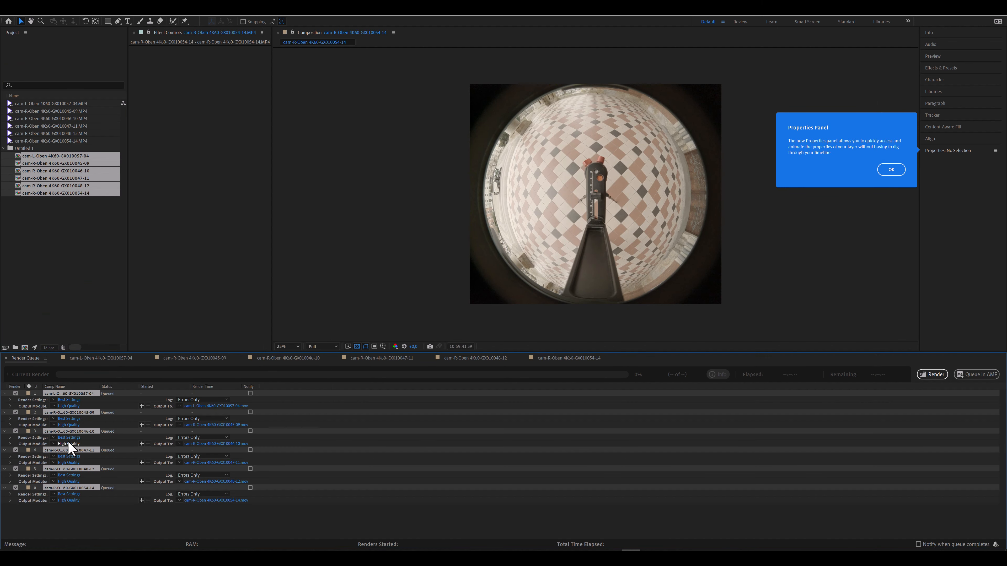
Set the output module of all six queued compositions to QT proxy and start the render
{"action": "left_click", "coordinate": [53, 400]}
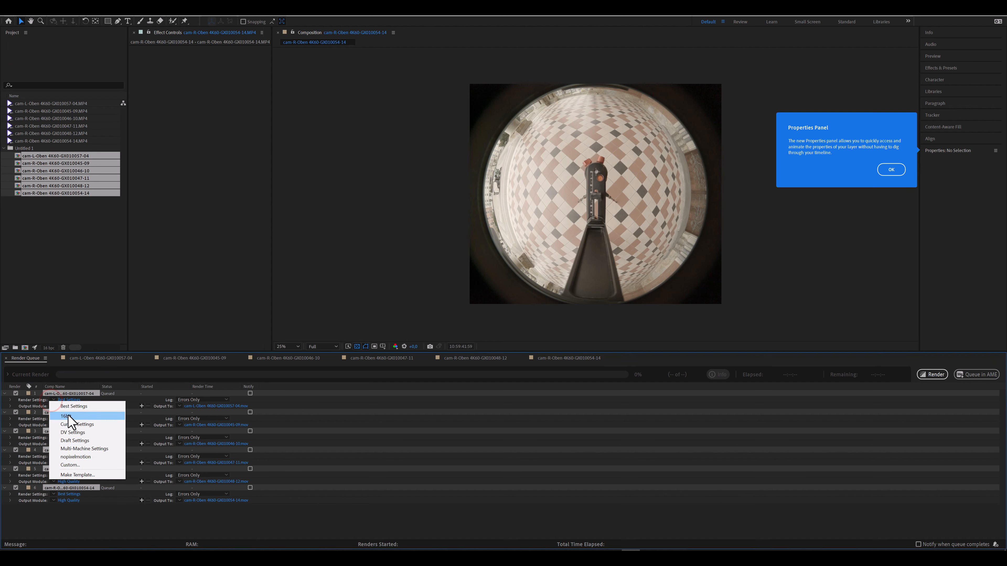
{"action": "left_click", "coordinate": [54, 502]}
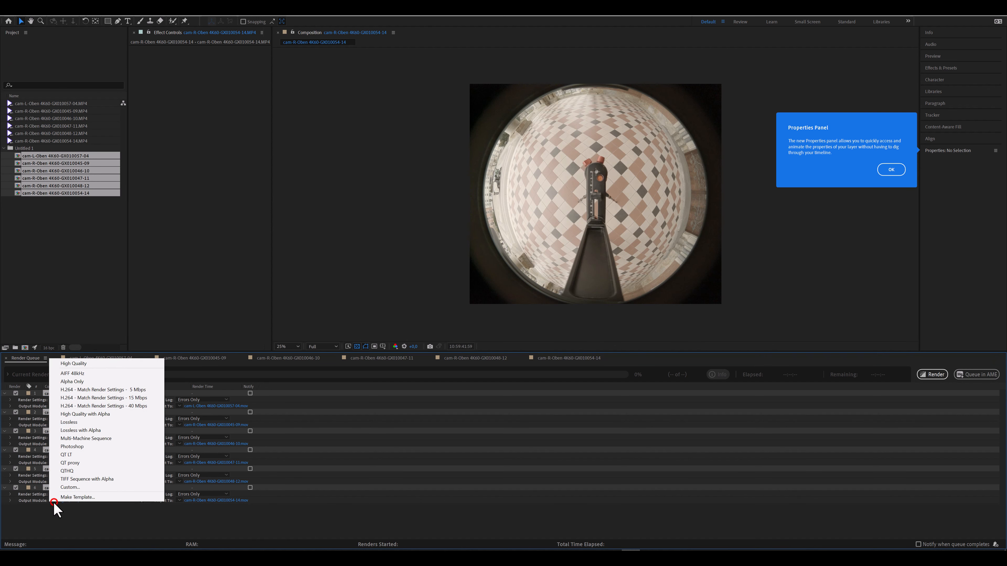
{"action": "left_click", "coordinate": [69, 462]}
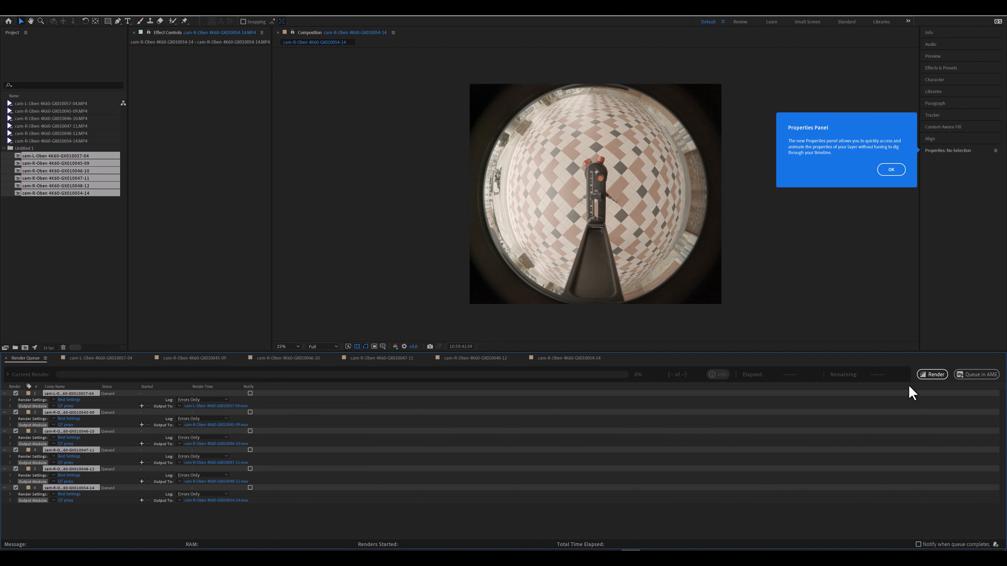
{"action": "left_click", "coordinate": [930, 374]}
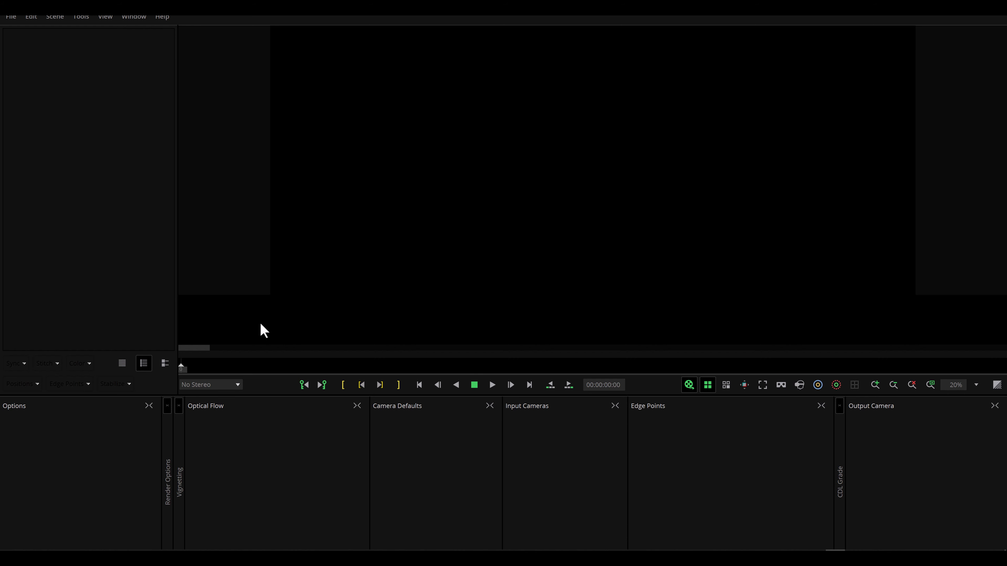
In Mistika VR, start loading cameras and browse the folder tree to Tuorials\Stitching on the E: drive
{"action": "left_click", "coordinate": [559, 330]}
{"action": "right_click", "coordinate": [541, 321]}
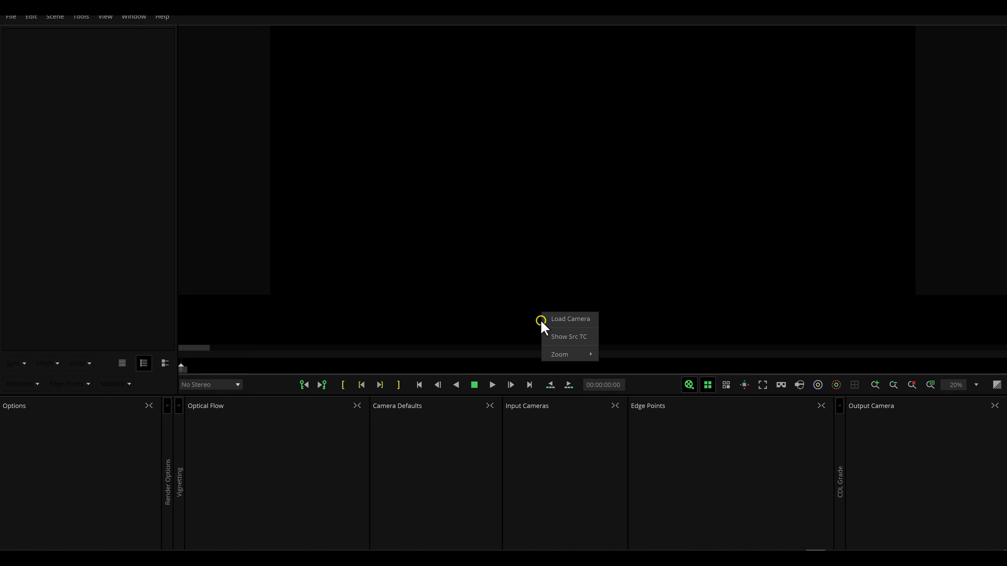
{"action": "left_click", "coordinate": [565, 319]}
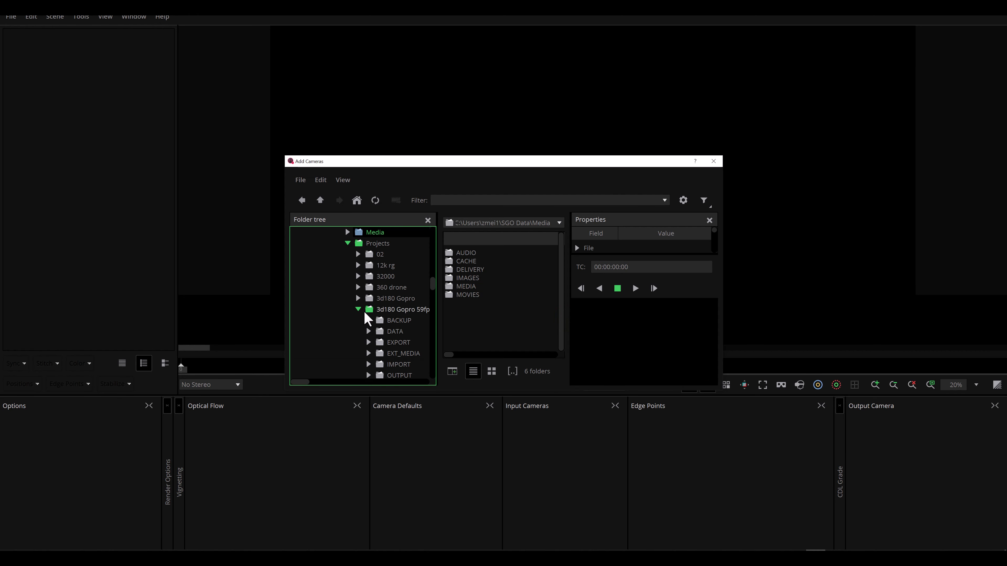
{"action": "left_click", "coordinate": [357, 309]}
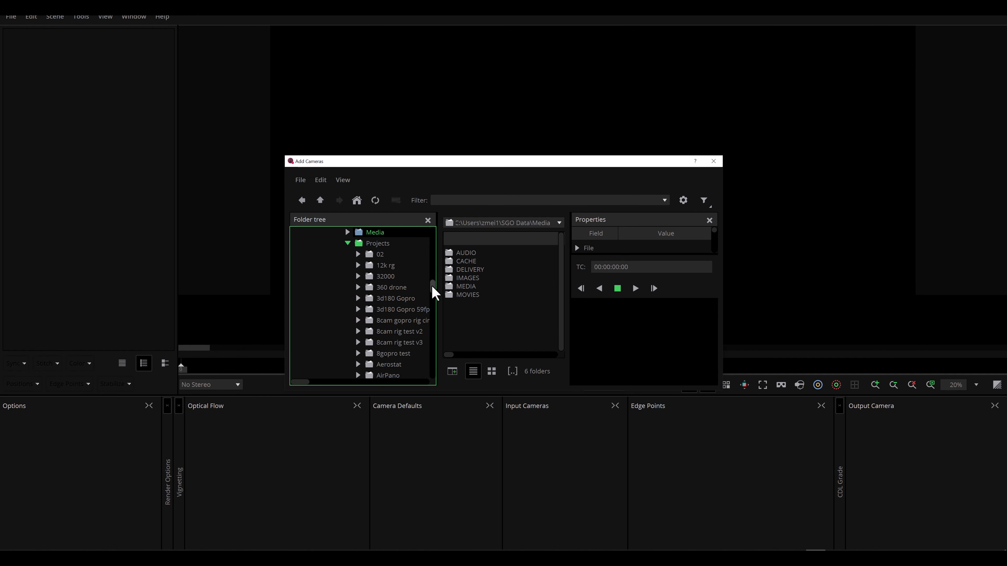
{"action": "left_click", "coordinate": [347, 243]}
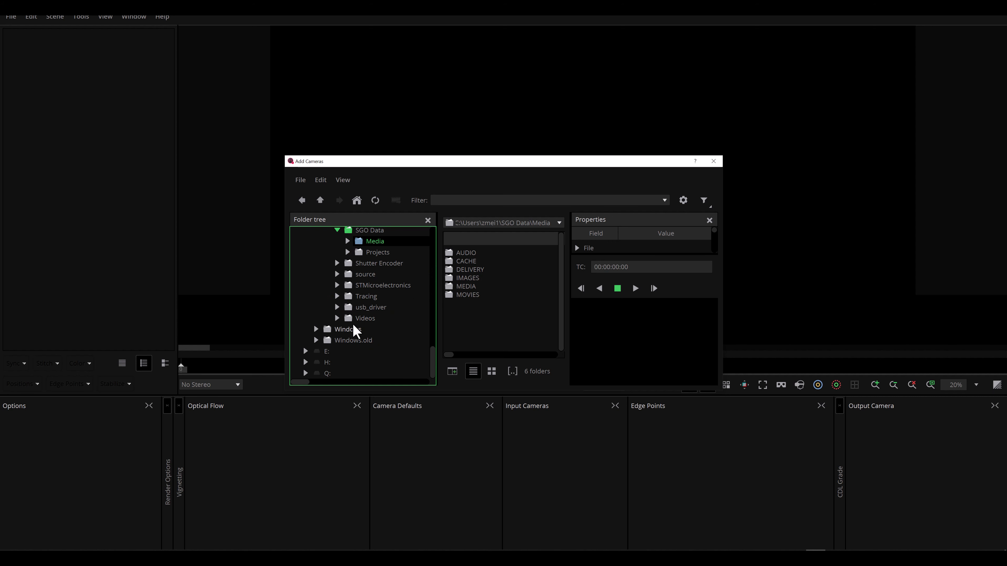
{"action": "scroll", "coordinate": [354, 326], "scroll_direction": "up", "scroll_amount": 10}
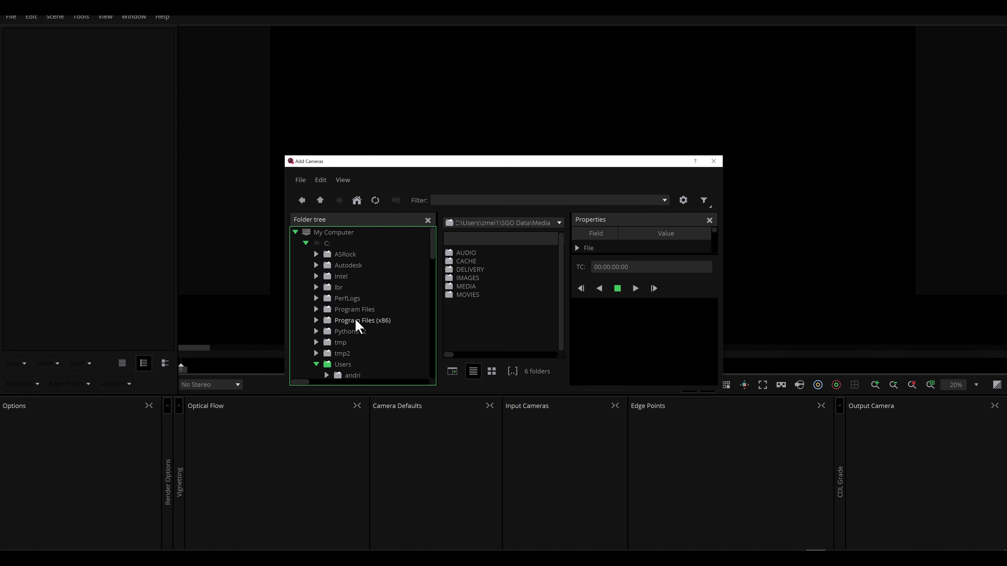
{"action": "left_click", "coordinate": [306, 243]}
{"action": "left_click", "coordinate": [304, 253]}
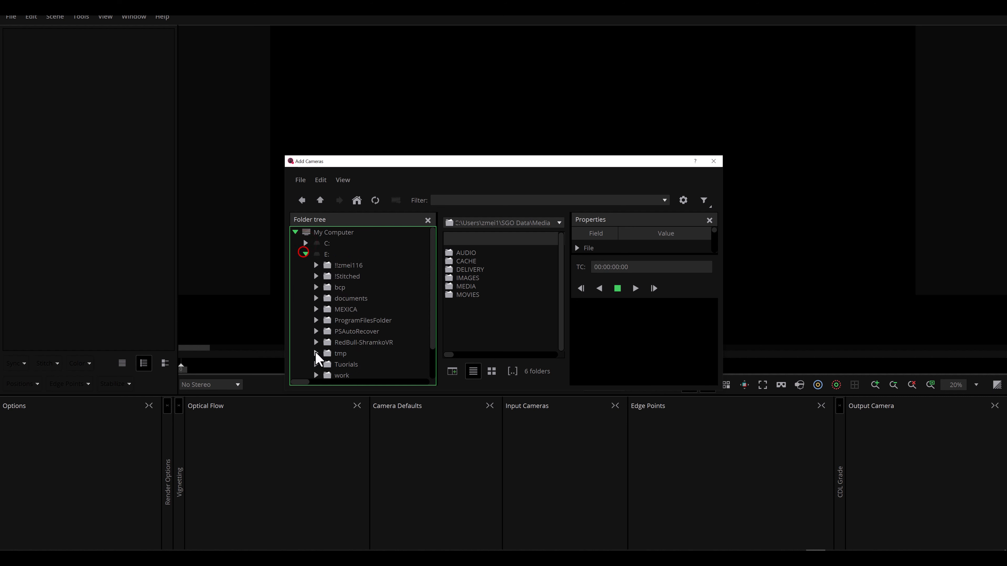
{"action": "scroll", "coordinate": [319, 353], "scroll_direction": "down", "scroll_amount": 1}
{"action": "left_click", "coordinate": [316, 329]}
{"action": "left_click", "coordinate": [326, 351]}
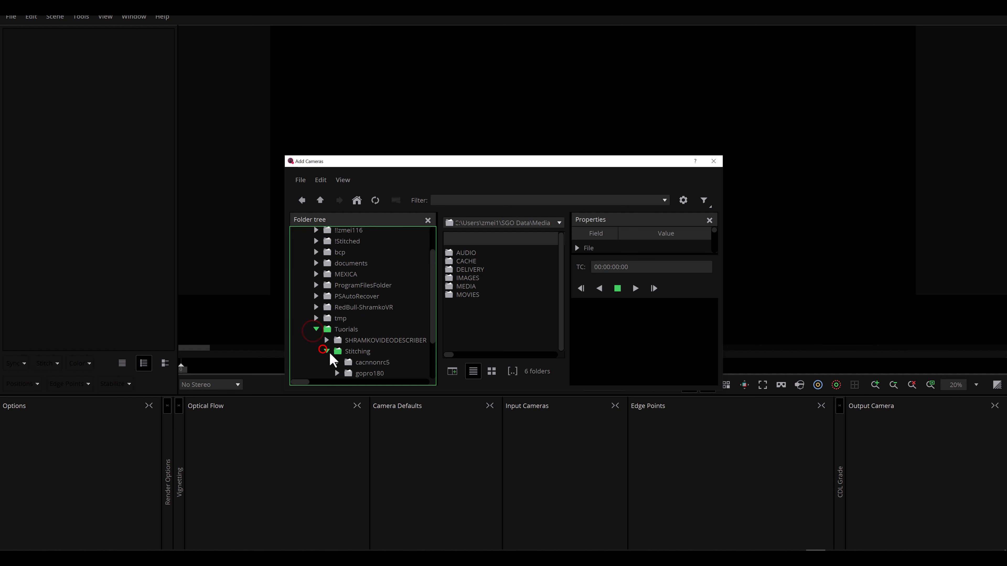
Browse to the folder Tuorials\Stitching\gopro180\Unterkirche\90 for adding cameras
{"action": "scroll", "coordinate": [332, 359], "scroll_direction": "down", "scroll_amount": 2}
{"action": "left_click", "coordinate": [359, 329]}
{"action": "left_click", "coordinate": [341, 329]}
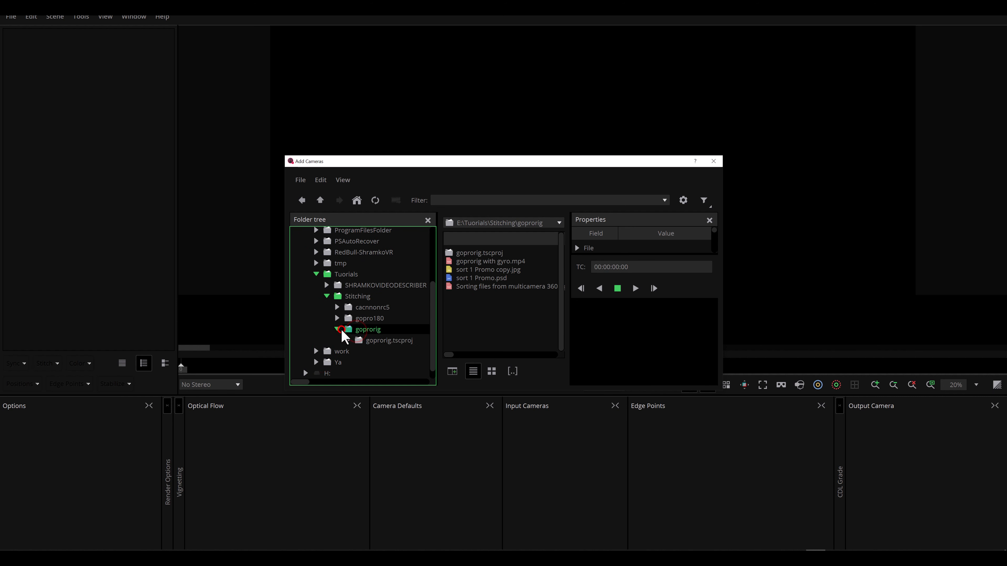
{"action": "left_click", "coordinate": [374, 340]}
{"action": "left_click", "coordinate": [372, 329]}
{"action": "left_click", "coordinate": [339, 328]}
{"action": "left_click", "coordinate": [336, 318]}
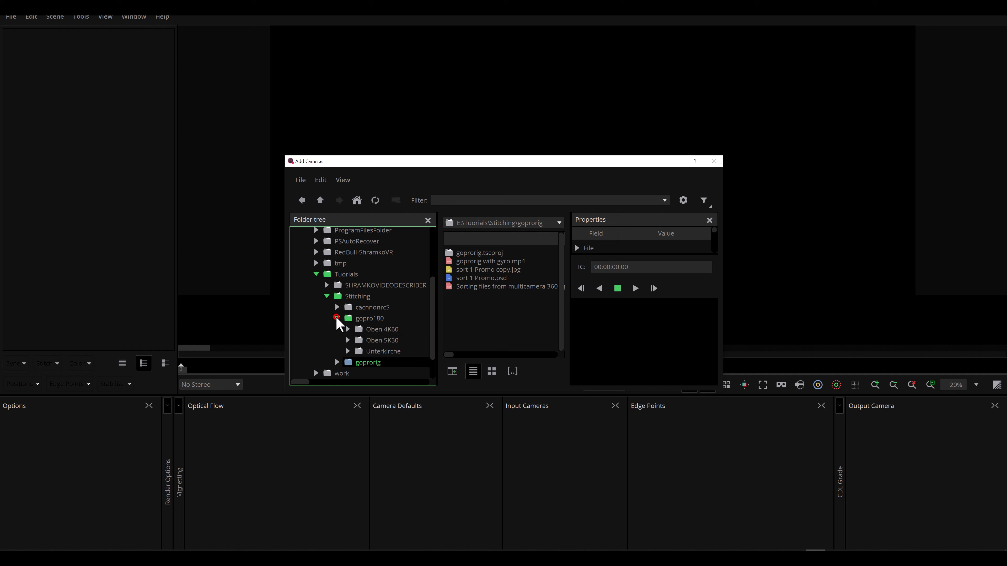
{"action": "left_click", "coordinate": [377, 351]}
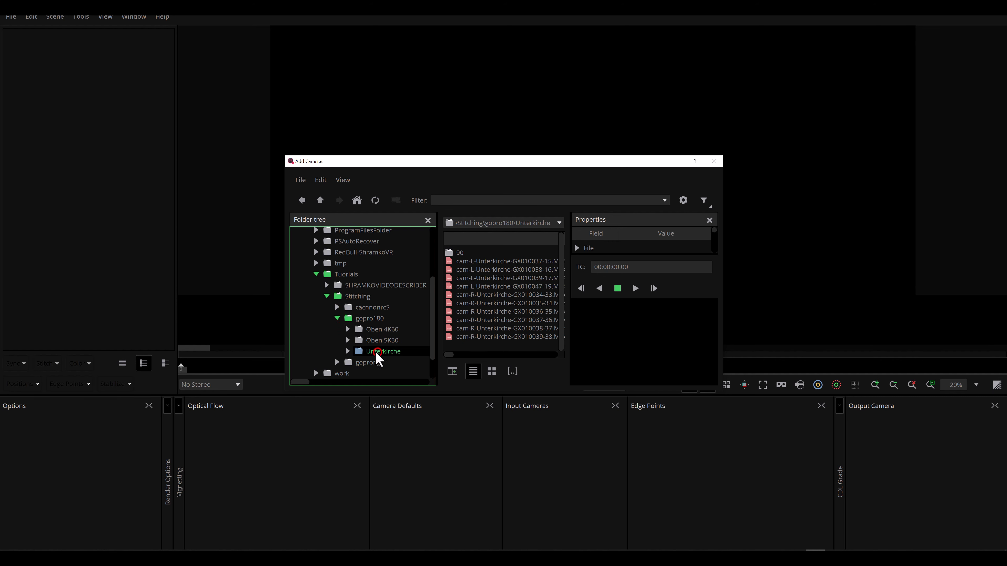
{"action": "double_click", "coordinate": [460, 253]}
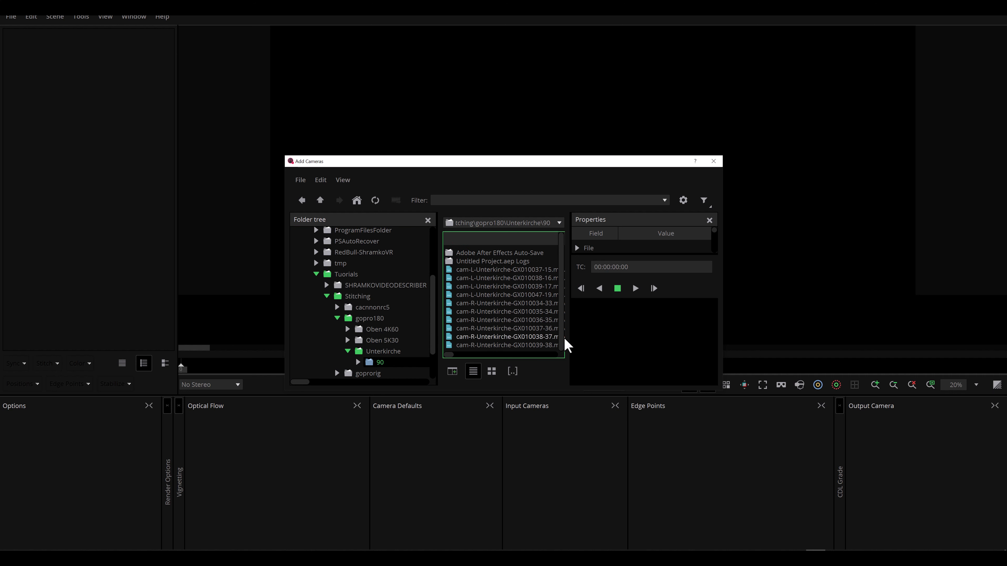
Add the clips cam-L-Unterkirche-GX010037-15 and cam-R-Unterkirche-GX010034-33 as cameras with the default stack options, and close the file browser
{"action": "left_click", "coordinate": [523, 270]}
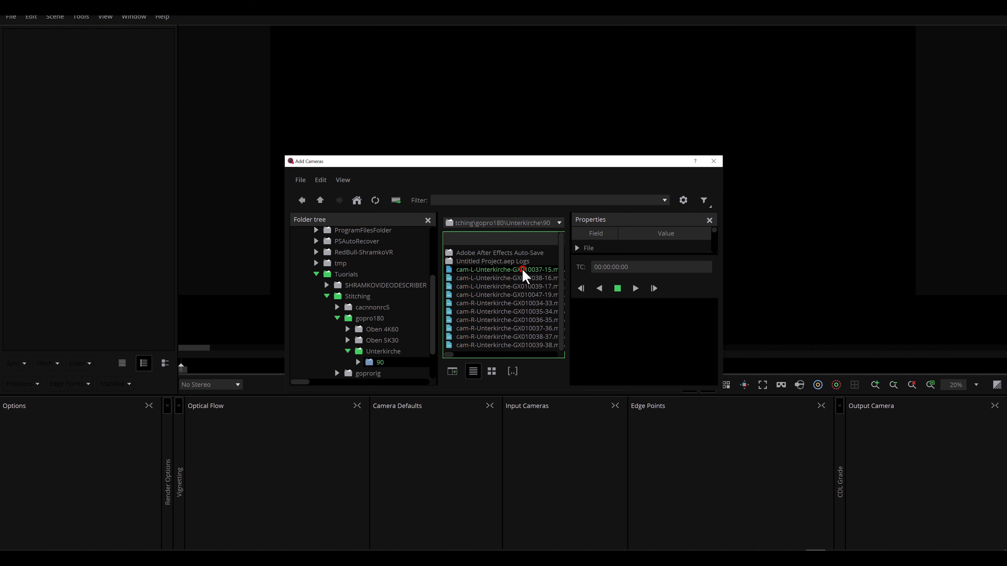
{"action": "left_click", "coordinate": [531, 304], "text": "ctrl"}
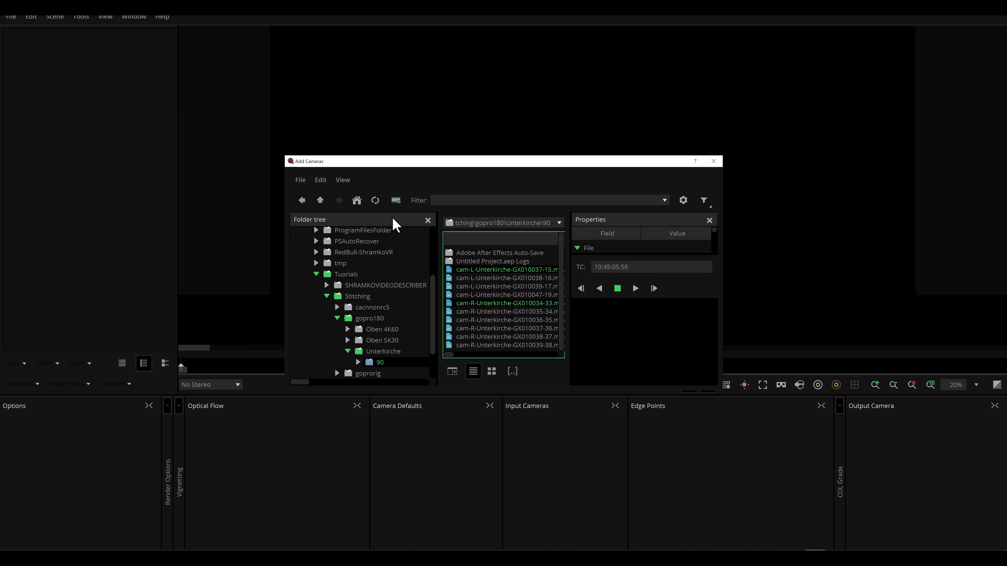
{"action": "left_click", "coordinate": [396, 201]}
{"action": "left_click", "coordinate": [473, 331]}
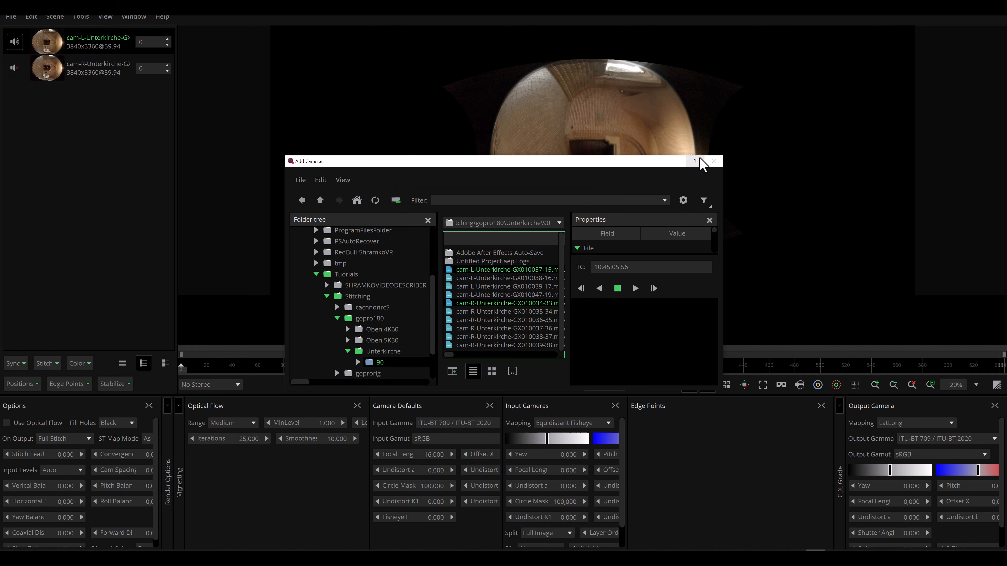
{"action": "left_click", "coordinate": [713, 162]}
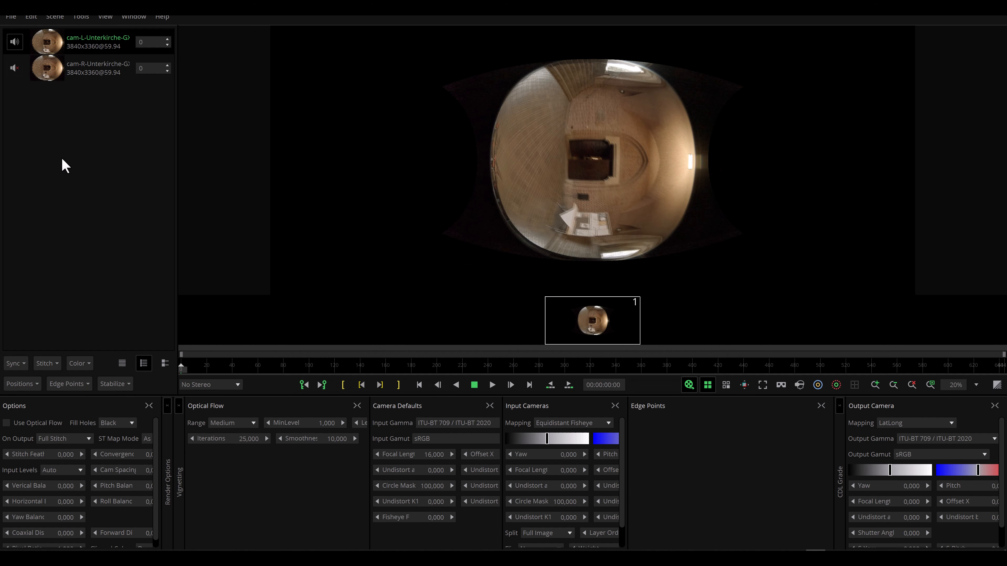
Add the other eight clips in the folder, GX010038-16 to GX010047-19 (cam-L) and GX010035-34 to GX010039-38 (cam-R), as cameras with default stack options
{"action": "right_click", "coordinate": [58, 143]}
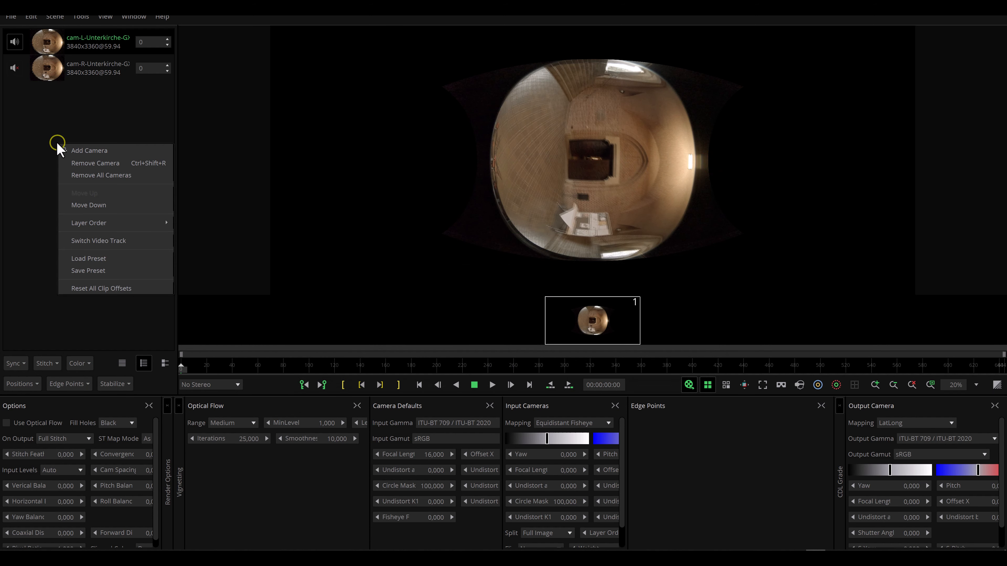
{"action": "left_click", "coordinate": [89, 151]}
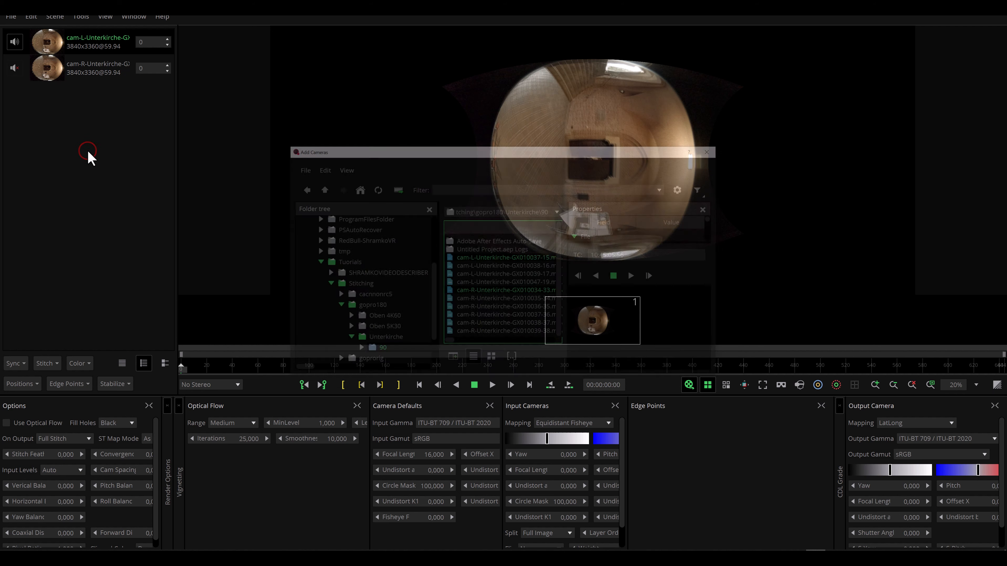
{"action": "left_click", "coordinate": [487, 266]}
{"action": "left_click", "coordinate": [487, 273], "text": "ctrl"}
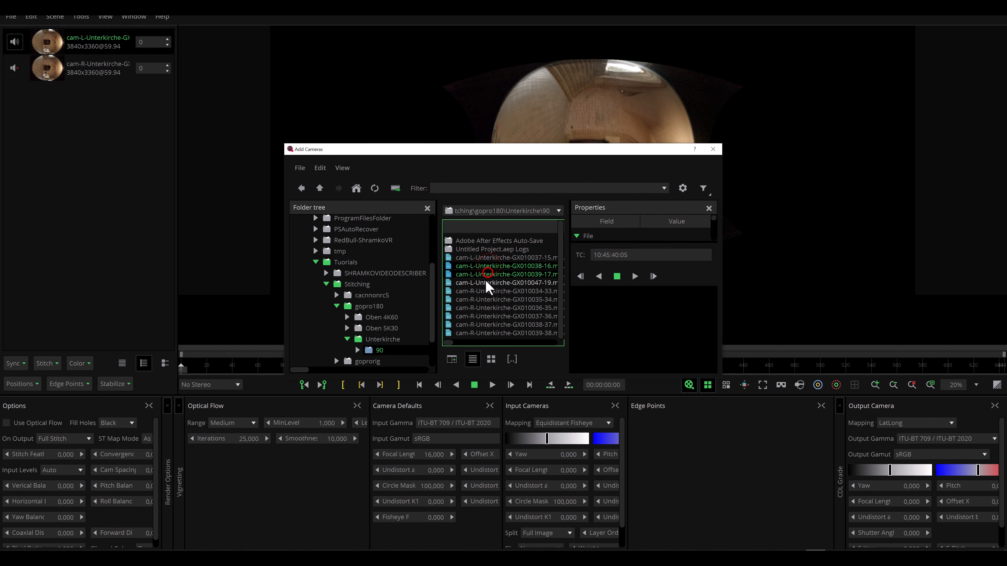
{"action": "left_click", "coordinate": [487, 282], "text": "ctrl"}
{"action": "left_click", "coordinate": [486, 300], "text": "ctrl"}
{"action": "left_click", "coordinate": [485, 307], "text": "ctrl"}
{"action": "left_click", "coordinate": [485, 316], "text": "ctrl"}
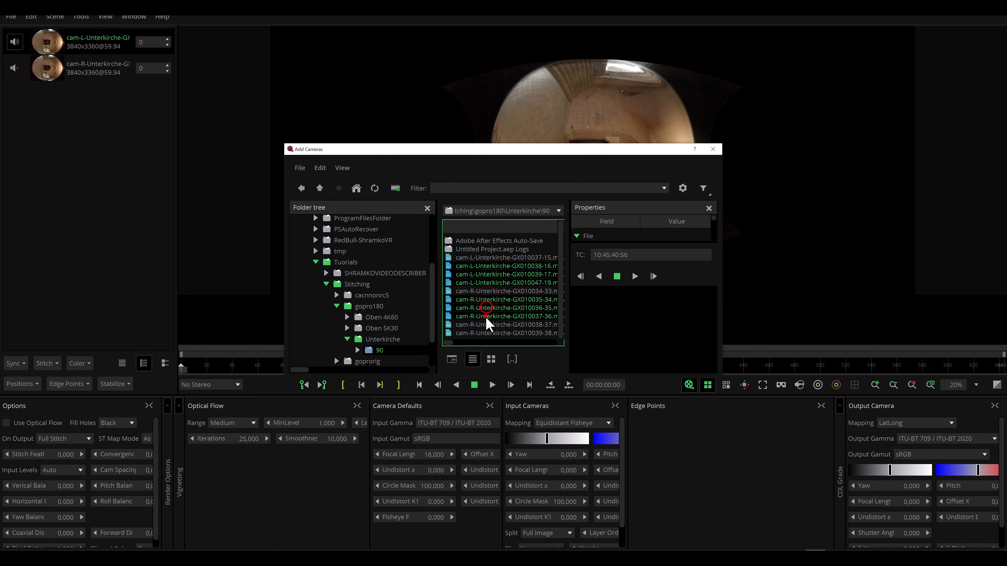
{"action": "left_click", "coordinate": [487, 324], "text": "ctrl"}
{"action": "left_click", "coordinate": [487, 334], "text": "ctrl"}
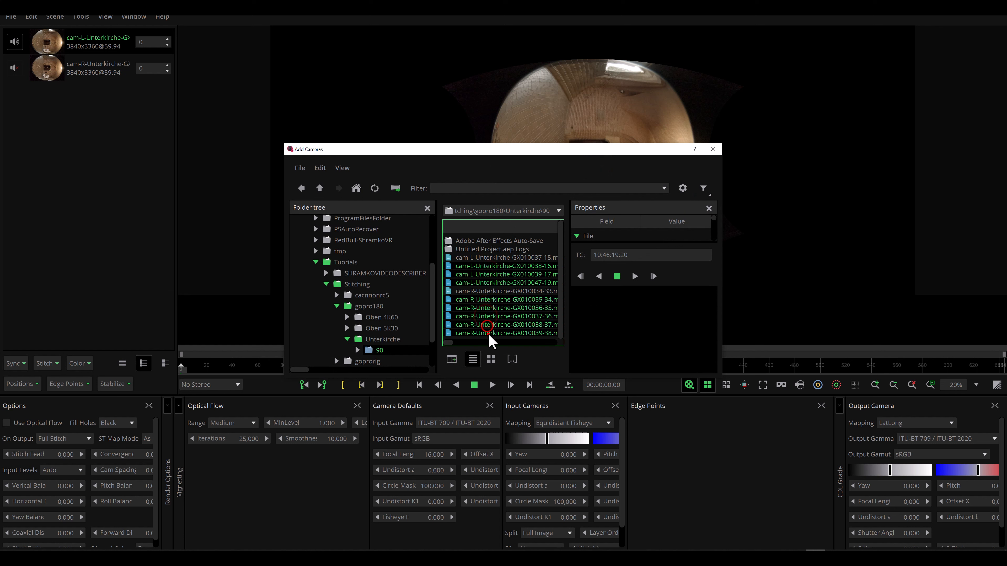
{"action": "left_click", "coordinate": [559, 309]}
{"action": "left_click", "coordinate": [395, 188]}
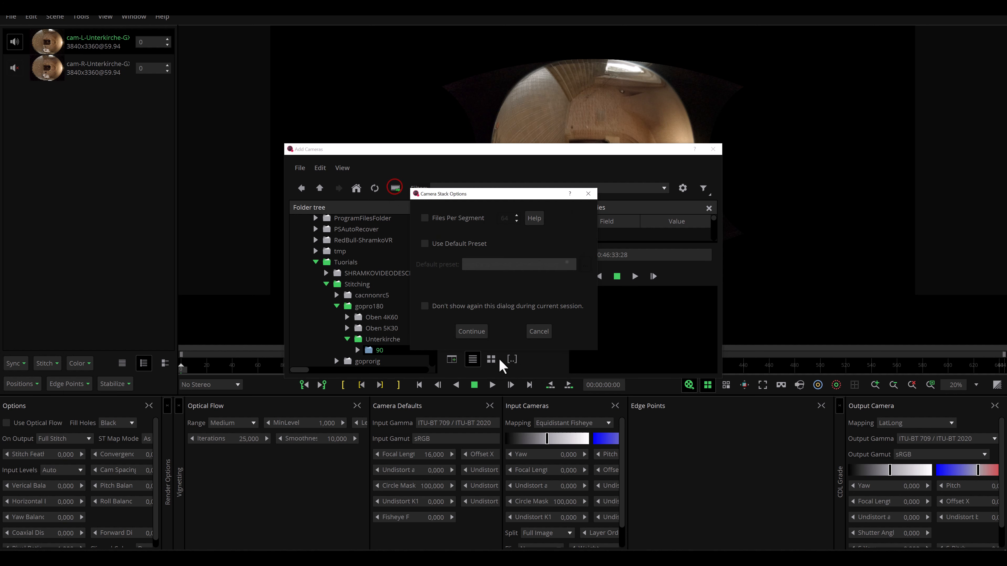
{"action": "left_click", "coordinate": [471, 329]}
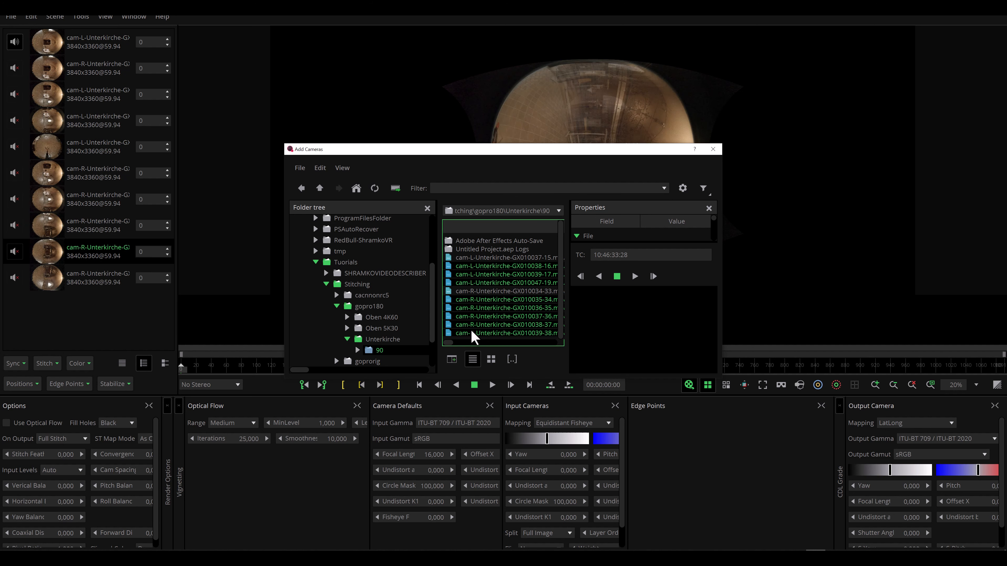
{"action": "left_click", "coordinate": [712, 149]}
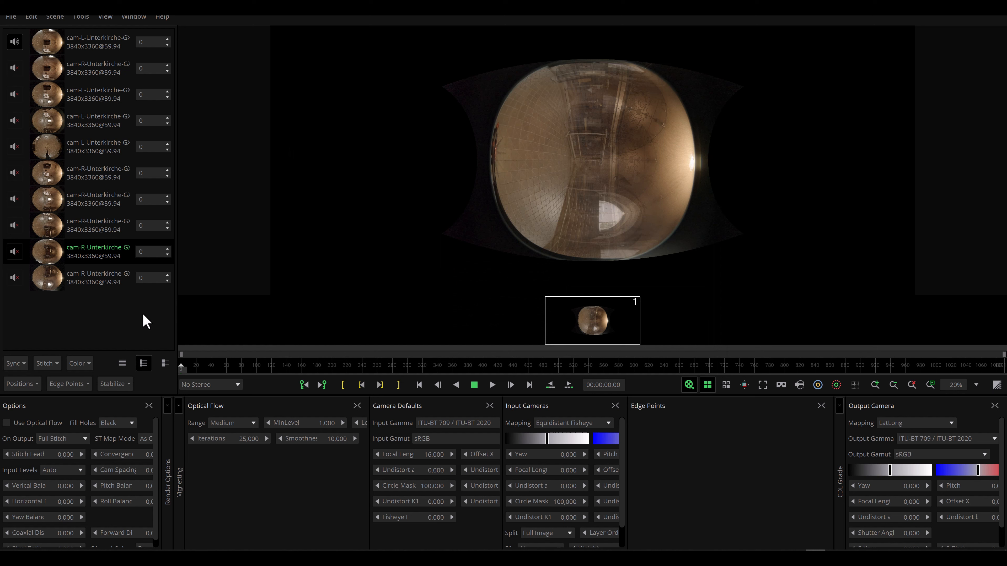
Align the camera images in PTGui and optimize the panorama, accepting the optimizer's changes
{"action": "left_click", "coordinate": [46, 366]}
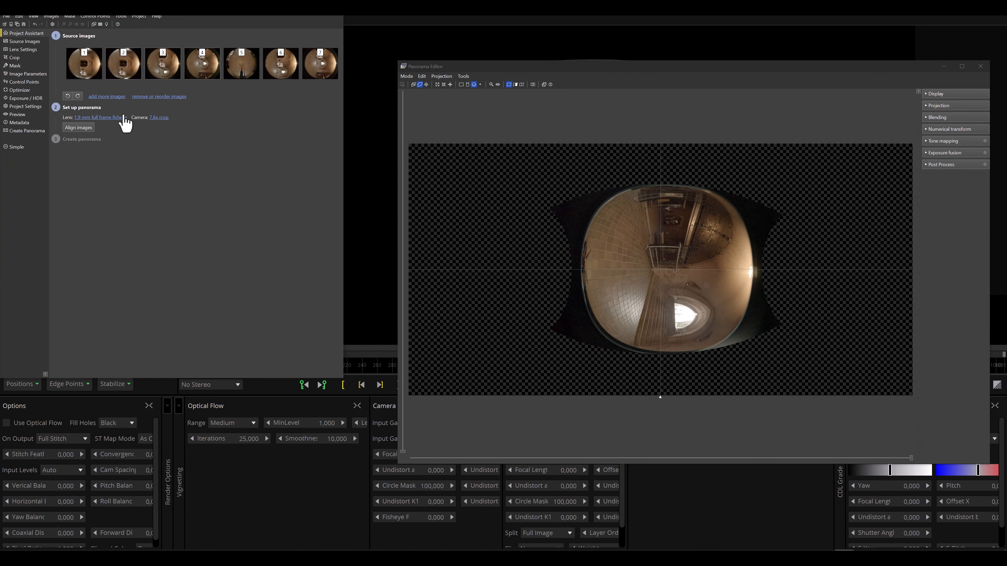
{"action": "left_click", "coordinate": [79, 128]}
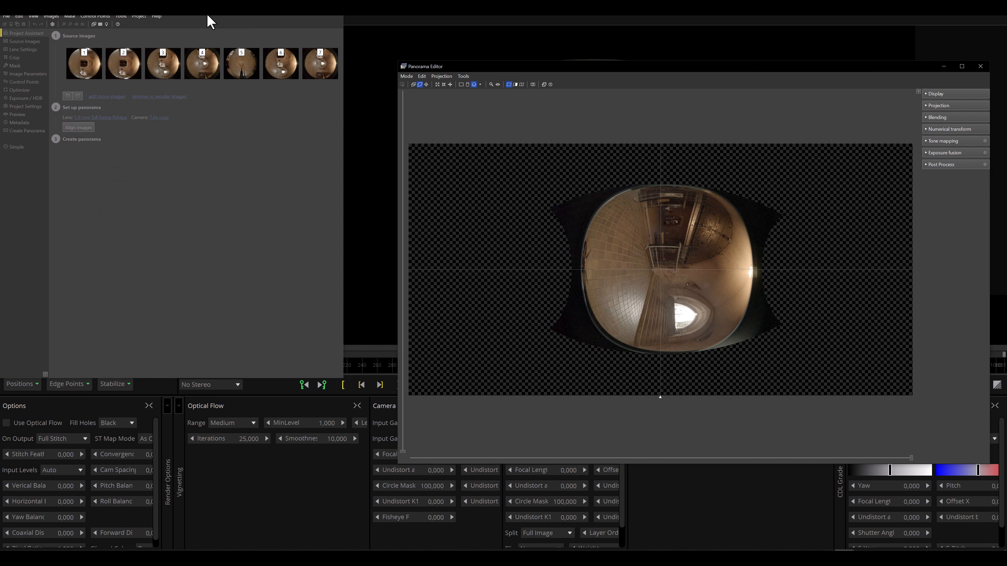
{"action": "left_click_drag", "start_coordinate": [210, 2], "coordinate": [212, 23]}
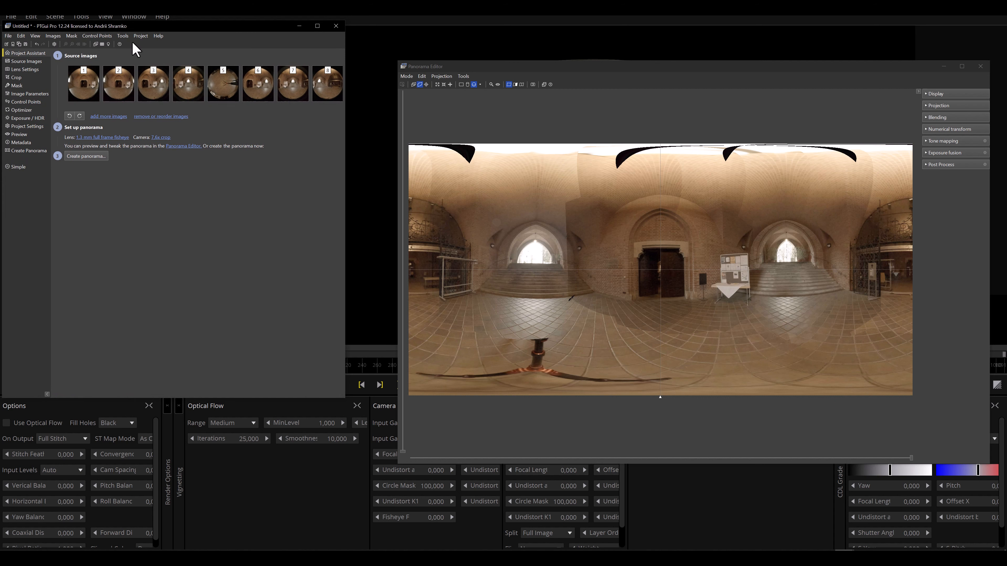
{"action": "key", "text": "F5"}
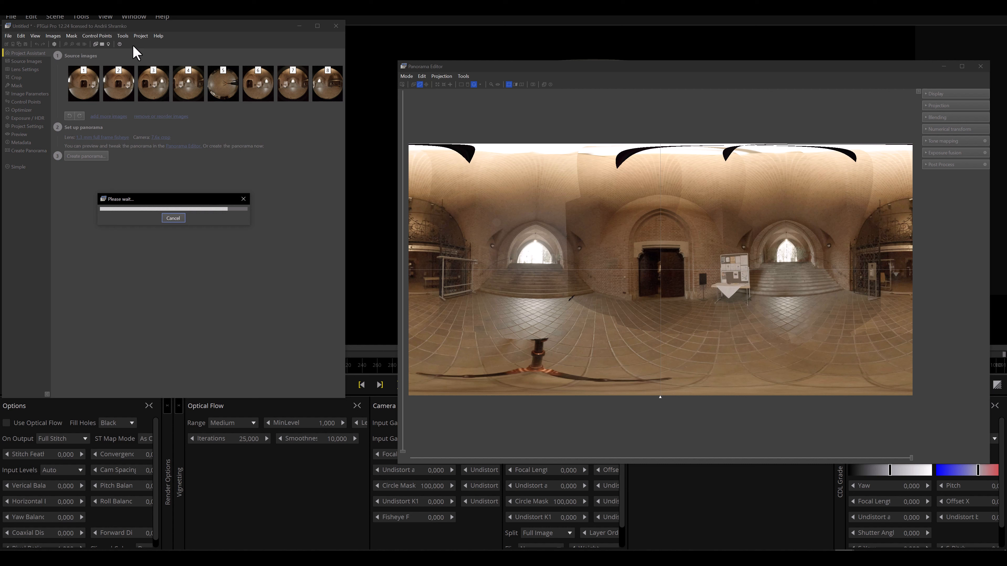
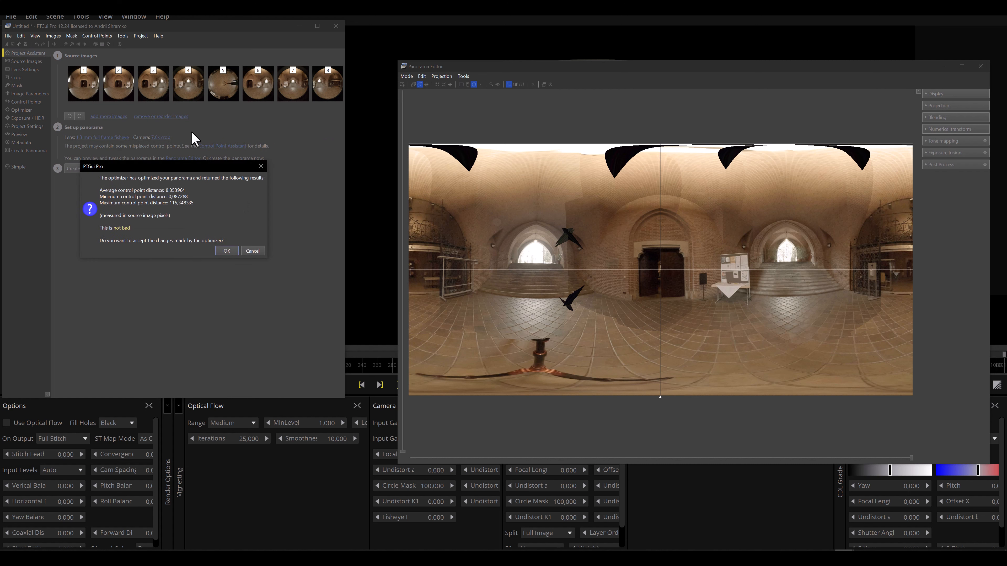
{"action": "left_click", "coordinate": [227, 251]}
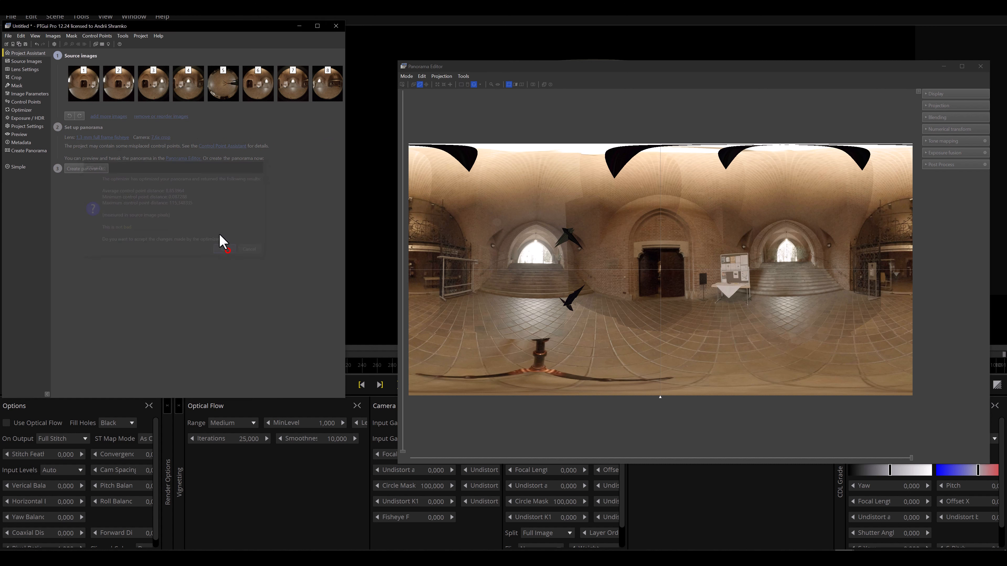
Enable individual lens and shift parameters for all ten images, re-optimizing the panorama after enabling the lens ones
{"action": "left_click", "coordinate": [23, 70]}
{"action": "left_click", "coordinate": [78, 221]}
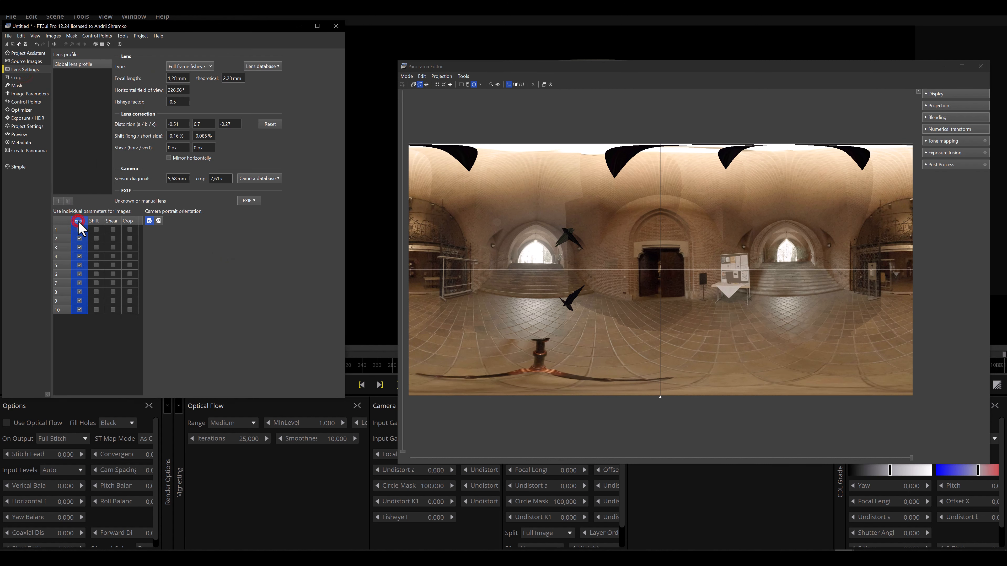
{"action": "key", "text": "F5"}
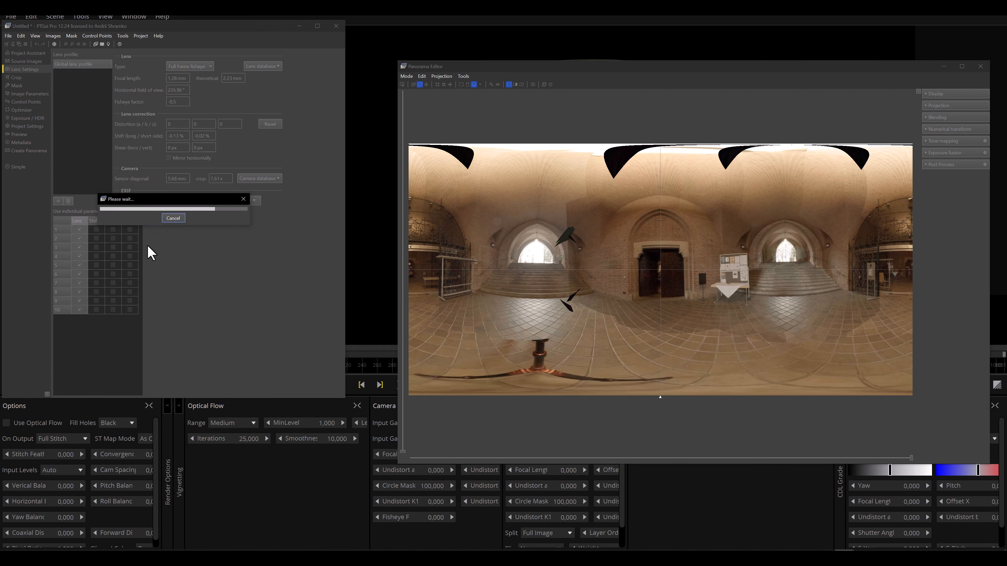
{"action": "left_click", "coordinate": [94, 220]}
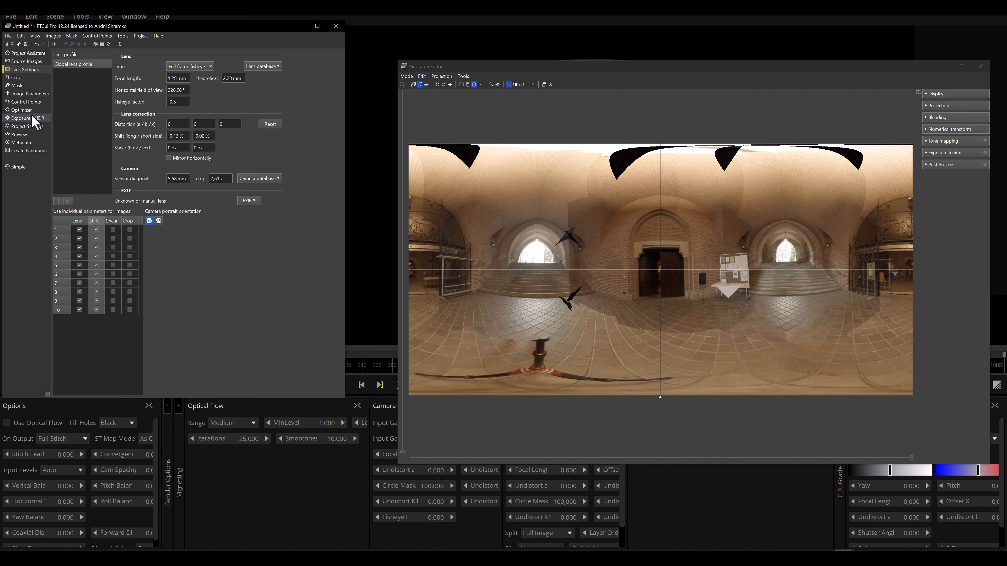
Paint a red mask over the tripod at the lower edge of image 1, reducing the brush size for the finer strokes
{"action": "left_click", "coordinate": [16, 78]}
{"action": "left_click", "coordinate": [16, 86]}
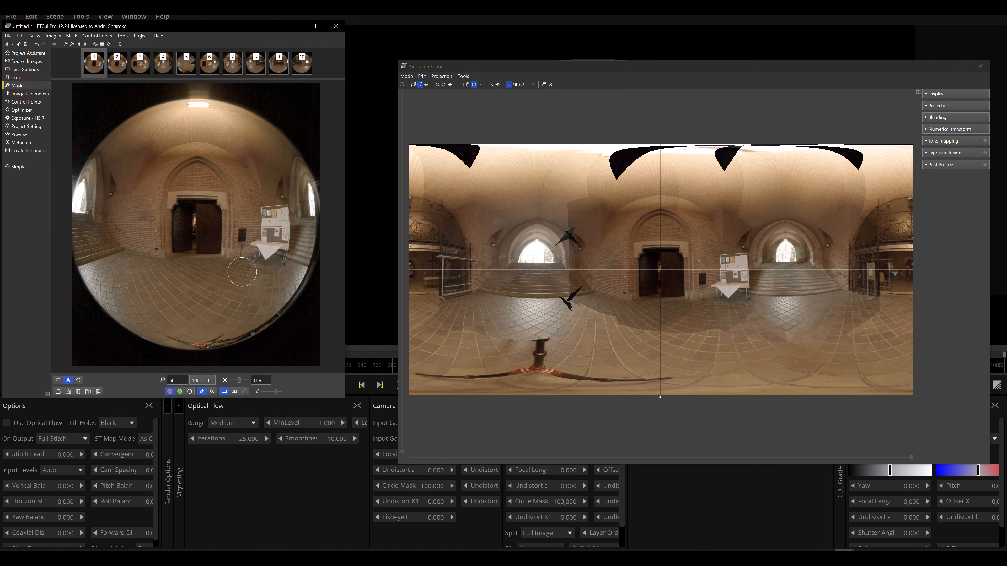
{"action": "left_click_drag", "start_coordinate": [208, 353], "coordinate": [284, 328]}
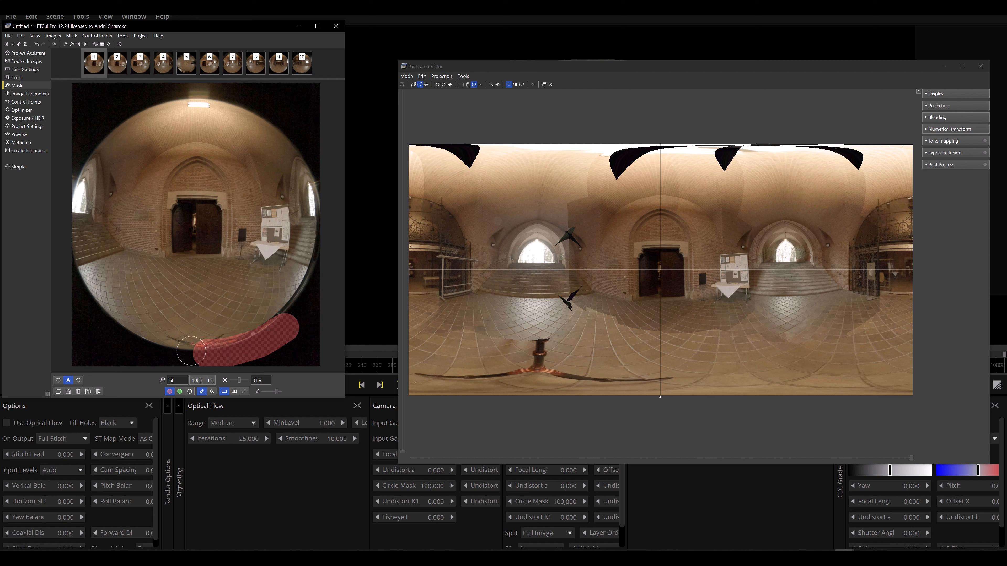
{"action": "left_click_drag", "start_coordinate": [276, 391], "coordinate": [268, 392]}
{"action": "left_click_drag", "start_coordinate": [175, 338], "coordinate": [213, 339]}
Paint red masks over the tripod legs at the lower edge of images 2 to 4 and over the tripod in floor image 5
{"action": "left_click", "coordinate": [119, 67]}
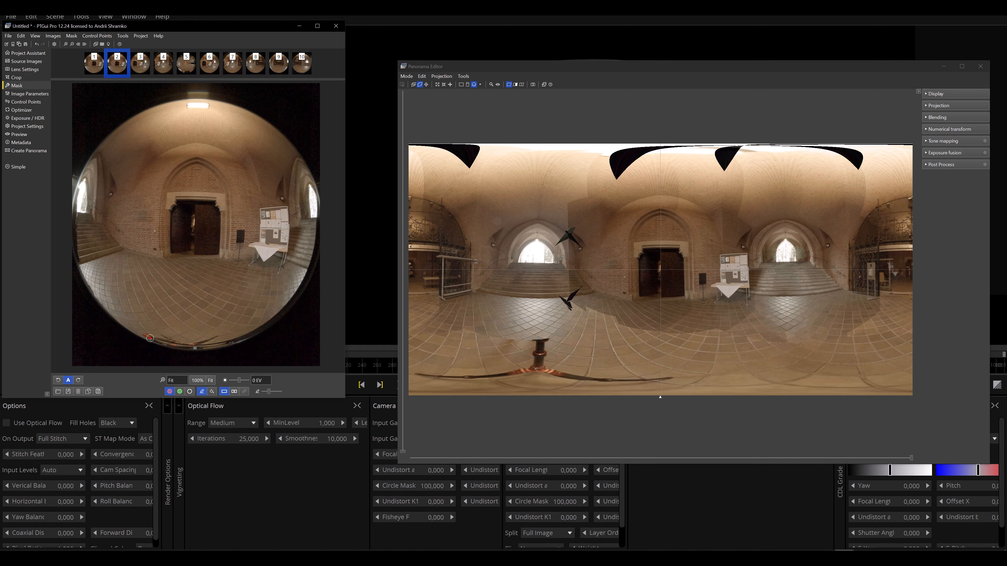
{"action": "left_click_drag", "start_coordinate": [149, 338], "coordinate": [236, 345]}
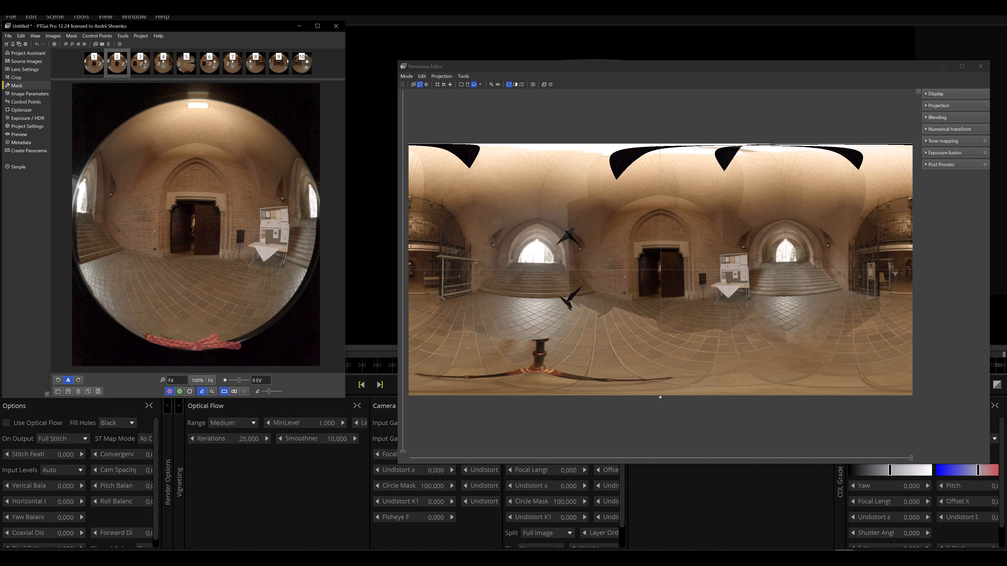
{"action": "left_click", "coordinate": [144, 68]}
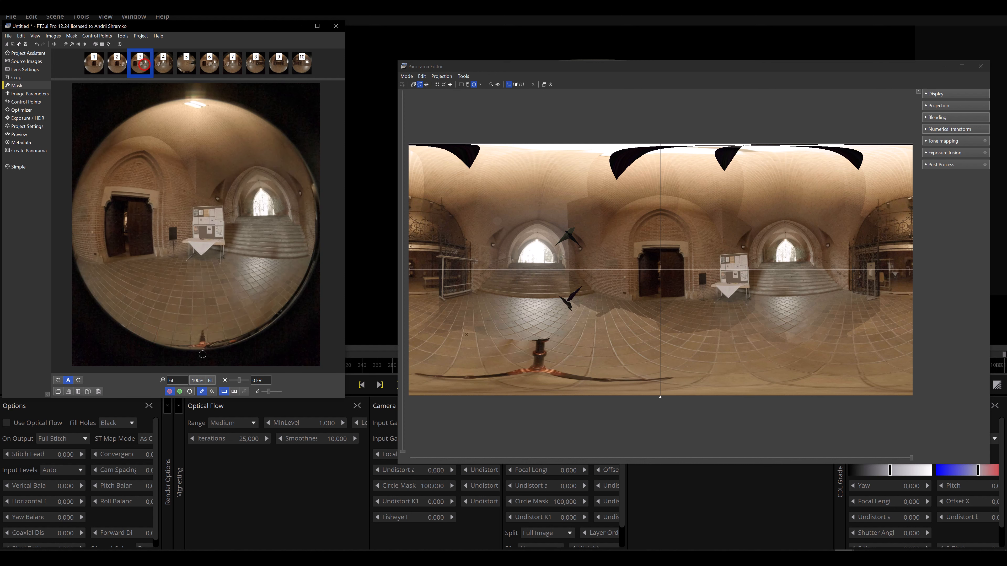
{"action": "mouse_move", "coordinate": [204, 330]}
{"action": "left_mouse_down"}
{"action": "mouse_move", "coordinate": [186, 348]}
{"action": "mouse_move", "coordinate": [232, 342]}
{"action": "left_mouse_up"}
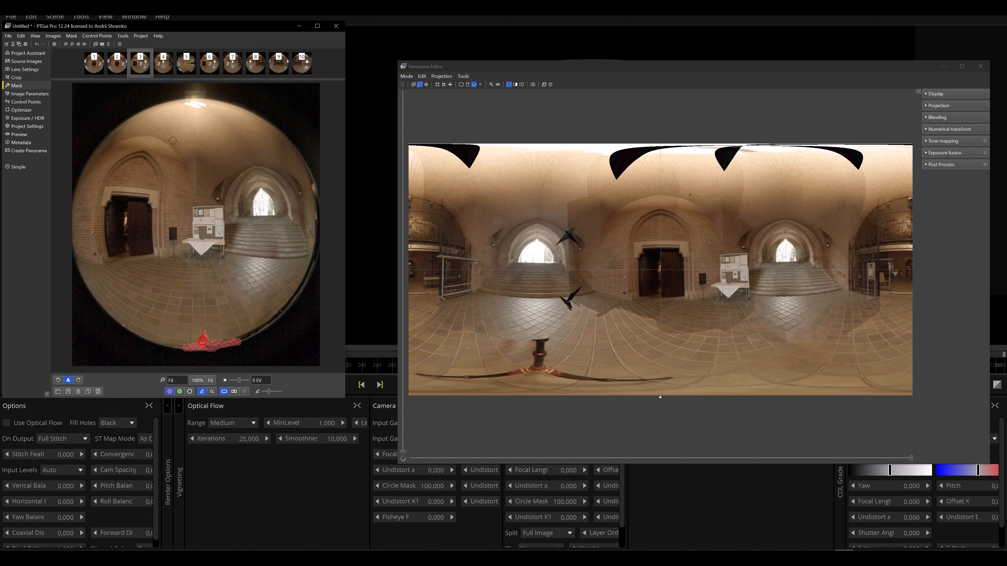
{"action": "left_click", "coordinate": [157, 60]}
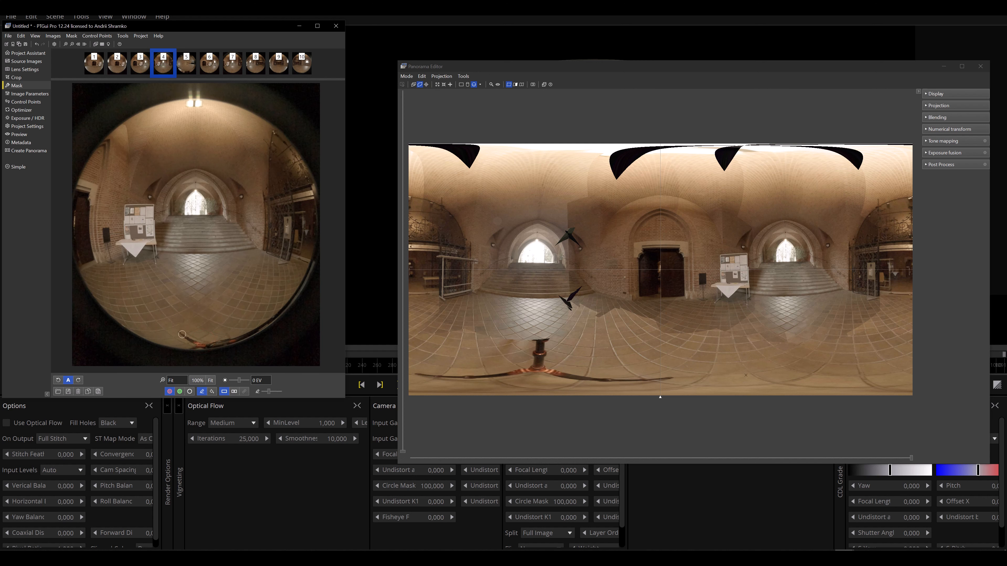
{"action": "left_click_drag", "start_coordinate": [182, 335], "coordinate": [203, 349]}
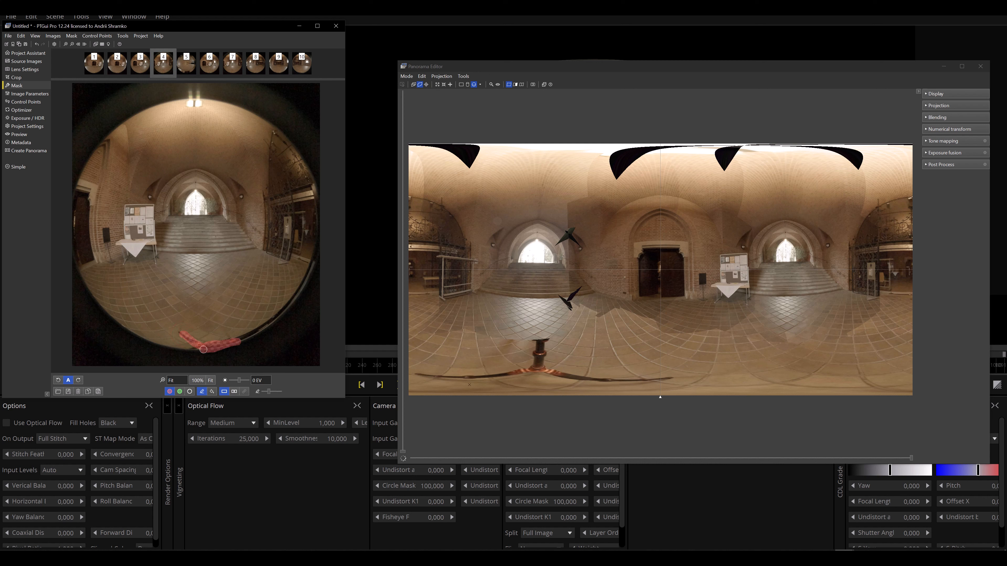
{"action": "left_click", "coordinate": [187, 64]}
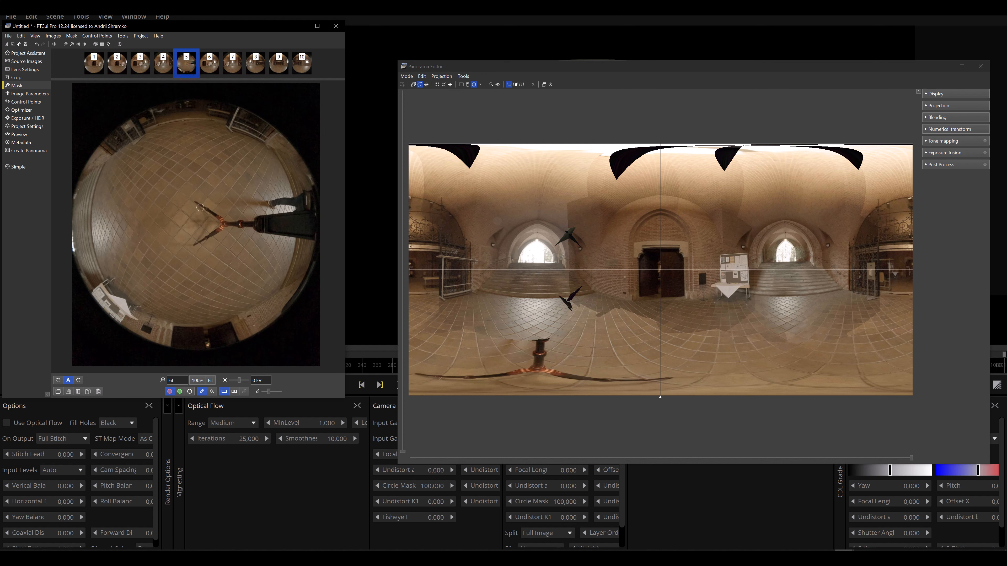
{"action": "mouse_move", "coordinate": [196, 203]}
{"action": "left_mouse_down"}
{"action": "mouse_move", "coordinate": [225, 221]}
{"action": "mouse_move", "coordinate": [197, 244]}
{"action": "mouse_move", "coordinate": [226, 225]}
{"action": "mouse_move", "coordinate": [271, 216]}
{"action": "left_mouse_up"}
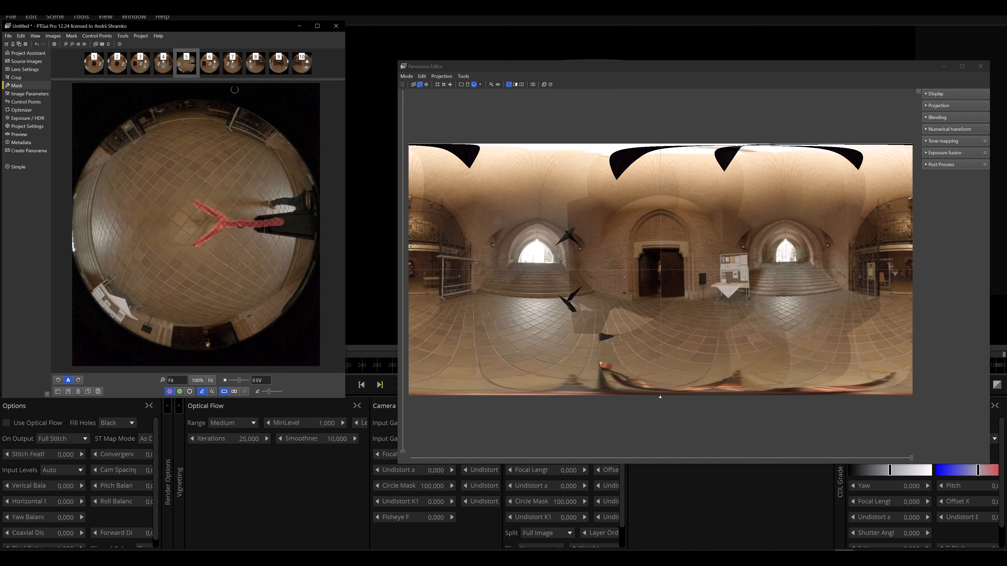
Paint a red mask with a larger brush over the person's dark figure at the right edge of floor image 5
{"action": "left_click_drag", "start_coordinate": [269, 391], "coordinate": [274, 391]}
{"action": "mouse_move", "coordinate": [261, 223]}
{"action": "left_mouse_down"}
{"action": "mouse_move", "coordinate": [312, 223]}
{"action": "mouse_move", "coordinate": [304, 232]}
{"action": "mouse_move", "coordinate": [273, 228]}
{"action": "mouse_move", "coordinate": [318, 216]}
{"action": "mouse_move", "coordinate": [277, 203]}
{"action": "mouse_move", "coordinate": [313, 200]}
{"action": "mouse_move", "coordinate": [305, 196]}
{"action": "left_mouse_up"}
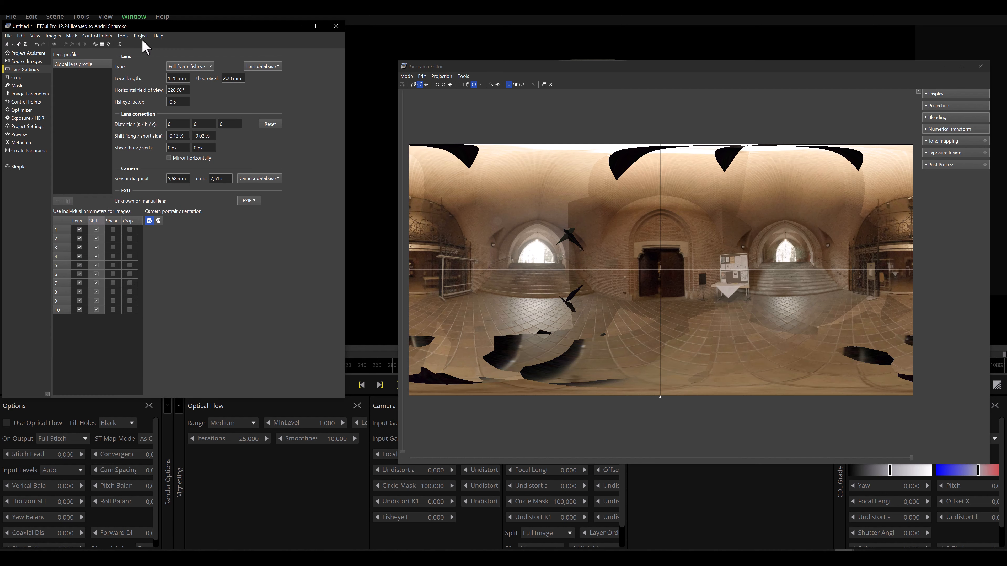
Initialize and optimize the panorama, then optimize it again, accepting the optimizer's changes
{"action": "left_click", "coordinate": [142, 38]}
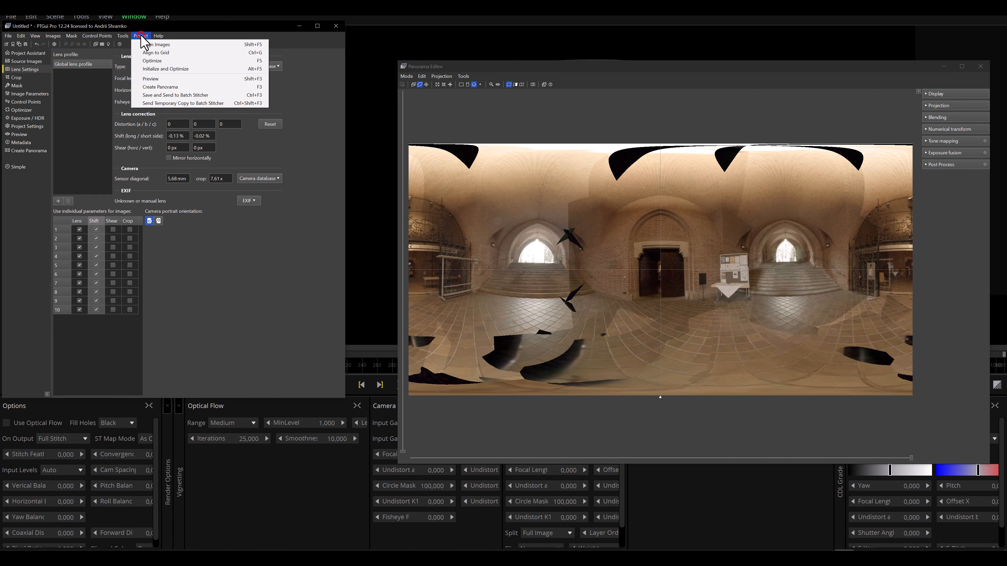
{"action": "left_click", "coordinate": [162, 69]}
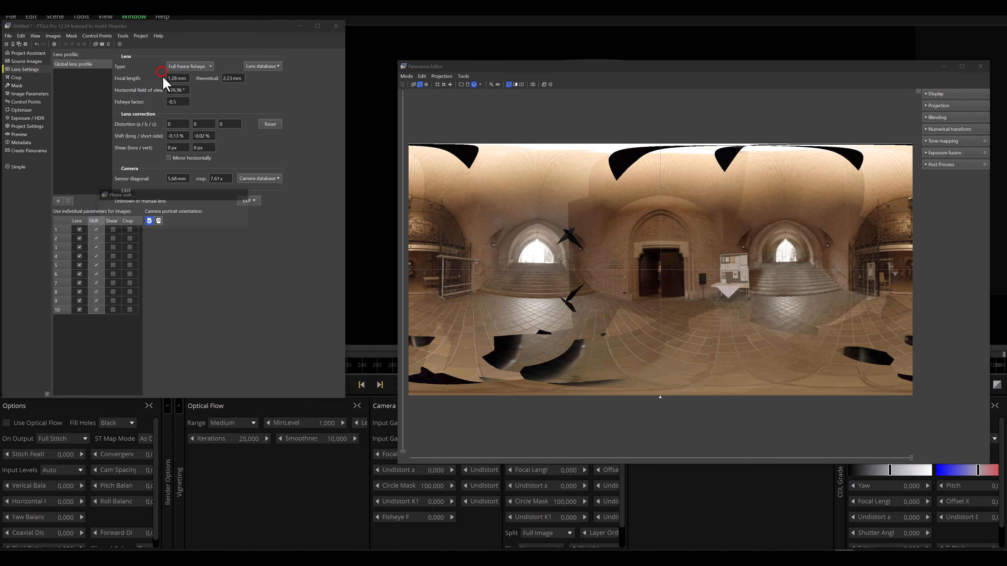
{"action": "left_click", "coordinate": [227, 250]}
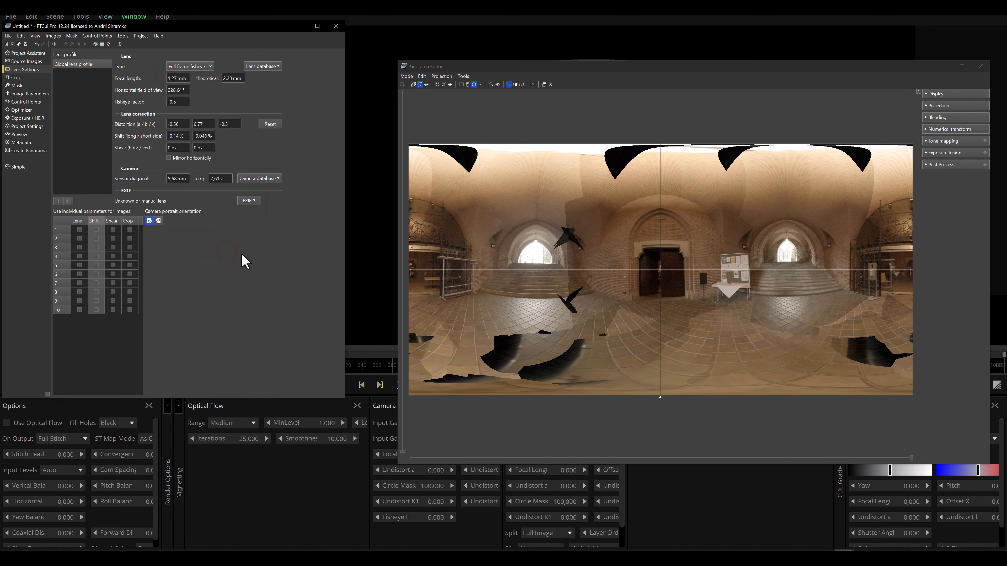
{"action": "key", "text": "F5"}
{"action": "key", "text": "F5"}
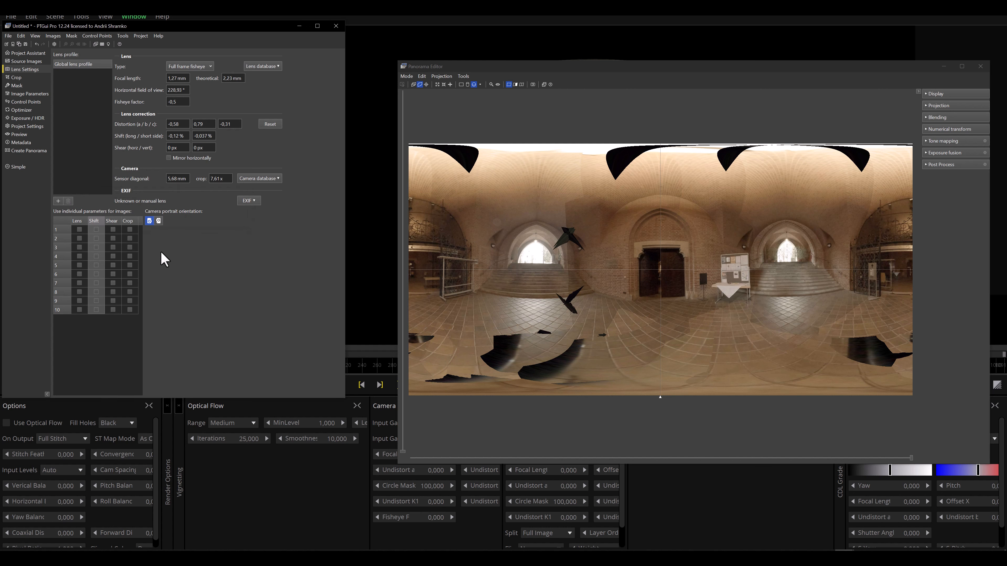
Enable individual lens parameters and individual shift parameters for all ten images, re-optimizing after each and accepting the changes
{"action": "left_click", "coordinate": [78, 223]}
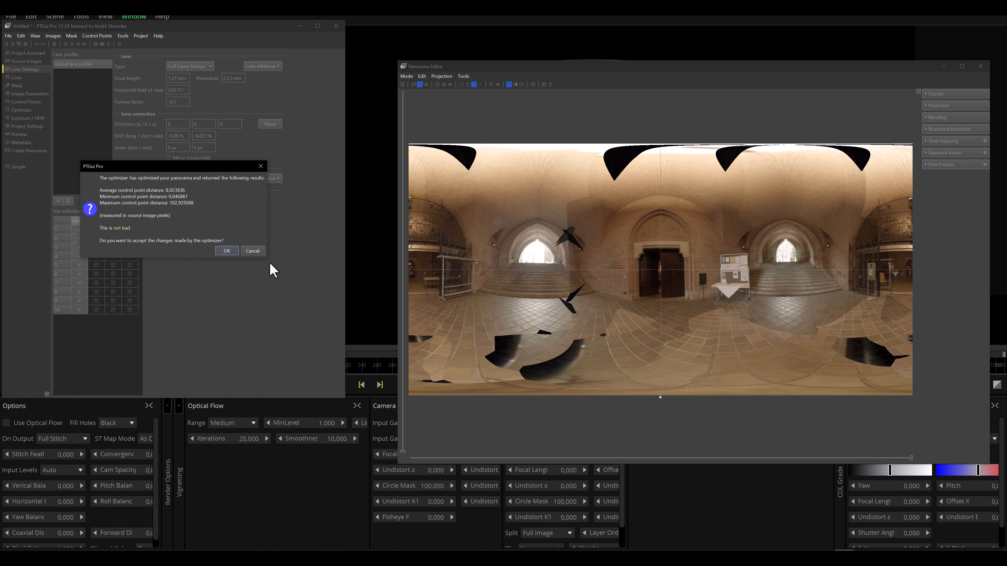
{"action": "left_click", "coordinate": [231, 251]}
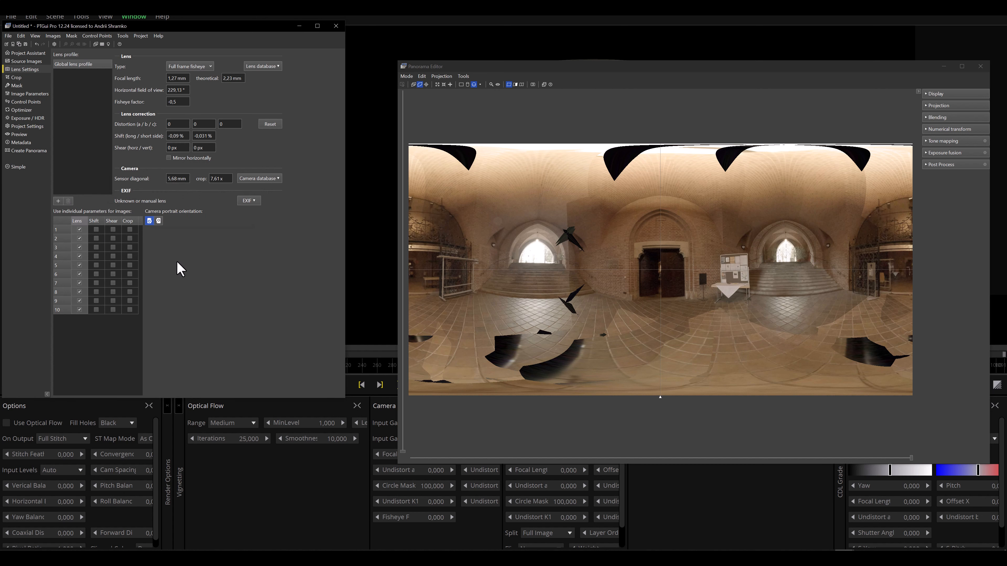
{"action": "left_click", "coordinate": [94, 221]}
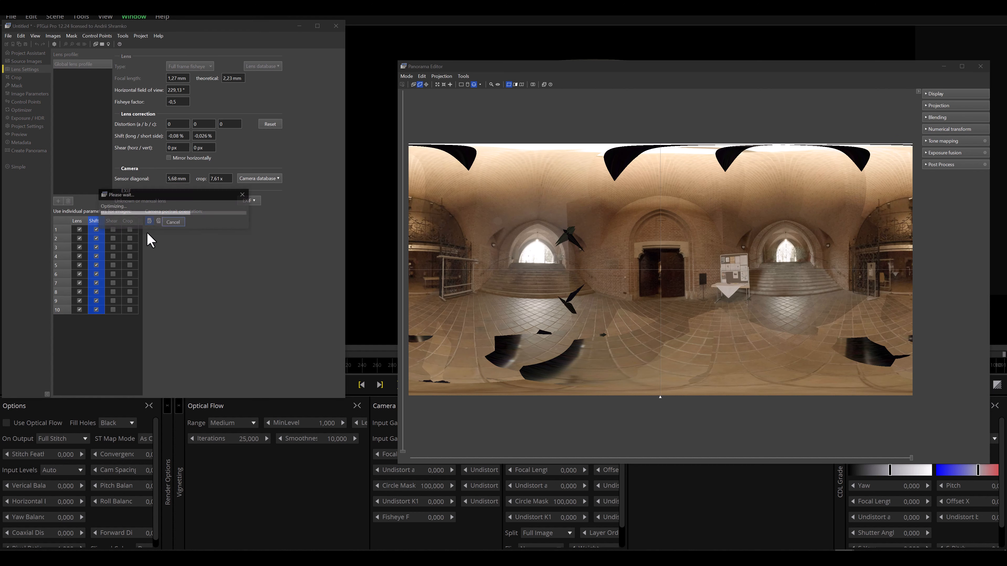
{"action": "left_click", "coordinate": [222, 250]}
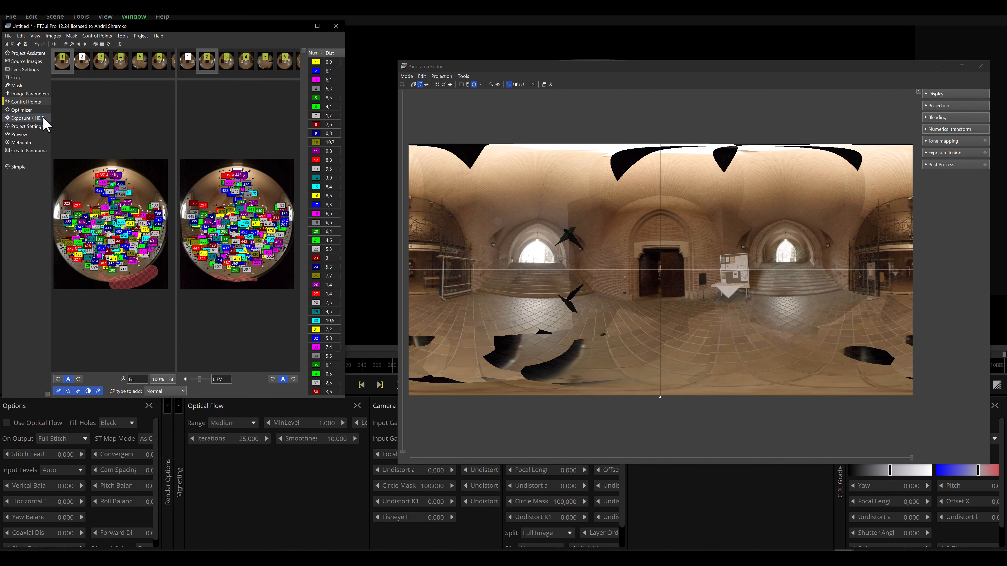
{"action": "left_click", "coordinate": [43, 118]}
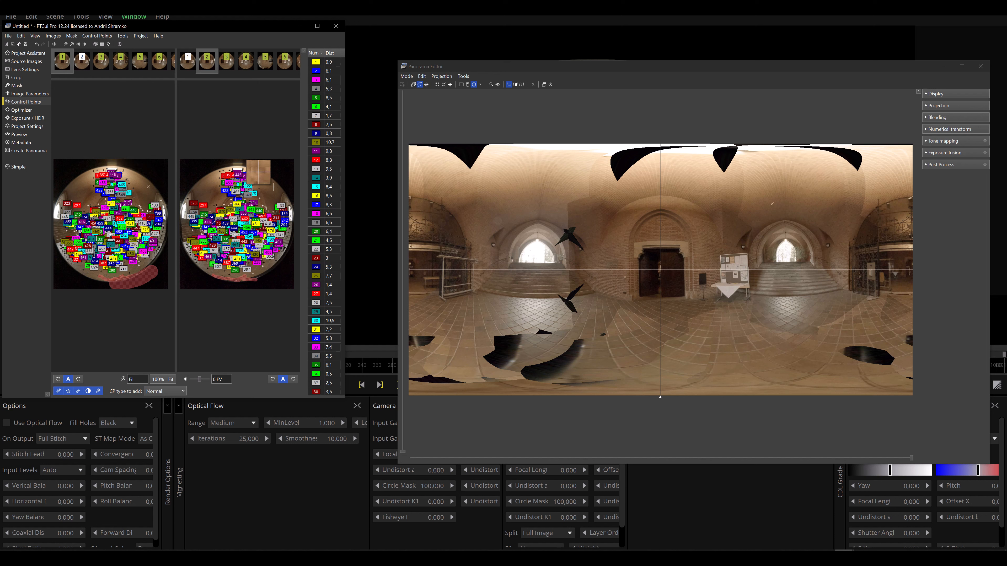
{"action": "left_click", "coordinate": [164, 203]}
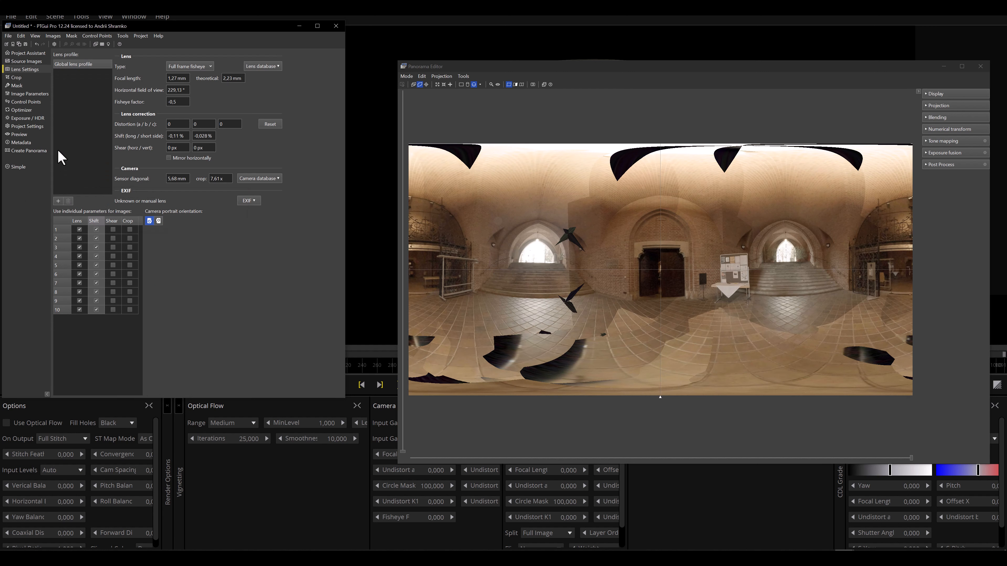
{"action": "left_click", "coordinate": [22, 61]}
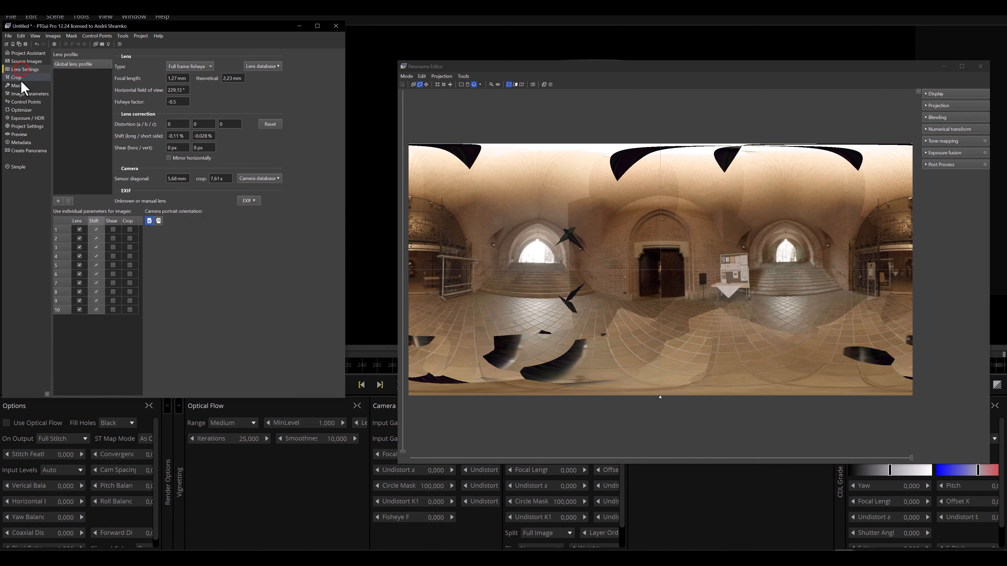
{"action": "left_click", "coordinate": [28, 61]}
{"action": "left_click", "coordinate": [29, 70]}
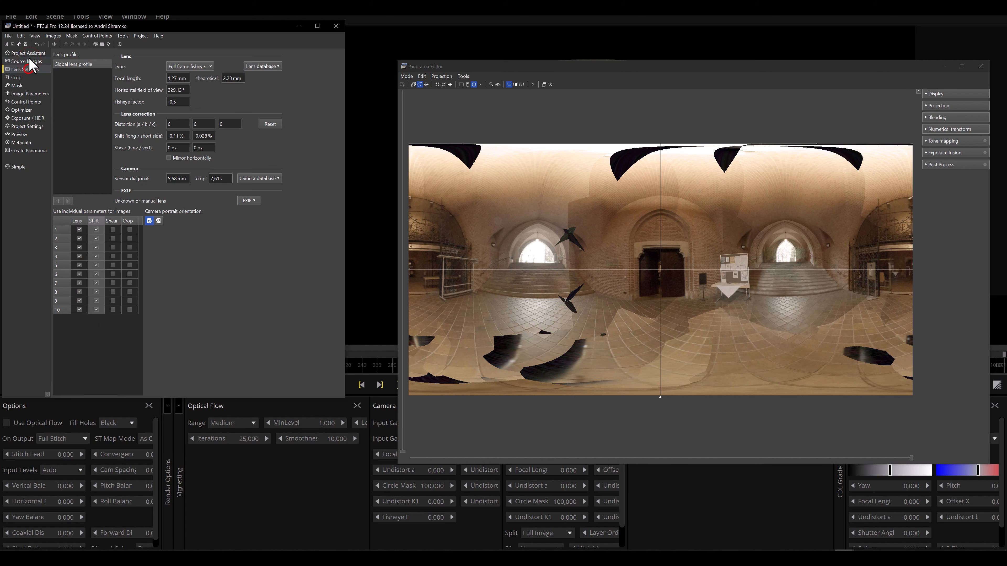
{"action": "left_click", "coordinate": [27, 53]}
{"action": "left_click", "coordinate": [27, 61]}
{"action": "left_click", "coordinate": [28, 69]}
{"action": "left_click", "coordinate": [27, 61]}
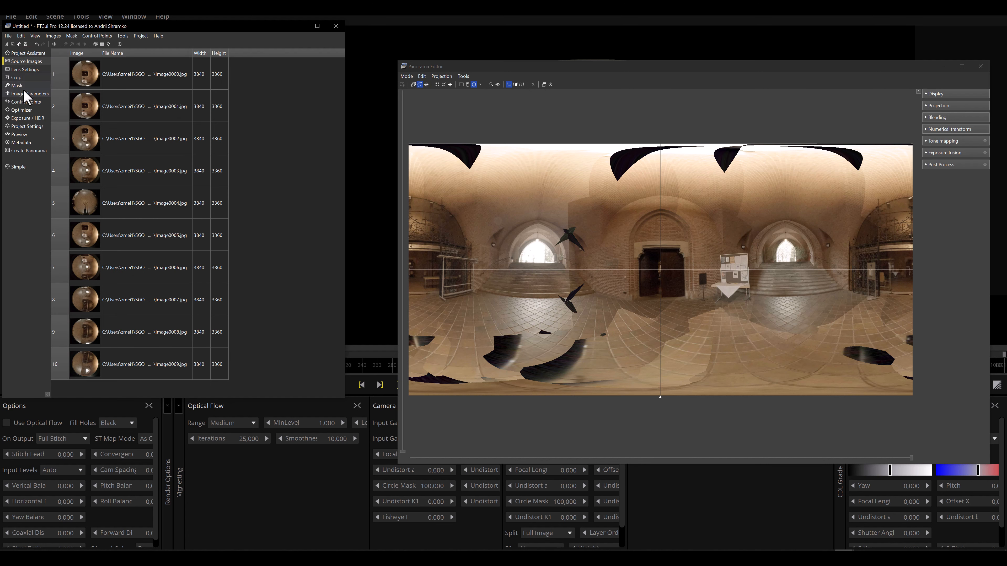
Reduce the mask brush to a very small size and paint straight, evenly spaced vertical red mask lines across the whole of image 1
{"action": "left_click", "coordinate": [17, 85]}
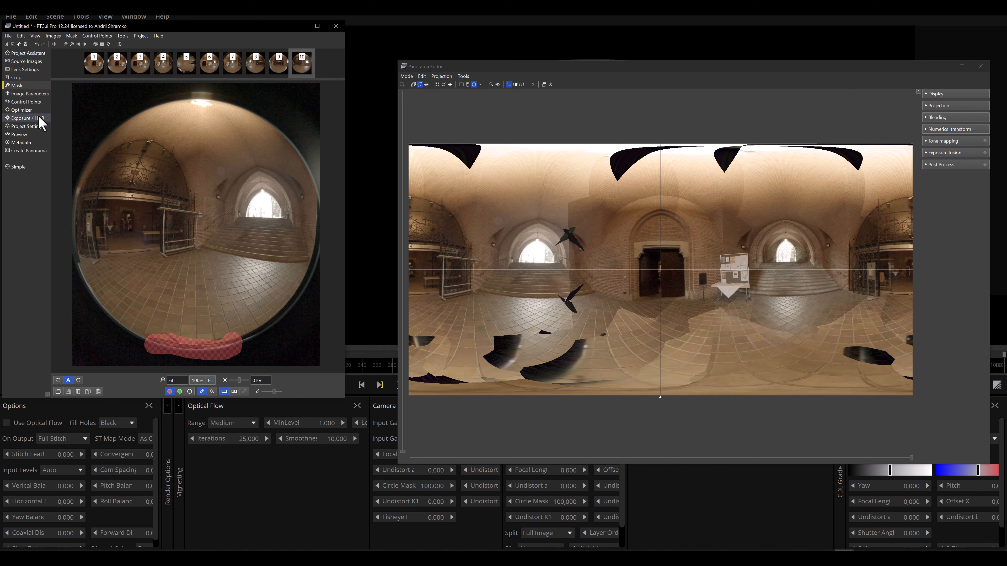
{"action": "left_click", "coordinate": [94, 71]}
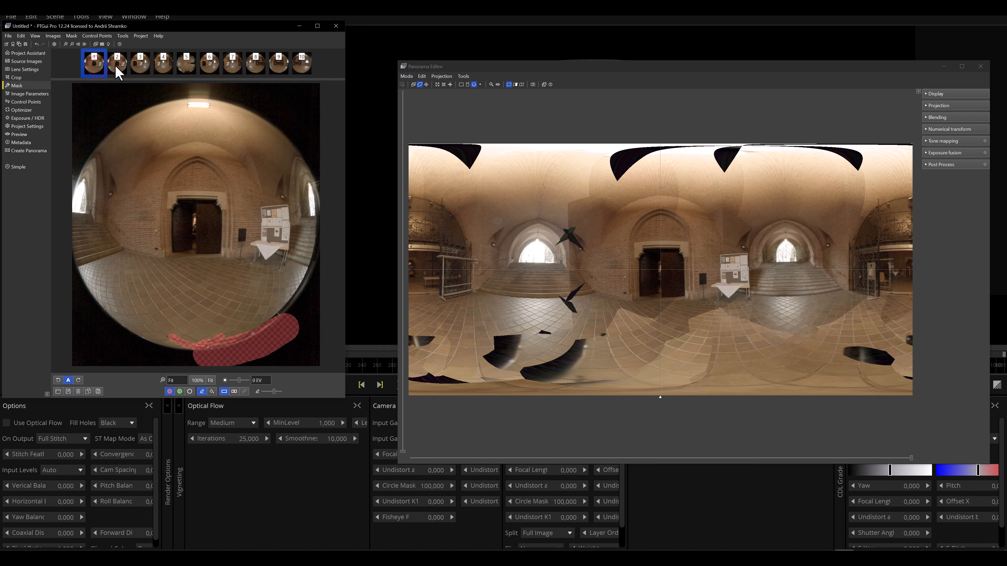
{"action": "left_click", "coordinate": [114, 71]}
{"action": "left_click", "coordinate": [95, 69]}
{"action": "left_click_drag", "start_coordinate": [273, 392], "coordinate": [261, 394]}
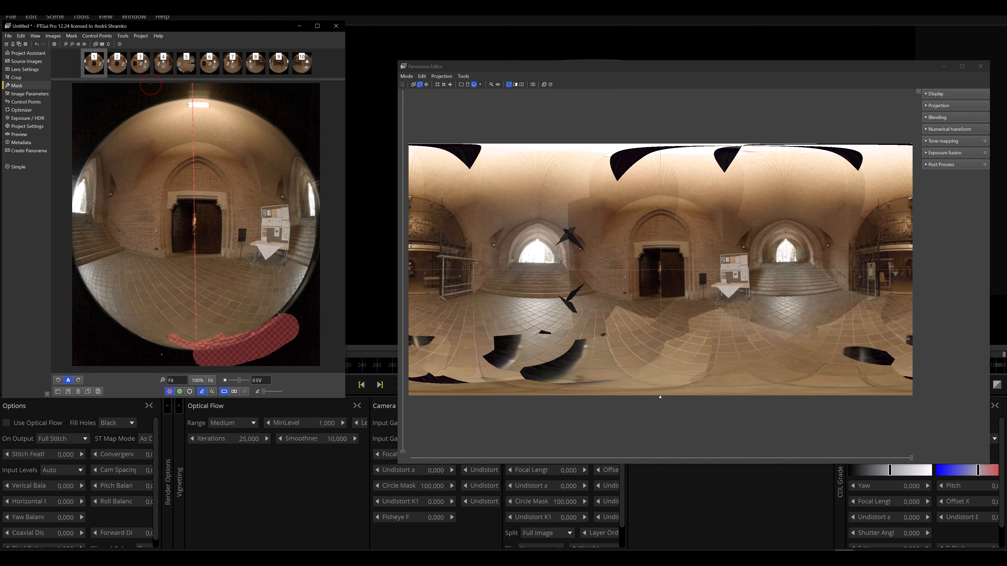
{"action": "left_click", "coordinate": [160, 363], "text": "shift"}
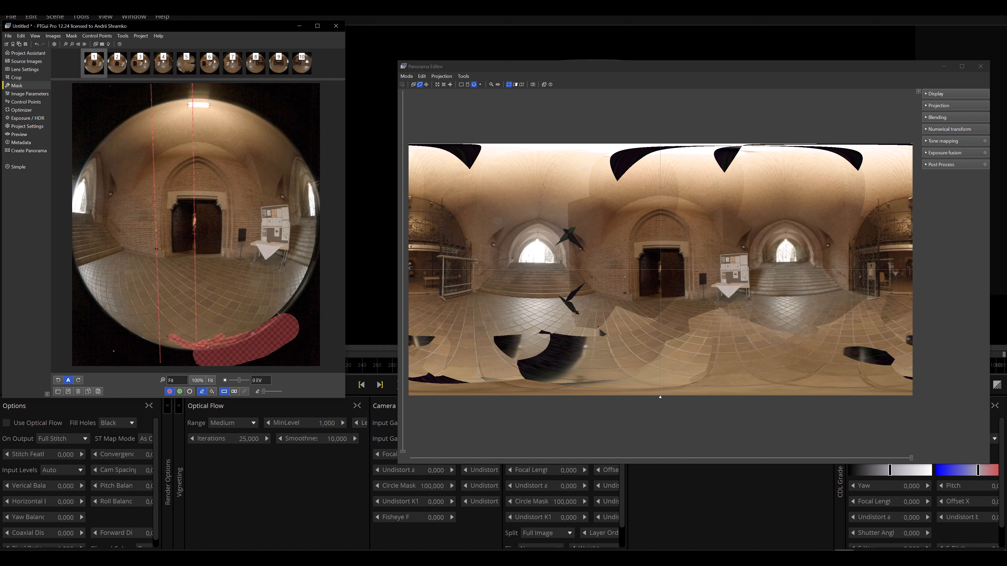
{"action": "left_click", "coordinate": [113, 351], "text": "shift"}
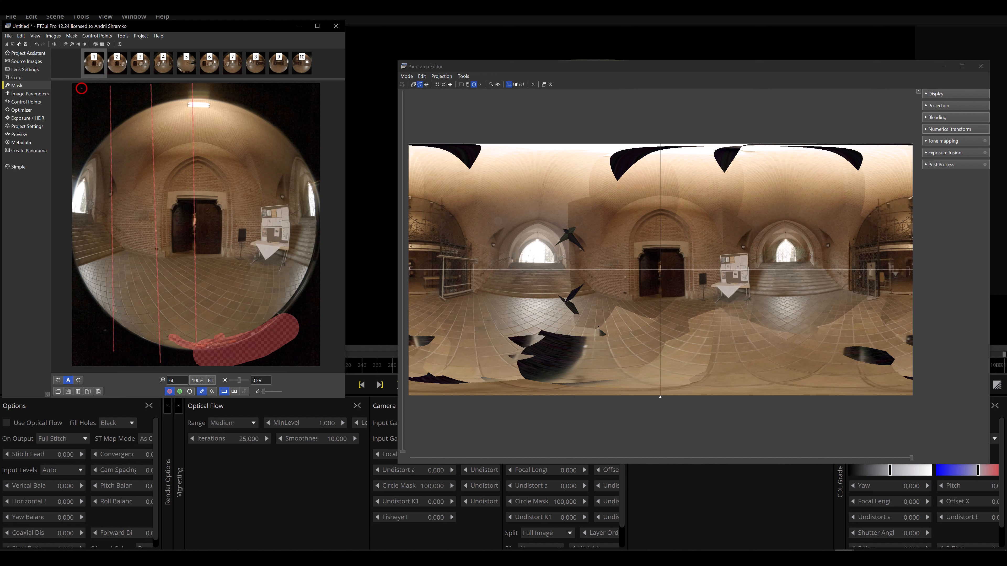
{"action": "left_click", "coordinate": [86, 342], "text": "shift"}
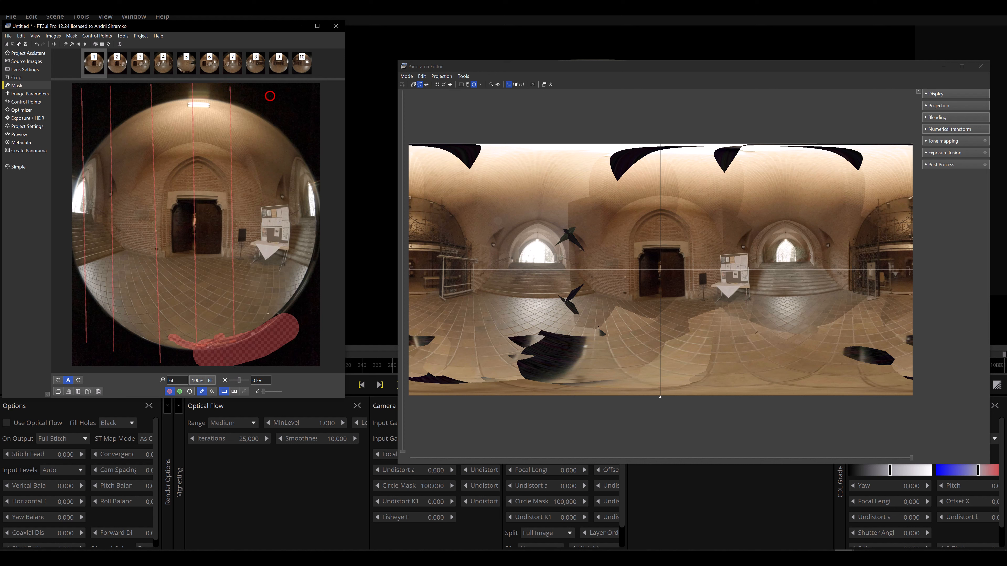
{"action": "left_click", "coordinate": [263, 350], "text": "shift"}
{"action": "left_click", "coordinate": [300, 328], "text": "shift"}
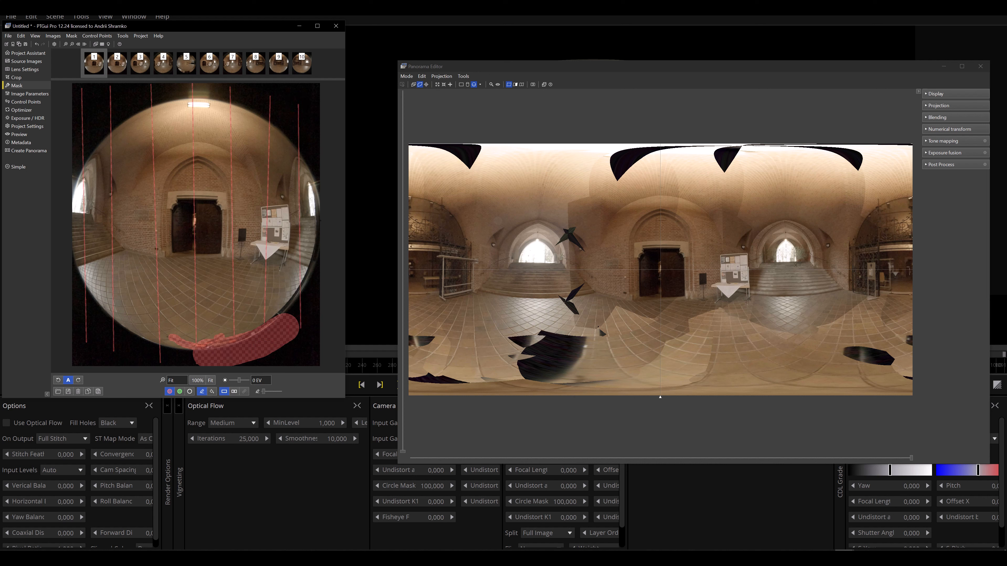
Paint straight horizontal red mask lines across image 1 so they form a grid with the vertical ones
{"action": "left_click", "coordinate": [319, 220], "text": "shift"}
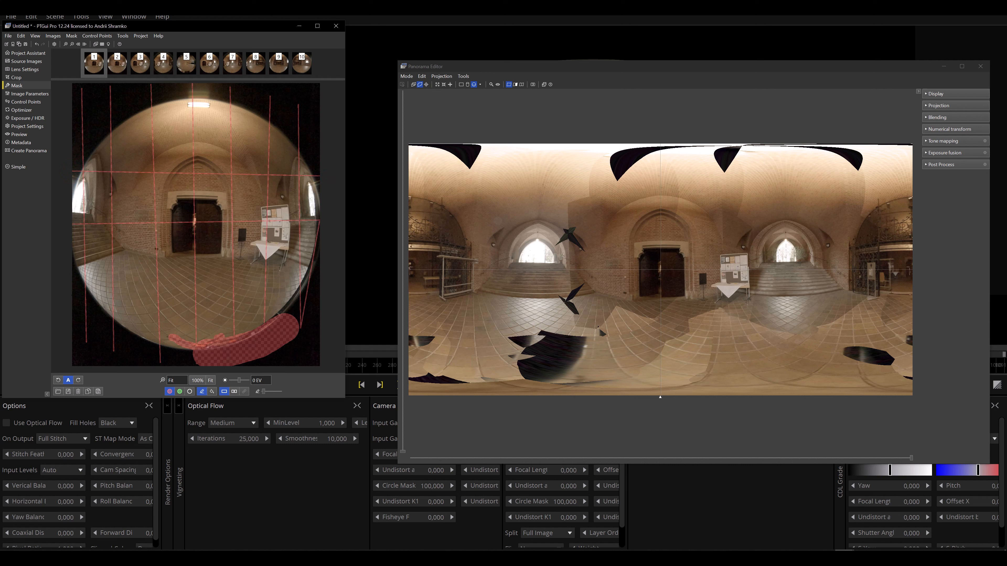
{"action": "left_click", "coordinate": [316, 308], "text": "shift"}
{"action": "left_click", "coordinate": [62, 317], "text": "shift"}
Paste the copied mask of image 1 onto images 2 to 10 in the source image list
{"action": "left_click", "coordinate": [26, 61]}
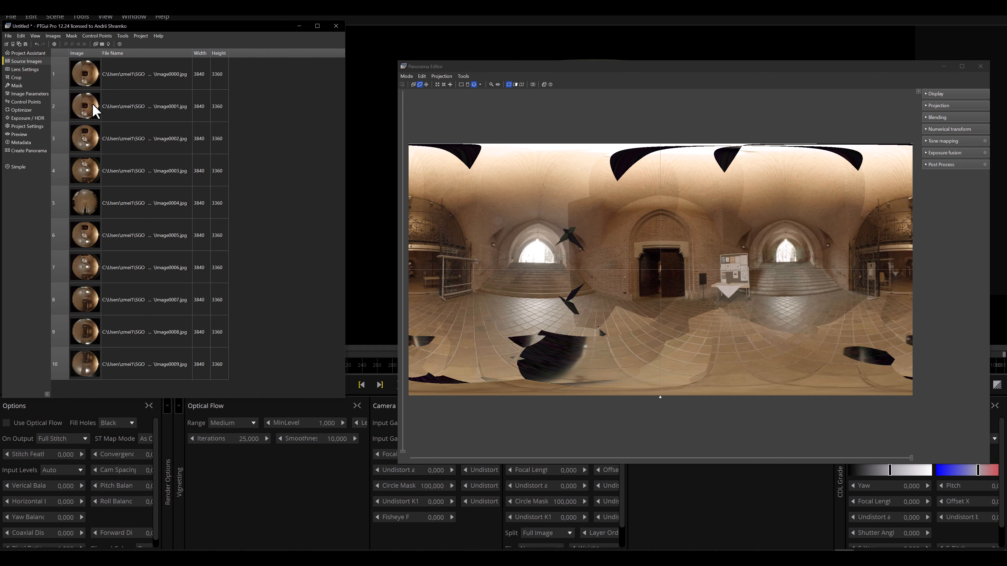
{"action": "left_click", "coordinate": [95, 111]}
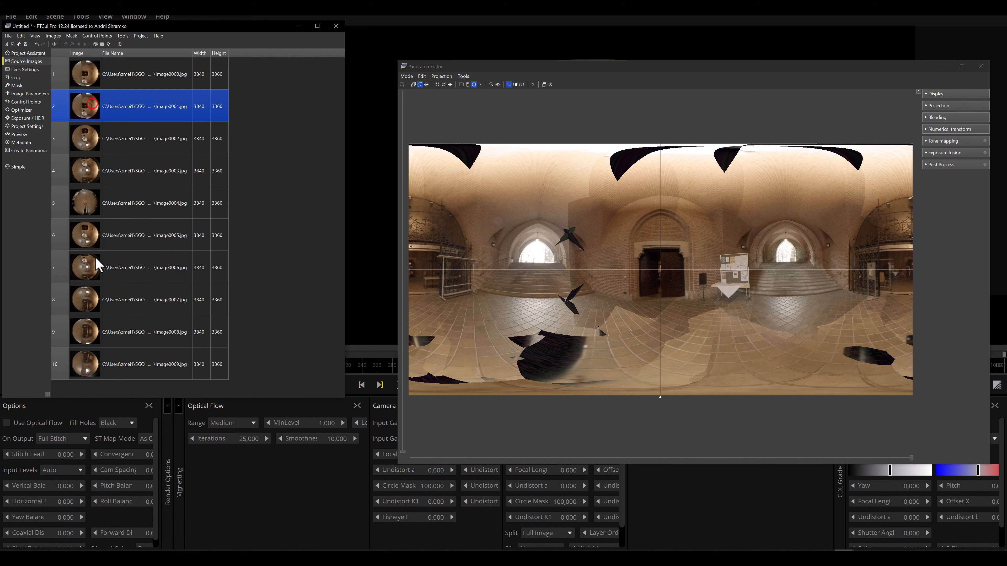
{"action": "left_click", "coordinate": [81, 363], "text": "shift"}
{"action": "right_click", "coordinate": [83, 364]}
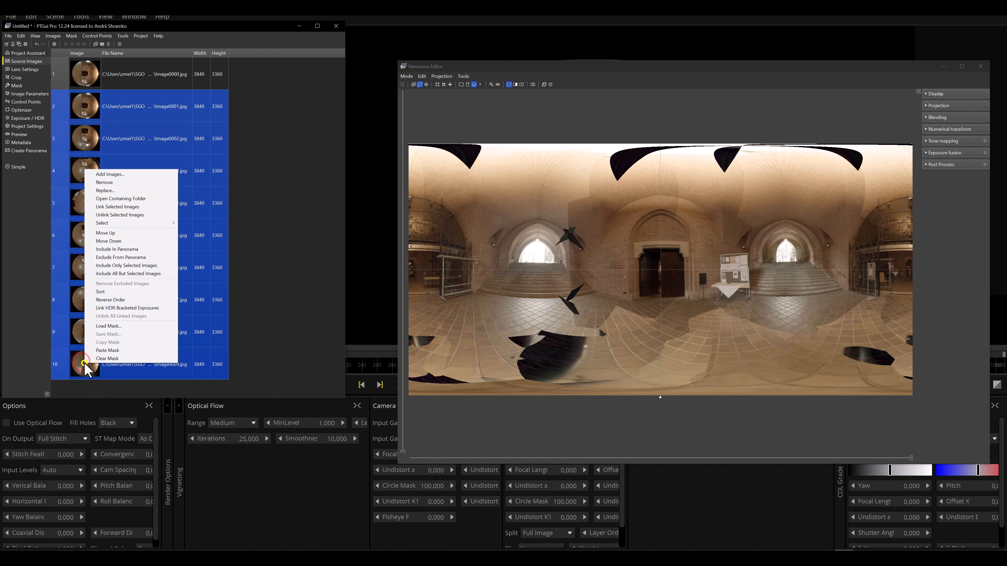
{"action": "left_click", "coordinate": [106, 350]}
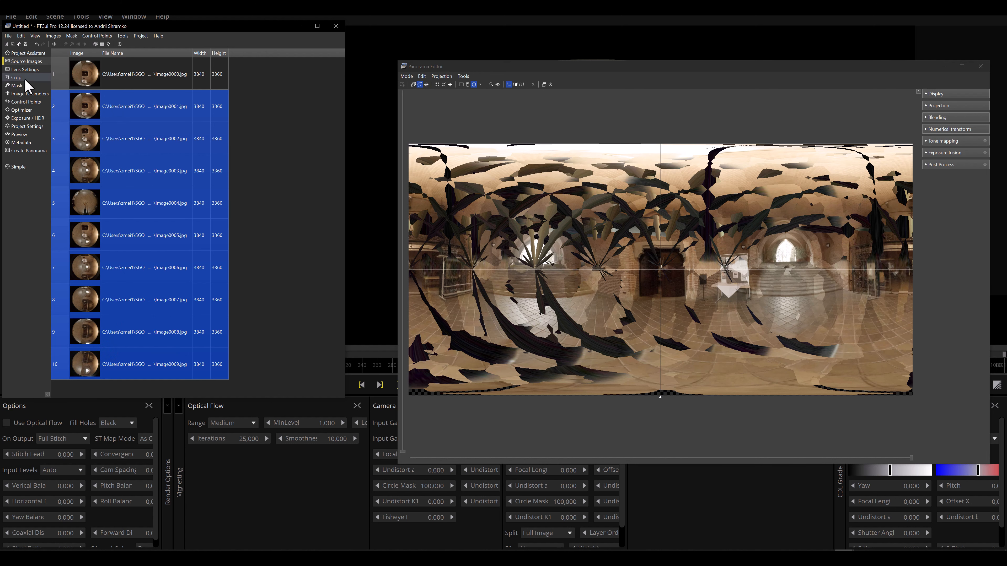
Check the pasted grid mask on images 2 to 10 one after another
{"action": "left_click", "coordinate": [25, 69]}
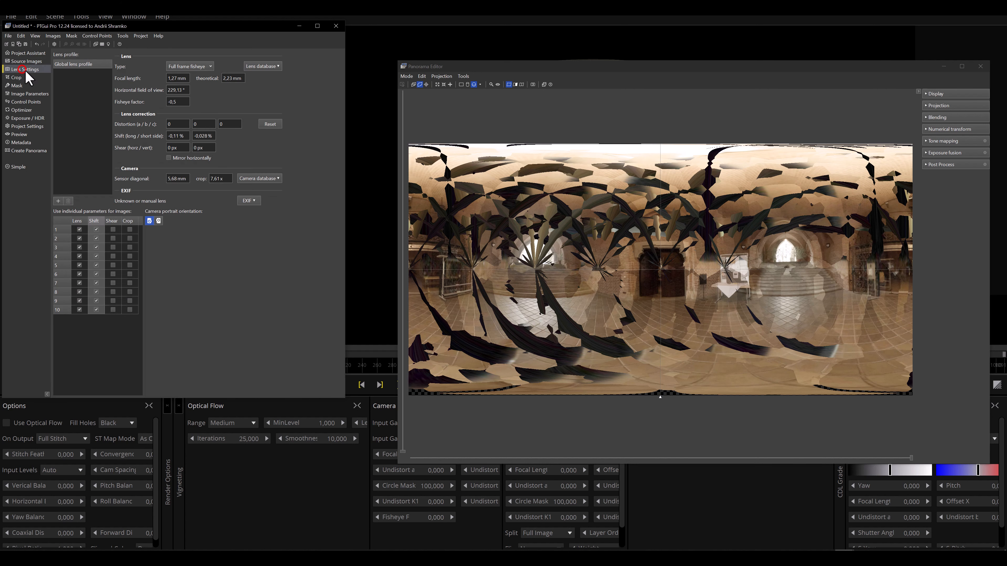
{"action": "left_click", "coordinate": [18, 86]}
{"action": "left_click", "coordinate": [25, 95]}
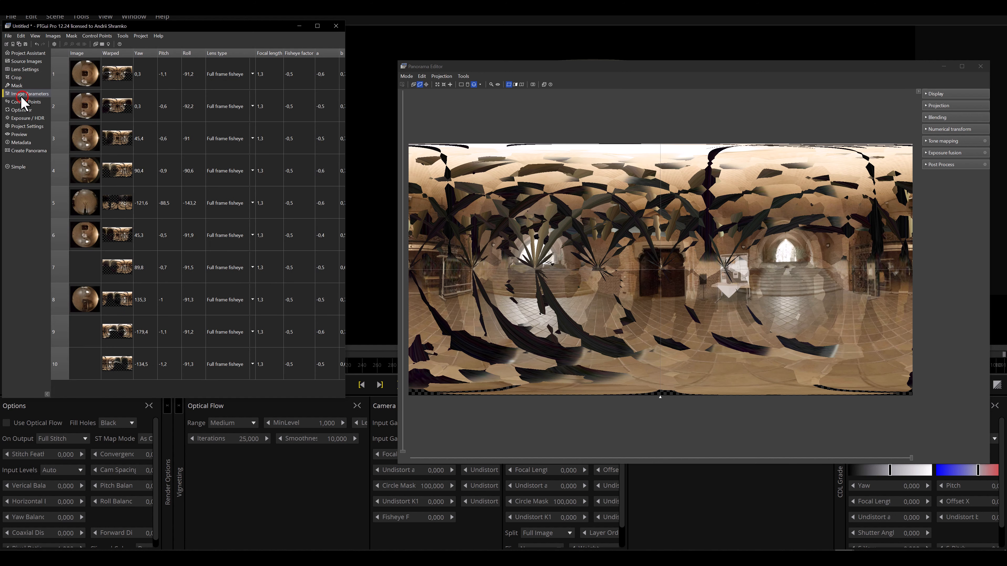
{"action": "left_click", "coordinate": [17, 86]}
{"action": "left_click", "coordinate": [116, 63]}
{"action": "left_click", "coordinate": [141, 64]}
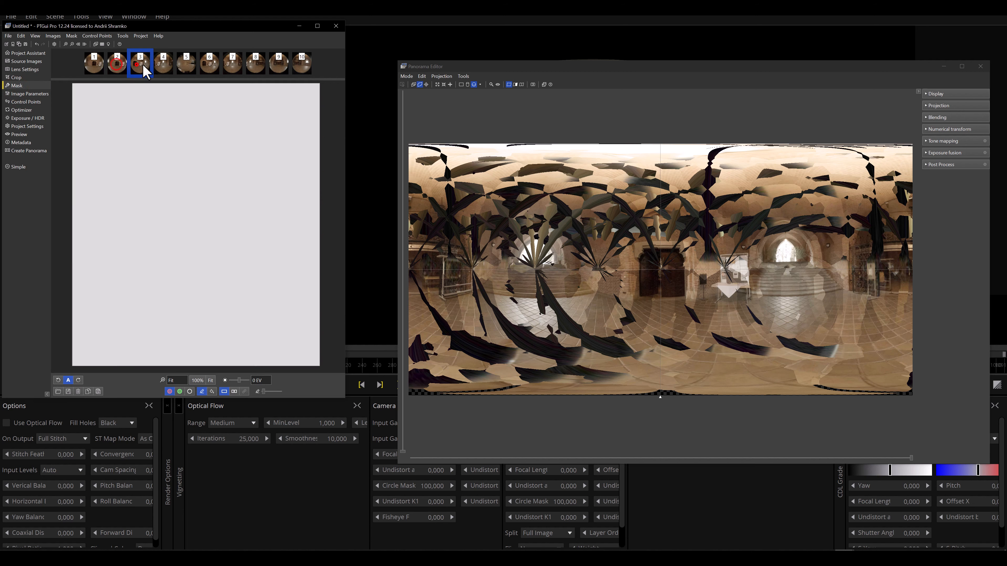
{"action": "left_click", "coordinate": [163, 66]}
{"action": "left_click", "coordinate": [184, 67]}
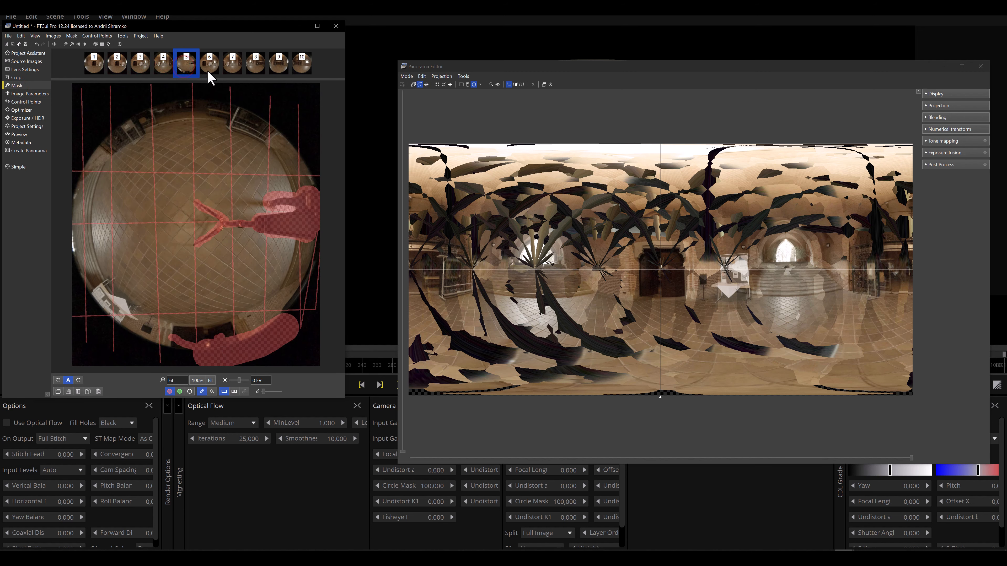
{"action": "left_click", "coordinate": [210, 65]}
{"action": "left_click", "coordinate": [232, 65]}
{"action": "left_click", "coordinate": [256, 67]}
{"action": "left_click", "coordinate": [272, 68]}
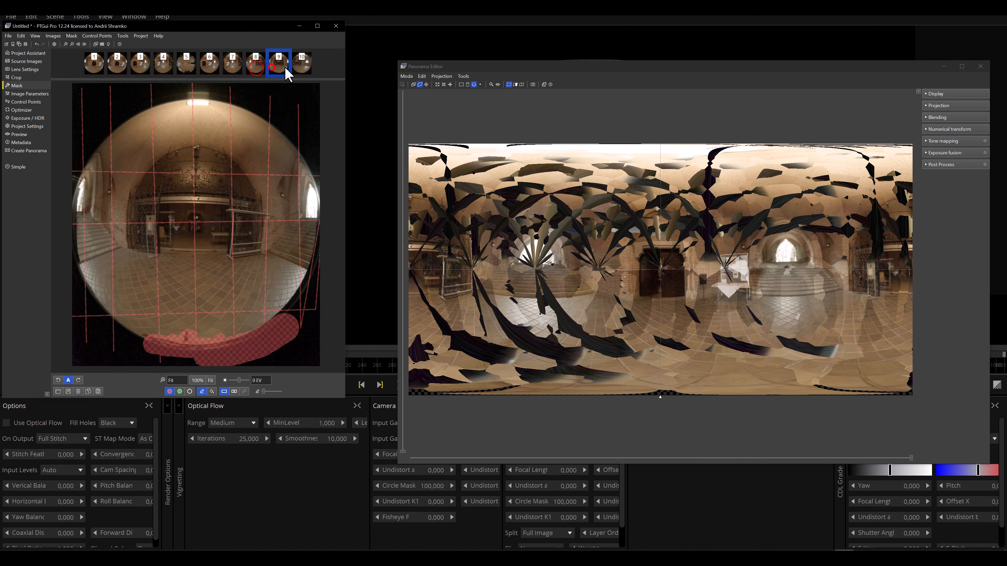
{"action": "left_click", "coordinate": [300, 67]}
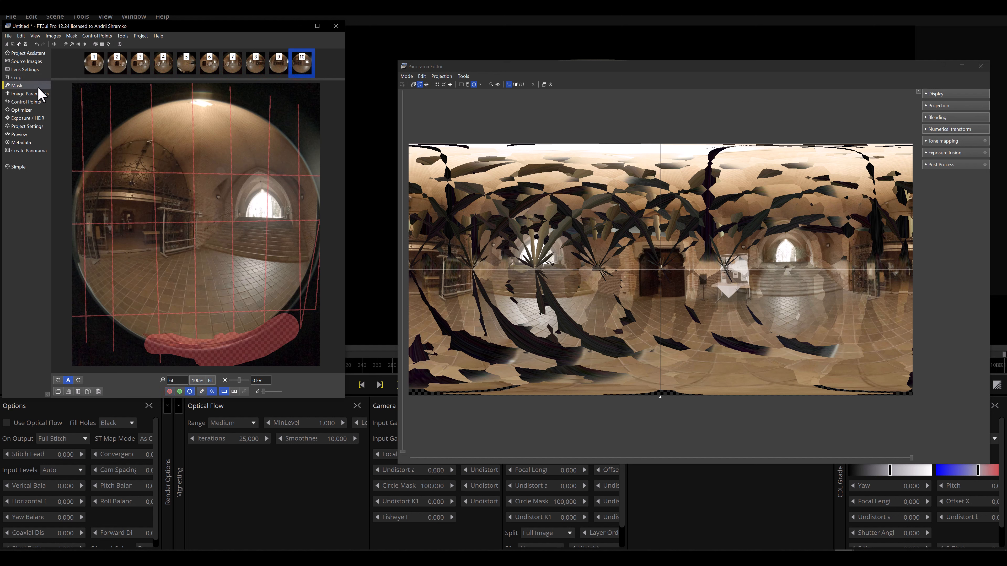
Align the images again with the grid masks applied and display their image parameters
{"action": "key", "text": "F5"}
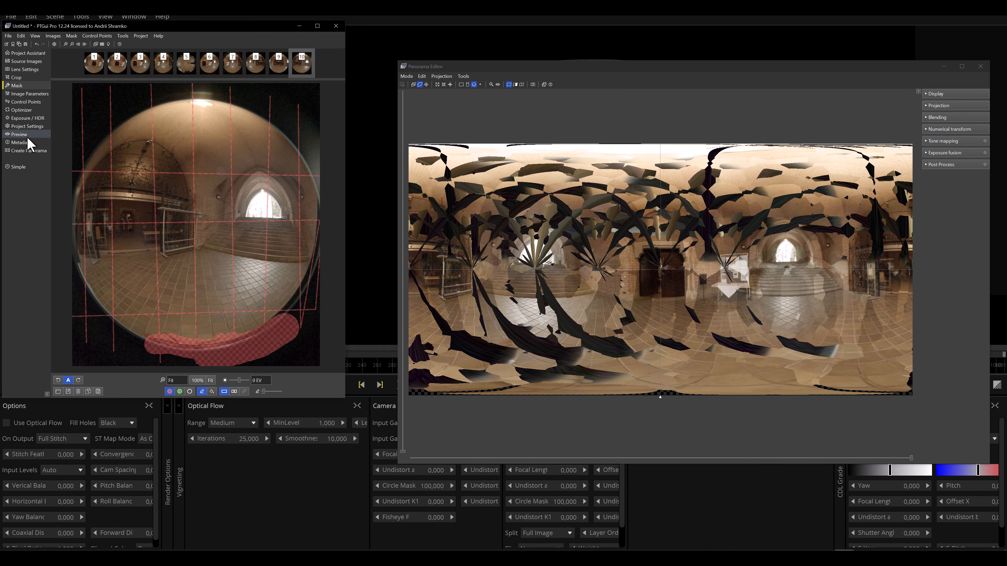
{"action": "key", "text": "F5"}
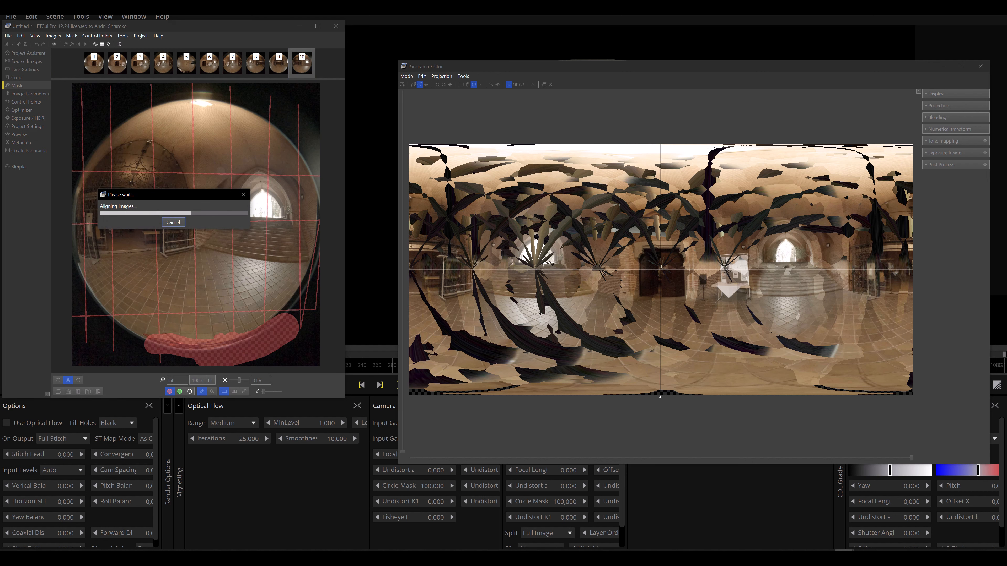
{"action": "left_click", "coordinate": [25, 95]}
Save the PTGui project as a template named 1 in the folder Tuorials\Stitching\gopro180\Unterkirche\90 on the NVME2TB (E:) drive
{"action": "left_click", "coordinate": [9, 35]}
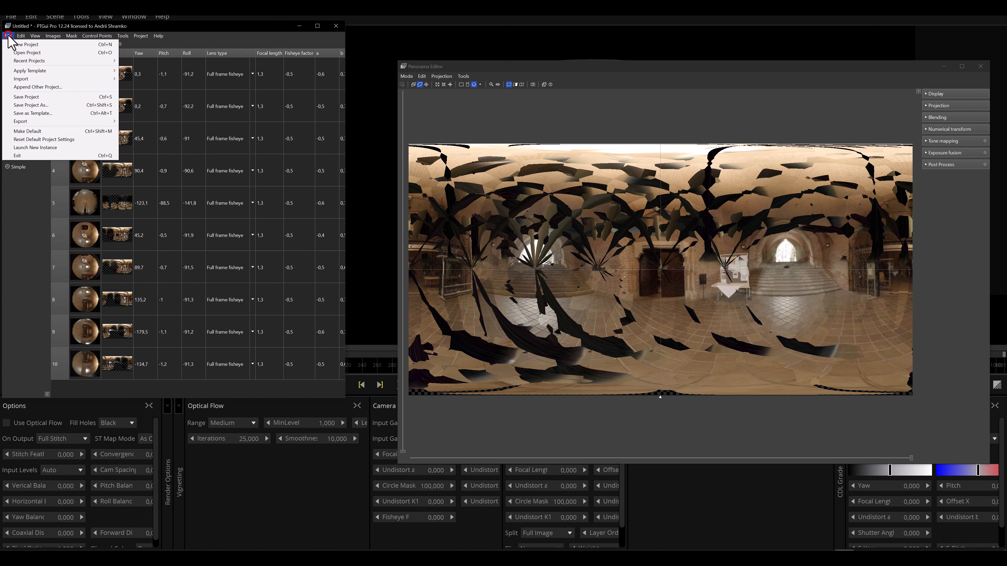
{"action": "left_click", "coordinate": [40, 114]}
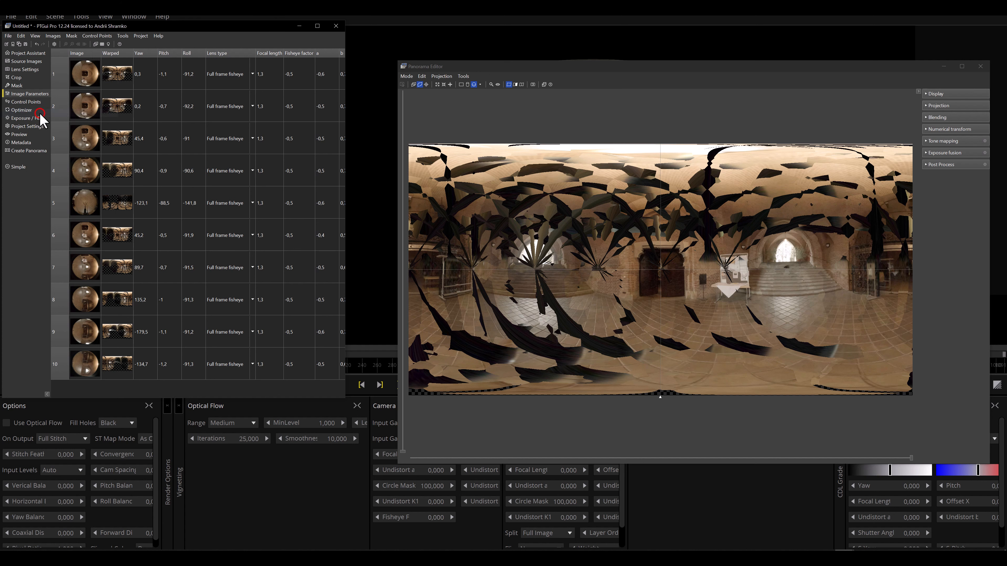
{"action": "scroll", "coordinate": [69, 264], "scroll_direction": "down", "scroll_amount": 2}
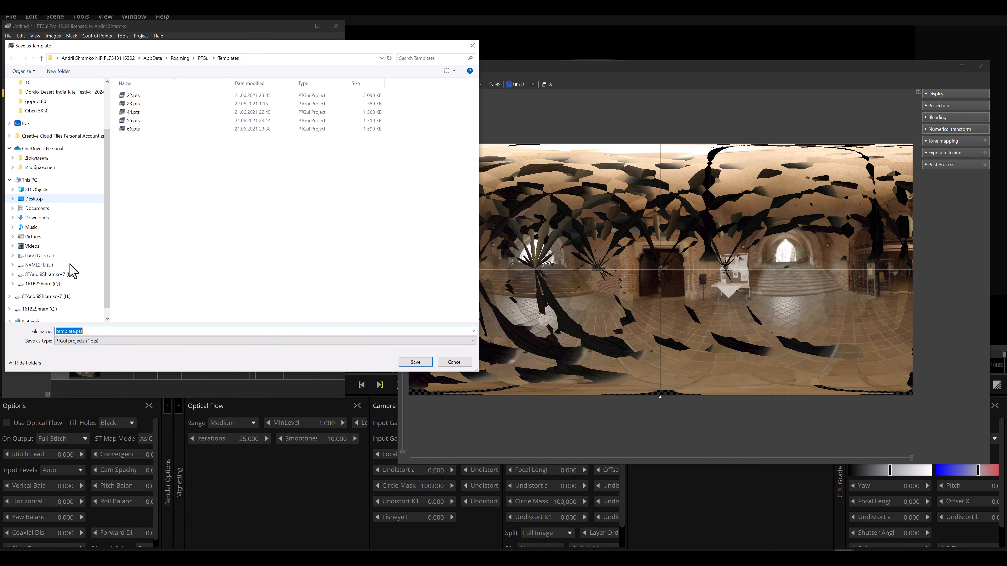
{"action": "scroll", "coordinate": [72, 272], "scroll_direction": "down", "scroll_amount": 1}
{"action": "left_click", "coordinate": [44, 255]}
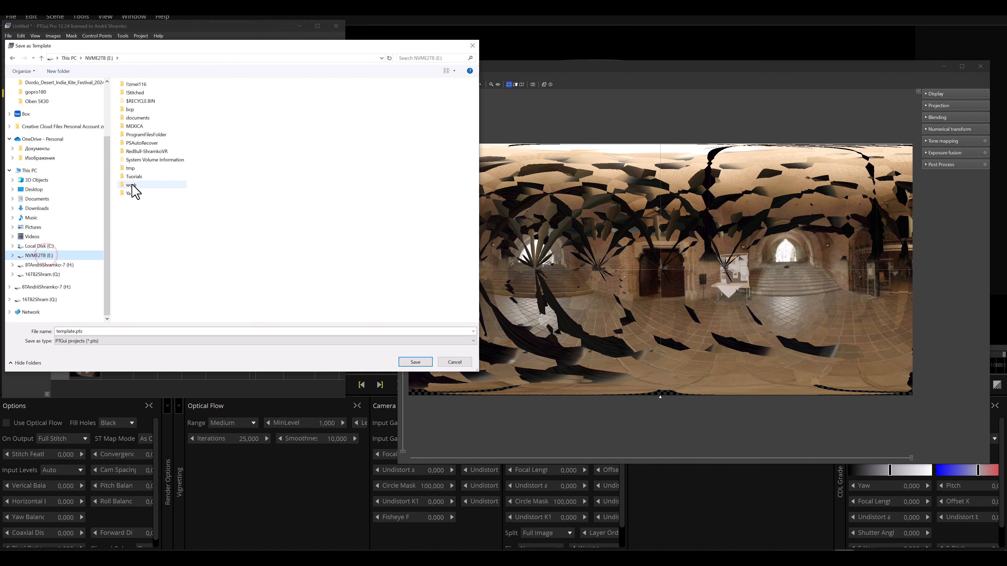
{"action": "double_click", "coordinate": [133, 177]}
{"action": "double_click", "coordinate": [139, 104]}
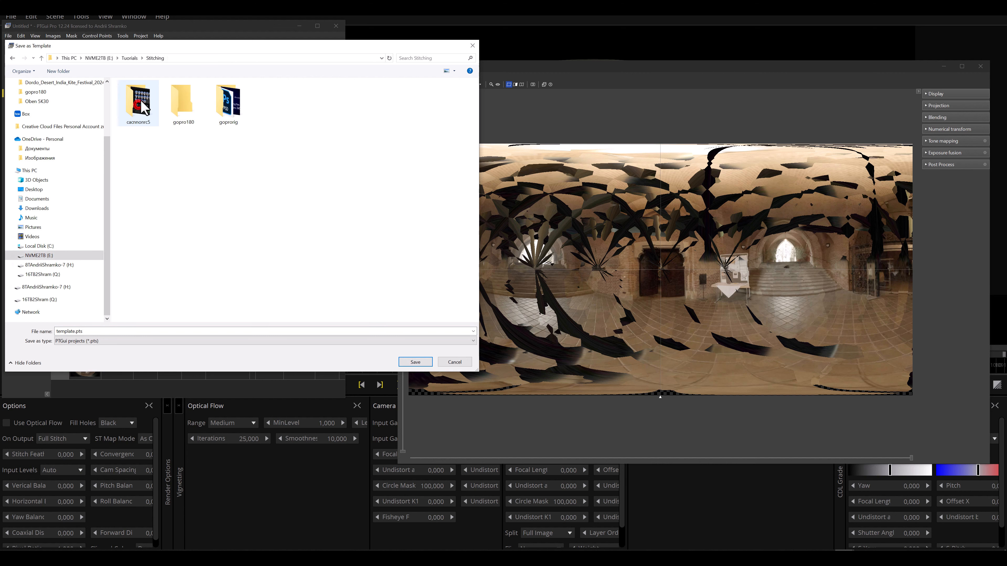
{"action": "double_click", "coordinate": [190, 110]}
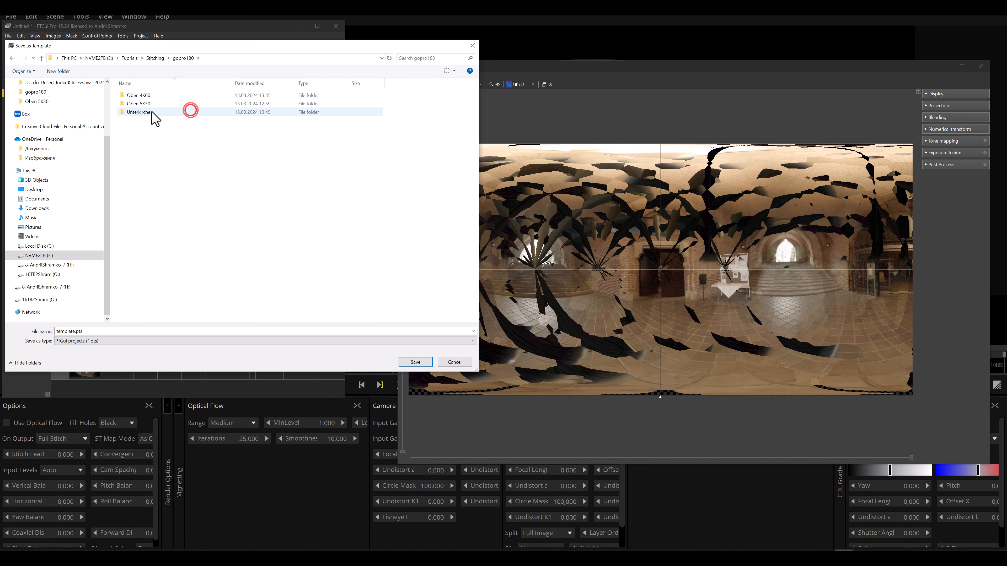
{"action": "double_click", "coordinate": [142, 111]}
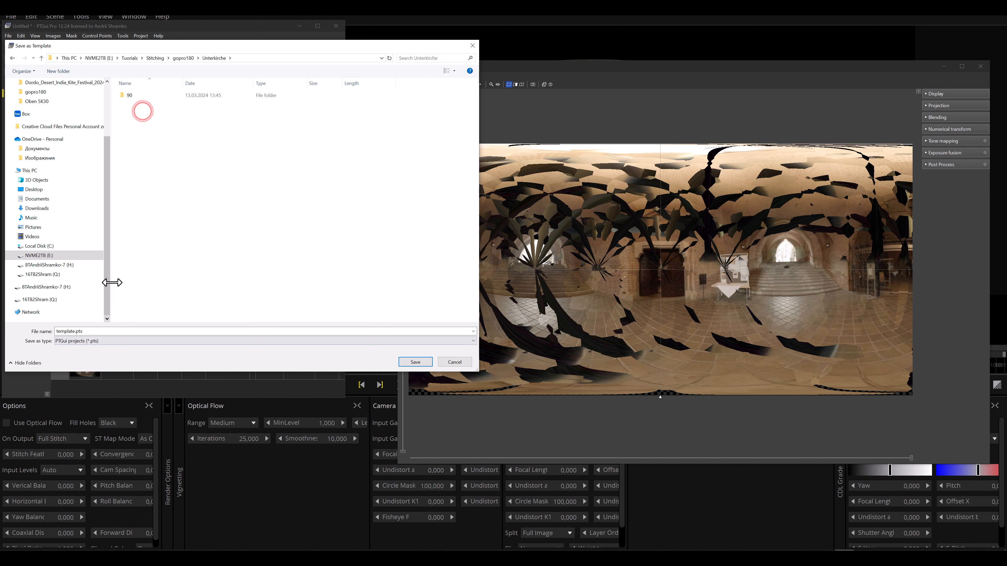
{"action": "double_click", "coordinate": [130, 96]}
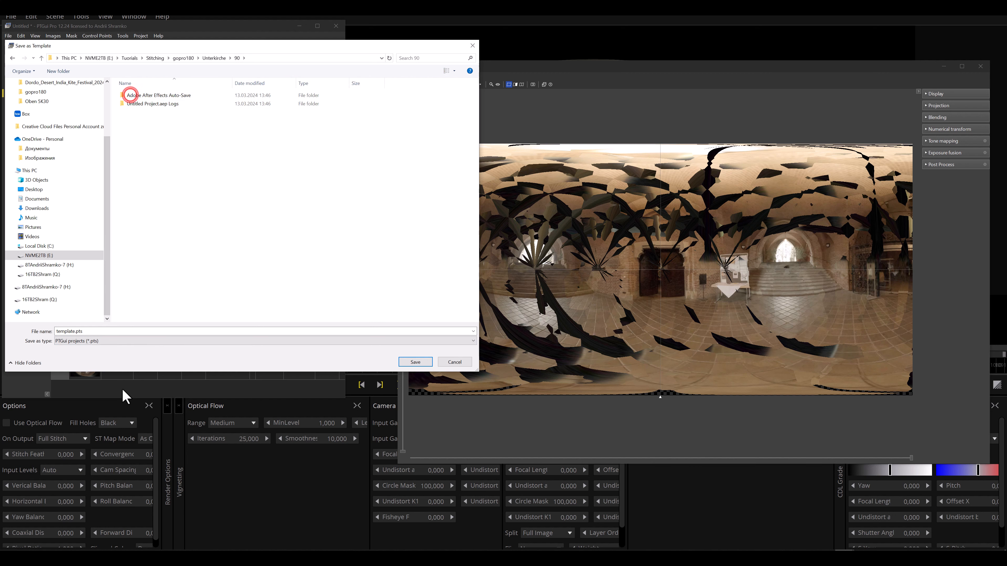
{"action": "double_click", "coordinate": [93, 331]}
{"action": "type", "text": "1"}
{"action": "left_click", "coordinate": [423, 361]}
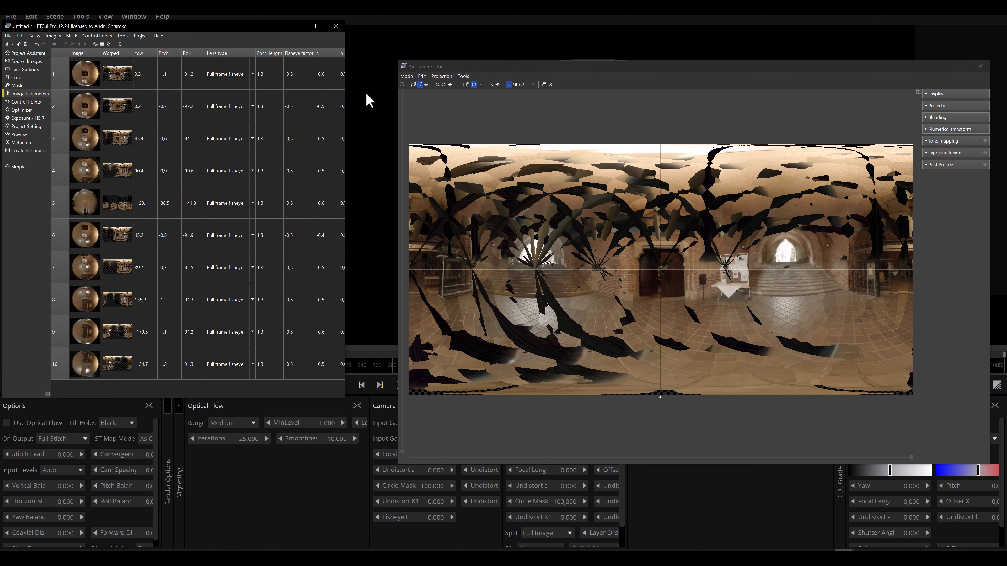
Switch to Mistika VR and duplicate the unstitched scene on the storyboard
{"action": "left_click", "coordinate": [321, 519]}
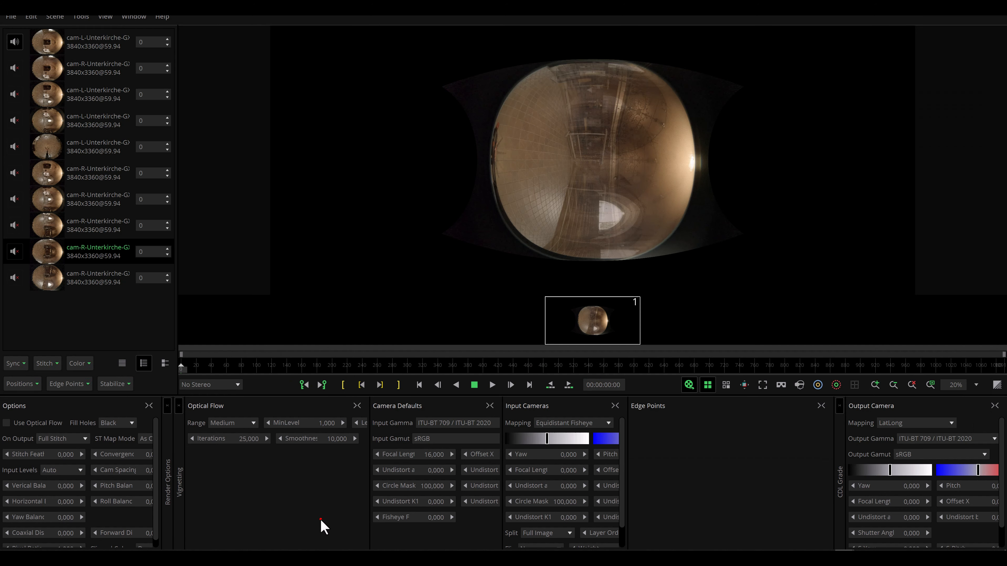
{"action": "right_click", "coordinate": [586, 325]}
{"action": "left_click", "coordinate": [614, 322]}
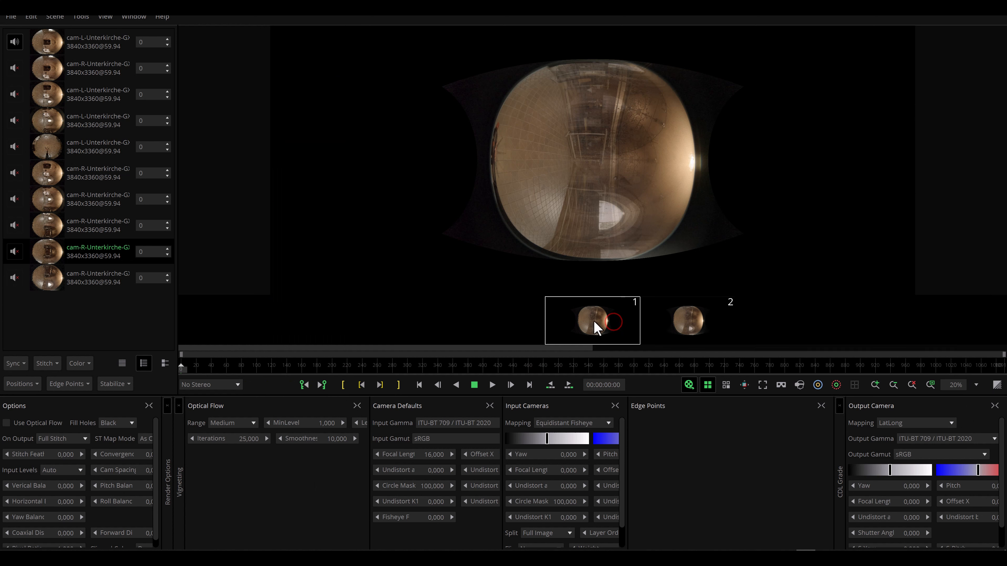
Import the saved PTGui template as the stitch of the first scene
{"action": "left_click", "coordinate": [88, 322]}
{"action": "left_click", "coordinate": [72, 320]}
{"action": "left_click", "coordinate": [49, 365]}
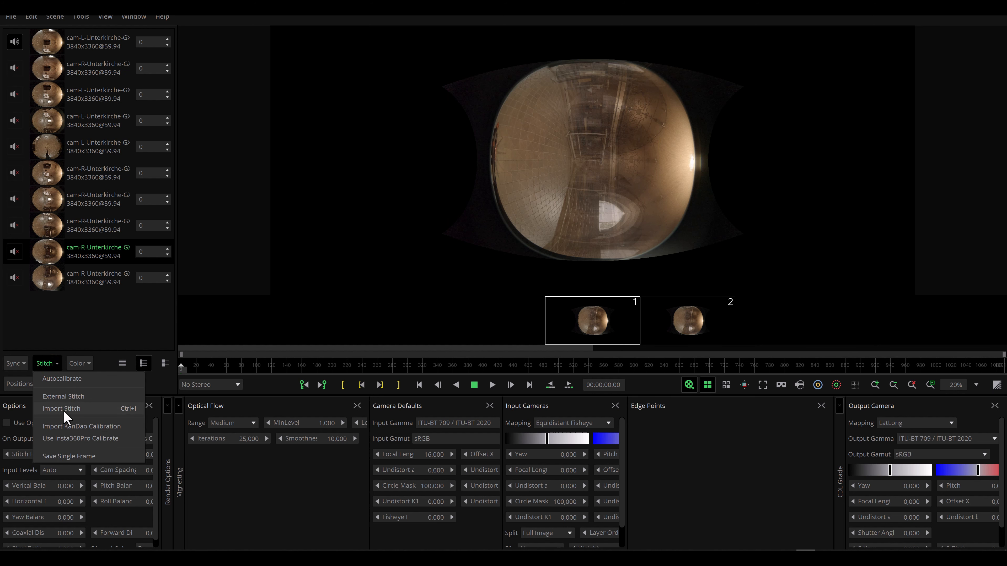
{"action": "left_click", "coordinate": [73, 319]}
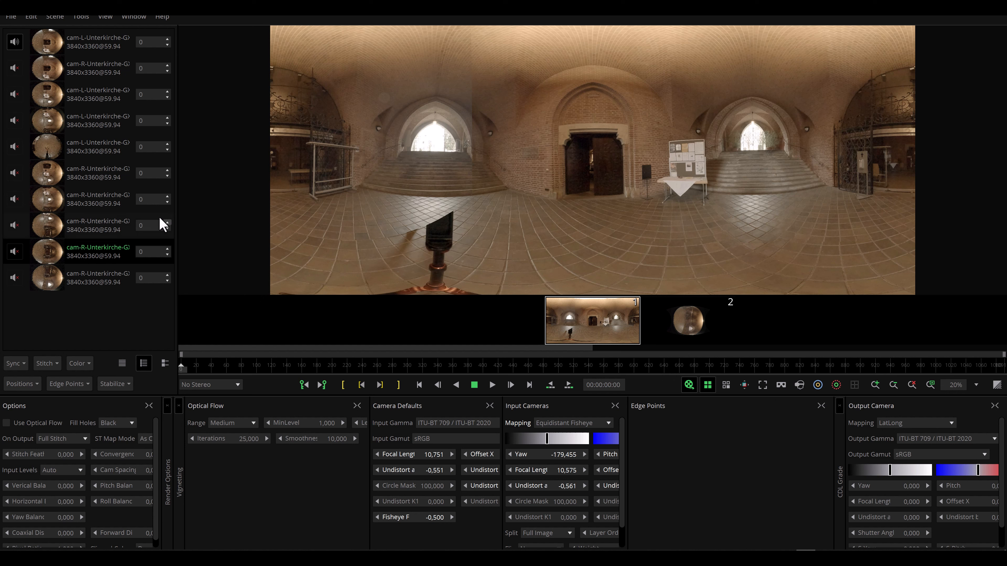
Disable the third to tenth input cameras of the first scene so that only the first left and right cameras remain enabled
{"action": "left_click", "coordinate": [86, 96]}
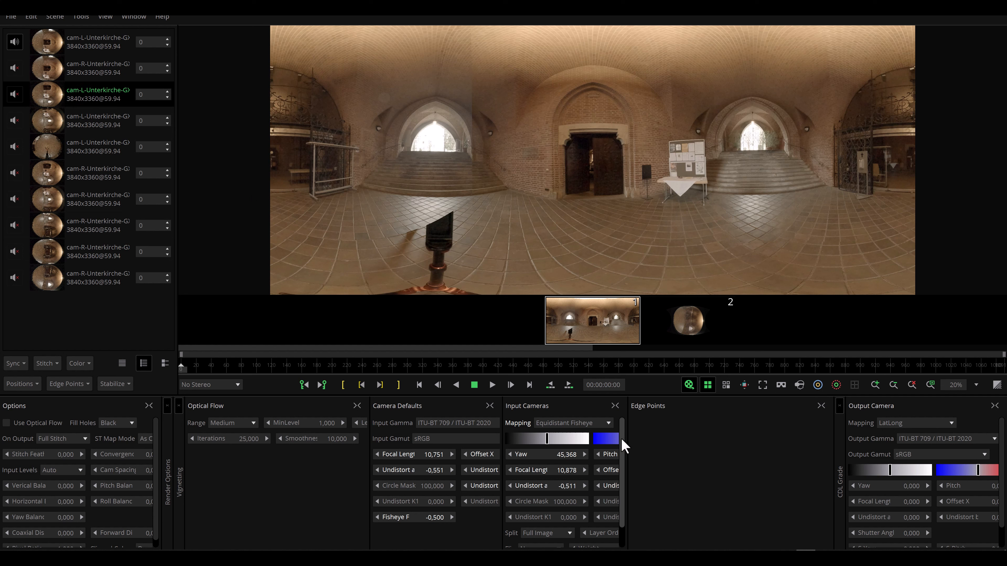
{"action": "left_click_drag", "start_coordinate": [628, 438], "coordinate": [702, 437]}
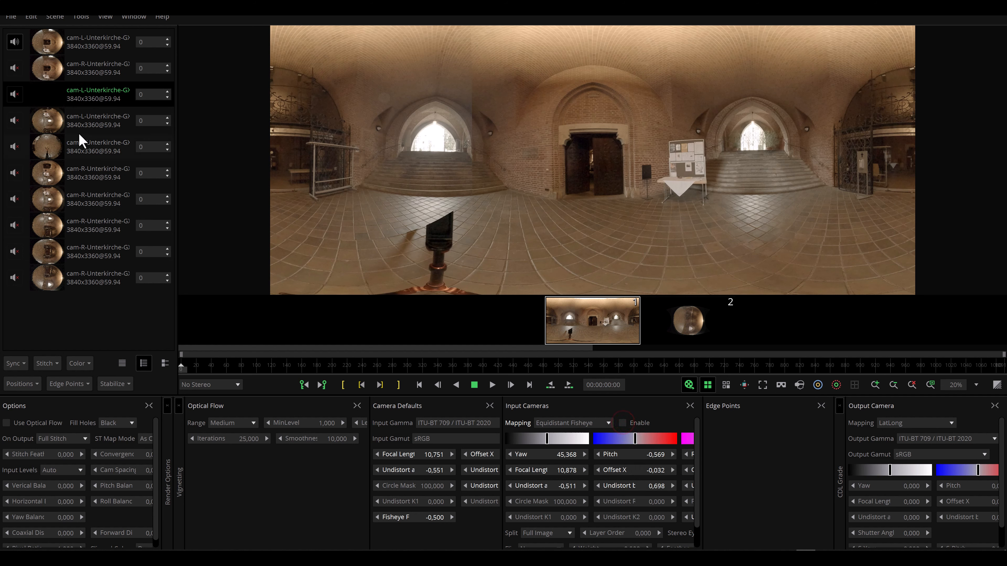
{"action": "left_click", "coordinate": [84, 119]}
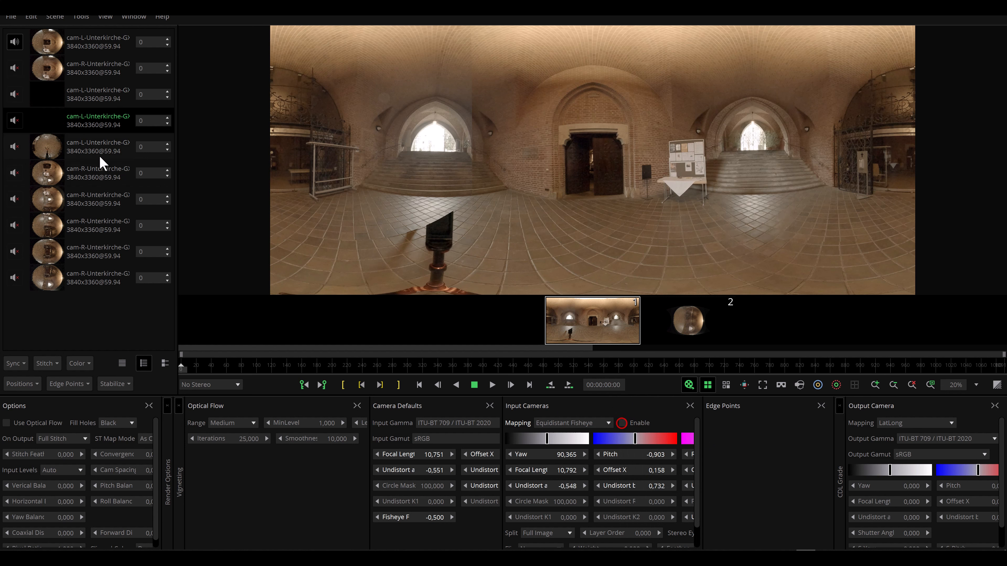
{"action": "left_click", "coordinate": [91, 146]}
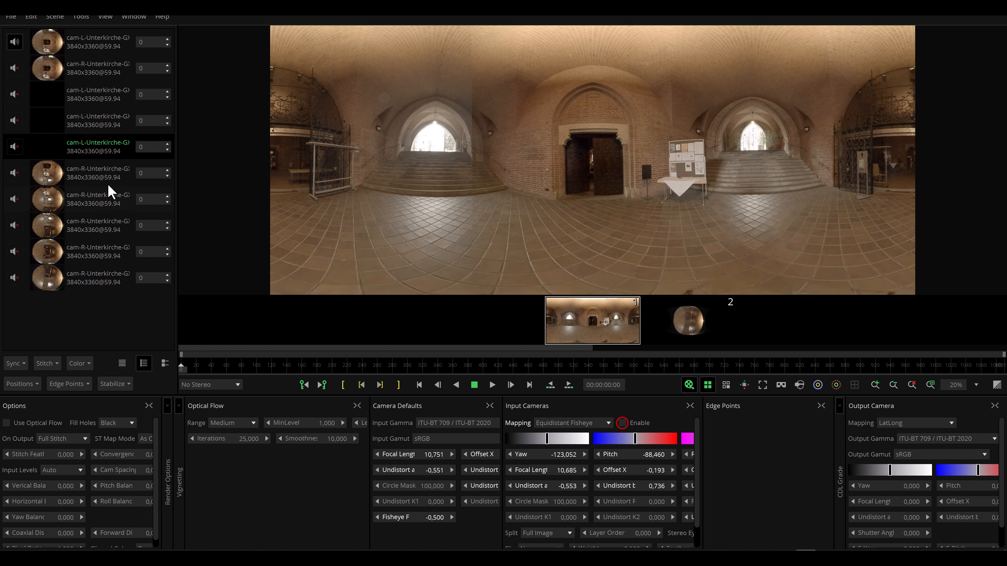
{"action": "left_click", "coordinate": [97, 172]}
{"action": "left_click", "coordinate": [622, 422]}
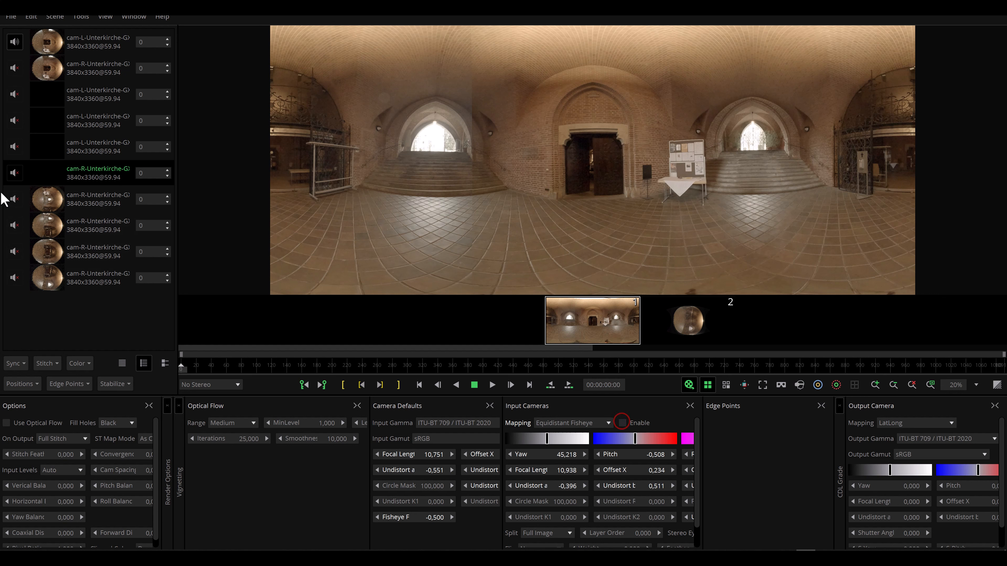
{"action": "left_click", "coordinate": [76, 205]}
{"action": "left_click", "coordinate": [623, 422]}
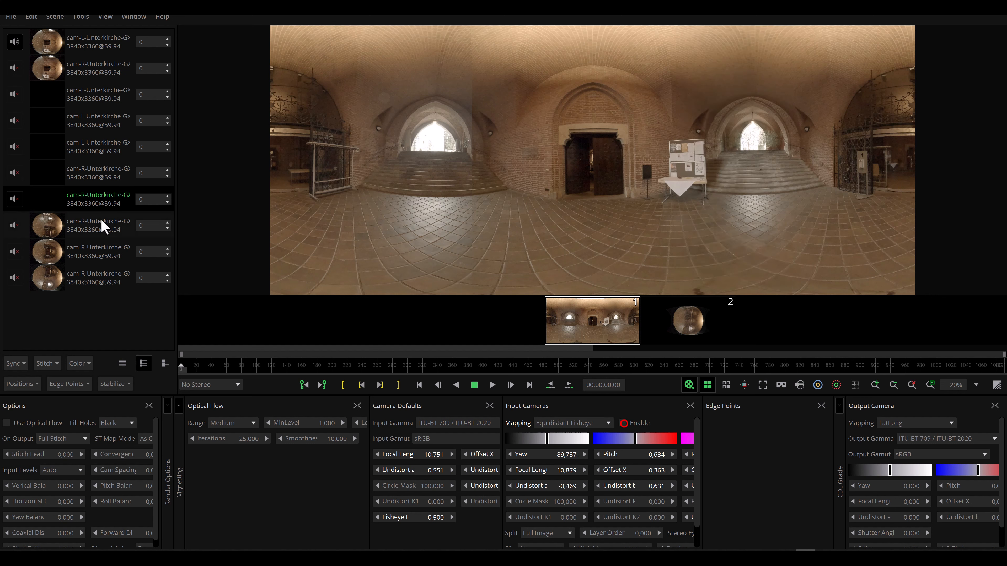
{"action": "left_click", "coordinate": [103, 226]}
{"action": "left_click", "coordinate": [623, 422]}
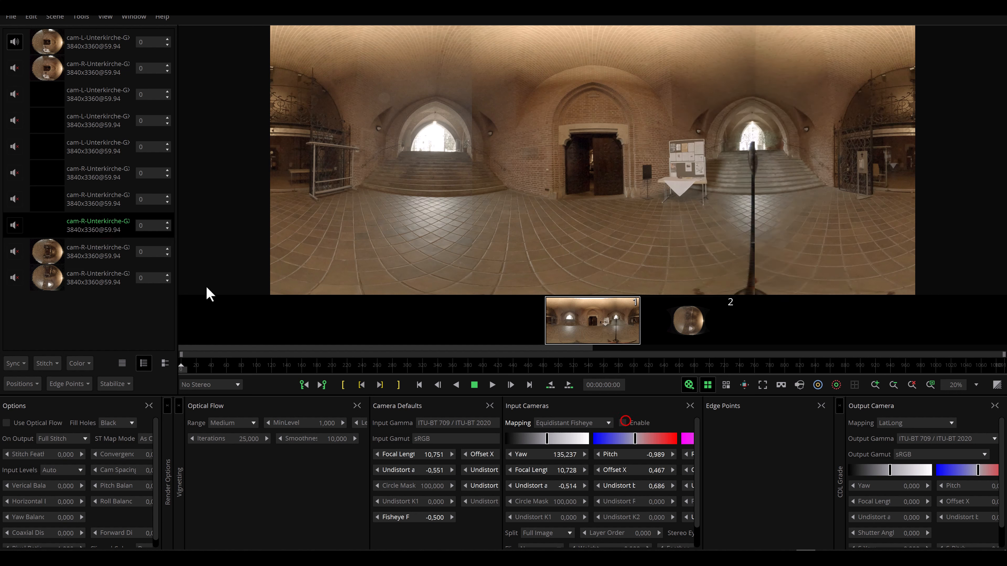
{"action": "left_click", "coordinate": [94, 253]}
{"action": "left_click", "coordinate": [622, 423]}
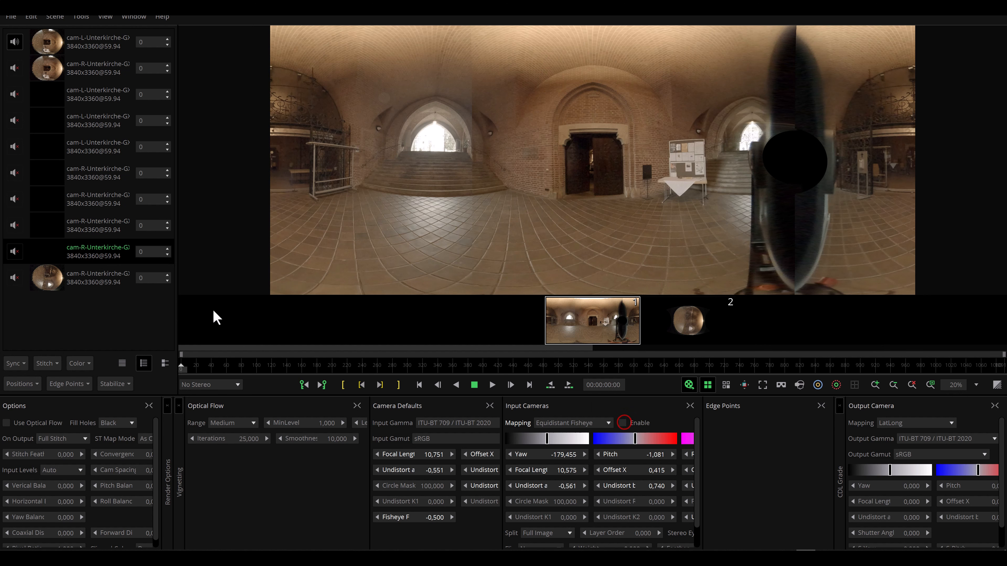
{"action": "left_click", "coordinate": [105, 278]}
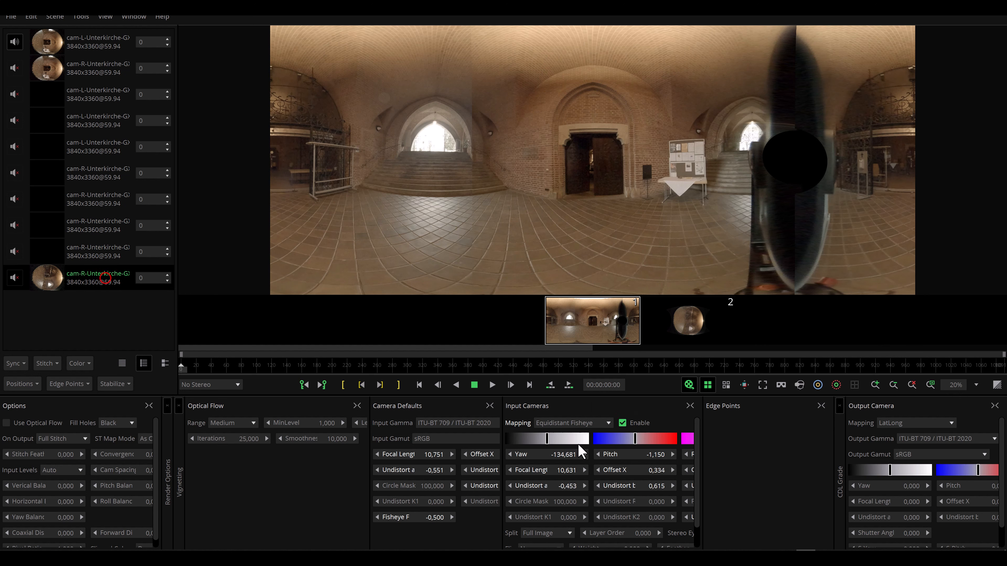
{"action": "left_click", "coordinate": [622, 423]}
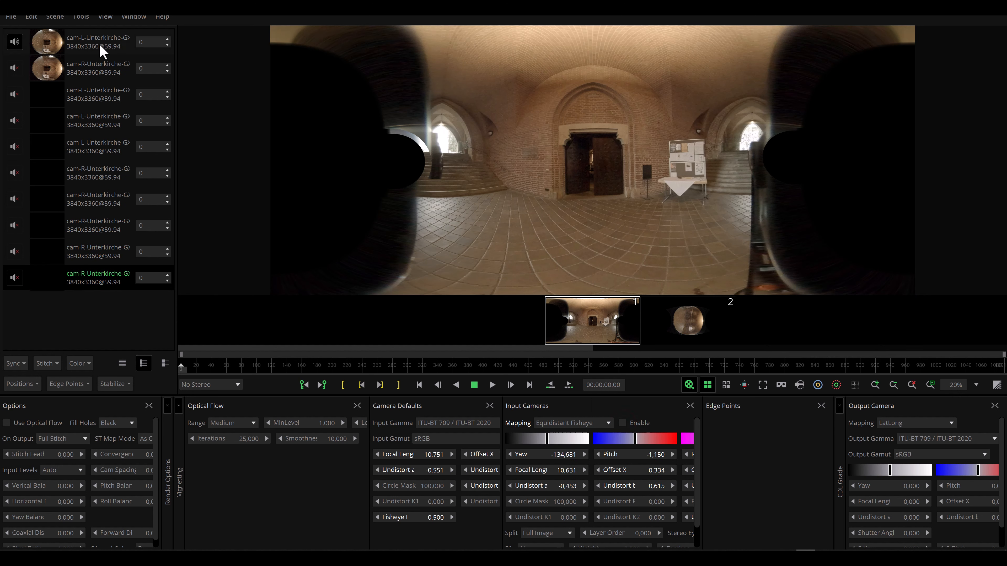
Set Stereo Eye to Left for the first input camera and to Right for the second one
{"action": "scroll", "coordinate": [405, 217], "scroll_direction": "down", "scroll_amount": 1}
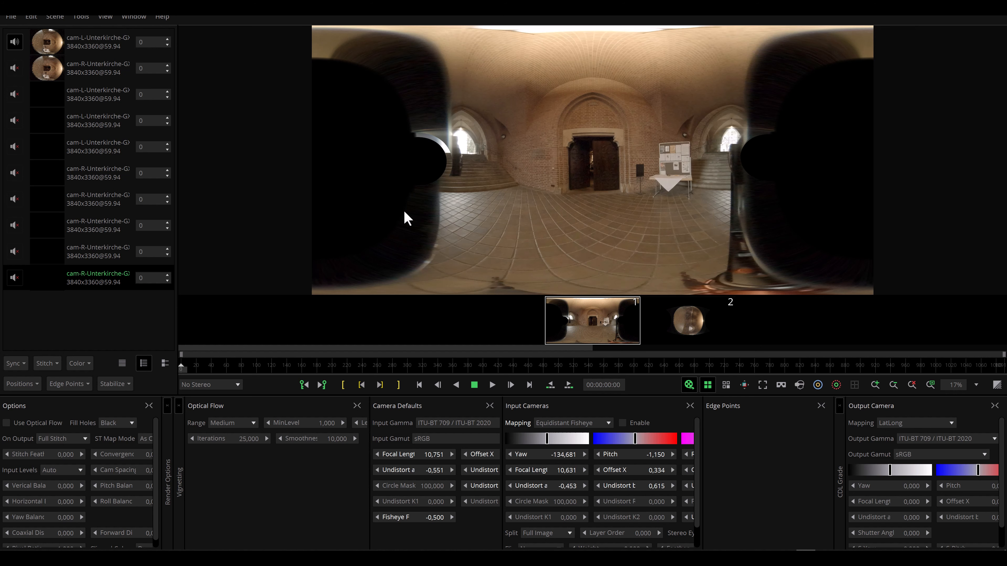
{"action": "scroll", "coordinate": [501, 188], "scroll_direction": "down", "scroll_amount": 3}
{"action": "scroll", "coordinate": [487, 187], "scroll_direction": "up", "scroll_amount": 4}
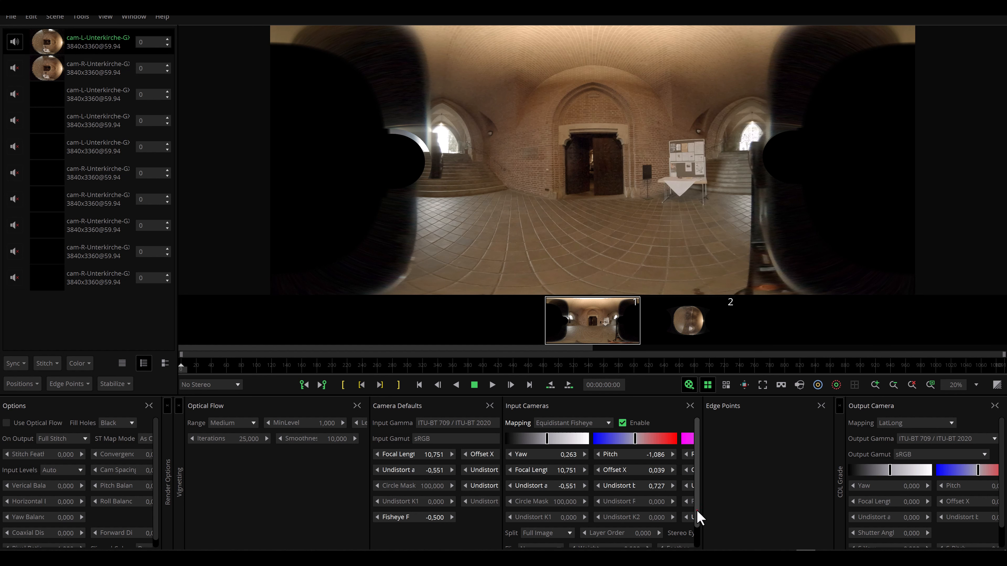
{"action": "scroll", "coordinate": [697, 517], "scroll_direction": "down", "scroll_amount": 2}
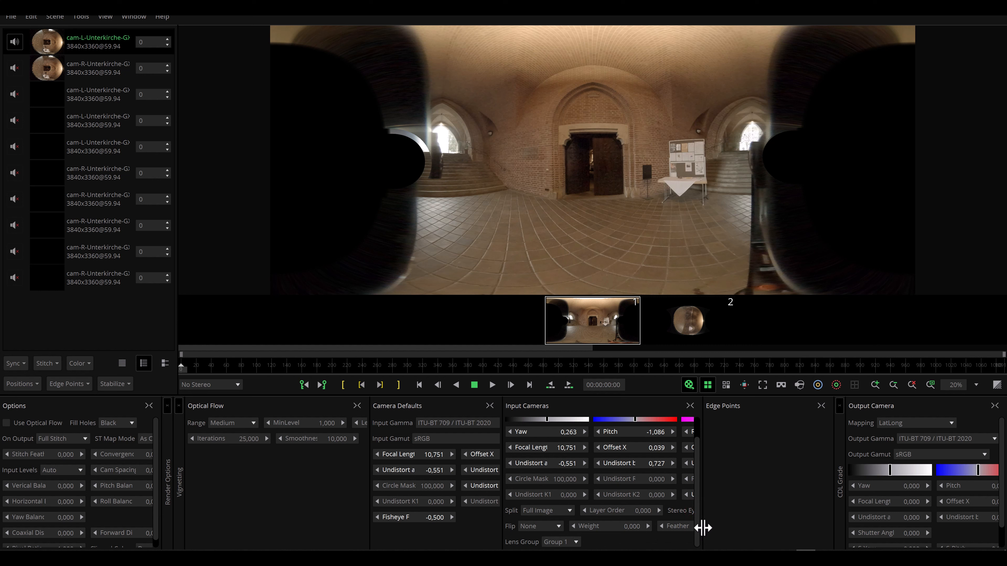
{"action": "left_click_drag", "start_coordinate": [701, 529], "coordinate": [778, 529]}
{"action": "left_click", "coordinate": [713, 507]}
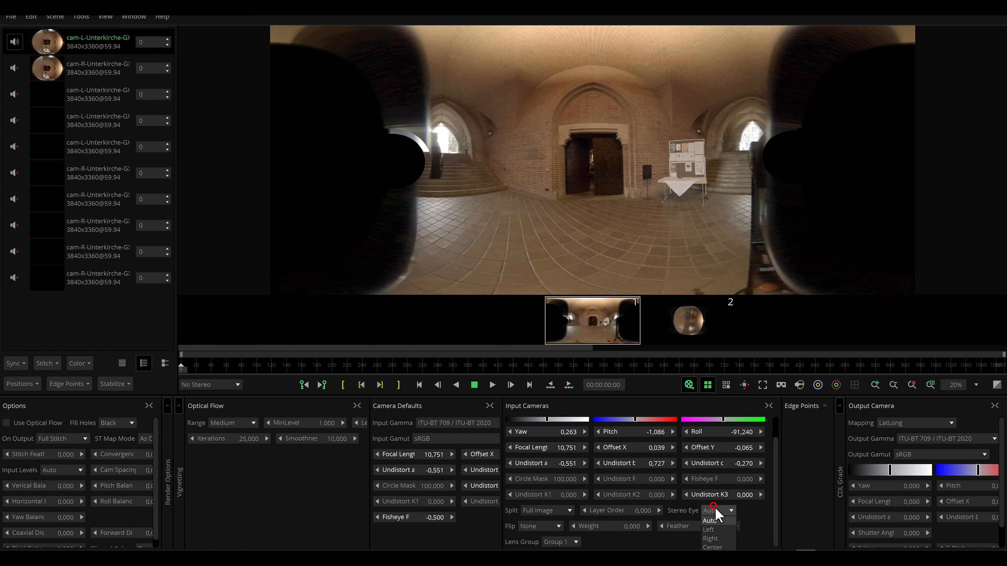
{"action": "left_click", "coordinate": [709, 530]}
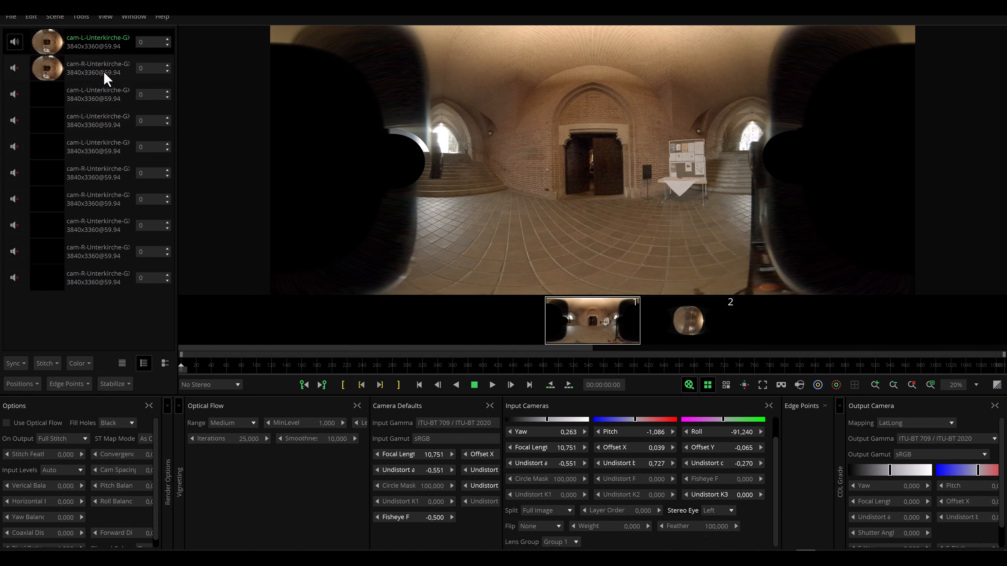
{"action": "left_click", "coordinate": [97, 67]}
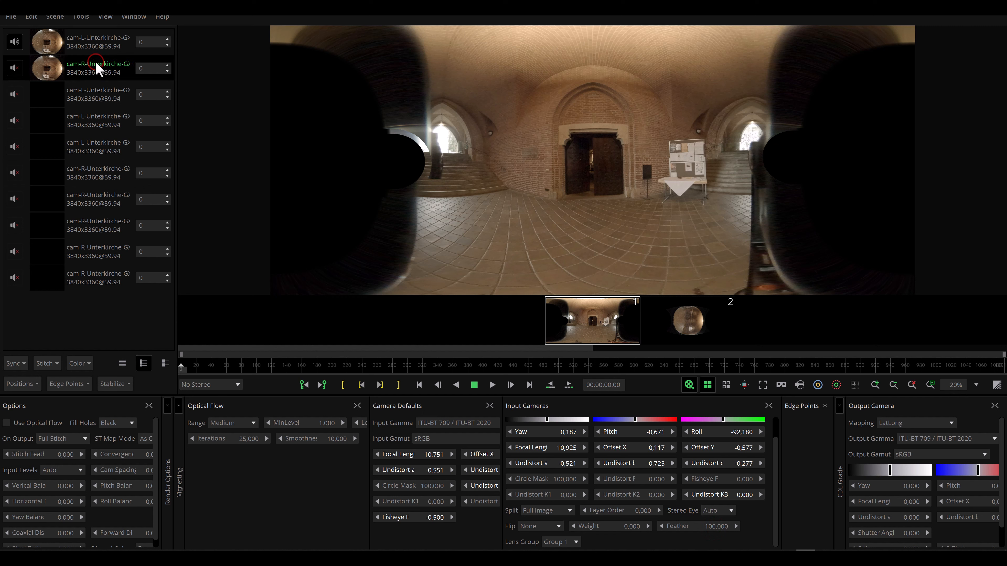
{"action": "left_click", "coordinate": [721, 511]}
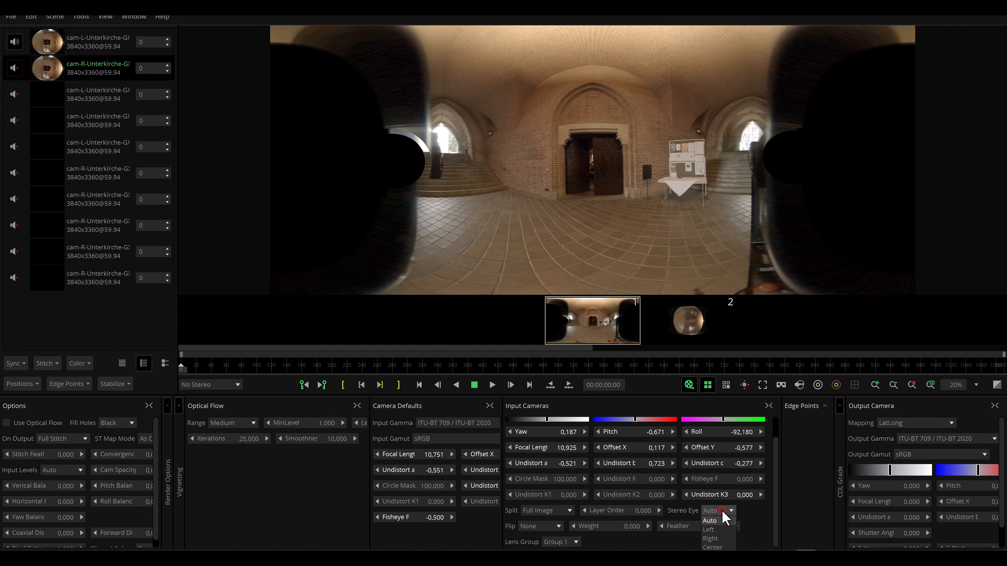
{"action": "left_click", "coordinate": [711, 538]}
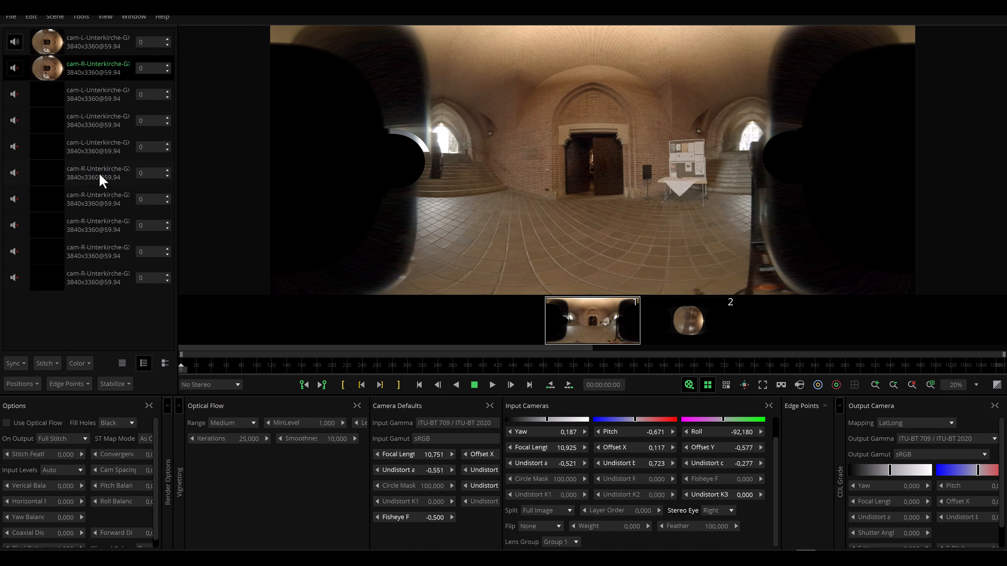
Switch the stereo preview to B&W Anaglyph and examine the left and right eye alignment around the central doorway
{"action": "left_click", "coordinate": [209, 384]}
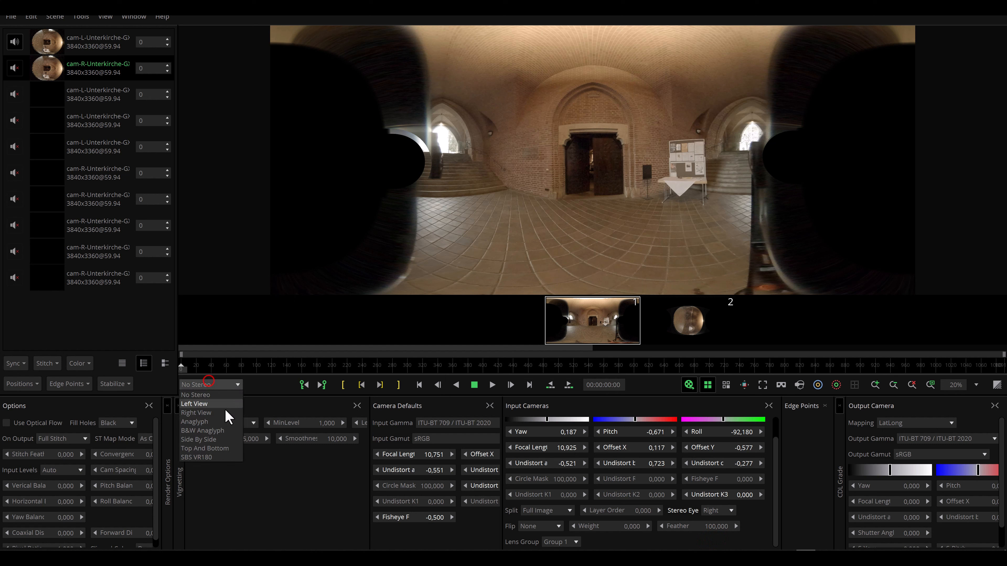
{"action": "left_click", "coordinate": [218, 431]}
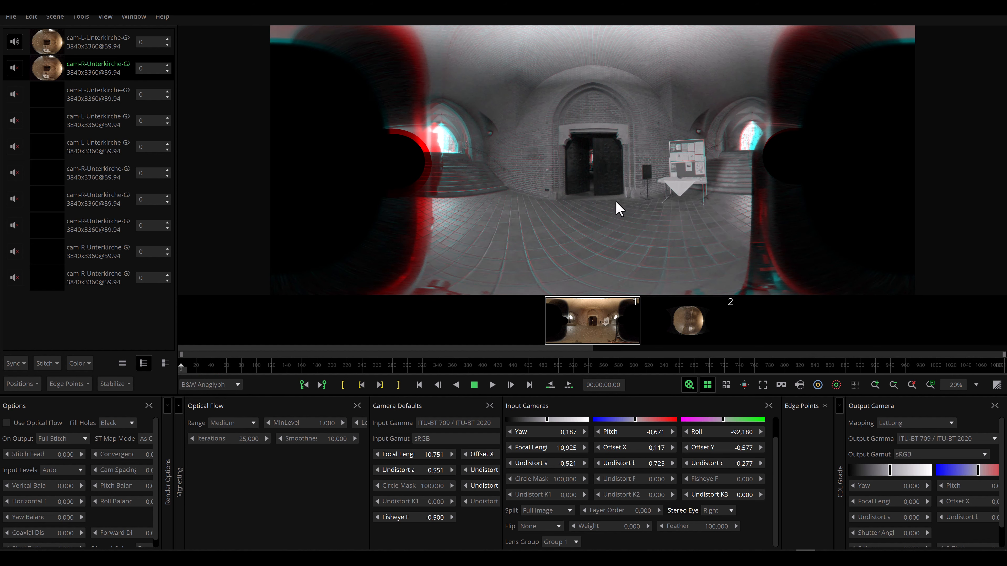
{"action": "scroll", "coordinate": [618, 207], "scroll_direction": "up", "scroll_amount": 4}
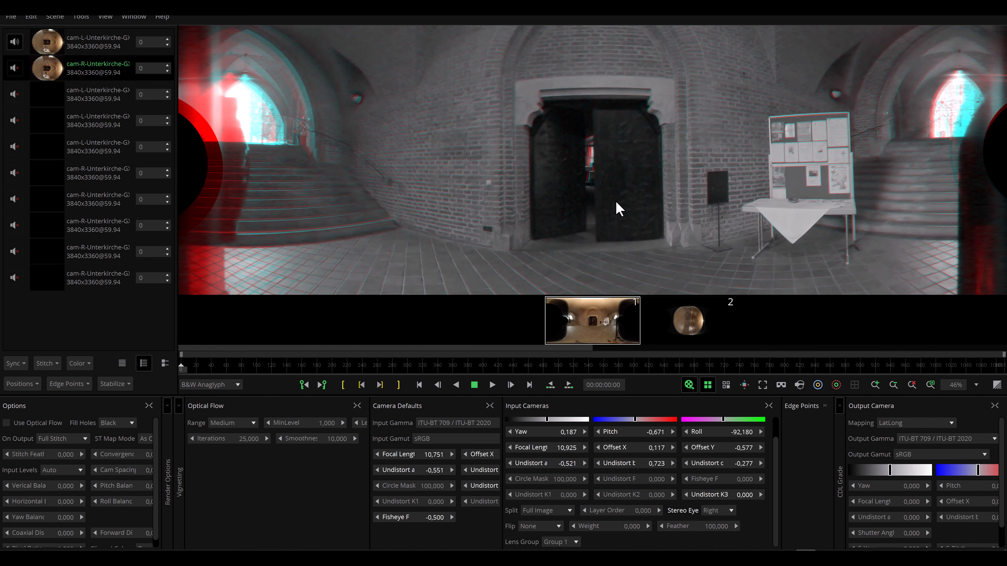
{"action": "scroll", "coordinate": [562, 189], "scroll_direction": "down", "scroll_amount": 1}
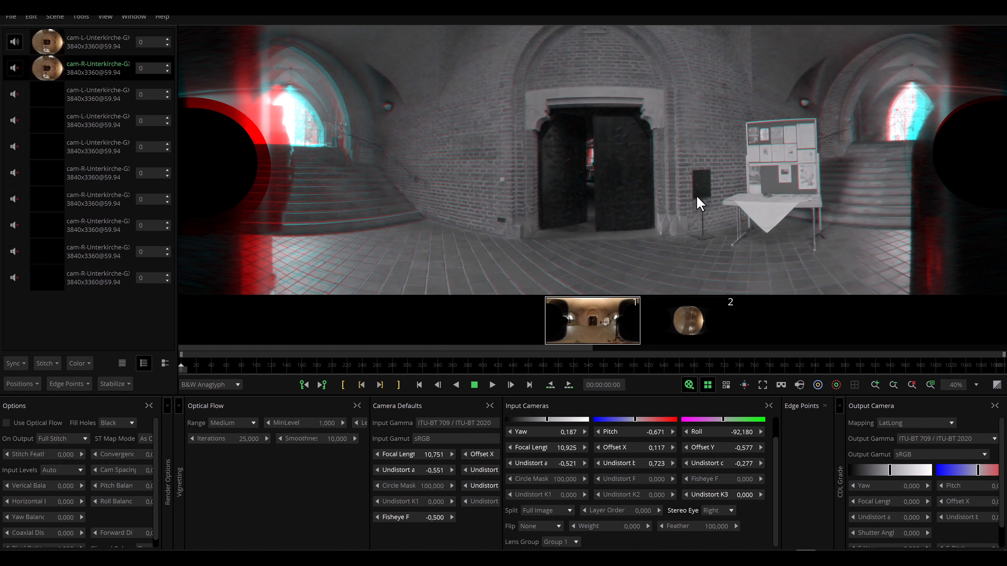
Set the first scene's Yaw Balance to 0.300 and check the resulting left and right alignment across the panorama
{"action": "scroll", "coordinate": [665, 212], "scroll_direction": "down", "scroll_amount": 1}
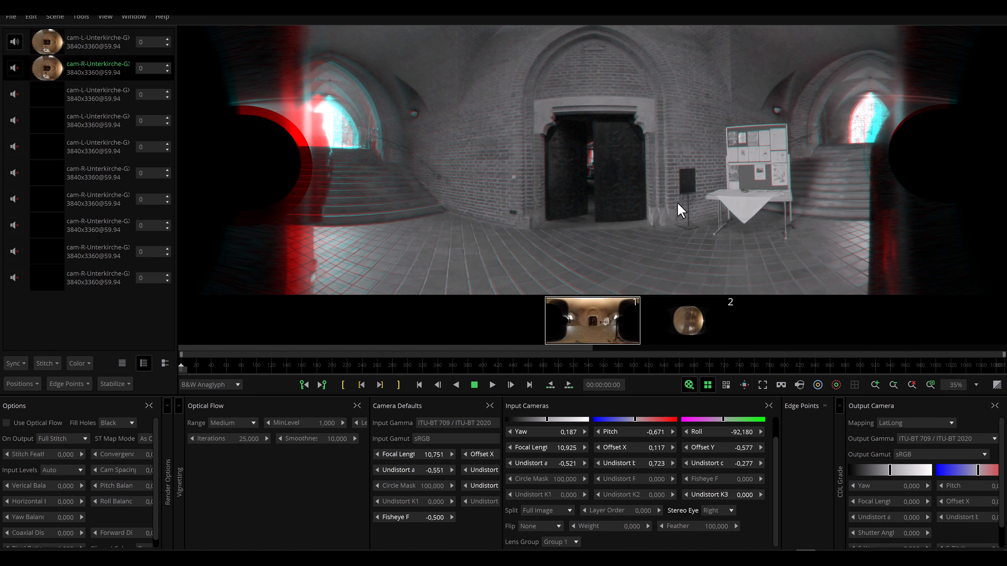
{"action": "scroll", "coordinate": [660, 196], "scroll_direction": "down", "scroll_amount": 3}
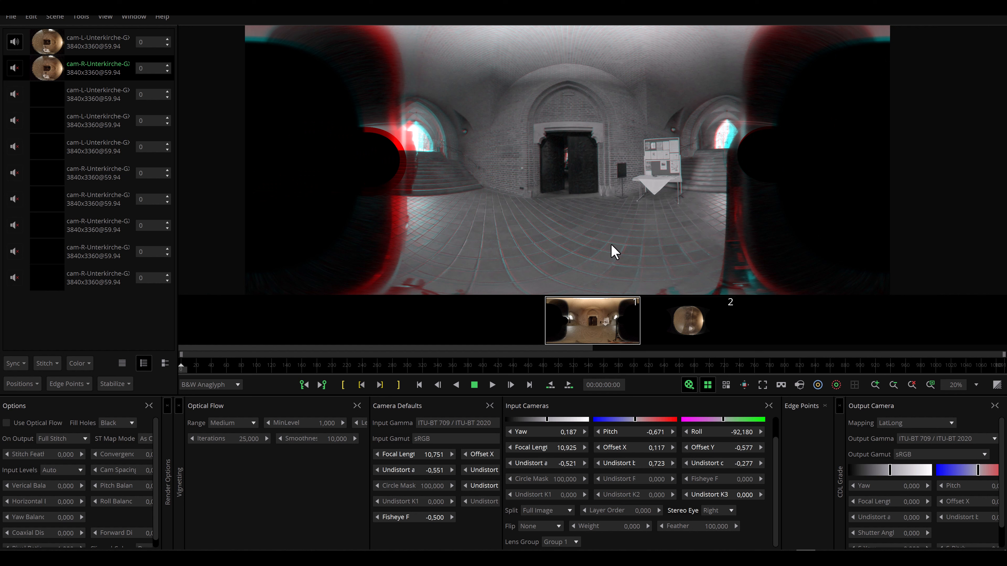
{"action": "left_click_drag", "start_coordinate": [155, 476], "coordinate": [153, 535]}
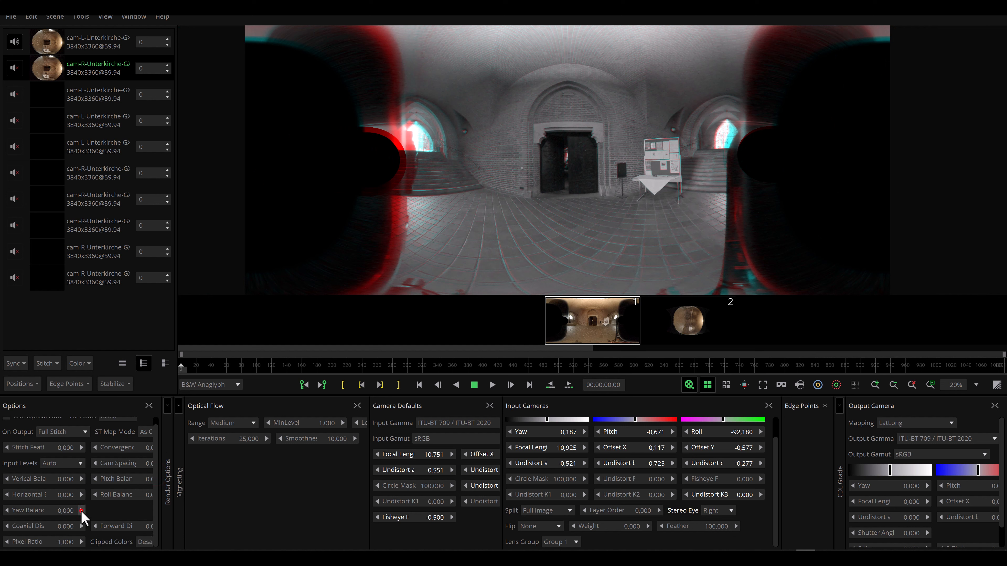
{"action": "left_click", "coordinate": [8, 512]}
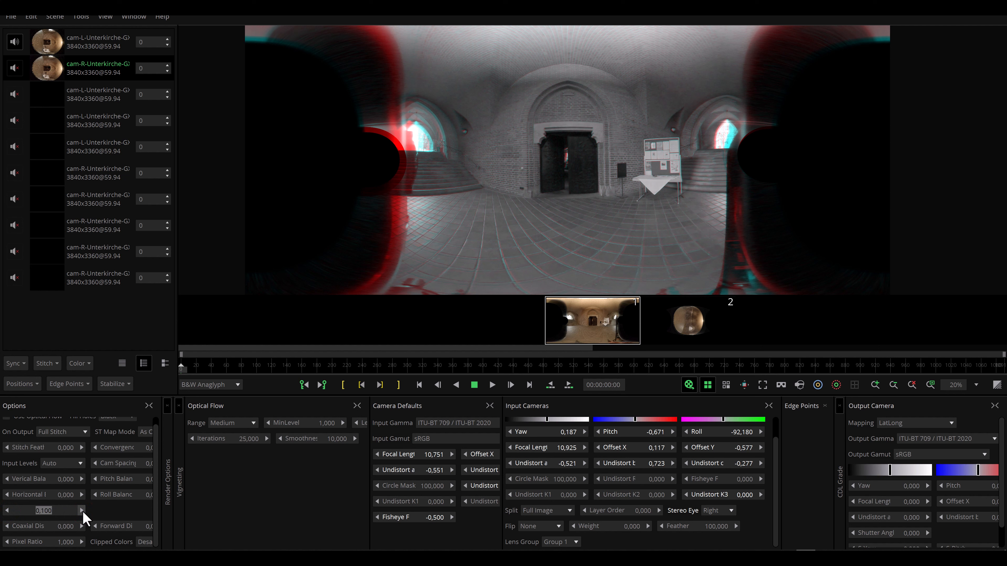
{"action": "left_click", "coordinate": [6, 511]}
{"action": "left_click", "coordinate": [6, 511]}
{"action": "scroll", "coordinate": [596, 217], "scroll_direction": "up", "scroll_amount": 3}
{"action": "left_click_drag", "start_coordinate": [708, 156], "coordinate": [713, 176]}
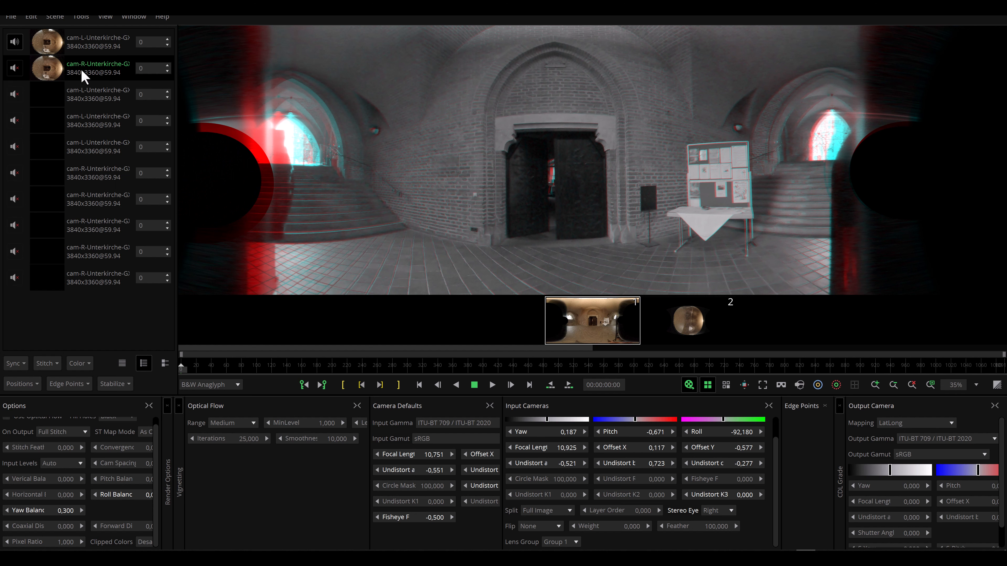
{"action": "scroll", "coordinate": [451, 226], "scroll_direction": "down", "scroll_amount": 1}
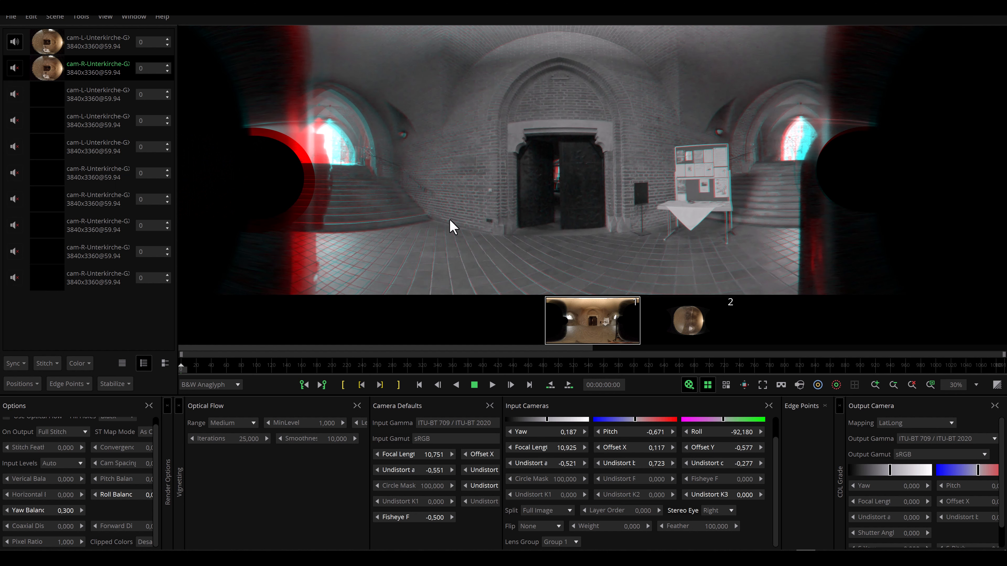
{"action": "scroll", "coordinate": [452, 226], "scroll_direction": "down", "scroll_amount": 1}
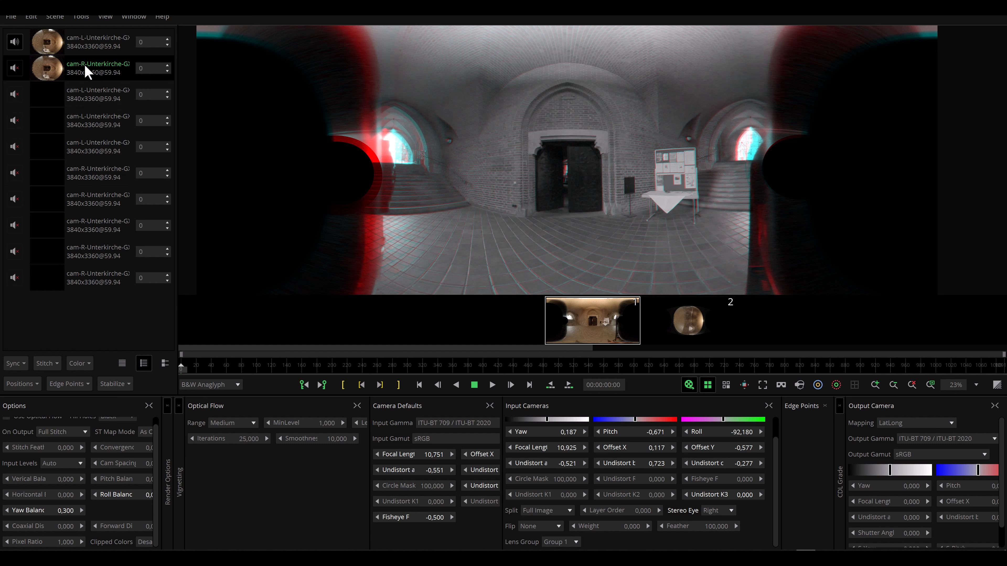
Save the first scene's camera setup as the preset "gopro3d 180 -1" in the Tuorials\Stitching\gopro180\Unterkirche folder on drive E
{"action": "right_click", "coordinate": [80, 40]}
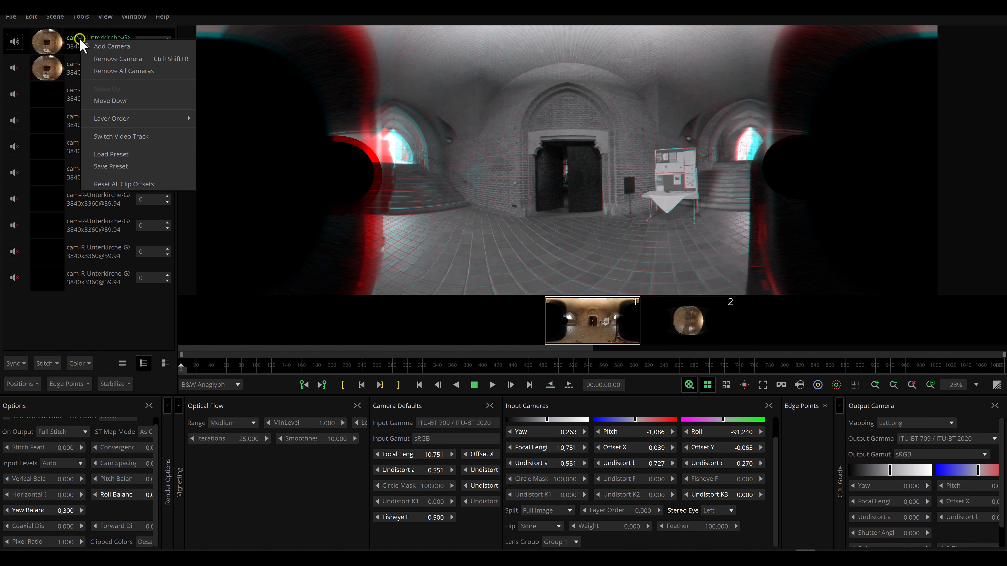
{"action": "left_click", "coordinate": [114, 169]}
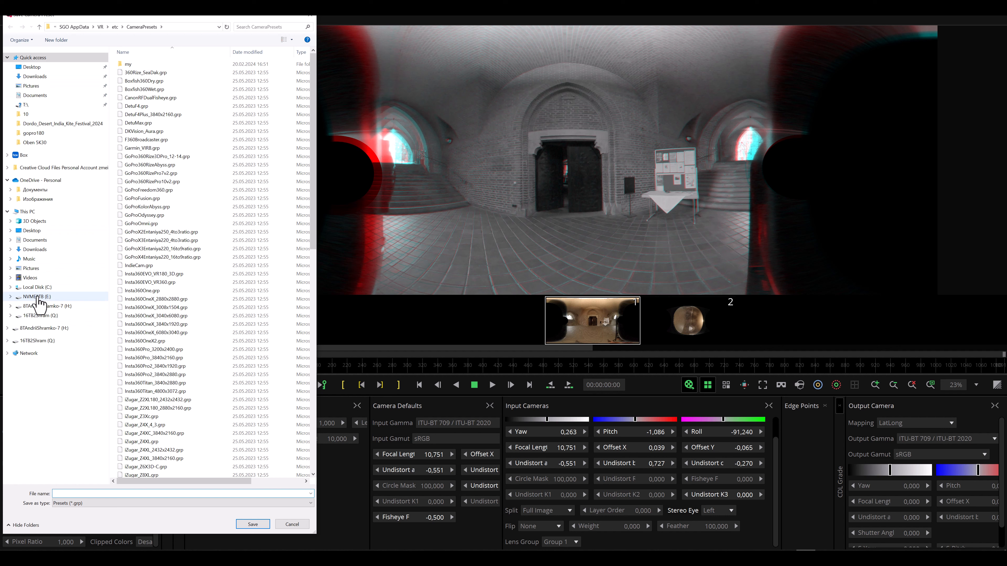
{"action": "left_click", "coordinate": [37, 298]}
{"action": "double_click", "coordinate": [130, 145]}
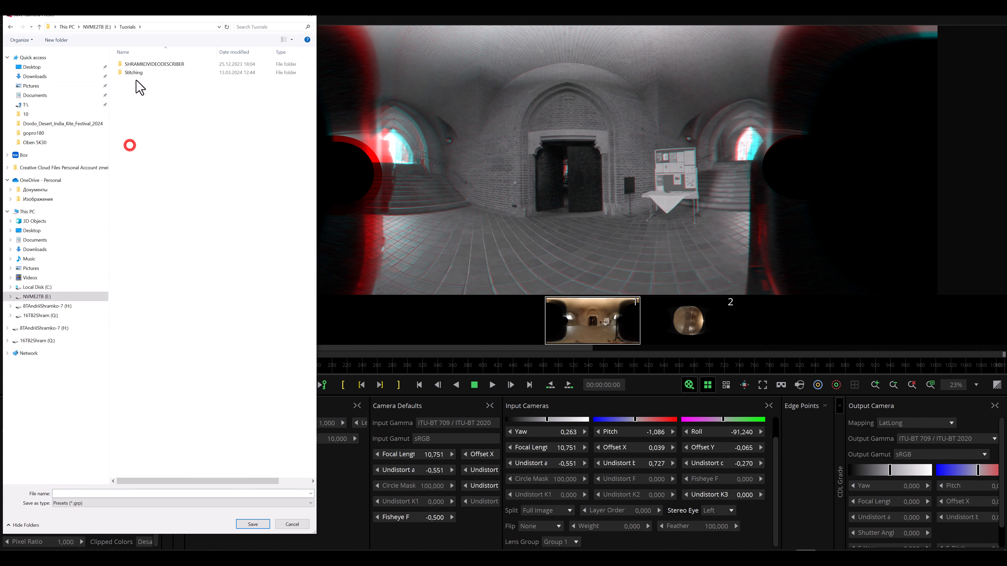
{"action": "double_click", "coordinate": [135, 73]}
{"action": "left_click", "coordinate": [190, 79]}
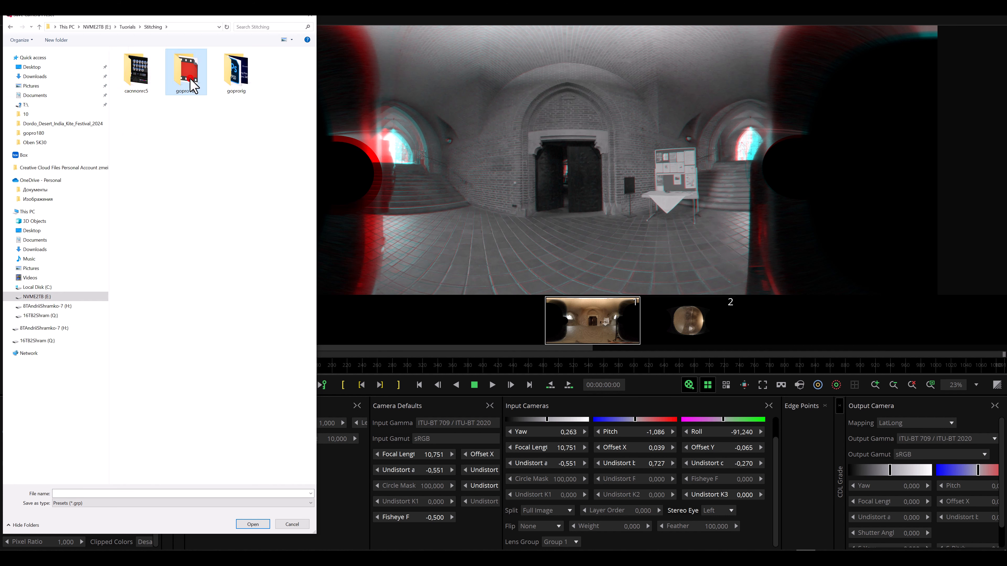
{"action": "double_click", "coordinate": [190, 79]}
{"action": "double_click", "coordinate": [133, 80]}
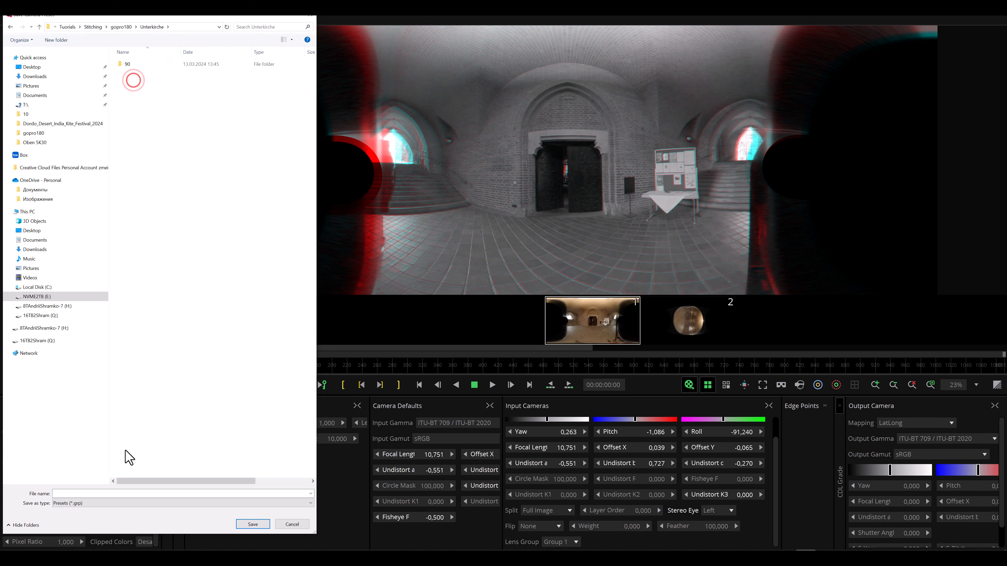
{"action": "left_click", "coordinate": [78, 494]}
{"action": "type", "text": "180 -1"}
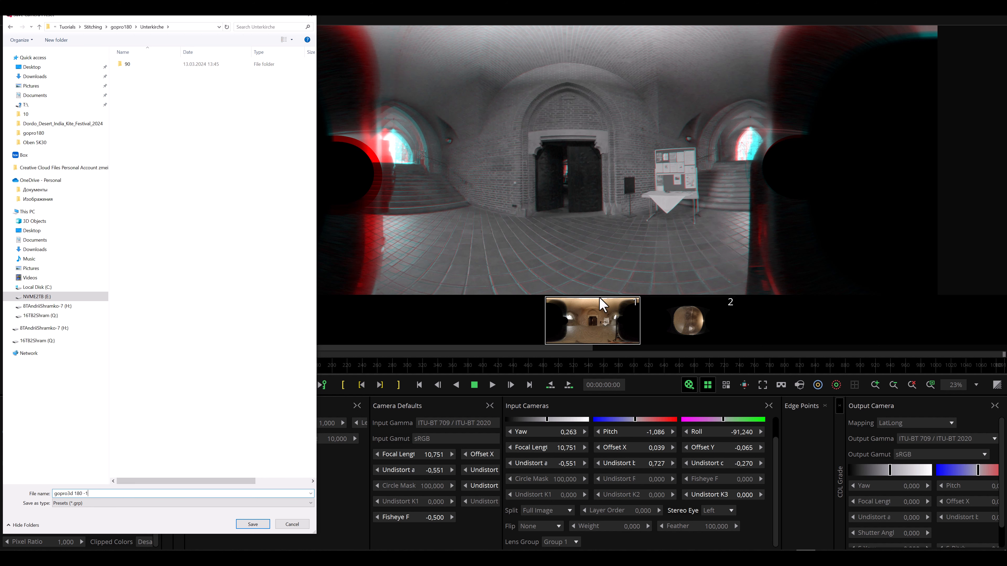
{"action": "left_click", "coordinate": [263, 525]}
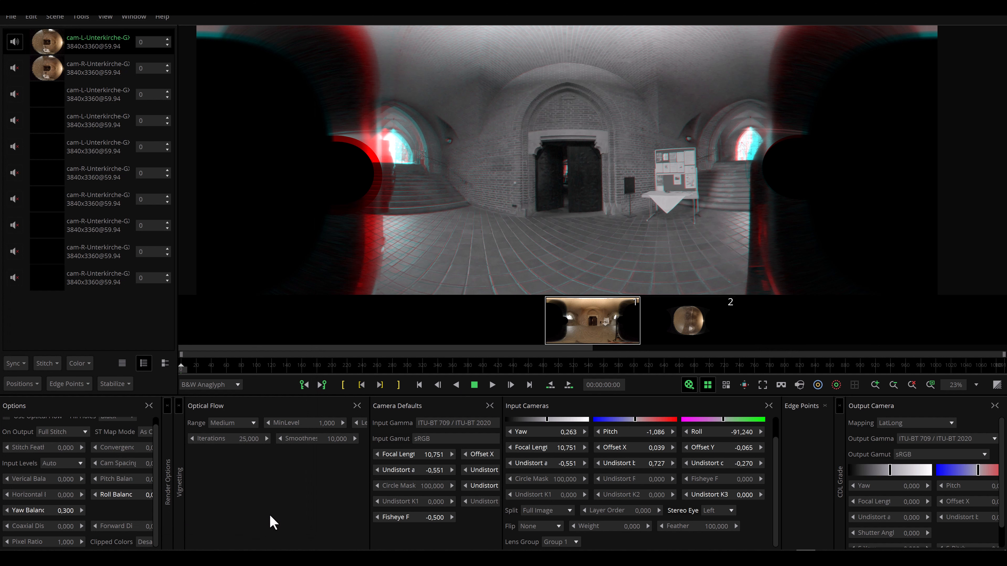
Create a new scene after the second one from the clips cam-L-Unterkirche-GX010037-15 and cam-R-Unterkirche-GX010034-33
{"action": "left_click", "coordinate": [685, 316]}
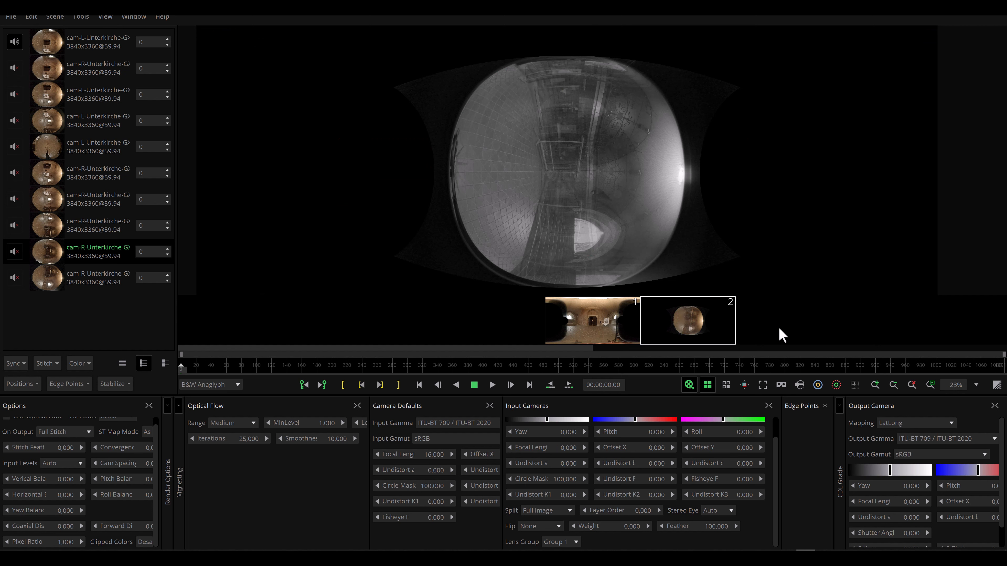
{"action": "right_click", "coordinate": [776, 315]}
{"action": "left_click", "coordinate": [791, 322]}
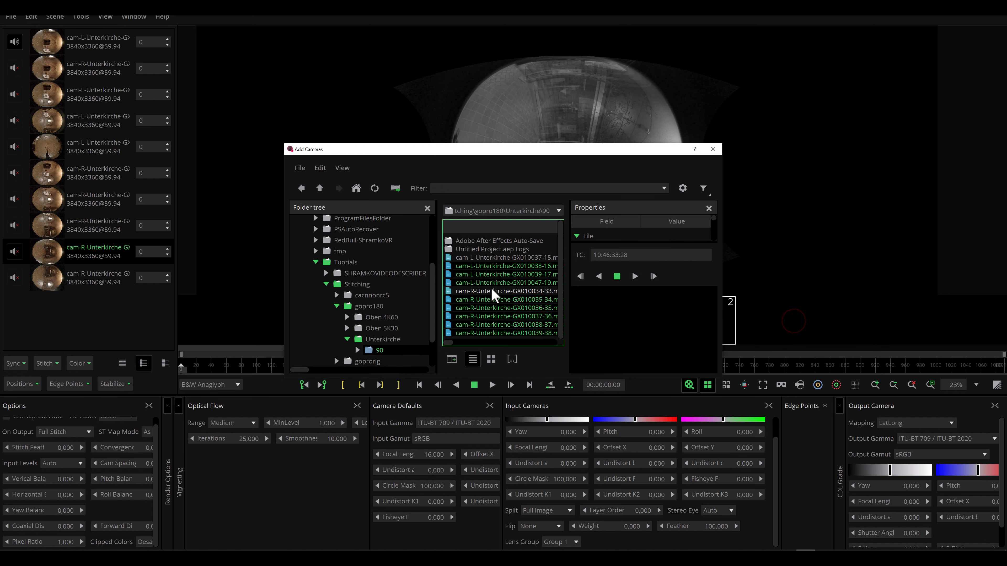
{"action": "left_click", "coordinate": [478, 259]}
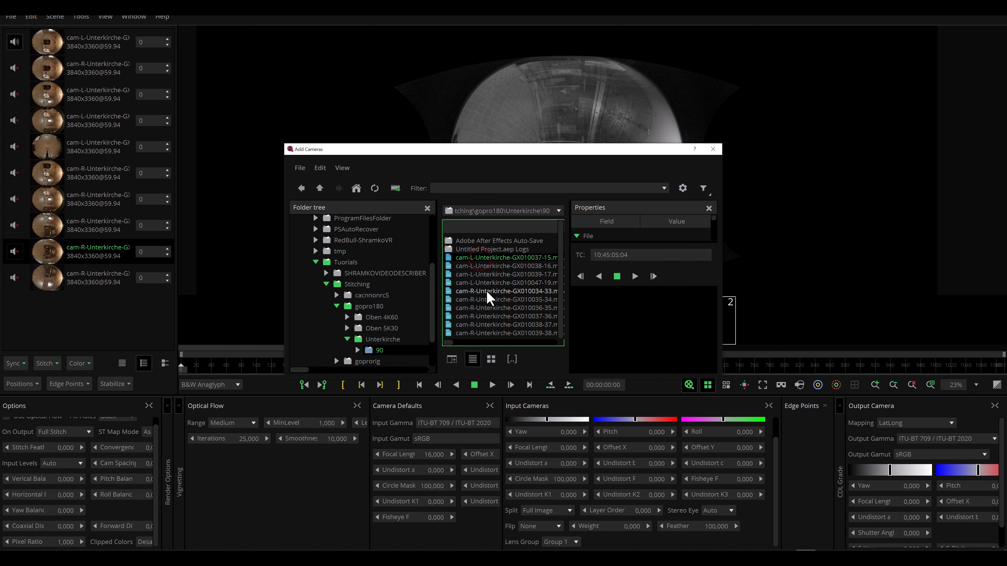
{"action": "left_click", "coordinate": [395, 189]}
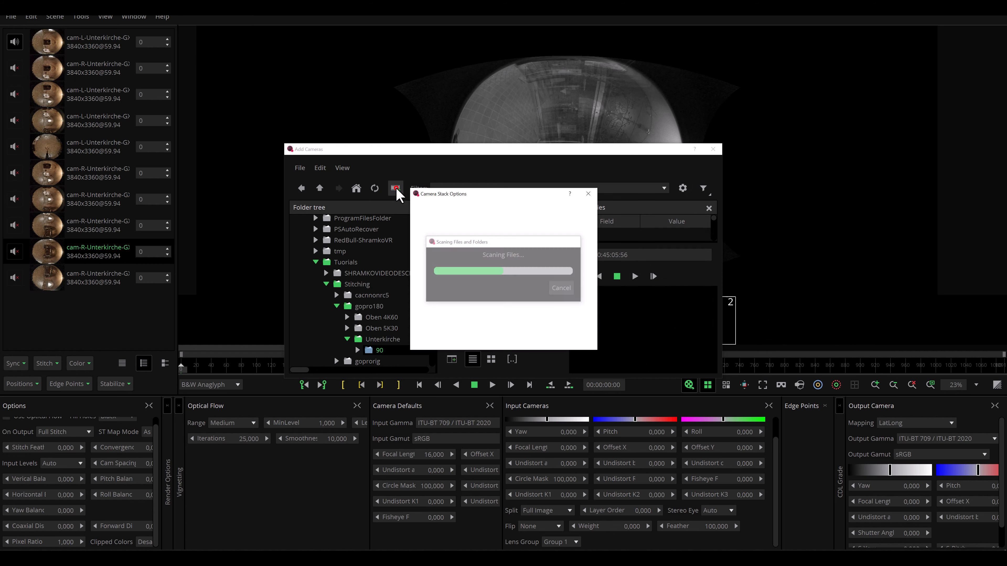
{"action": "left_click", "coordinate": [469, 332]}
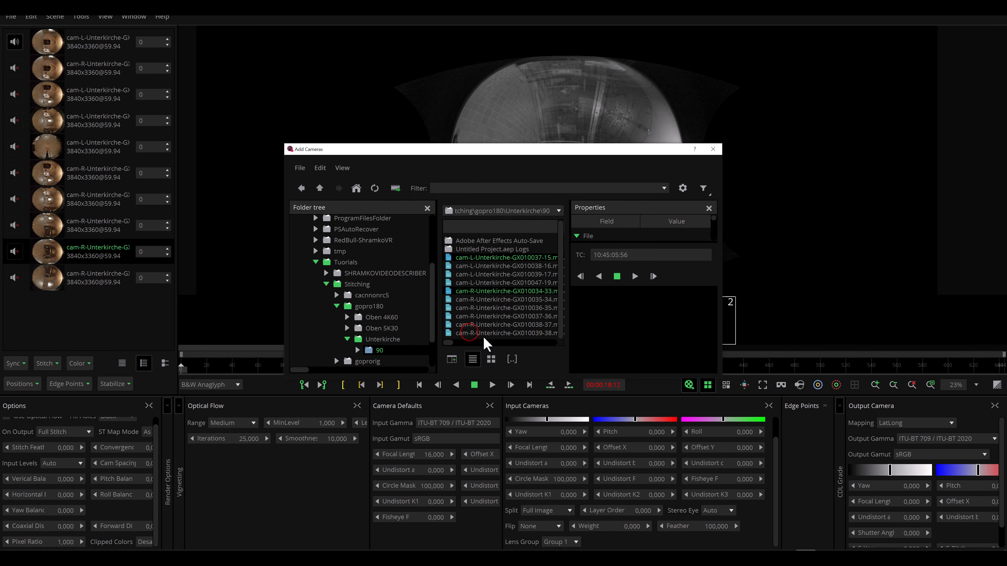
{"action": "left_click", "coordinate": [712, 150]}
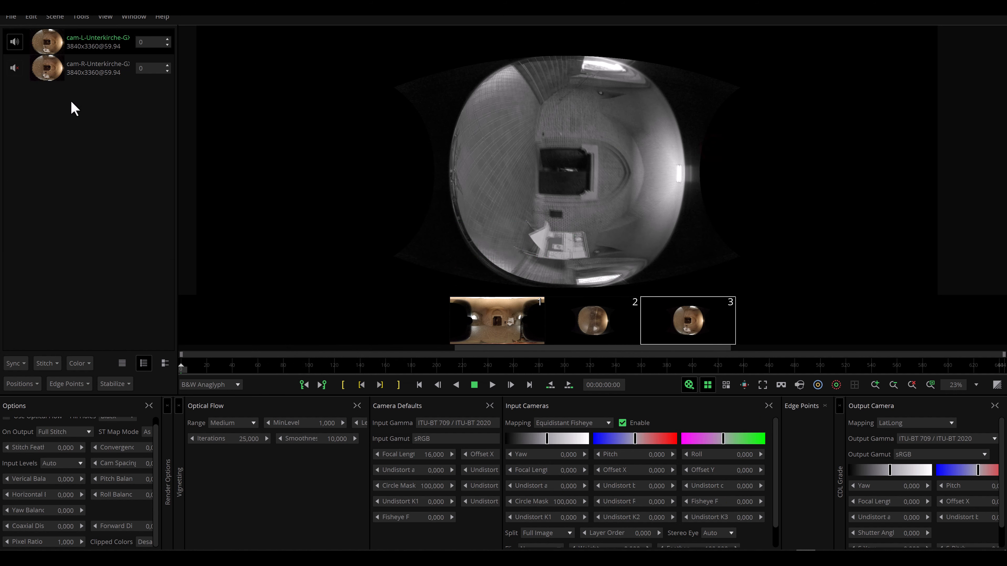
Load the camera preset "gopro3d 180 -1.grp" from the Unterkirche folder onto the new two-camera scene
{"action": "right_click", "coordinate": [86, 71]}
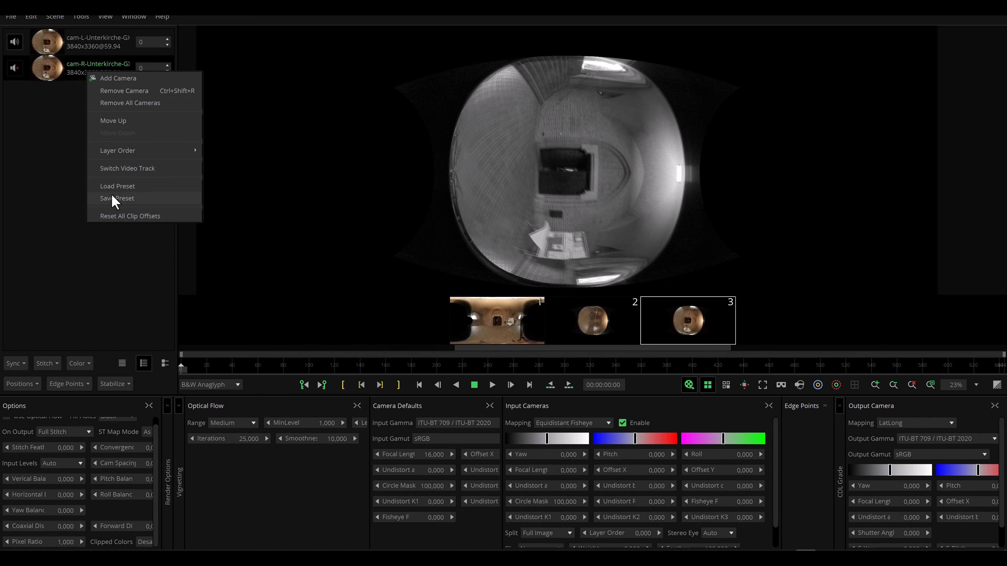
{"action": "left_click", "coordinate": [116, 186]}
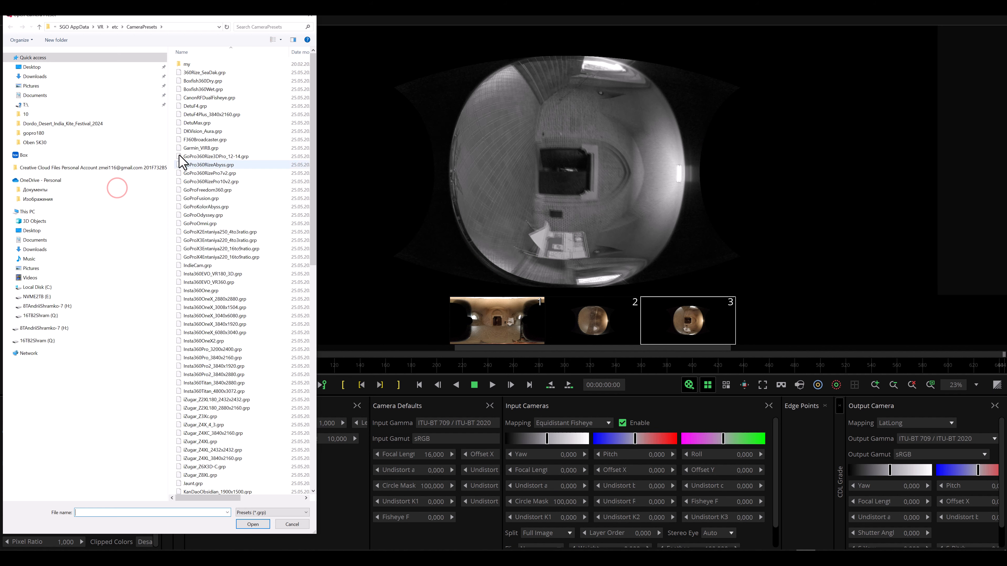
{"action": "left_click", "coordinate": [40, 296]}
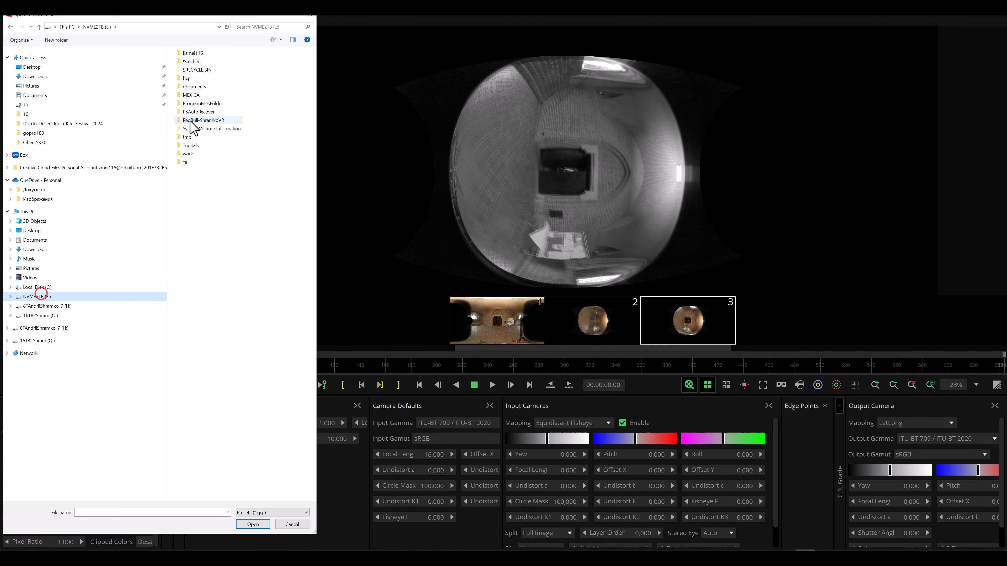
{"action": "double_click", "coordinate": [189, 146]}
{"action": "double_click", "coordinate": [194, 73]}
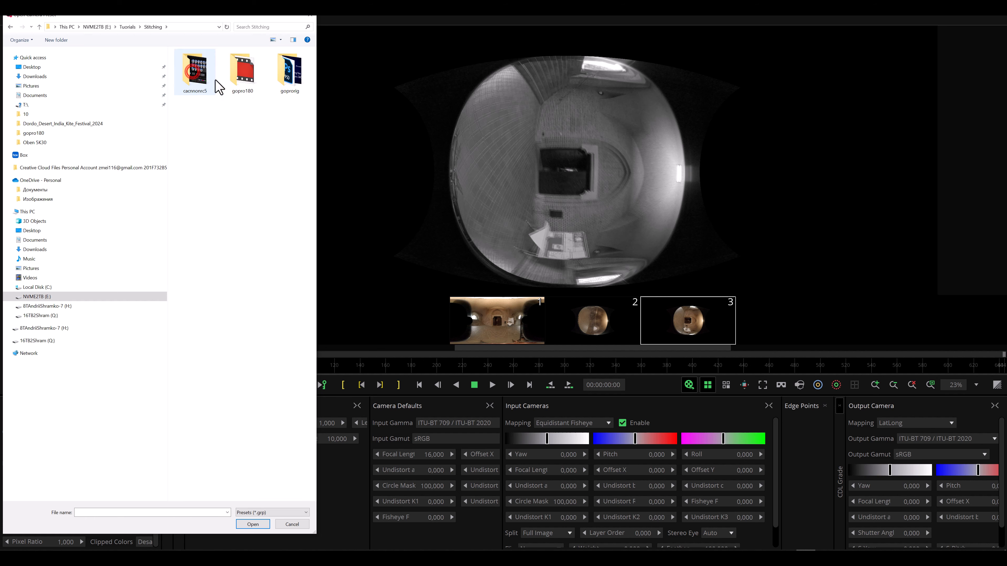
{"action": "double_click", "coordinate": [242, 71]}
{"action": "double_click", "coordinate": [193, 73]}
{"action": "left_click", "coordinate": [192, 72]}
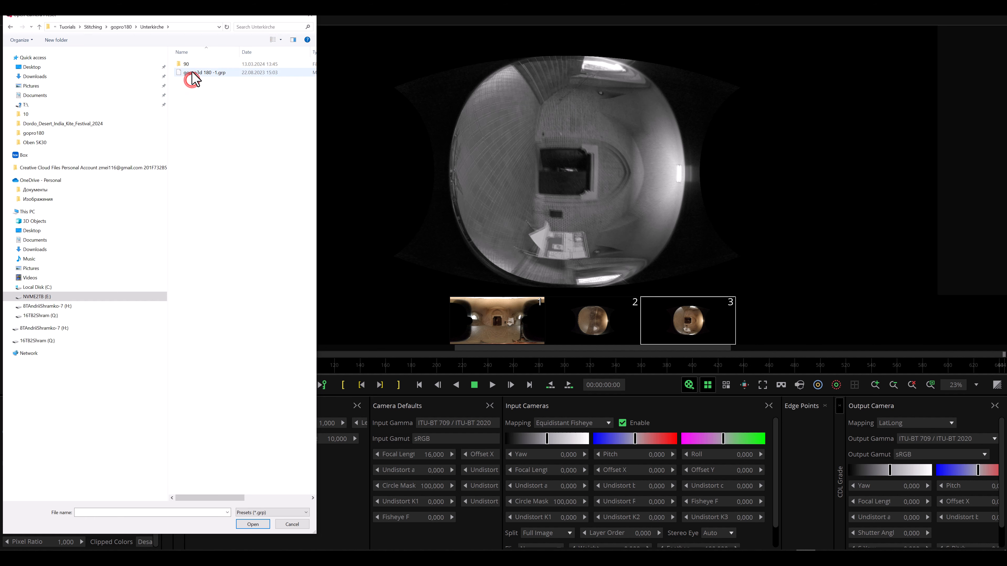
{"action": "double_click", "coordinate": [193, 73]}
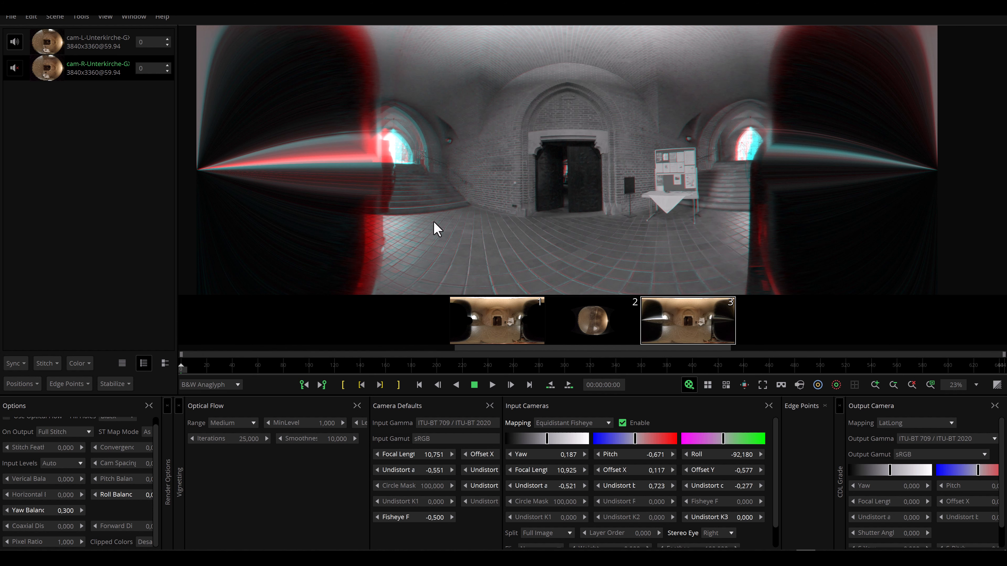
Using a temporary reference grid, rotate the third scene's output to a yaw of about 2.845 and inspect the anaglyph around the doorway and notice board
{"action": "scroll", "coordinate": [423, 207], "scroll_direction": "down", "scroll_amount": 5}
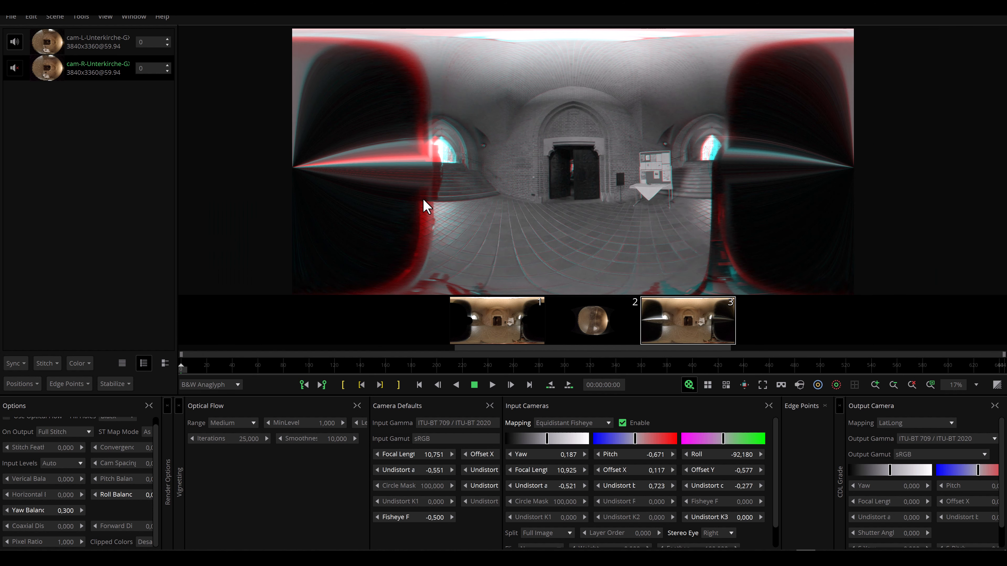
{"action": "scroll", "coordinate": [539, 226], "scroll_direction": "up", "scroll_amount": 4}
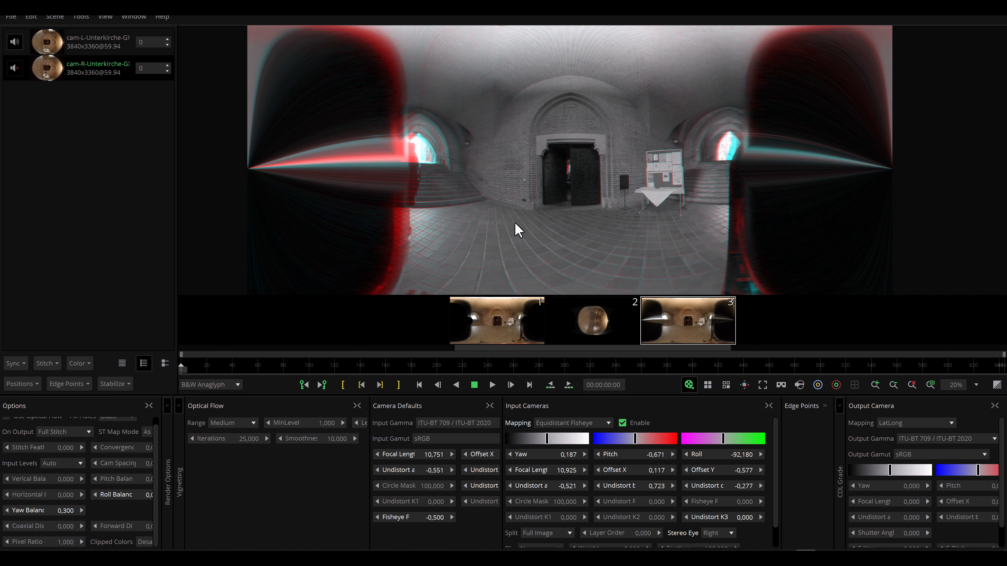
{"action": "left_click_drag", "start_coordinate": [490, 217], "coordinate": [489, 218]}
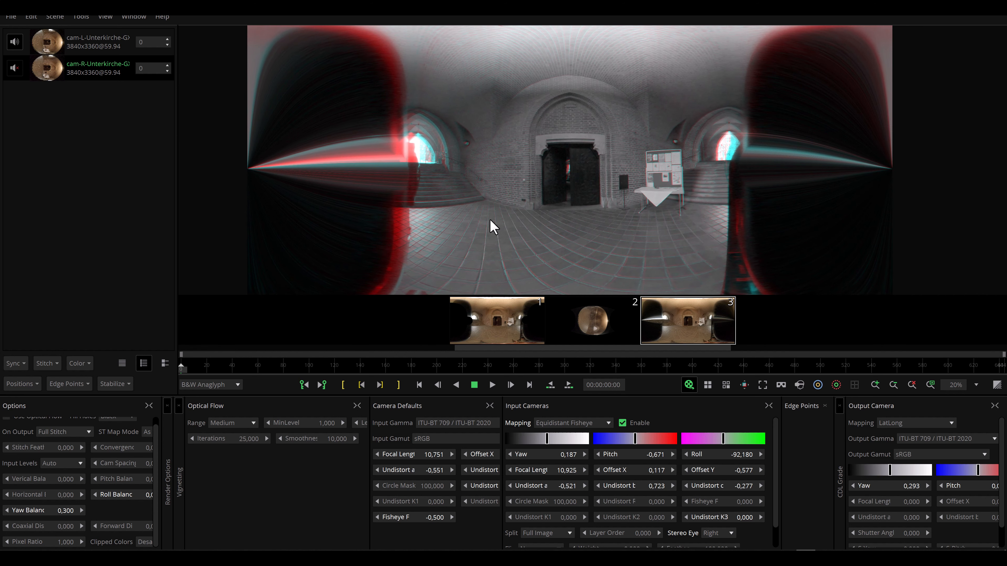
{"action": "scroll", "coordinate": [576, 234], "scroll_direction": "down", "scroll_amount": 5}
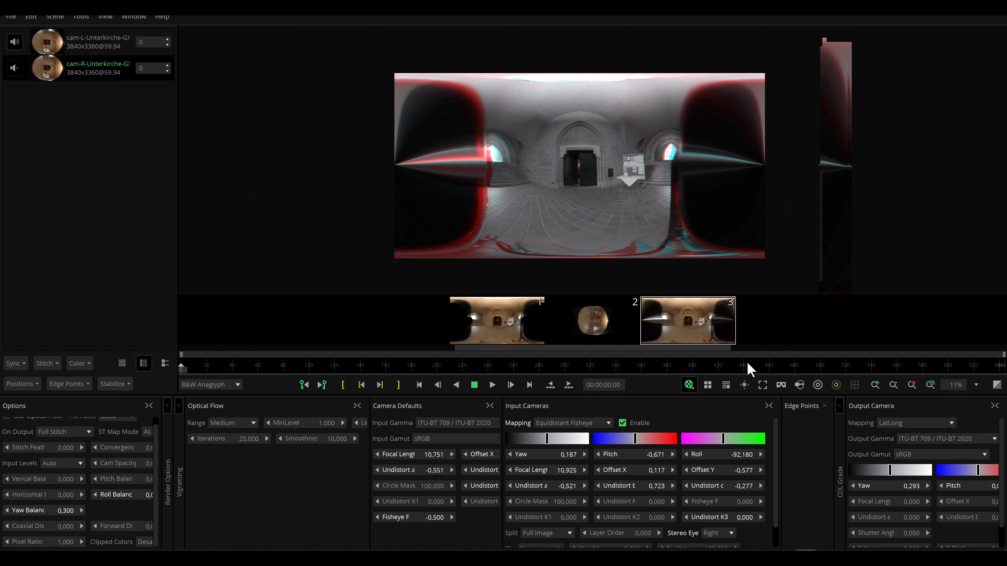
{"action": "left_click", "coordinate": [855, 384]}
{"action": "left_click_drag", "start_coordinate": [629, 193], "coordinate": [626, 193]}
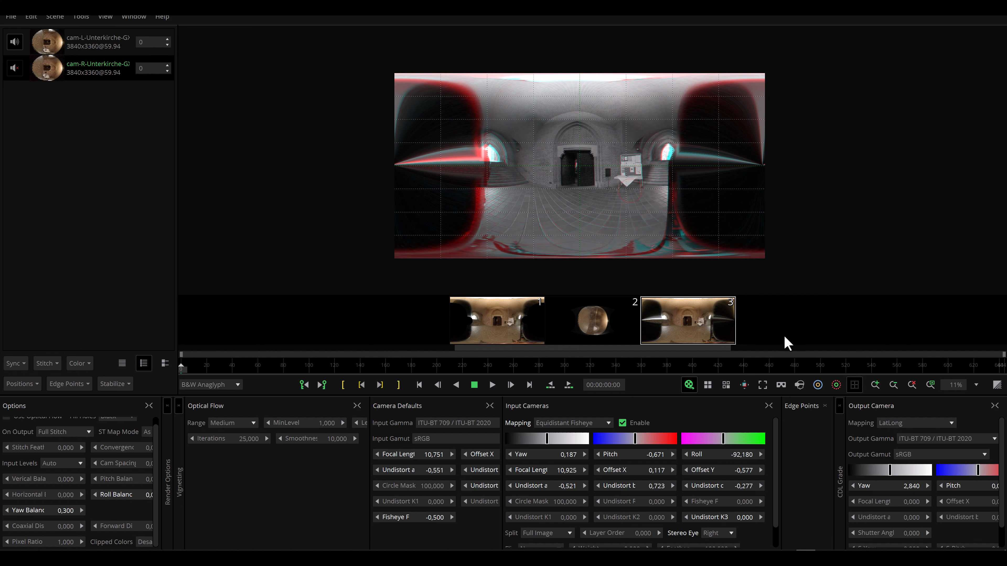
{"action": "left_click", "coordinate": [540, 200]}
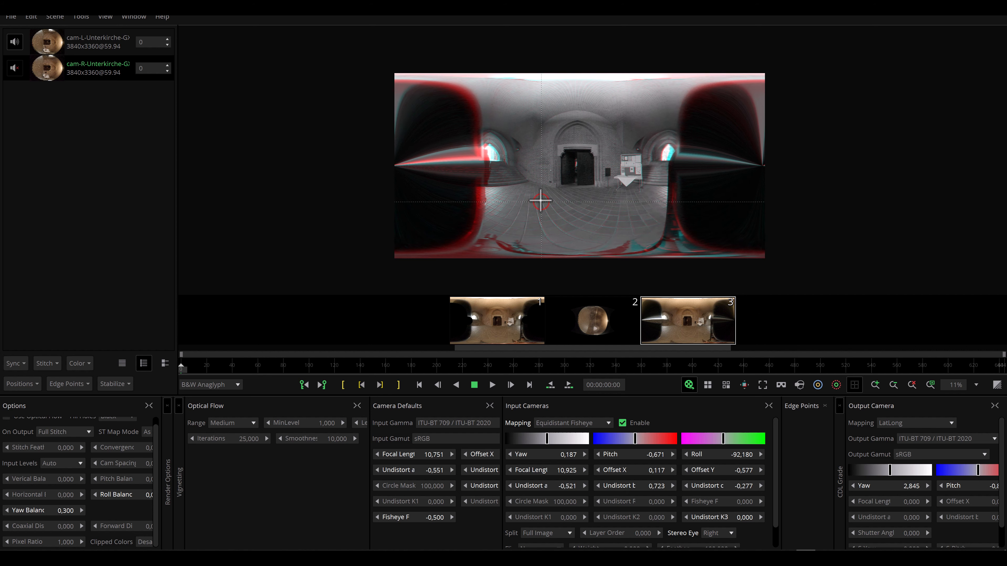
{"action": "left_click", "coordinate": [855, 385]}
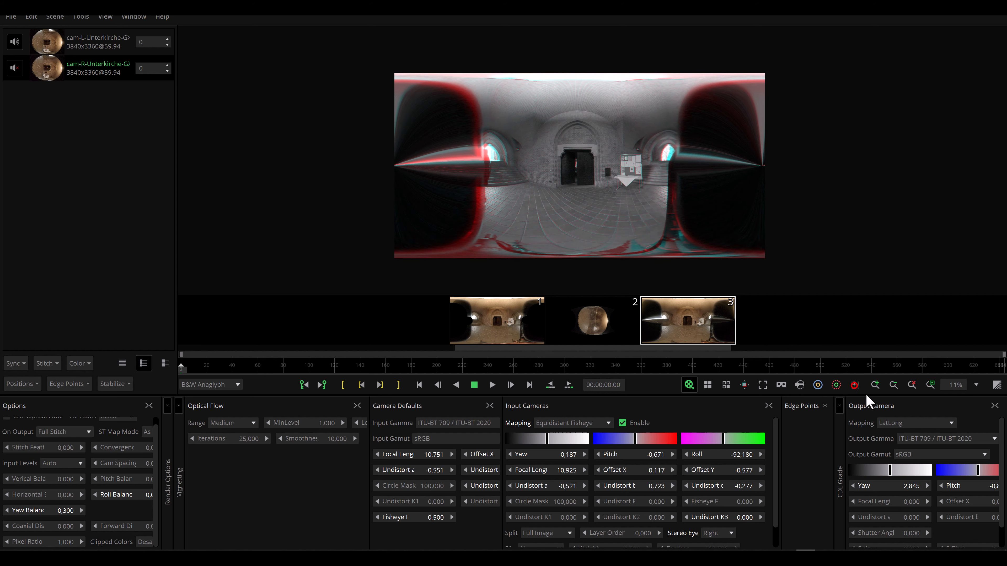
{"action": "scroll", "coordinate": [639, 223], "scroll_direction": "up", "scroll_amount": 4}
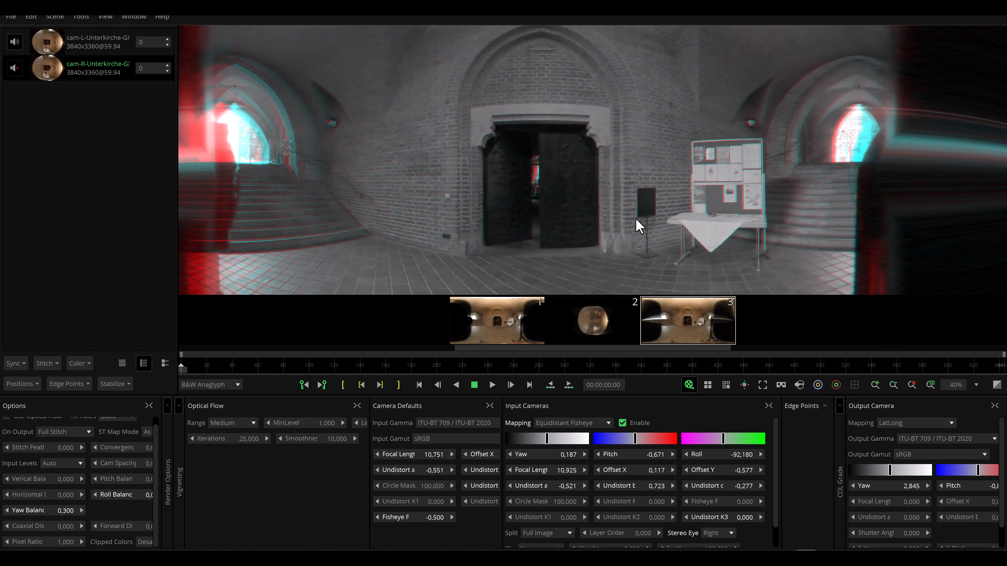
{"action": "scroll", "coordinate": [640, 225], "scroll_direction": "up", "scroll_amount": 3}
{"action": "scroll", "coordinate": [639, 226], "scroll_direction": "down", "scroll_amount": 1}
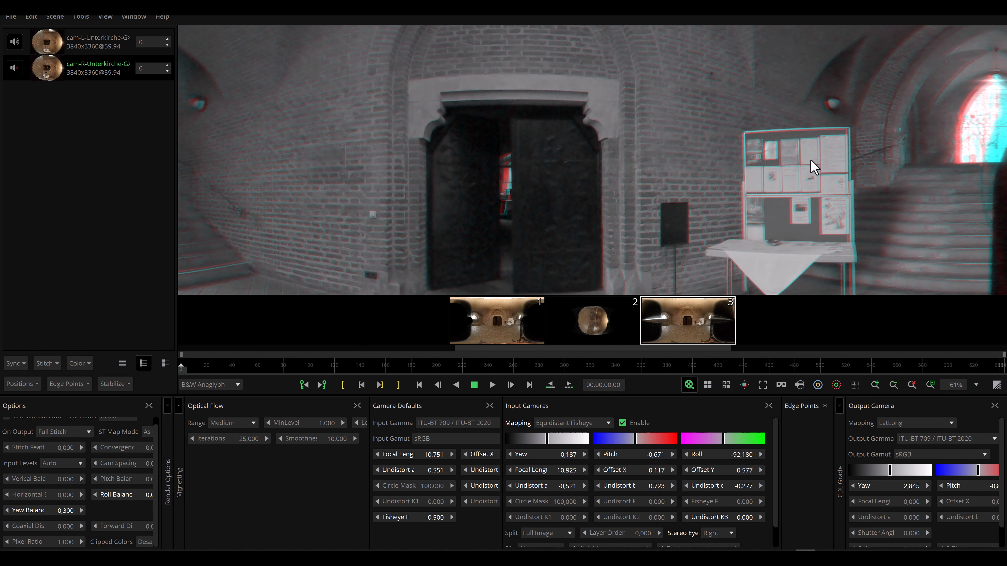
Set the third scene's input levels to Data (Full)
{"action": "scroll", "coordinate": [813, 165], "scroll_direction": "down", "scroll_amount": 2}
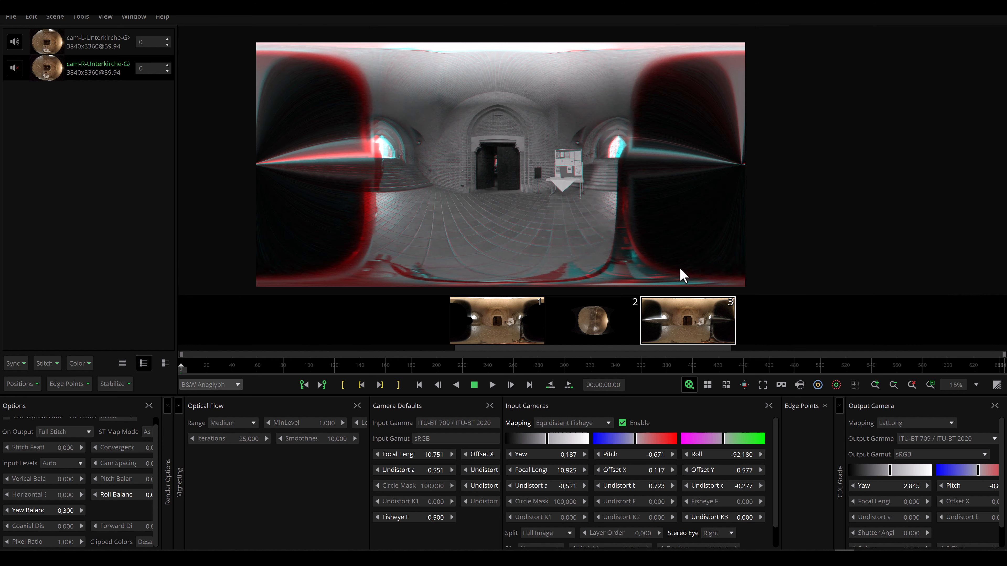
{"action": "left_click", "coordinate": [11, 17]}
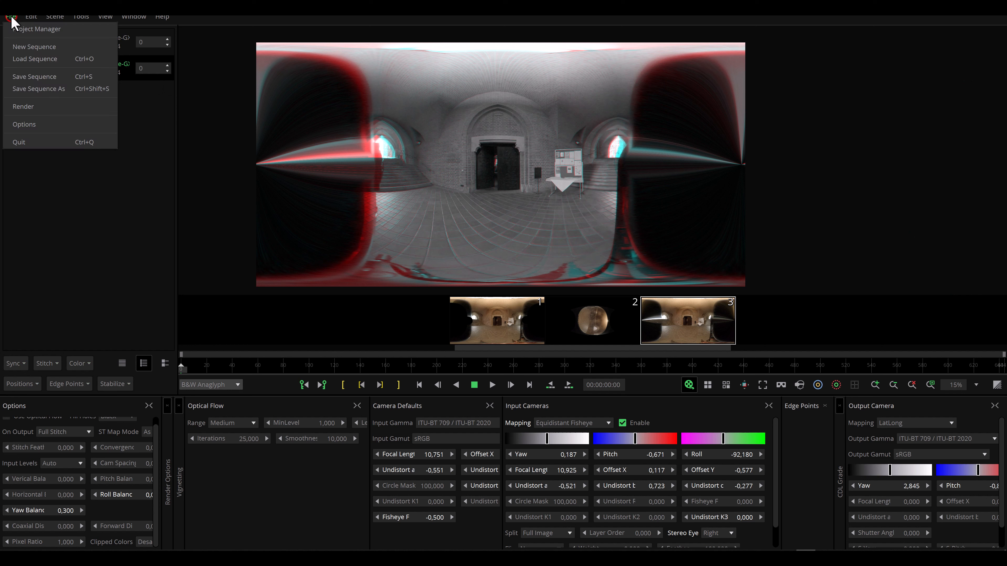
{"action": "left_click", "coordinate": [23, 107]}
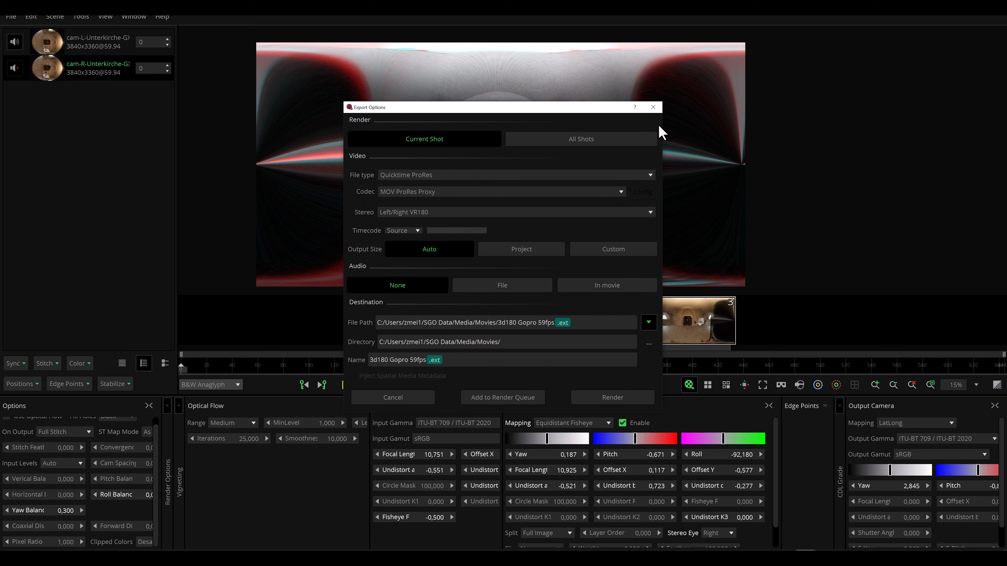
{"action": "left_click", "coordinate": [653, 107]}
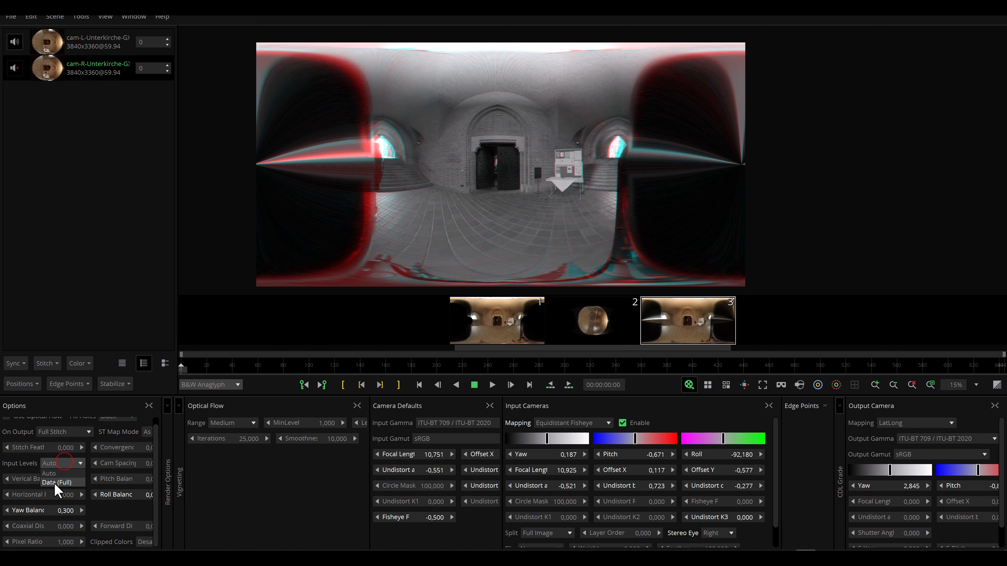
{"action": "left_click", "coordinate": [60, 483]}
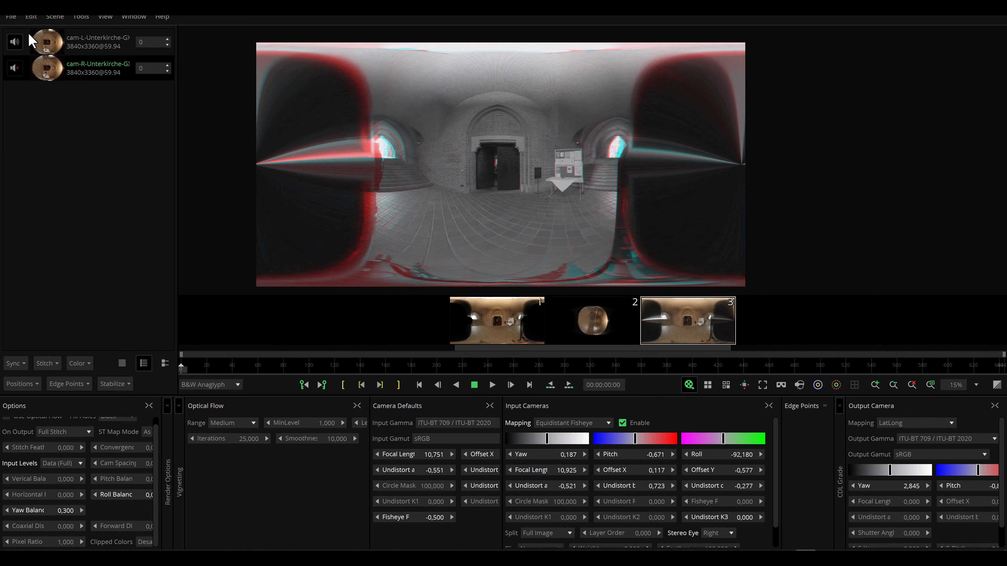
Configure the current shot's render as Quicktime ProRes with the MOV ProRes LT codec and Left/Right VR180 stereo output
{"action": "left_click", "coordinate": [11, 17]}
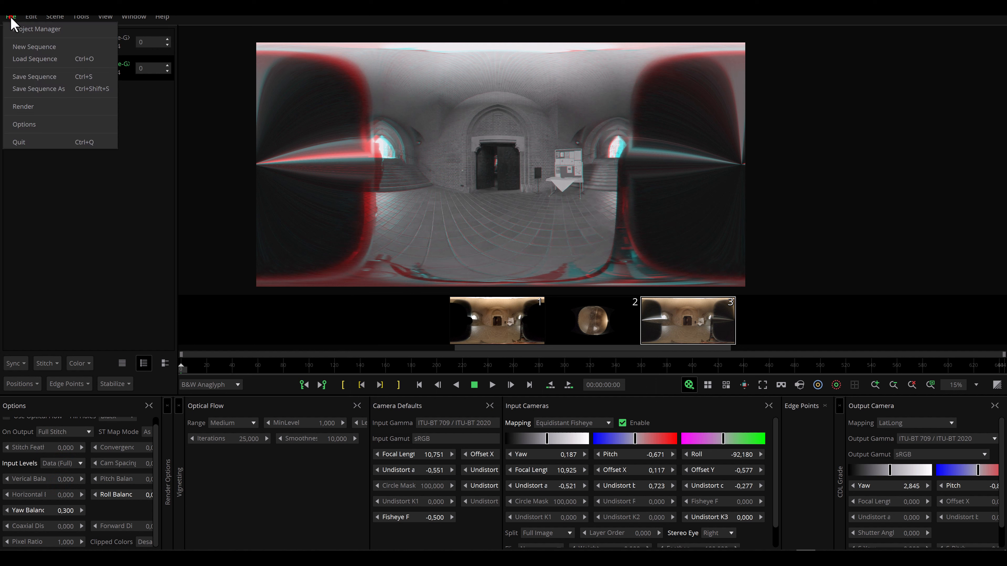
{"action": "left_click", "coordinate": [24, 107]}
{"action": "left_click", "coordinate": [414, 175]}
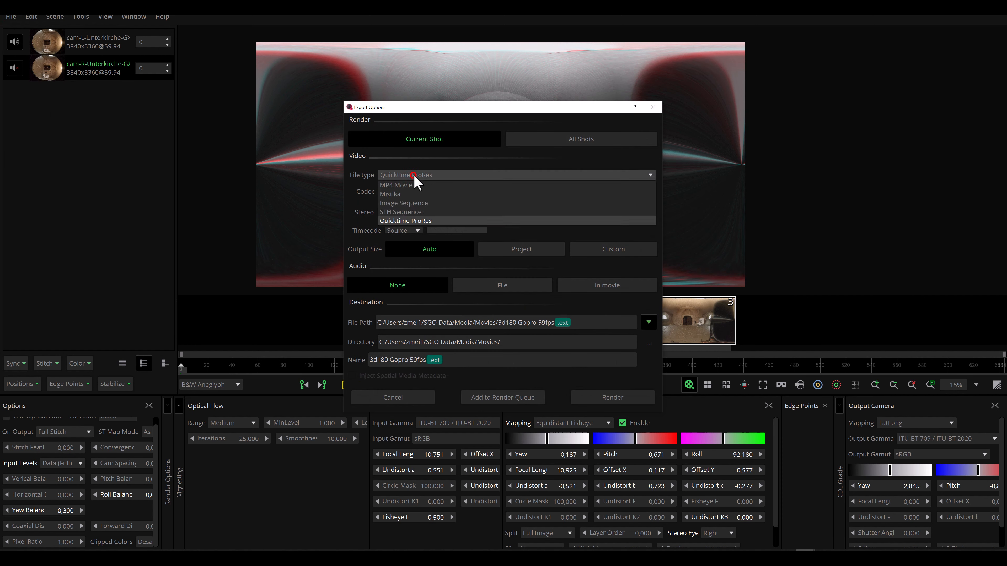
{"action": "left_click", "coordinate": [413, 175]}
{"action": "left_click", "coordinate": [413, 192]}
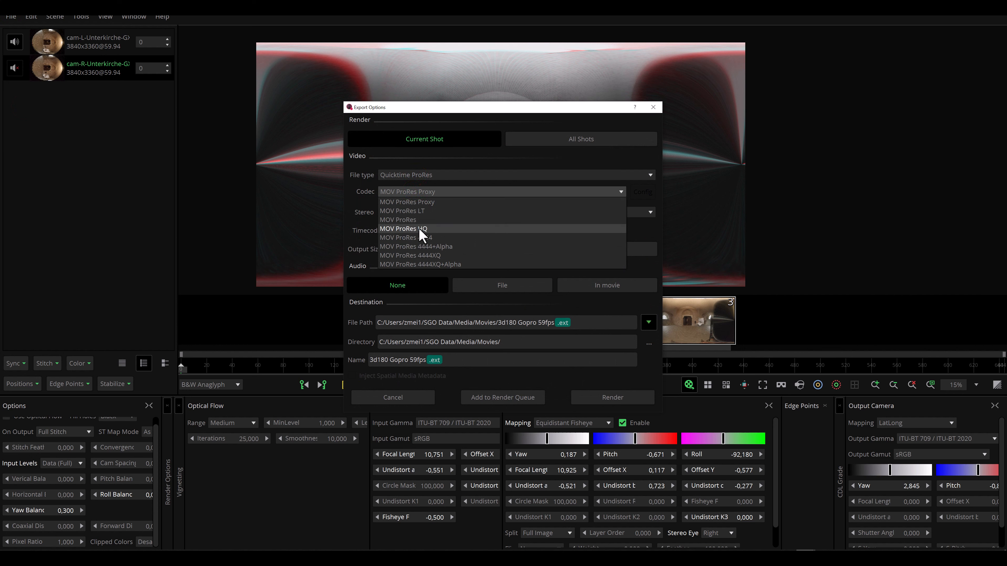
{"action": "left_click", "coordinate": [418, 212]}
{"action": "left_click", "coordinate": [420, 213]}
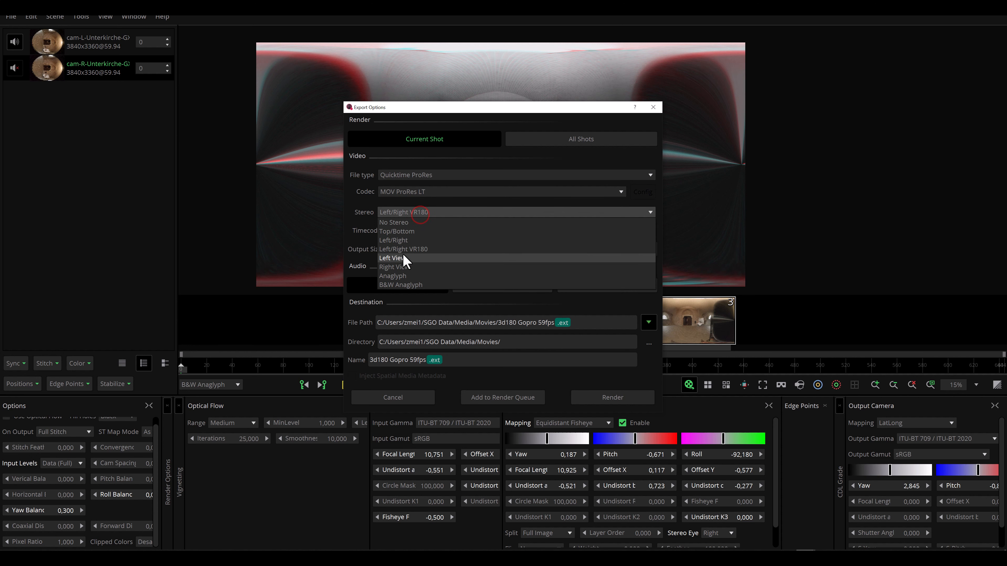
{"action": "left_click", "coordinate": [423, 249]}
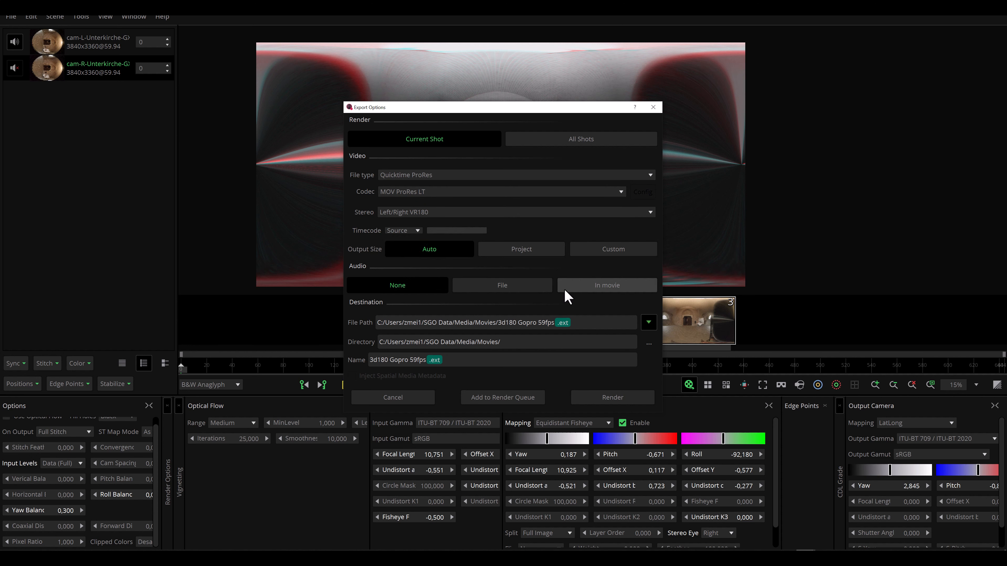
Change the render's stereo output to Left View
{"action": "left_click", "coordinate": [649, 344]}
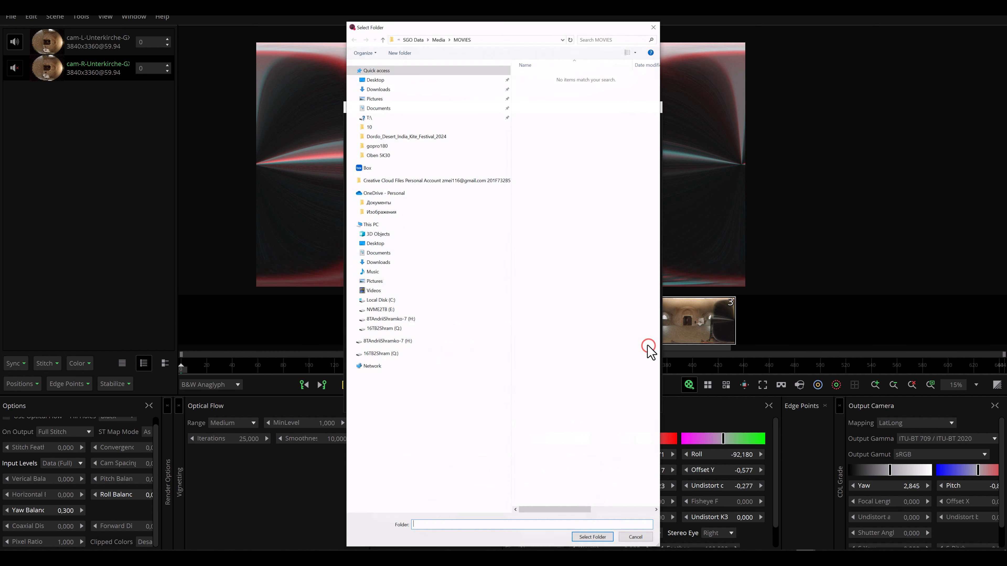
{"action": "left_click", "coordinate": [652, 27]}
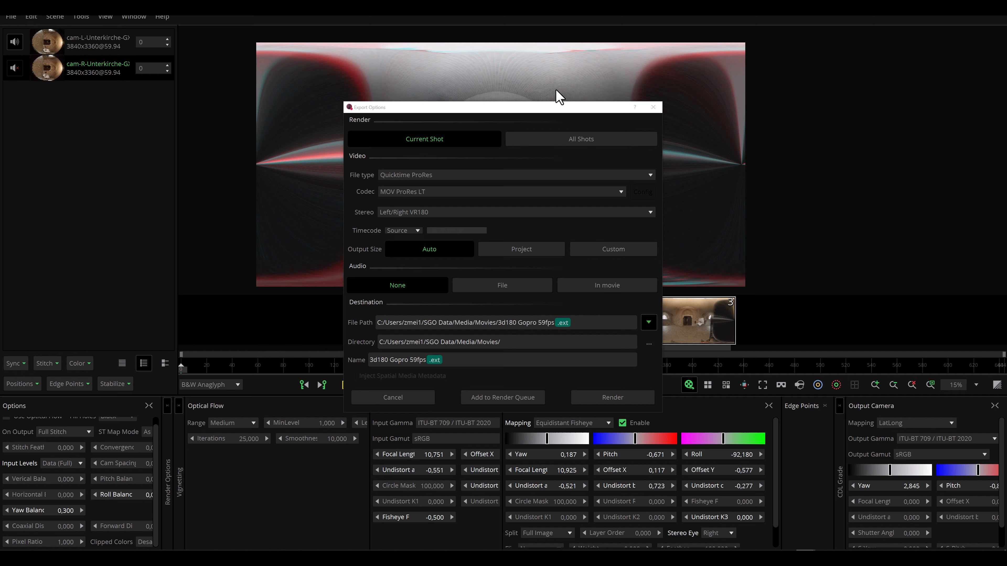
{"action": "left_click_drag", "start_coordinate": [563, 115], "coordinate": [552, 266]}
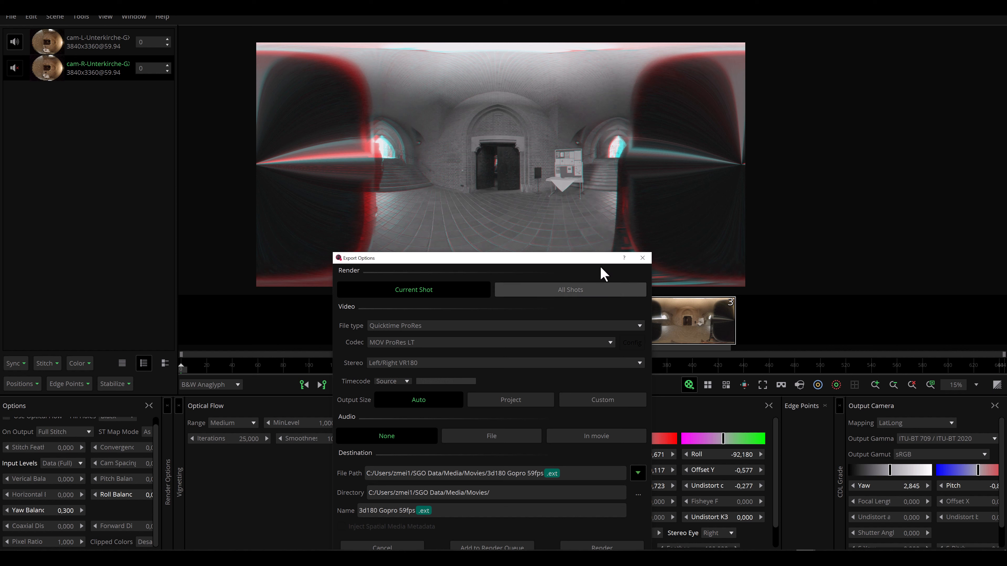
{"action": "left_click_drag", "start_coordinate": [579, 258], "coordinate": [569, 184]}
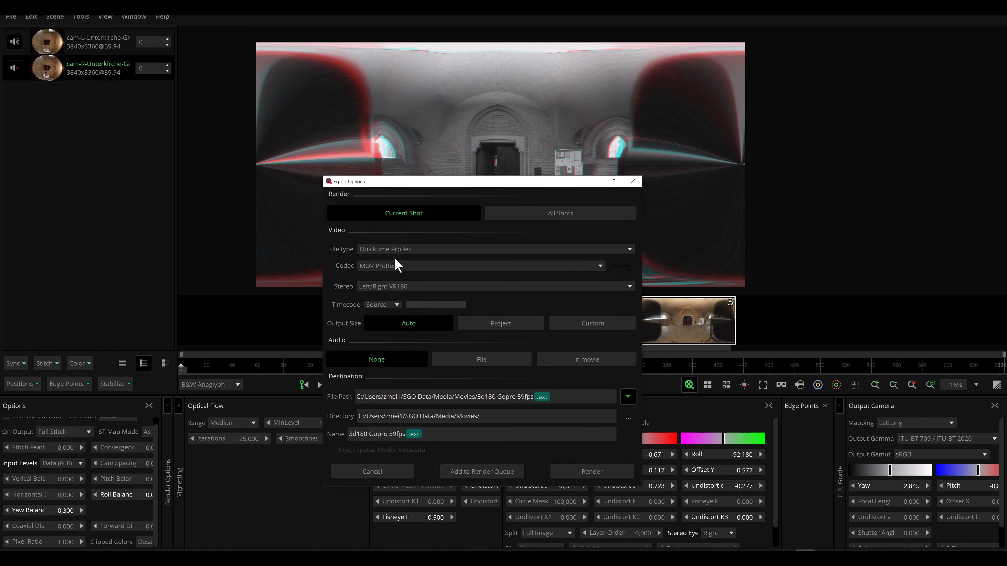
{"action": "left_click", "coordinate": [391, 285]}
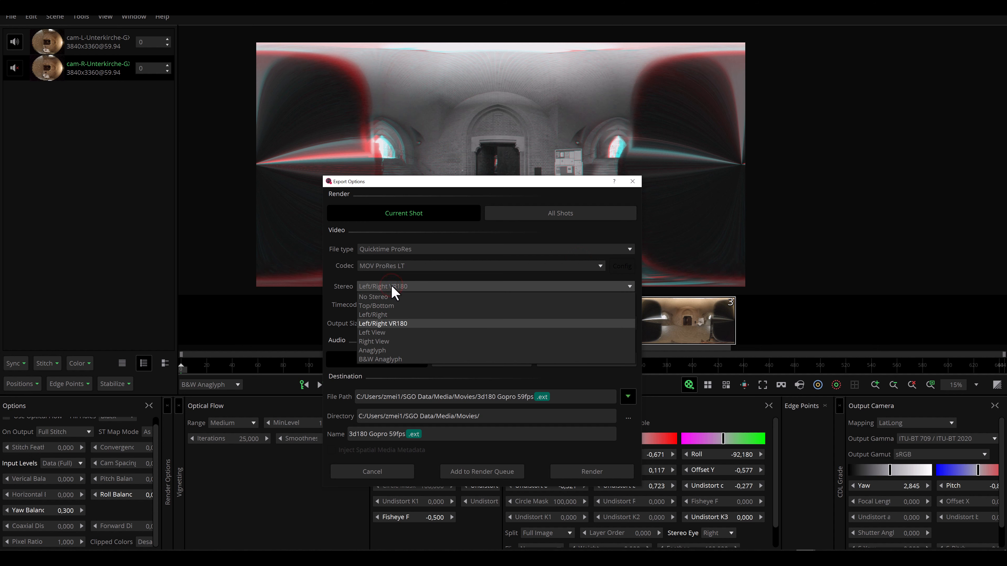
{"action": "left_click", "coordinate": [379, 332]}
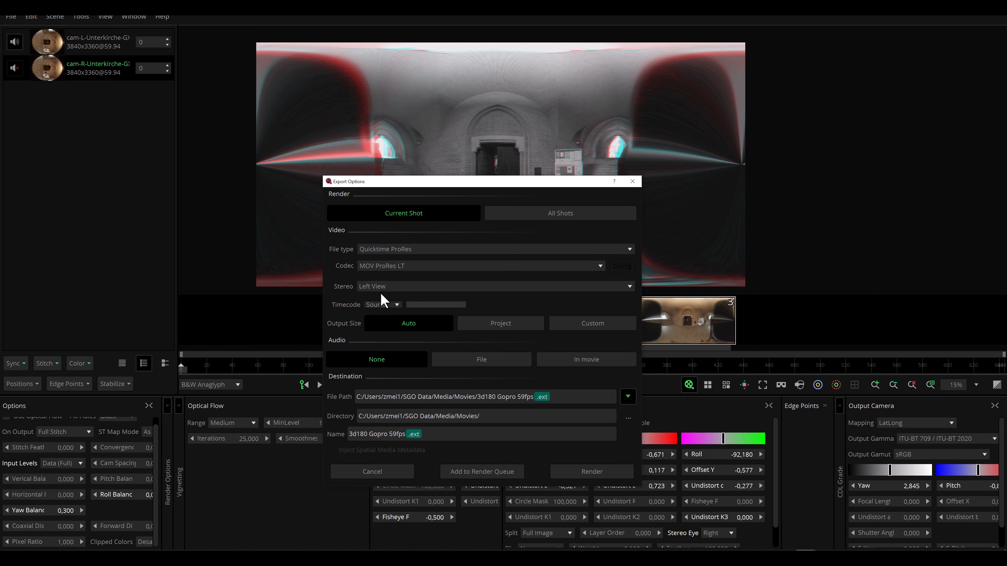
Render the current shot's Right View as "R-3d180 Gopro 59fps" in the Unterkirche/Boutique folder with MOV ProRes LT
{"action": "left_click", "coordinate": [11, 16]}
{"action": "left_click", "coordinate": [24, 107]}
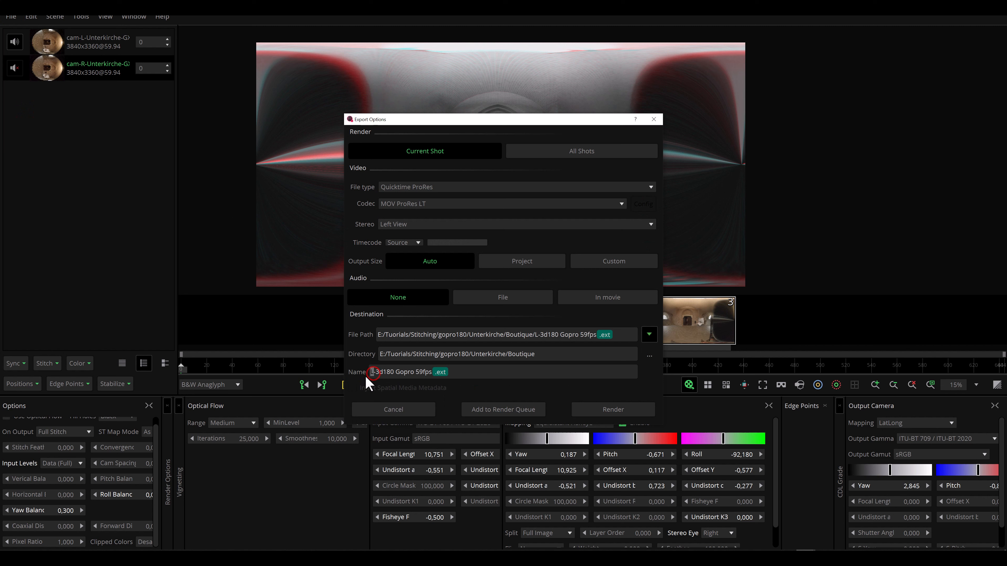
{"action": "type", "text": "R"}
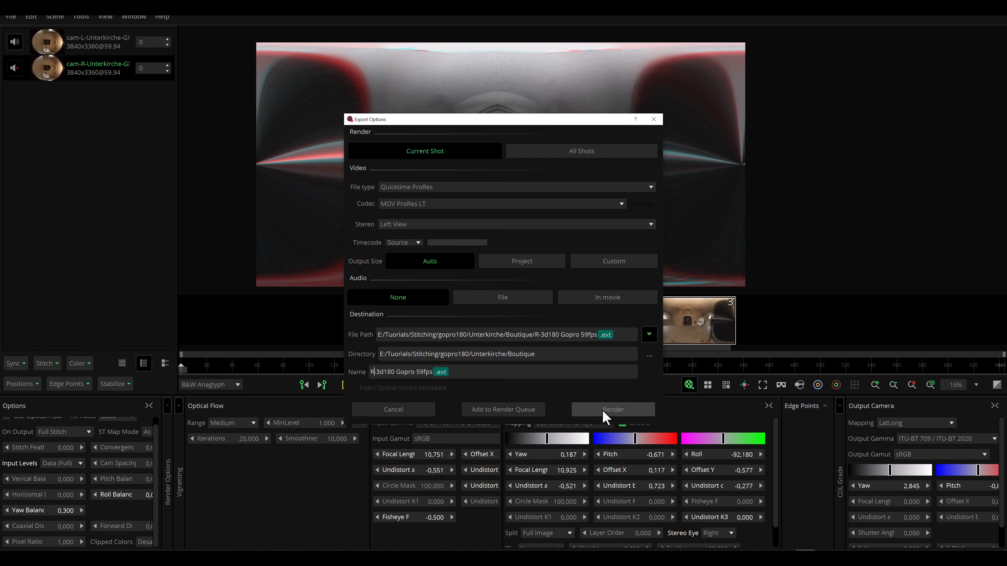
{"action": "left_click", "coordinate": [422, 224]}
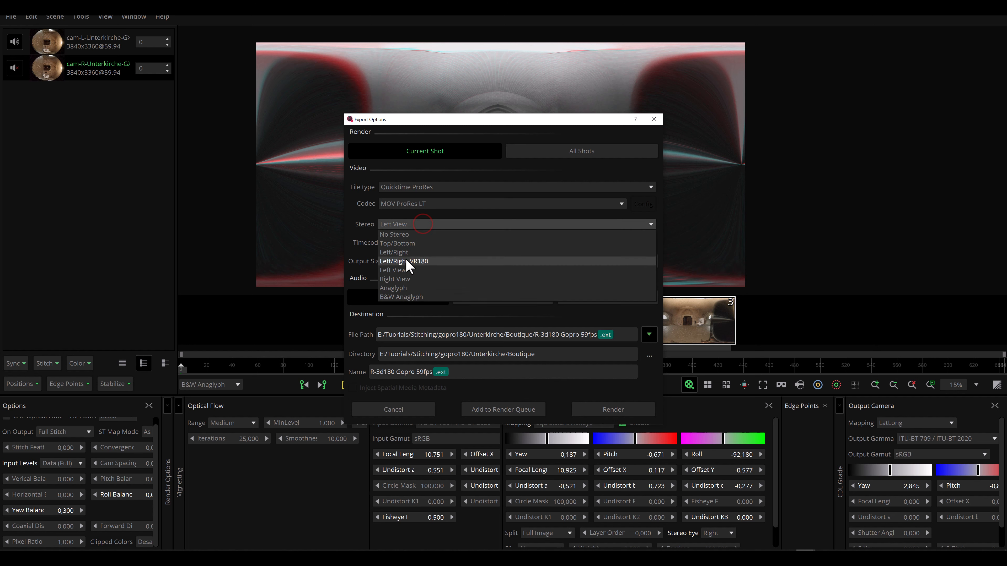
{"action": "left_click", "coordinate": [399, 279]}
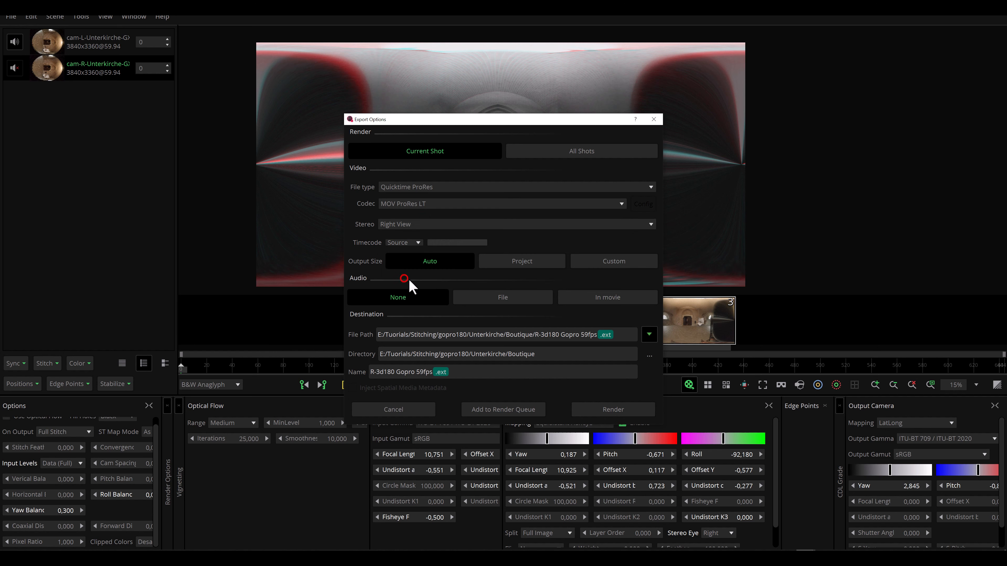
{"action": "left_click", "coordinate": [613, 415]}
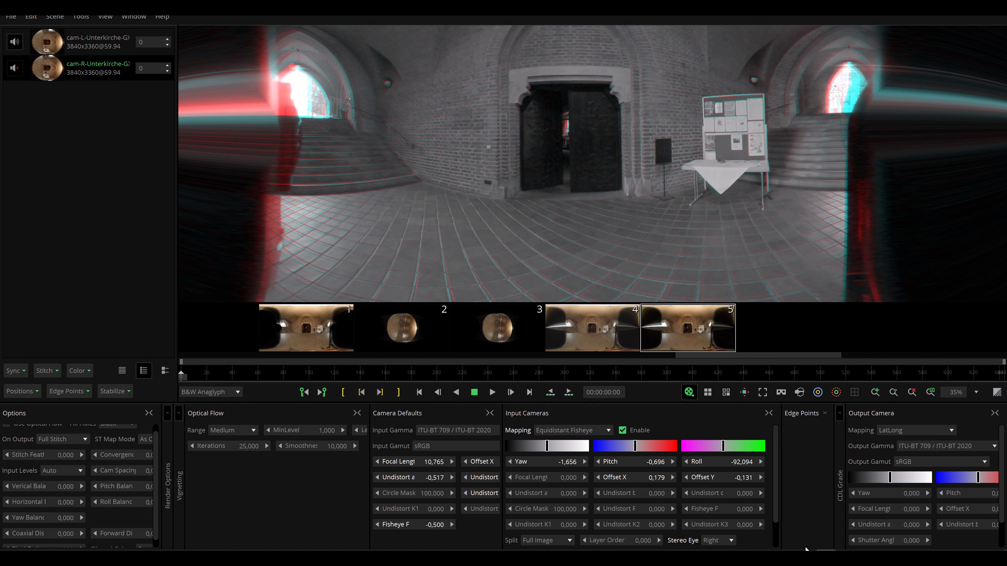
Switch to PTGui, delete the project's worst control points and reoptimize it, then return to Mistika VR
{"action": "mouse_move", "coordinate": [807, 556]}
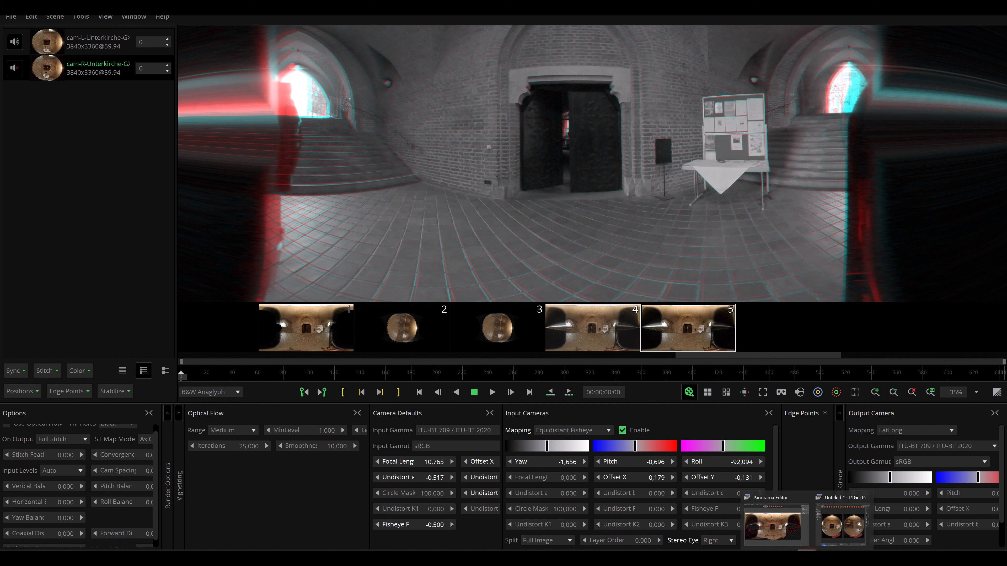
{"action": "left_click", "coordinate": [793, 532]}
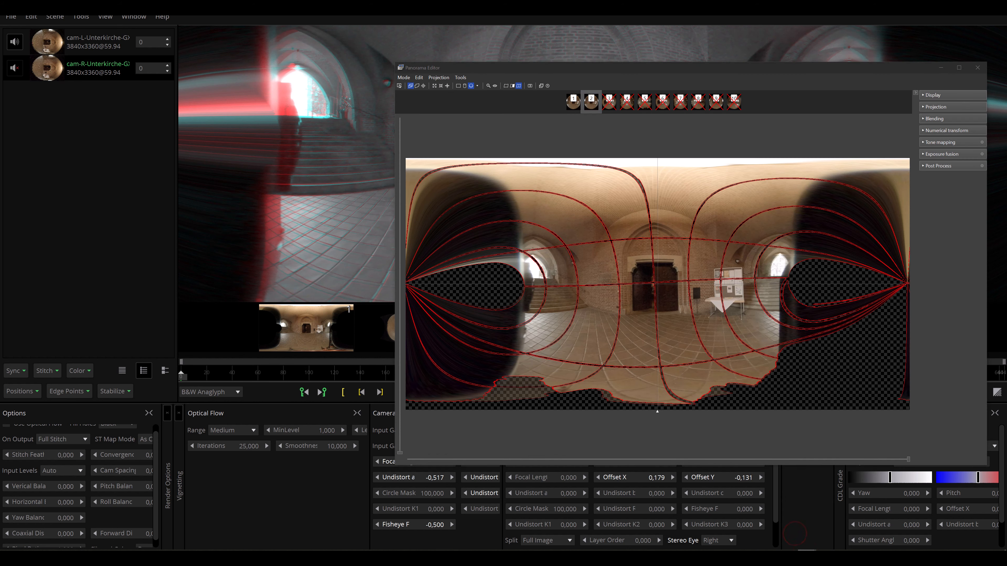
{"action": "left_click", "coordinate": [834, 534]}
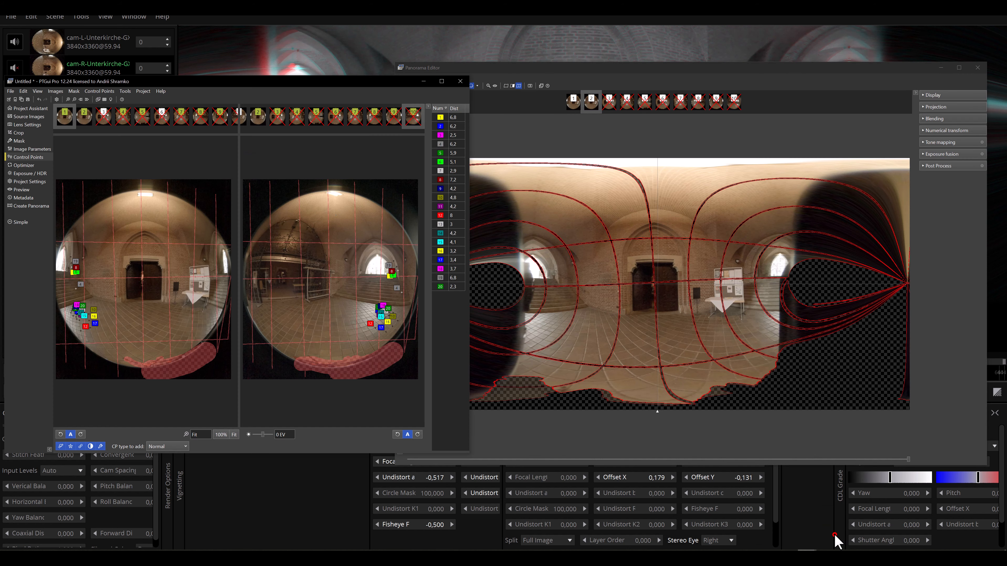
{"action": "left_click", "coordinate": [101, 92]}
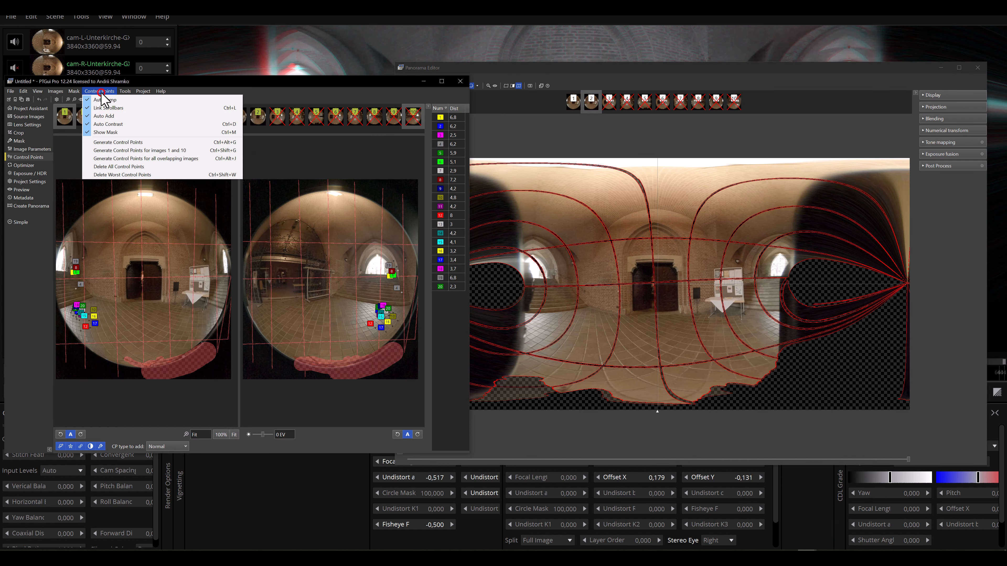
{"action": "left_click", "coordinate": [119, 177]}
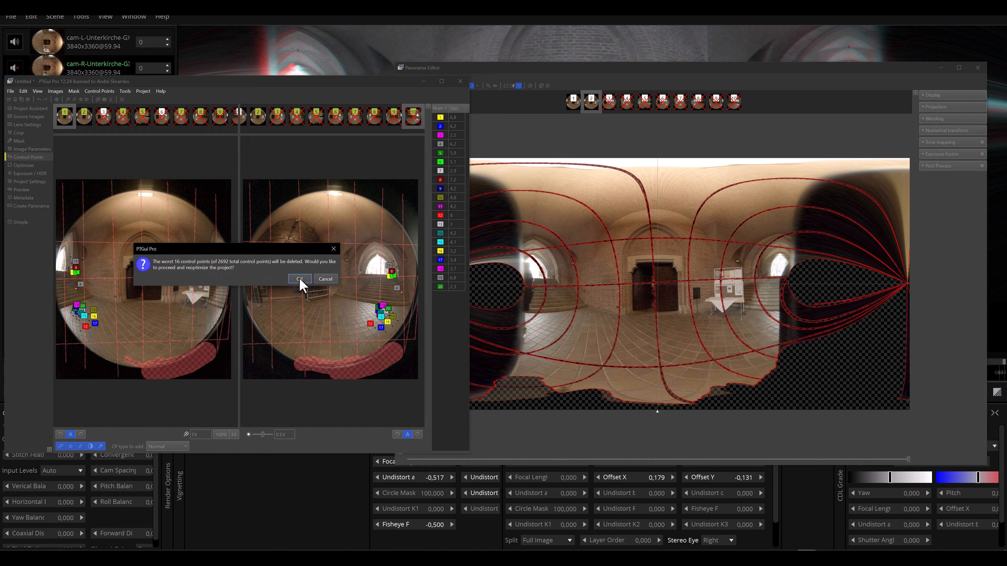
{"action": "left_click", "coordinate": [300, 279]}
{"action": "left_click", "coordinate": [290, 305]}
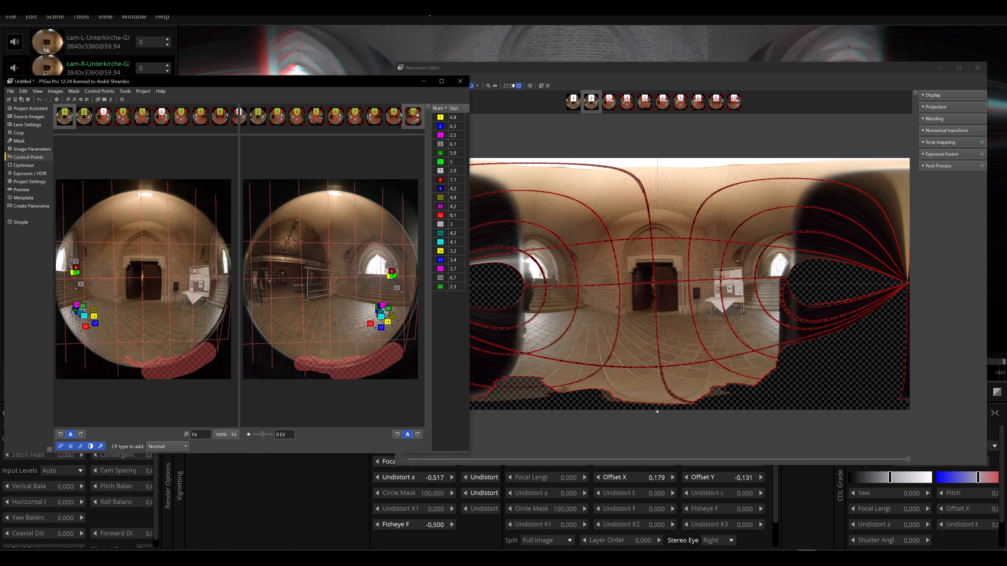
{"action": "left_click", "coordinate": [424, 2]}
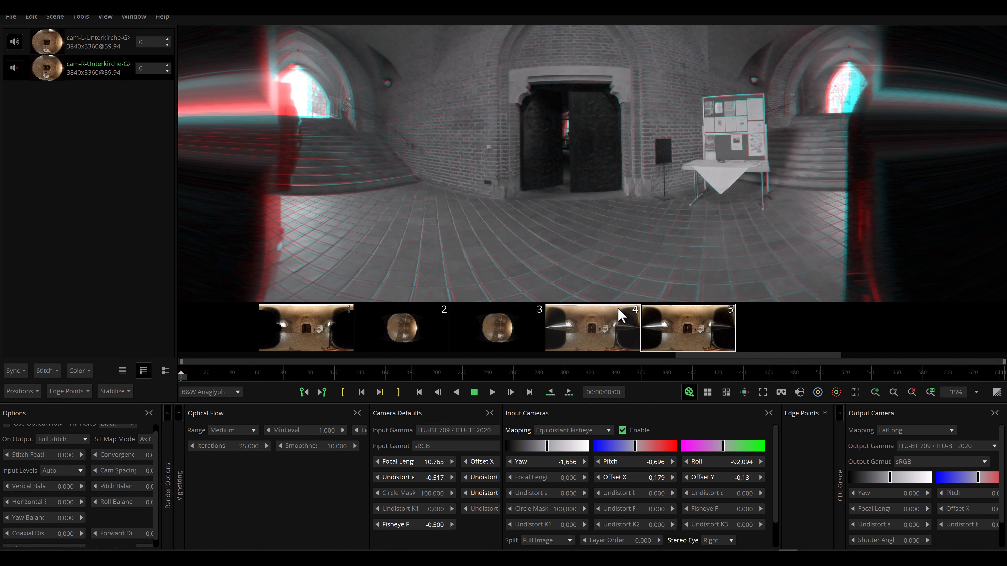
Compare the anaglyph alignment of the fourth and fifth scenes, examining the doorway, stairs and floor
{"action": "left_click", "coordinate": [598, 331]}
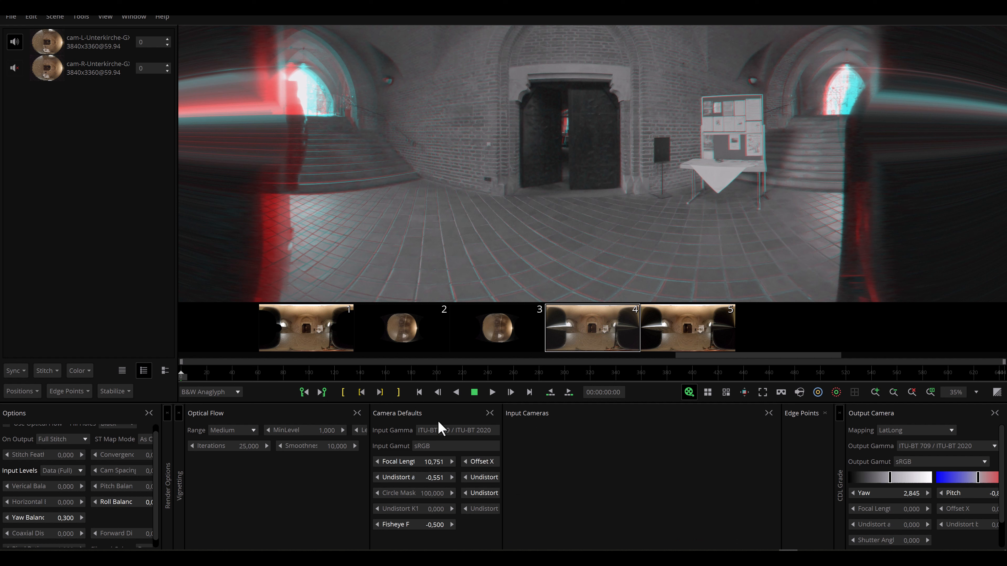
{"action": "left_click", "coordinate": [684, 329]}
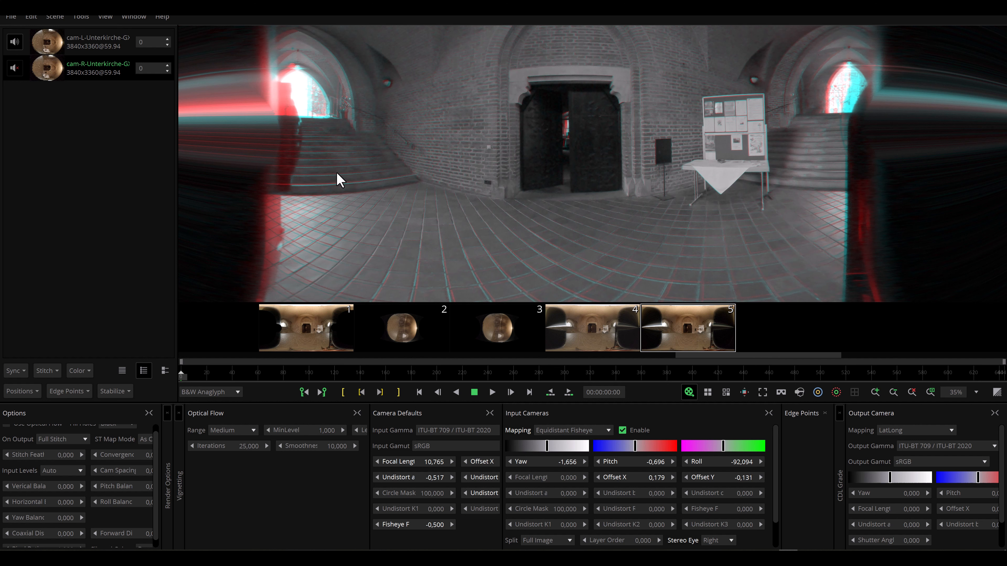
{"action": "scroll", "coordinate": [367, 239], "scroll_direction": "down", "scroll_amount": 1}
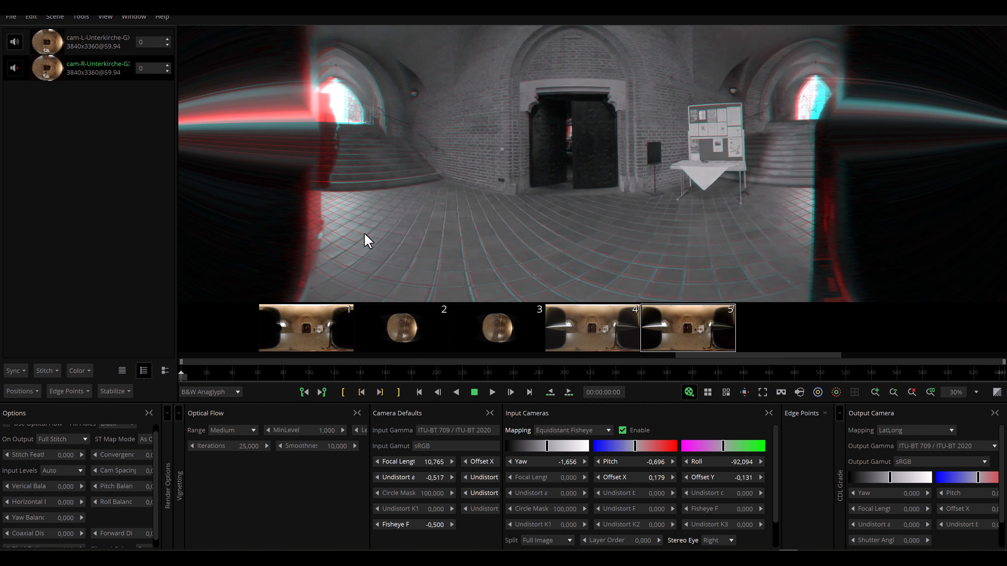
{"action": "scroll", "coordinate": [366, 239], "scroll_direction": "down", "scroll_amount": 1}
{"action": "left_click_drag", "start_coordinate": [520, 221], "coordinate": [438, 218]}
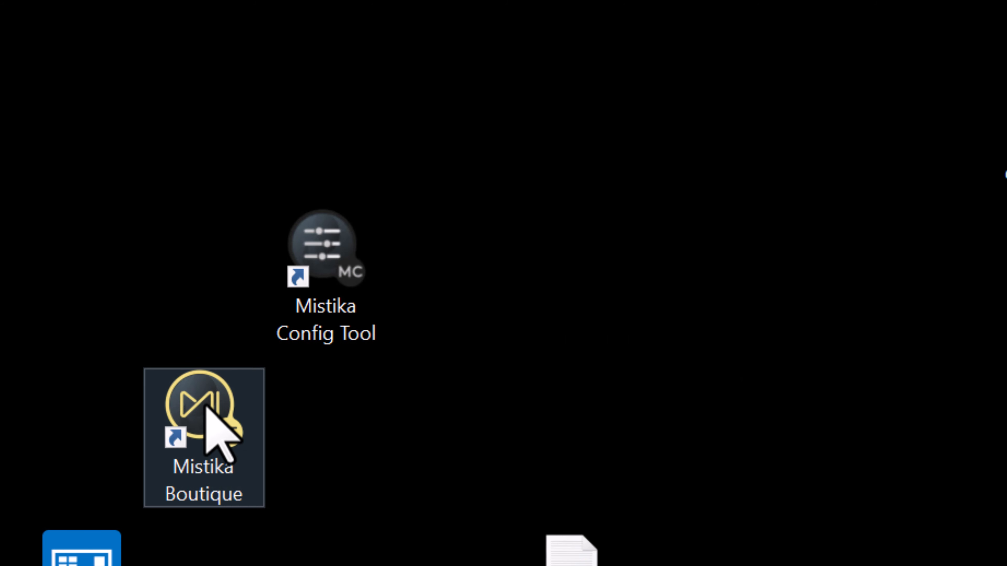
Open the Mistika Config Tool and save FactoryPreset_VR_12288x6144 as the standard preset, confirming its redefinition
{"action": "left_click_drag", "start_coordinate": [214, 427], "coordinate": [303, 416]}
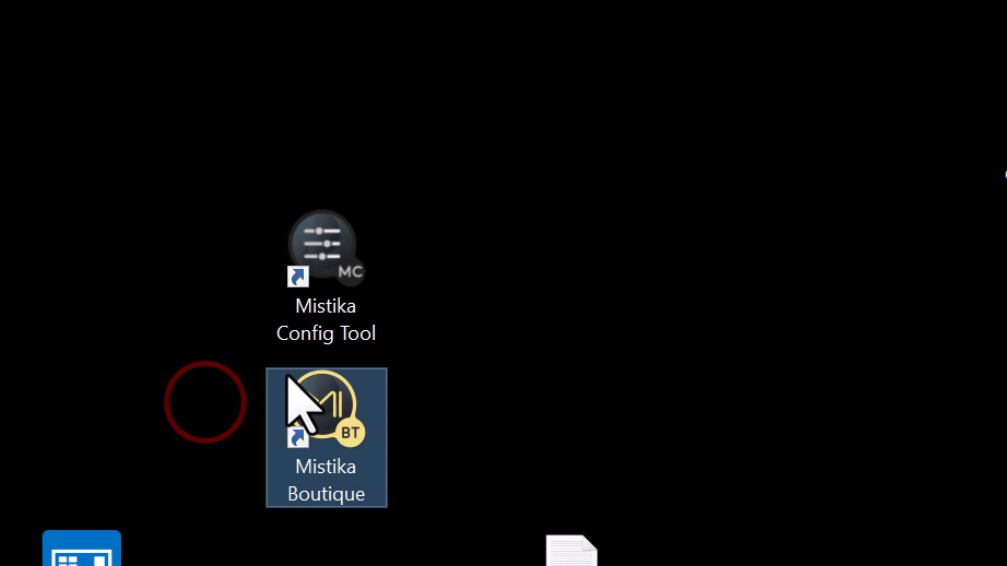
{"action": "double_click", "coordinate": [321, 237]}
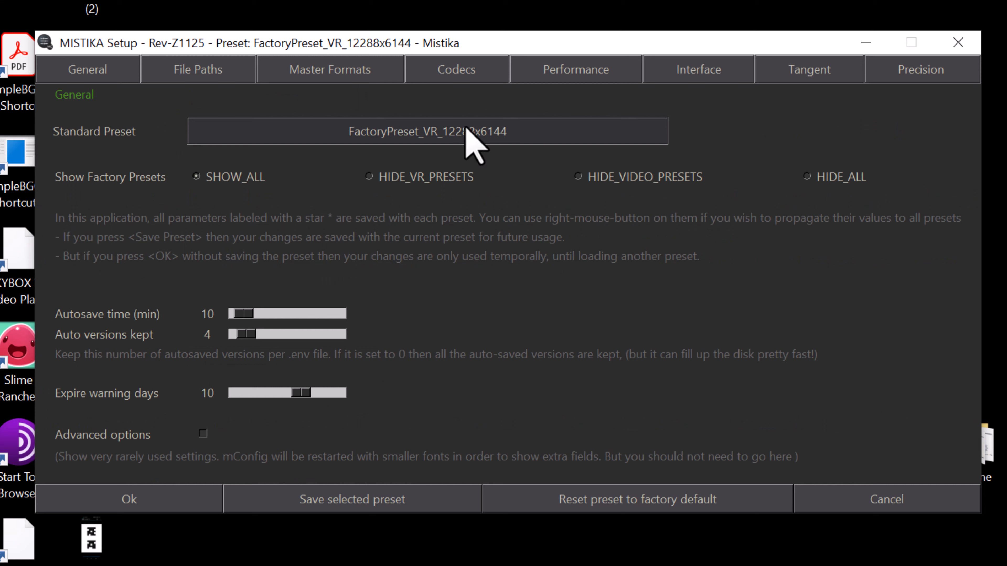
{"action": "left_click", "coordinate": [467, 131]}
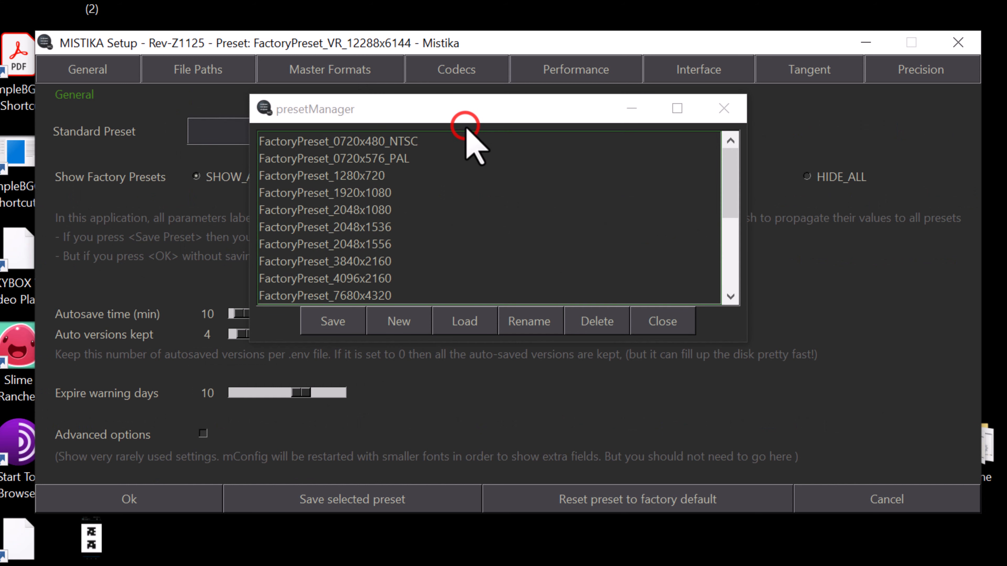
{"action": "left_click_drag", "start_coordinate": [733, 176], "coordinate": [731, 224]}
{"action": "scroll", "coordinate": [730, 224], "scroll_direction": "down", "scroll_amount": 1}
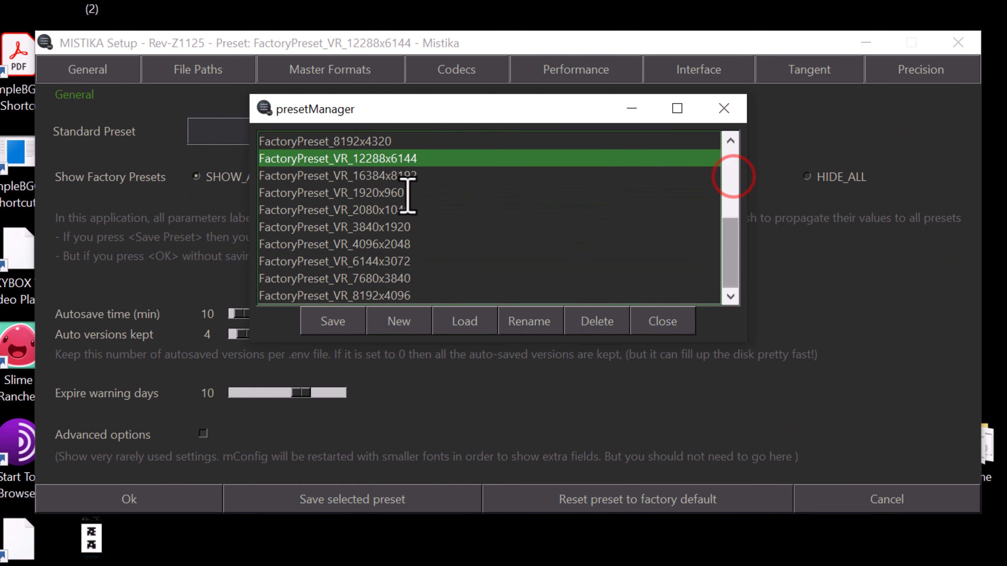
{"action": "left_click", "coordinate": [364, 156]}
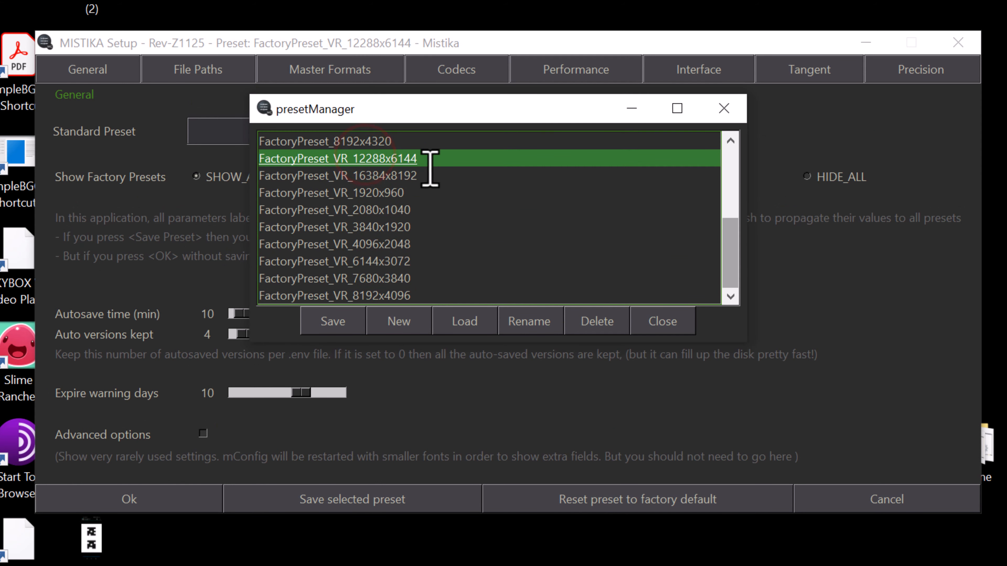
{"action": "left_click", "coordinate": [329, 320]}
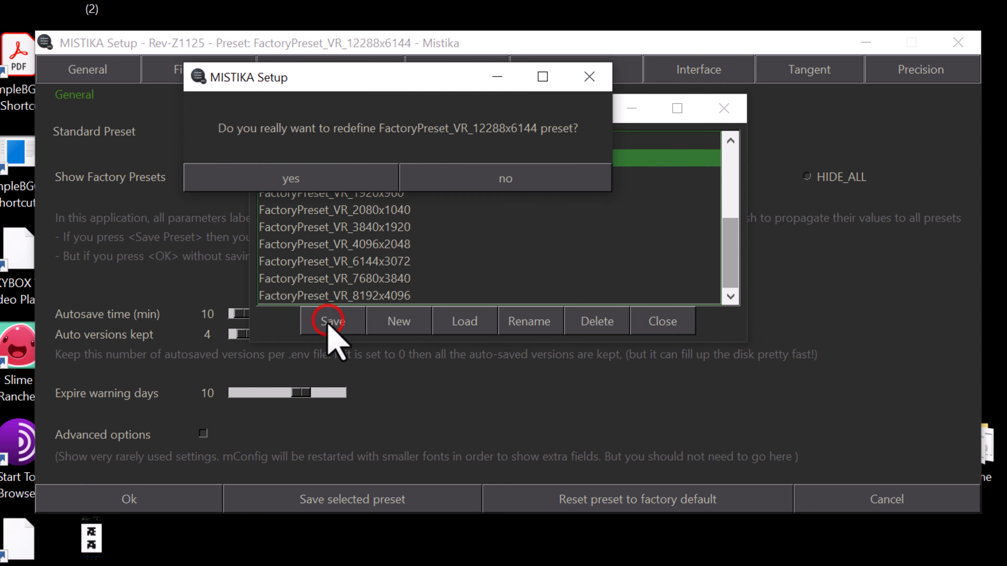
{"action": "left_click", "coordinate": [280, 175]}
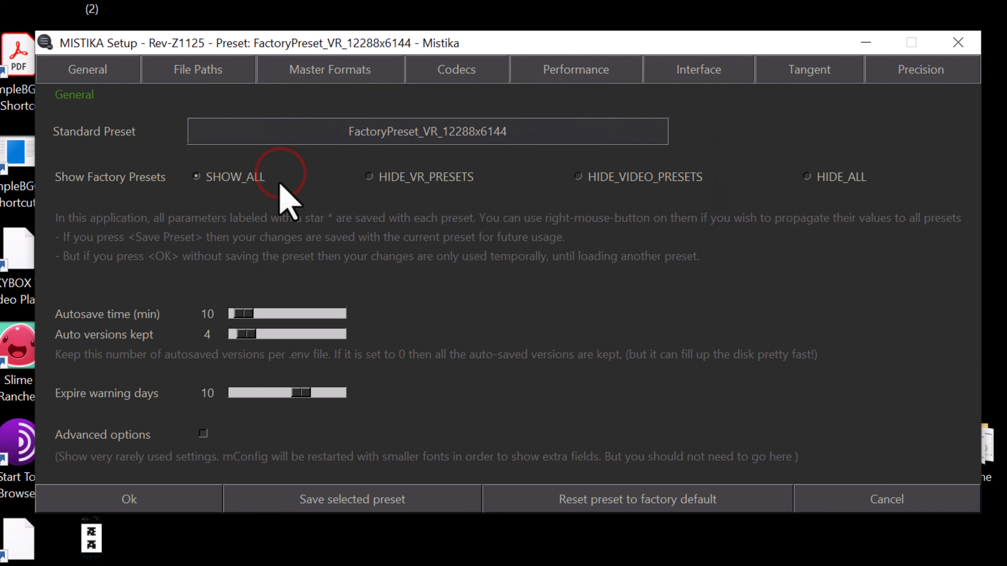
Launch Mistika Boutique and load L-3d180_Gopro_59fps.mov and R-3d180_Gopro_59fps.mov from the Unterkirche\Boutique\2 folder onto the timeline
{"action": "left_click_drag", "start_coordinate": [425, 48], "coordinate": [790, 44]}
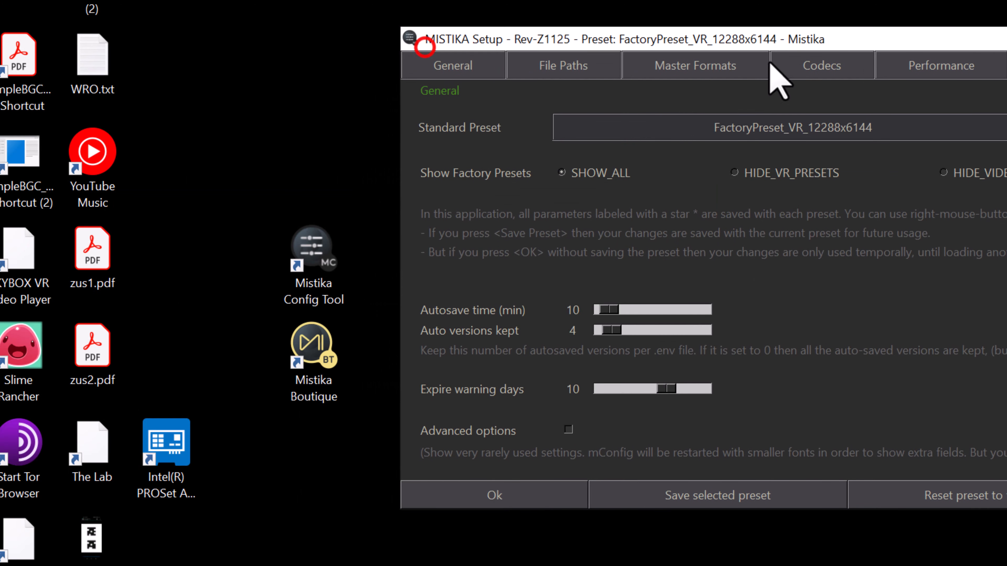
{"action": "double_click", "coordinate": [311, 345]}
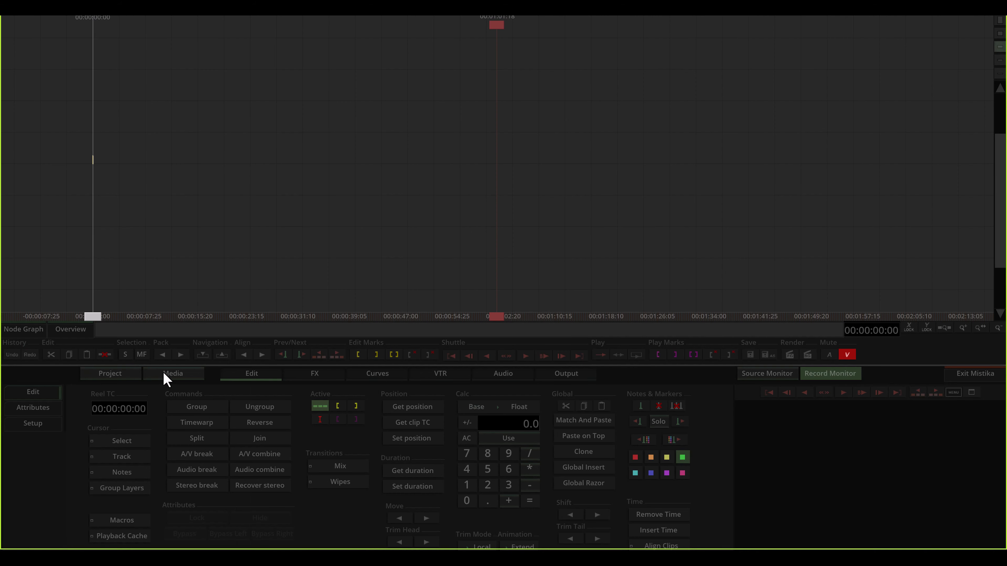
{"action": "left_click", "coordinate": [164, 375]}
{"action": "left_click", "coordinate": [183, 280]}
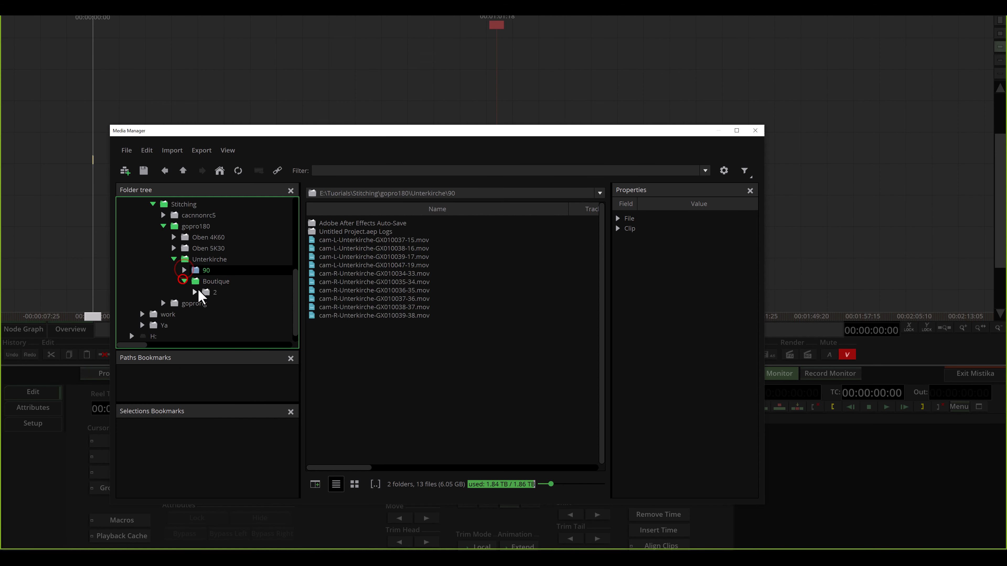
{"action": "left_click", "coordinate": [206, 292]}
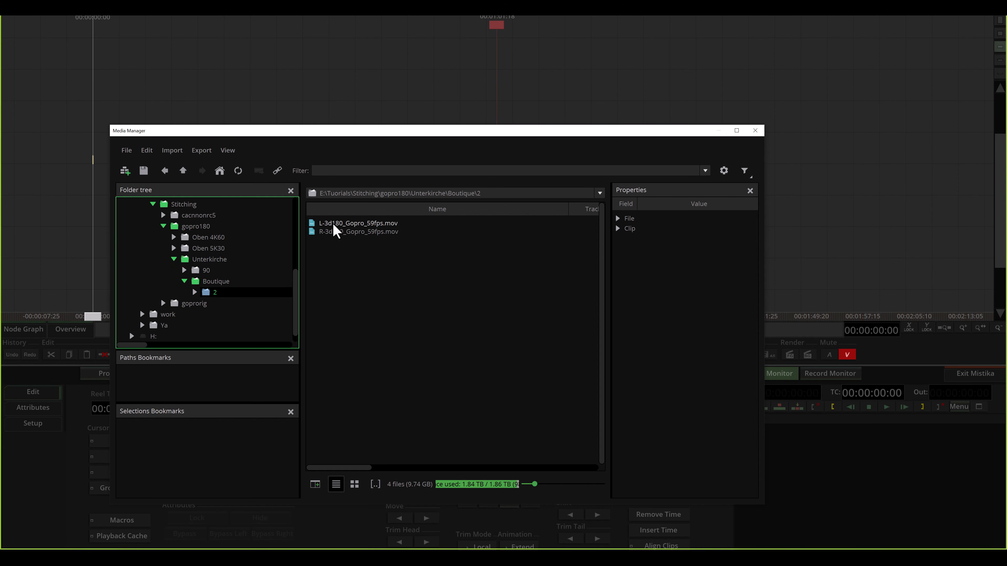
{"action": "left_click_drag", "start_coordinate": [386, 246], "coordinate": [316, 219]}
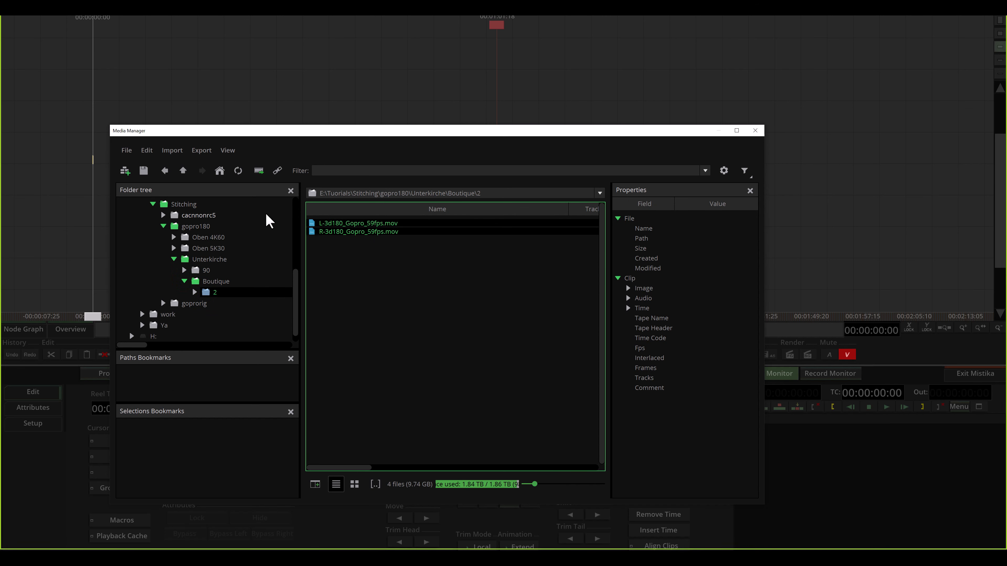
{"action": "left_click", "coordinate": [259, 170]}
{"action": "left_click", "coordinate": [167, 176]}
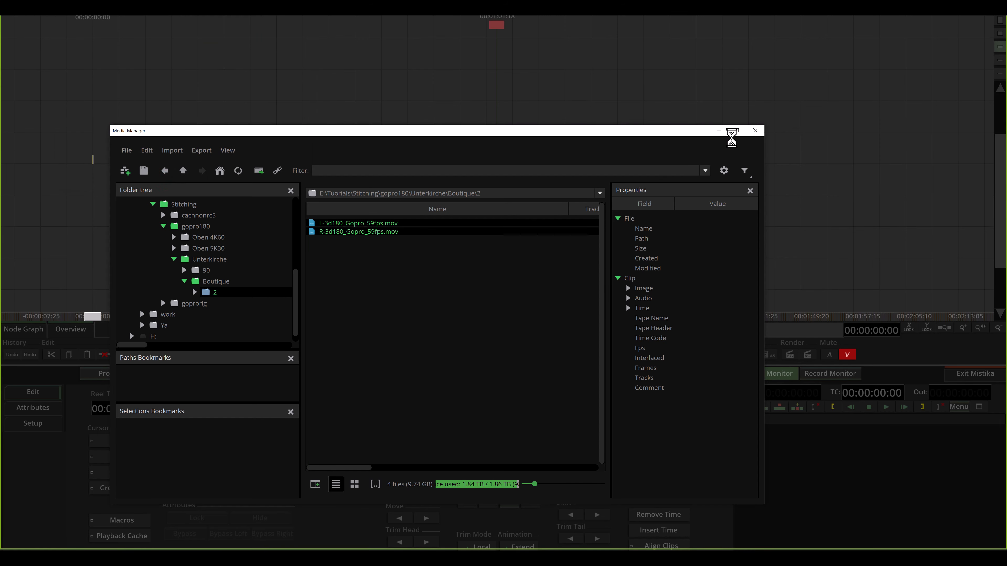
{"action": "left_click", "coordinate": [754, 130]}
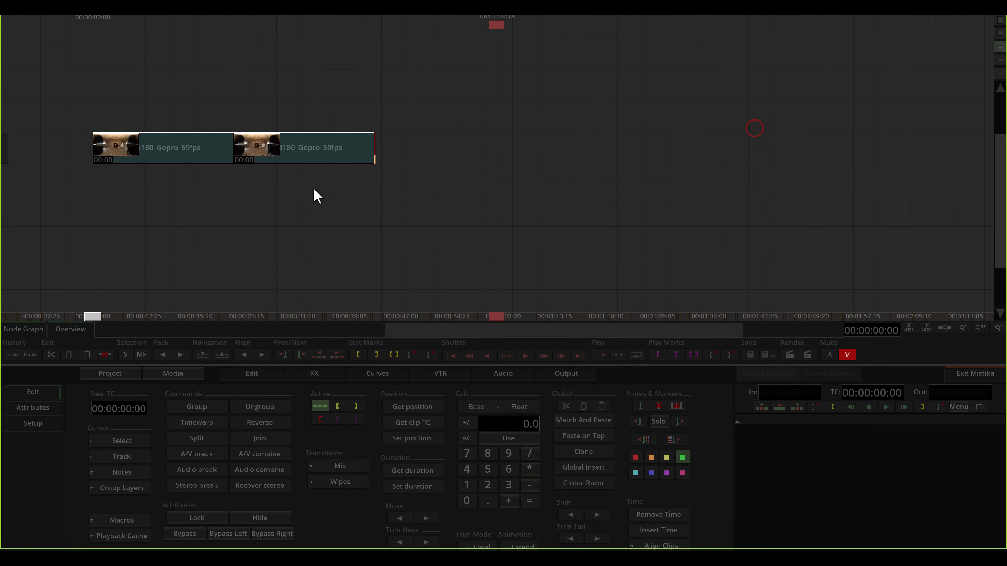
Move the two clips to the red playhead at 00:01:01:18 and stack the R clip directly beneath the L clip
{"action": "left_click", "coordinate": [176, 146]}
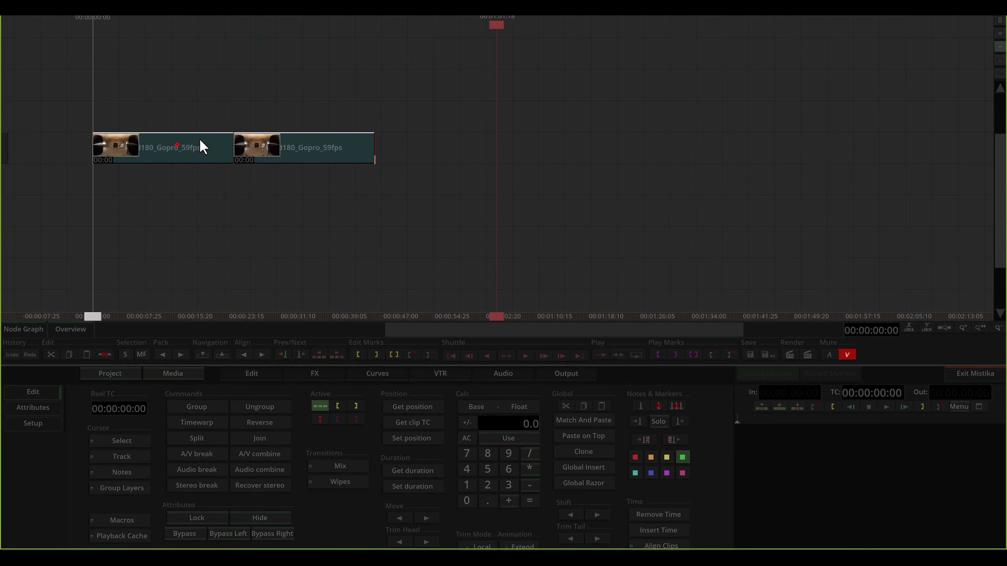
{"action": "left_click_drag", "start_coordinate": [202, 147], "coordinate": [589, 209]}
{"action": "left_click", "coordinate": [555, 237]}
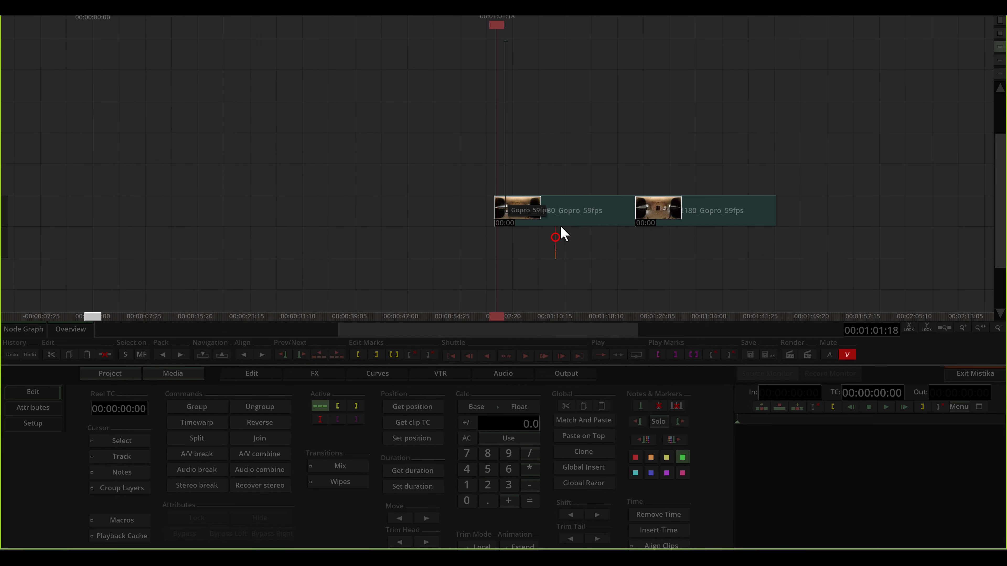
{"action": "scroll", "coordinate": [557, 226], "scroll_direction": "up", "scroll_amount": 5}
{"action": "left_click", "coordinate": [593, 243]}
{"action": "left_click", "coordinate": [596, 218]}
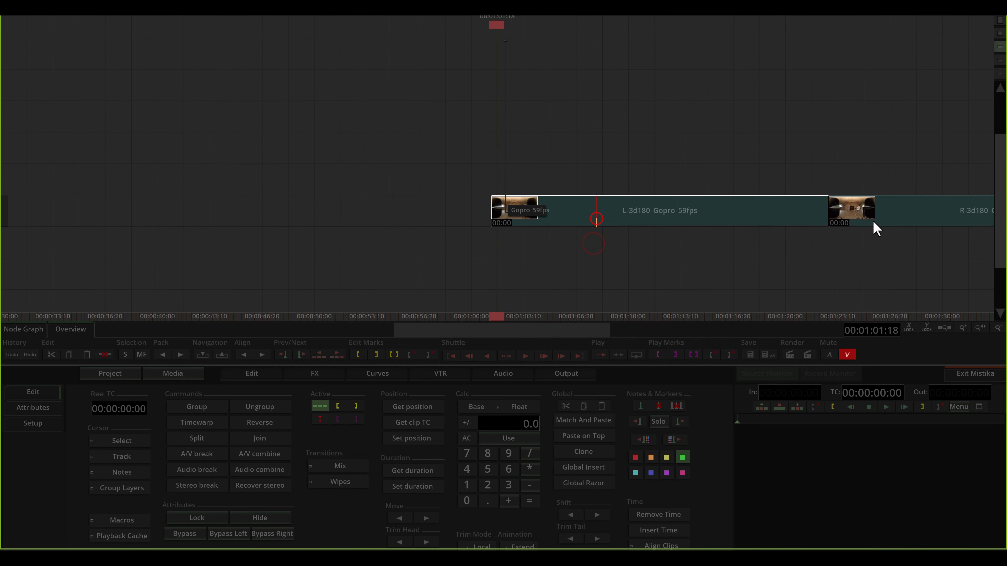
{"action": "left_click_drag", "start_coordinate": [874, 223], "coordinate": [562, 249]}
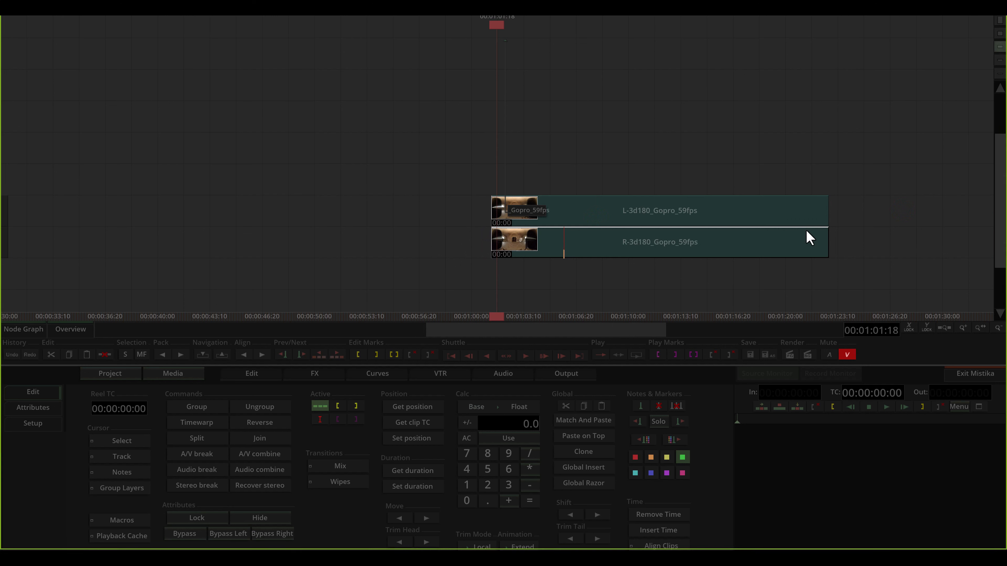
Apply a Stereo 3D effect over both the left and right clips and open it in the effect editor
{"action": "left_click_drag", "start_coordinate": [866, 276], "coordinate": [452, 148]}
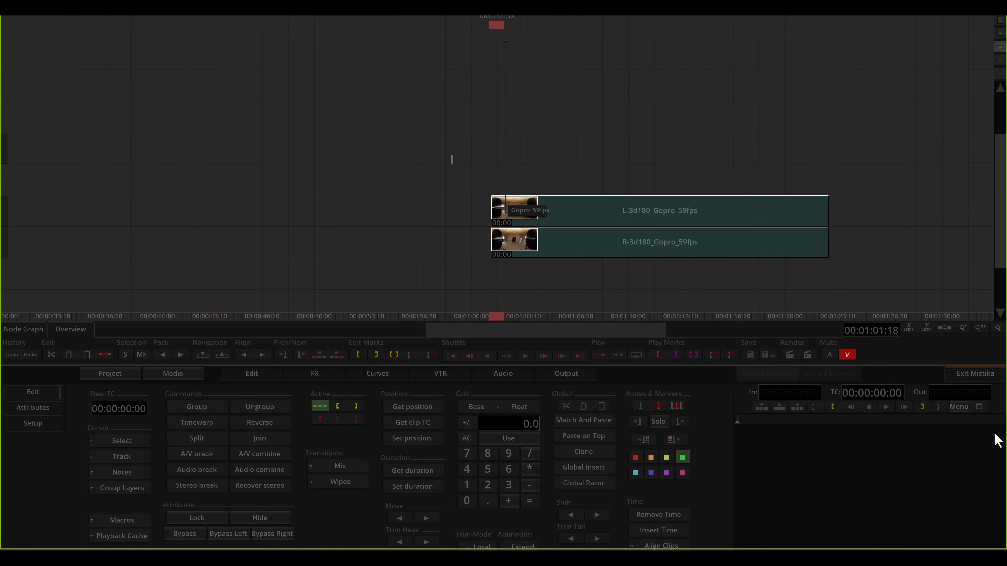
{"action": "left_click", "coordinate": [331, 377]}
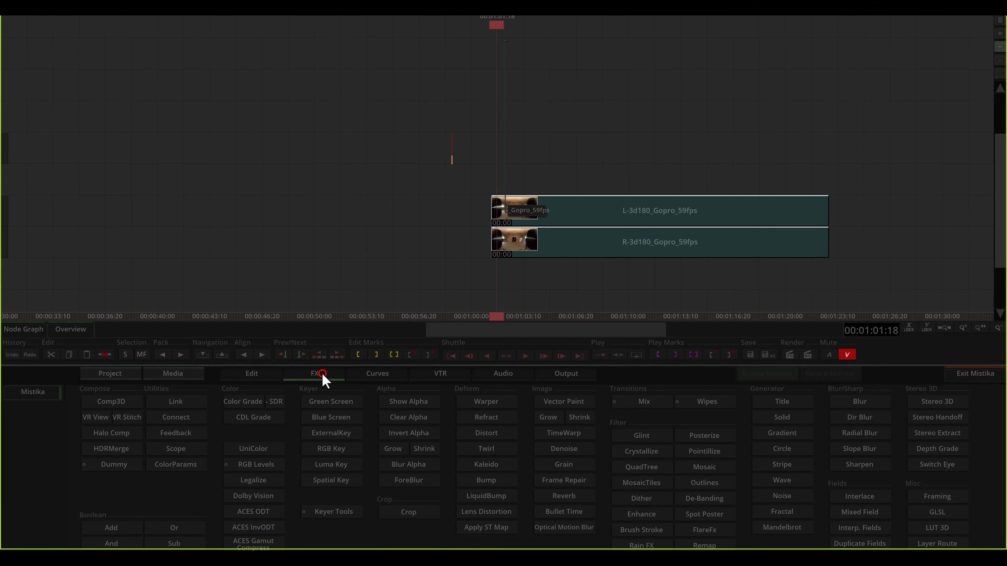
{"action": "left_click", "coordinate": [935, 402]}
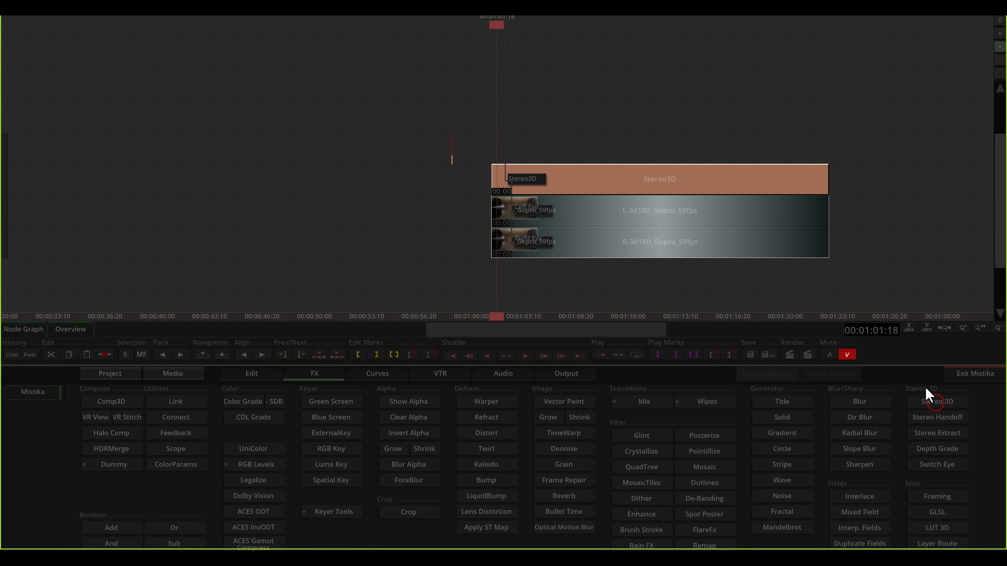
{"action": "double_click", "coordinate": [649, 183]}
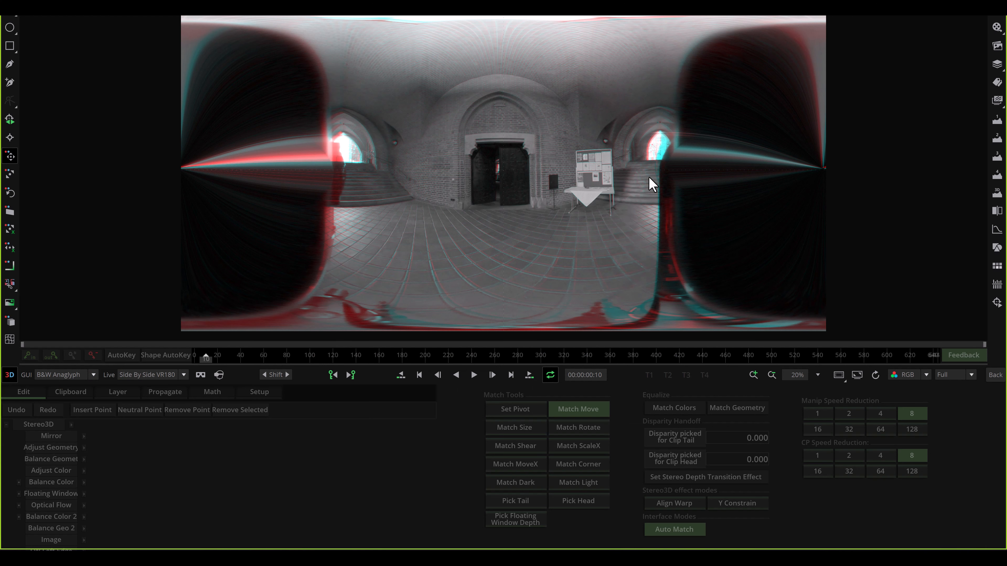
Compare the doorway scene with 3D display off and on, keeping the GUI stereo mode at B&W Anaglyph
{"action": "scroll", "coordinate": [466, 232], "scroll_direction": "up", "scroll_amount": 3}
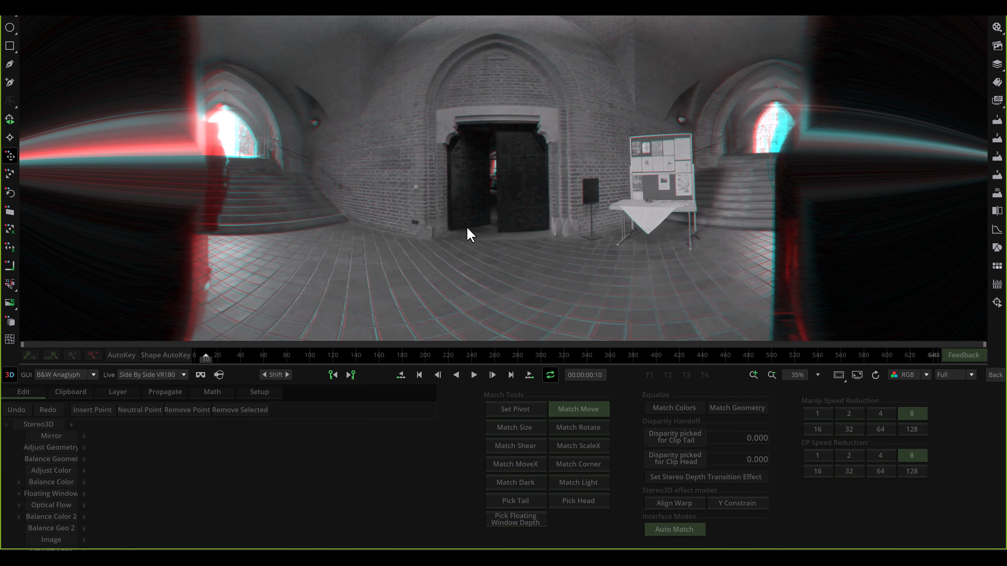
{"action": "left_click", "coordinate": [10, 376]}
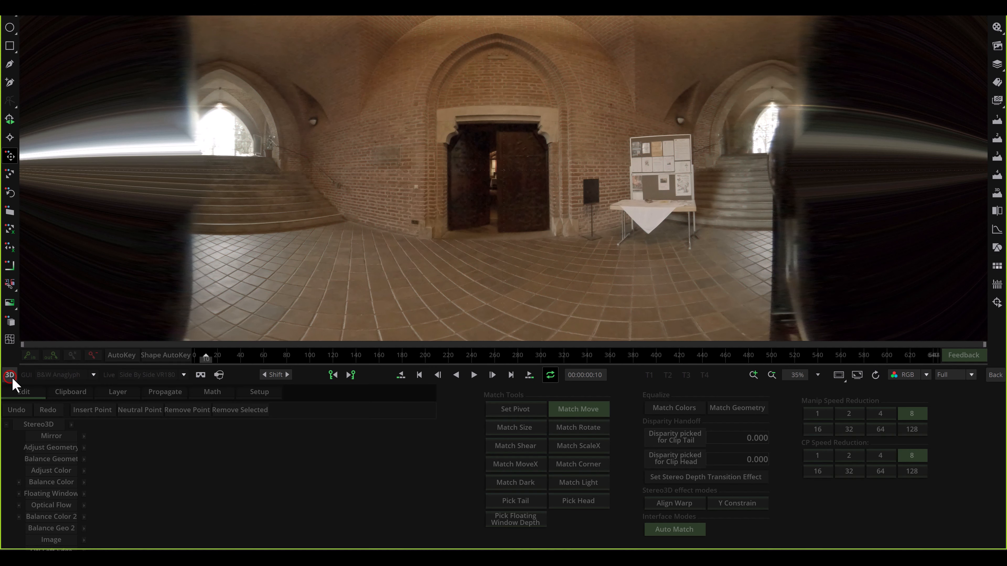
{"action": "left_click", "coordinate": [10, 376]}
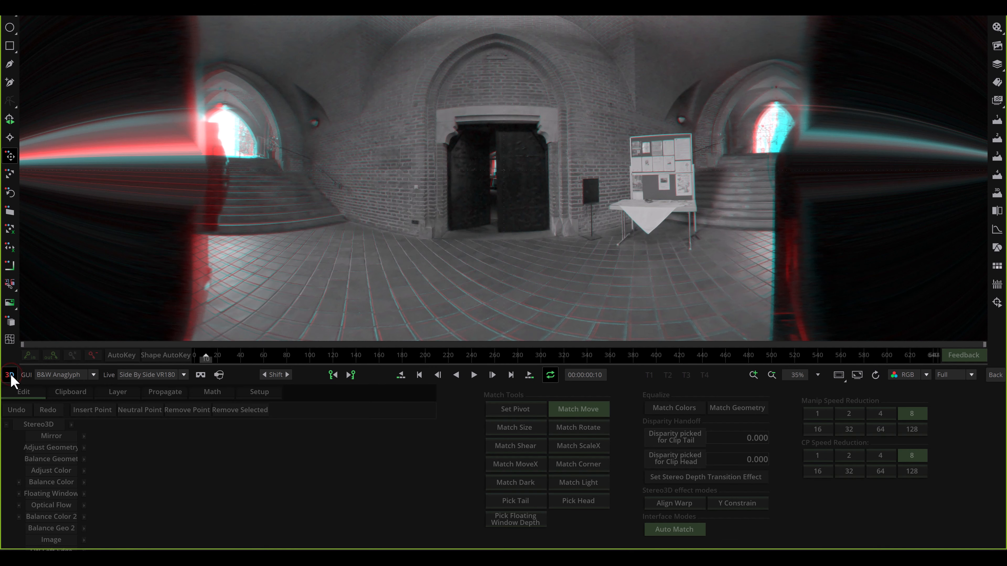
{"action": "left_click", "coordinate": [94, 374]}
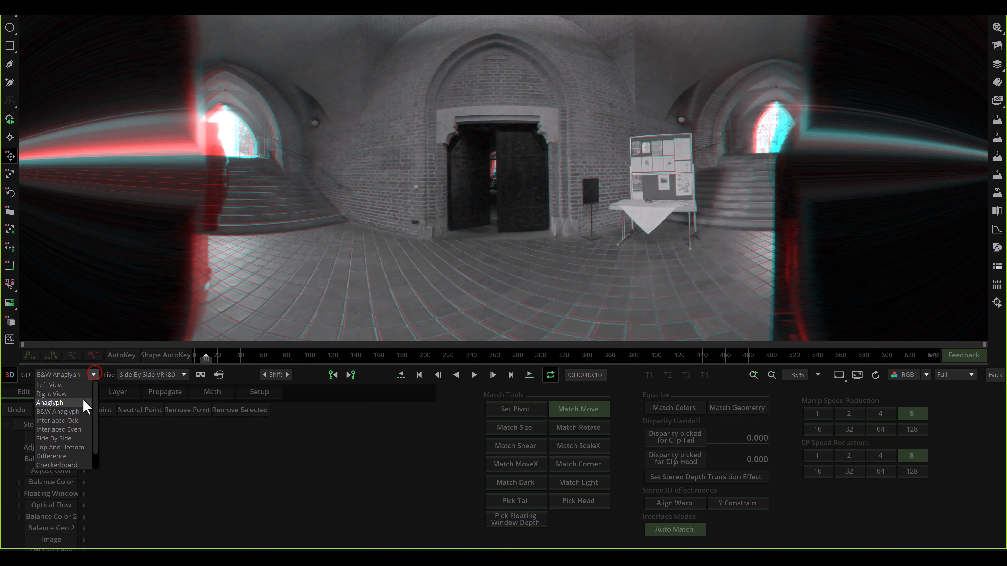
{"action": "left_click", "coordinate": [71, 413]}
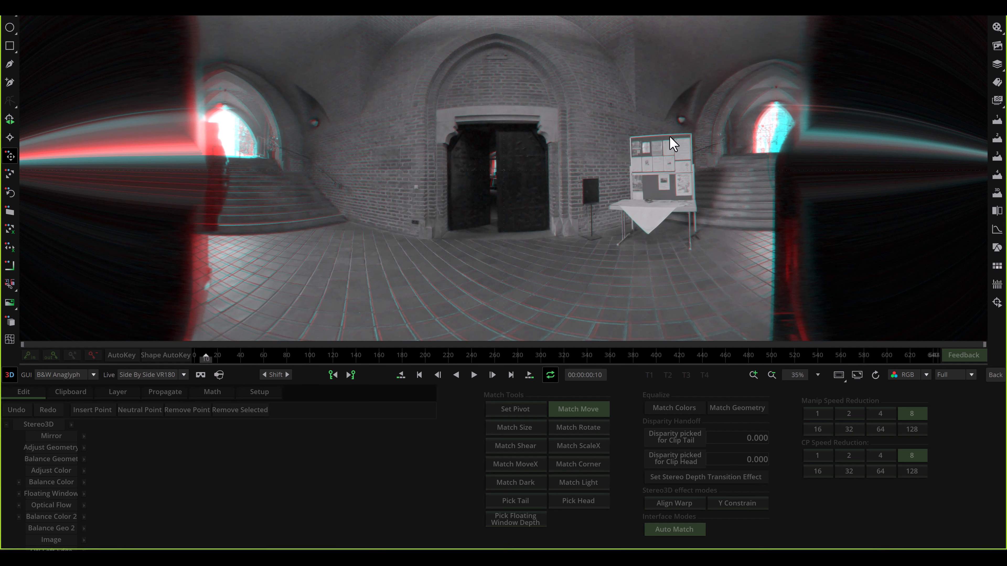
Examine the anaglyph alignment up close around the notice board, both staircases, the doorway and the tiled floor
{"action": "scroll", "coordinate": [646, 198], "scroll_direction": "up", "scroll_amount": 3}
{"action": "scroll", "coordinate": [676, 183], "scroll_direction": "up", "scroll_amount": 1}
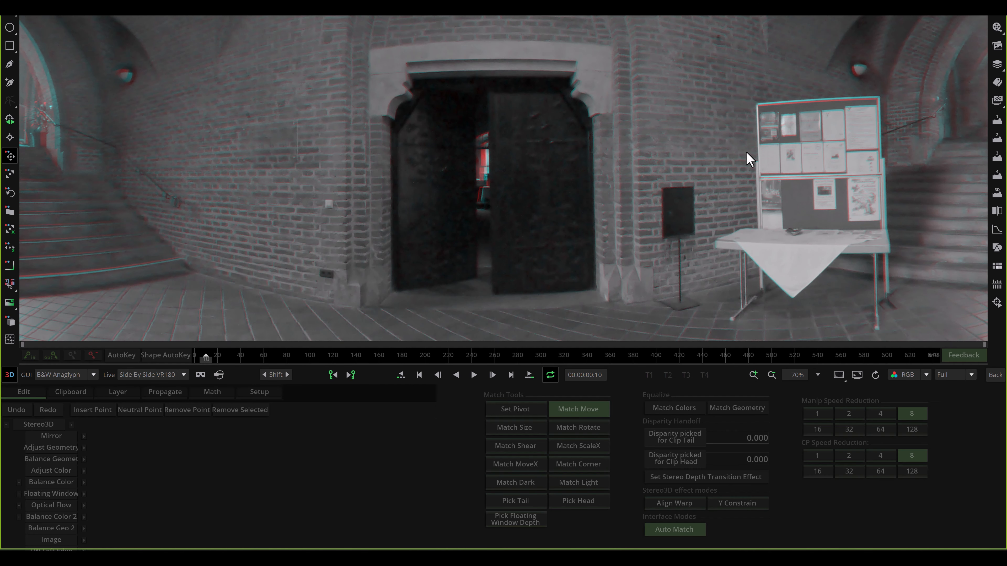
{"action": "left_click_drag", "start_coordinate": [775, 146], "coordinate": [414, 196]}
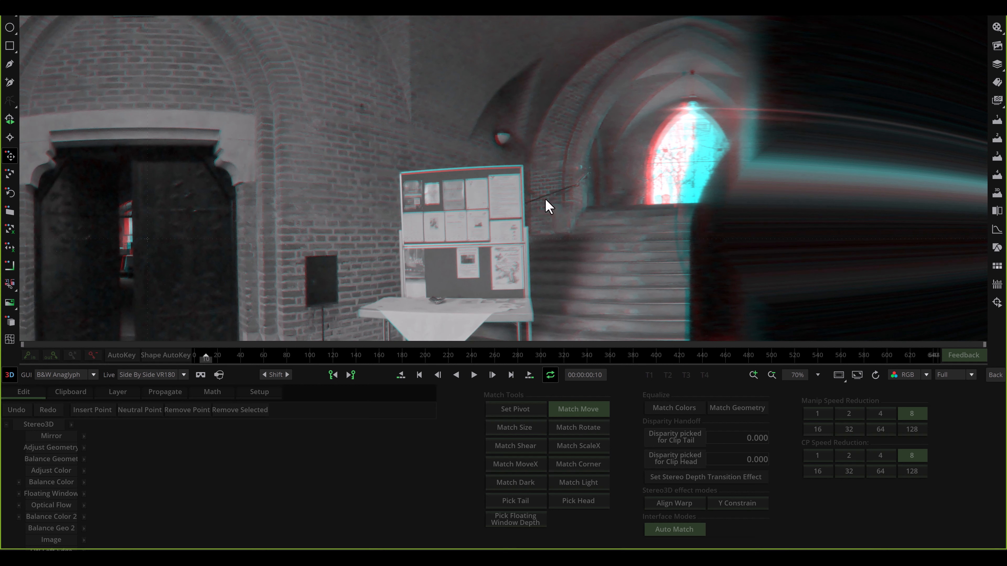
{"action": "left_click_drag", "start_coordinate": [286, 193], "coordinate": [548, 129]}
{"action": "left_click_drag", "start_coordinate": [307, 126], "coordinate": [348, 139]}
{"action": "left_click_drag", "start_coordinate": [341, 217], "coordinate": [436, 184]}
{"action": "left_click_drag", "start_coordinate": [310, 180], "coordinate": [429, 237]}
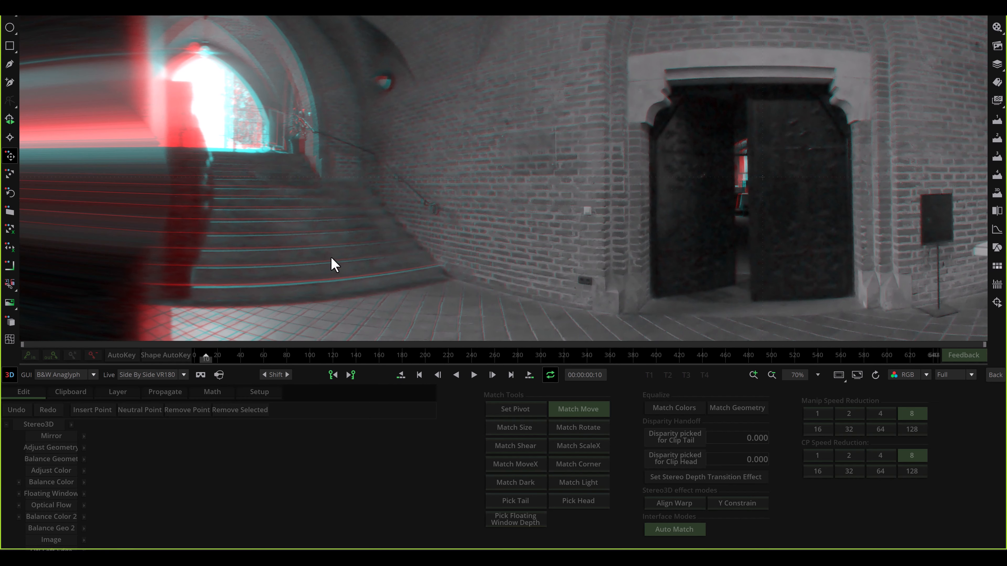
{"action": "left_click_drag", "start_coordinate": [330, 189], "coordinate": [349, 175]}
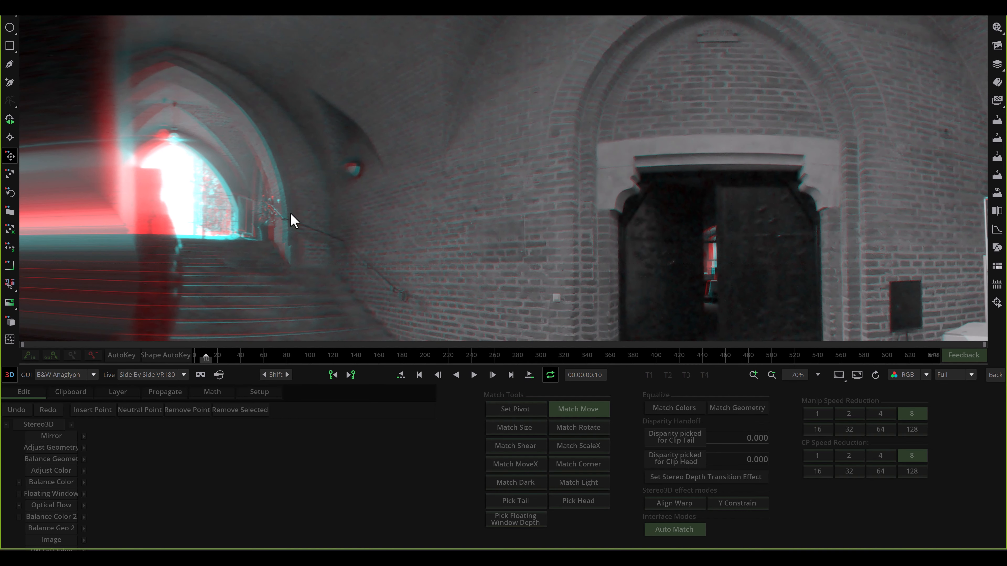
{"action": "left_click_drag", "start_coordinate": [454, 273], "coordinate": [283, 134]}
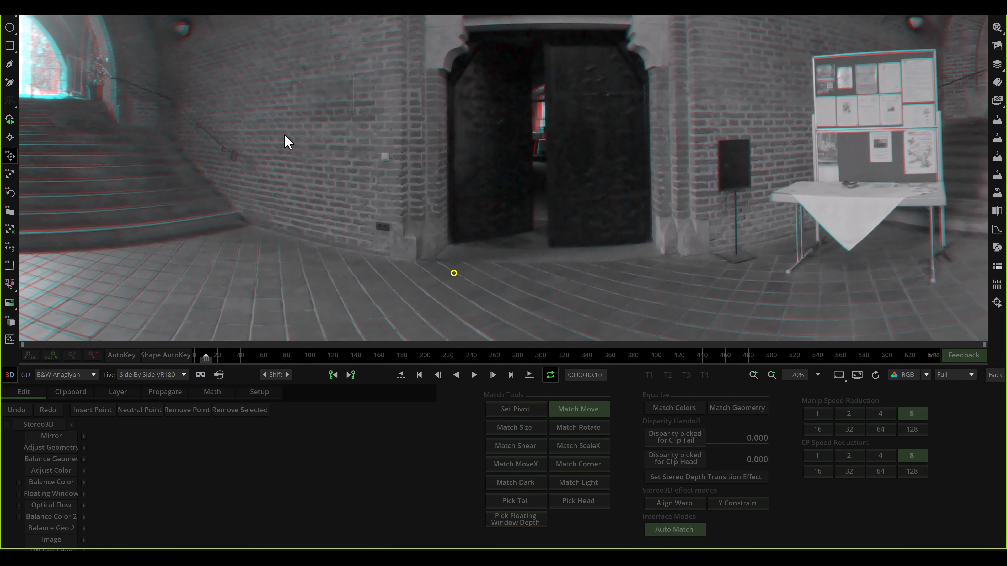
{"action": "left_click_drag", "start_coordinate": [449, 225], "coordinate": [494, 198]}
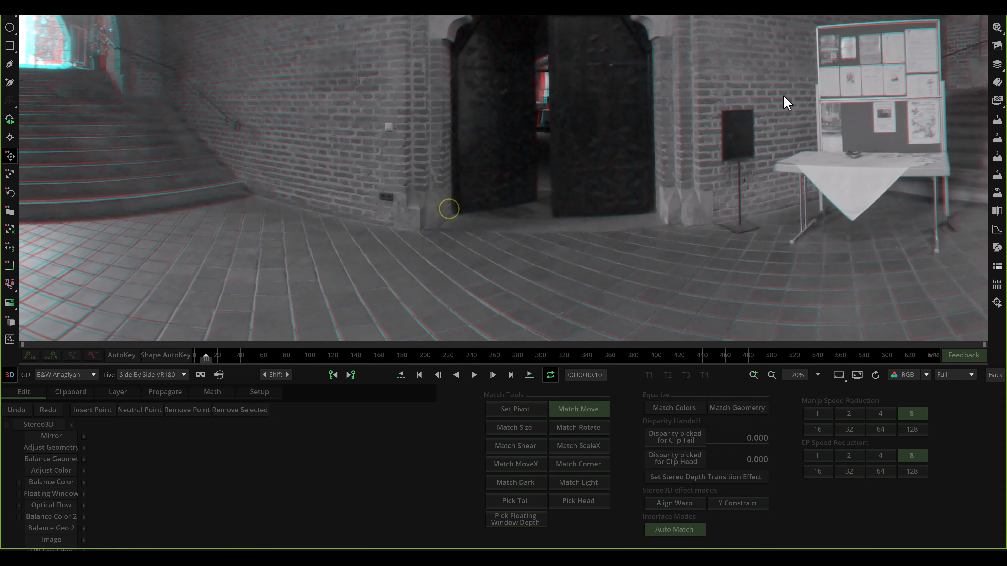
{"action": "scroll", "coordinate": [602, 191], "scroll_direction": "up", "scroll_amount": 4}
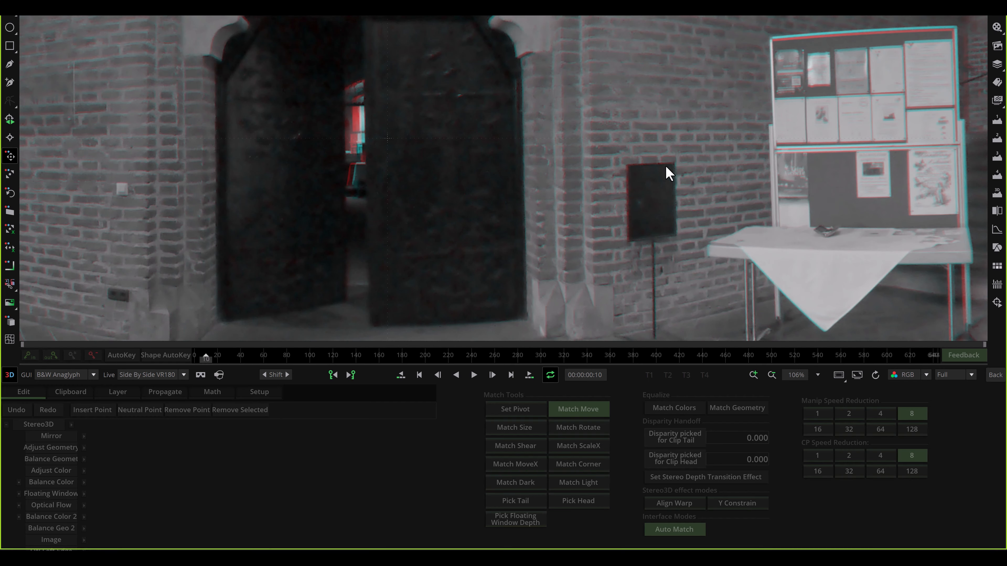
{"action": "scroll", "coordinate": [490, 168], "scroll_direction": "down", "scroll_amount": 5}
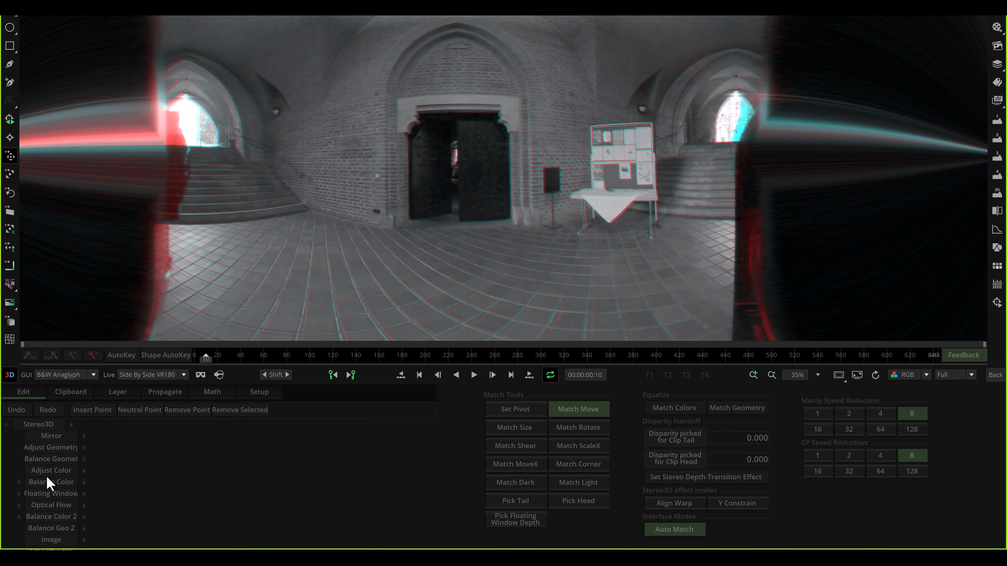
Set the Optical Flow mode of the Stereo3D effect to AlignXY
{"action": "left_click", "coordinate": [83, 506]}
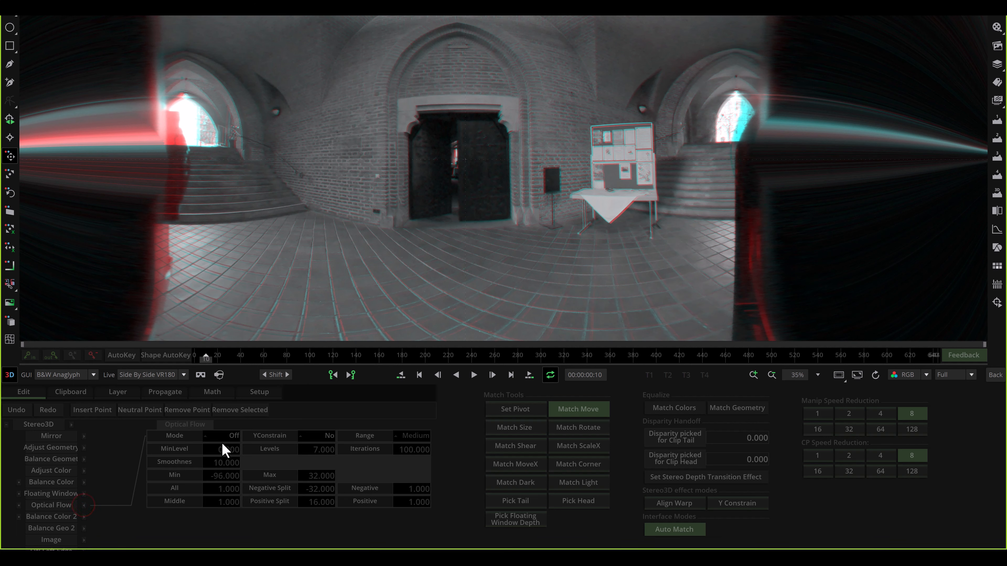
{"action": "left_click", "coordinate": [205, 436]}
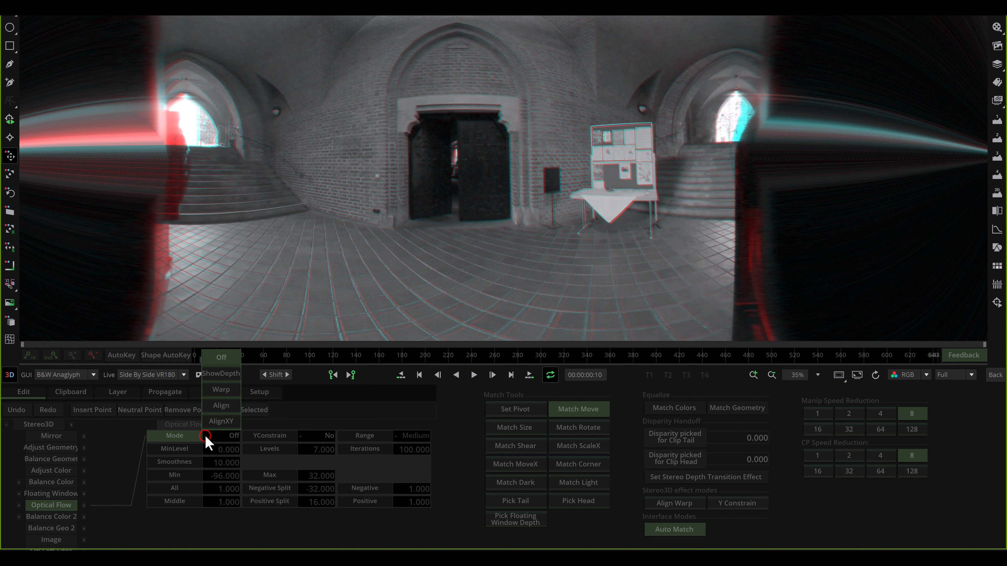
{"action": "left_click", "coordinate": [224, 423]}
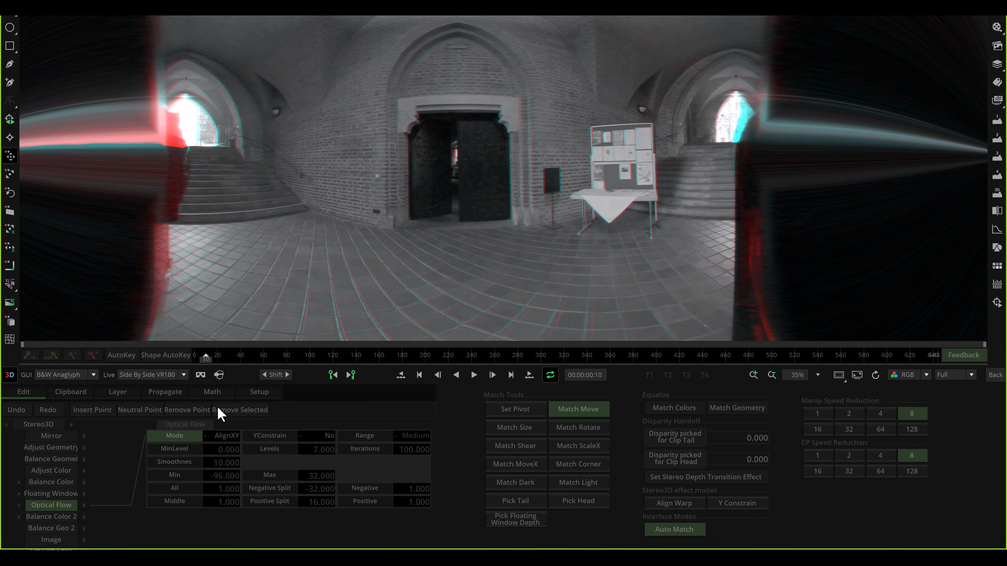
Inspect the AlignXY result up close around the notice board, both staircases, the doorway and the tiled floor
{"action": "left_click_drag", "start_coordinate": [498, 250], "coordinate": [430, 273]}
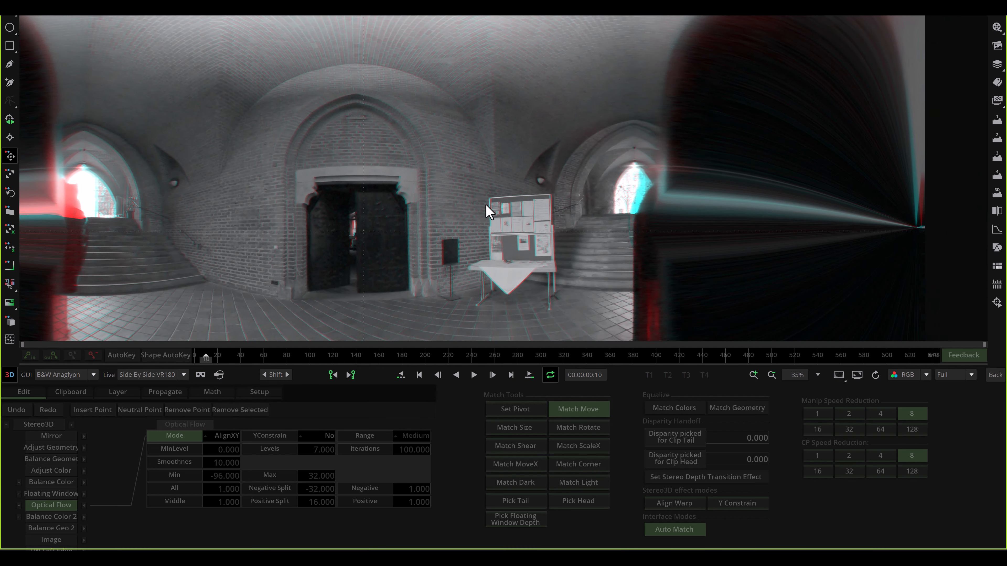
{"action": "scroll", "coordinate": [485, 204], "scroll_direction": "up", "scroll_amount": 3}
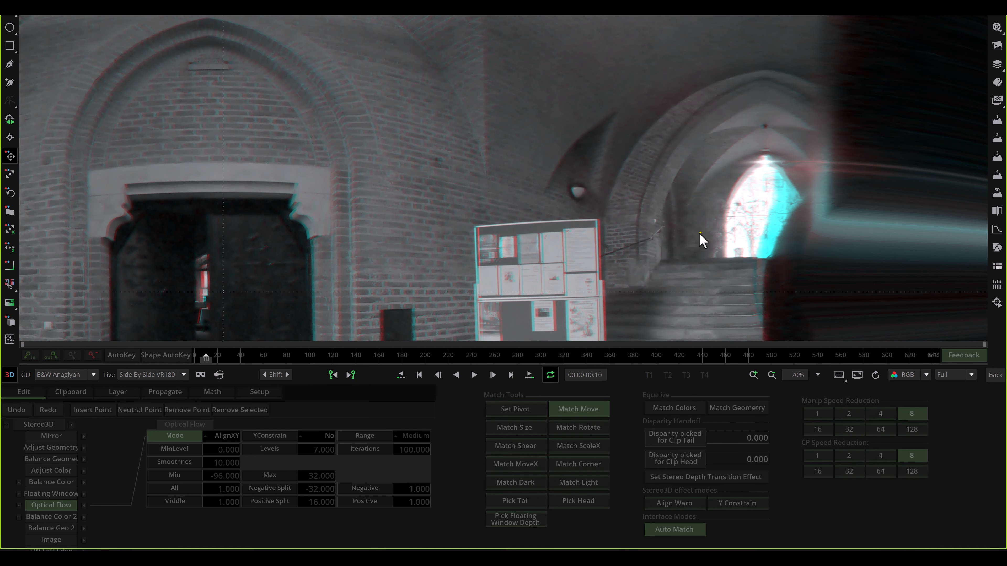
{"action": "left_click_drag", "start_coordinate": [701, 236], "coordinate": [690, 218]}
{"action": "left_click_drag", "start_coordinate": [236, 248], "coordinate": [304, 236]}
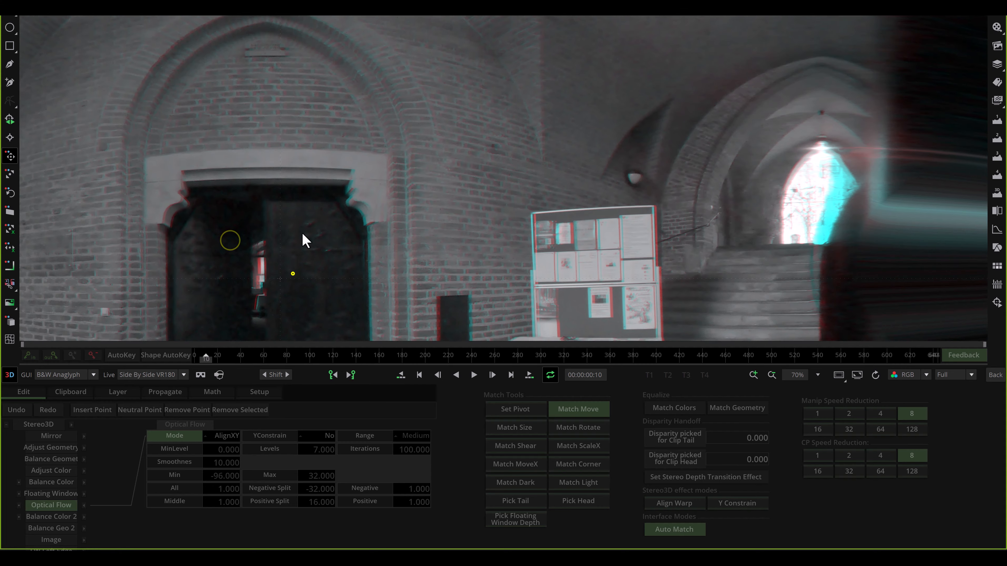
{"action": "left_click_drag", "start_coordinate": [292, 272], "coordinate": [467, 265]}
{"action": "left_click_drag", "start_coordinate": [411, 302], "coordinate": [188, 248]}
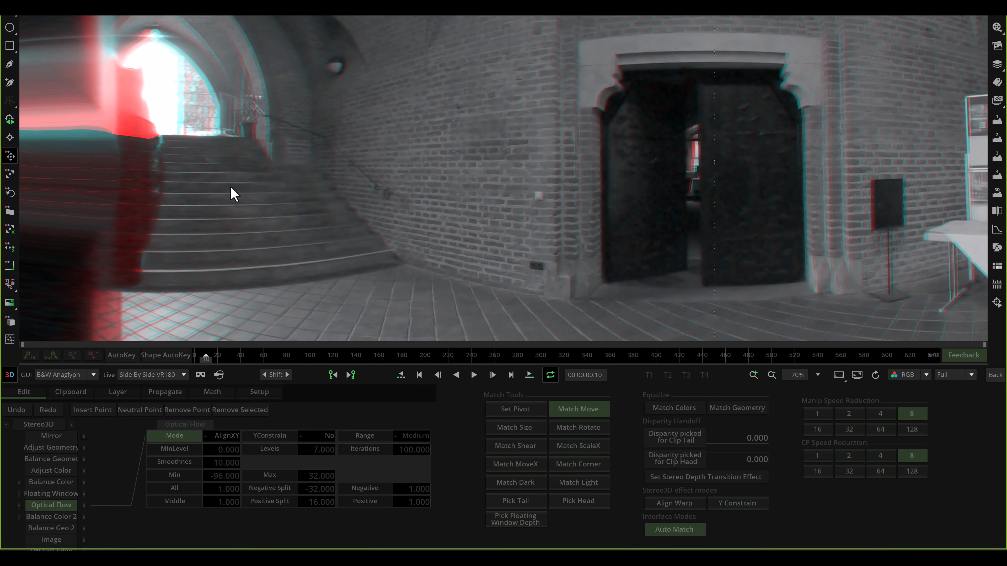
{"action": "left_click_drag", "start_coordinate": [256, 176], "coordinate": [306, 150]}
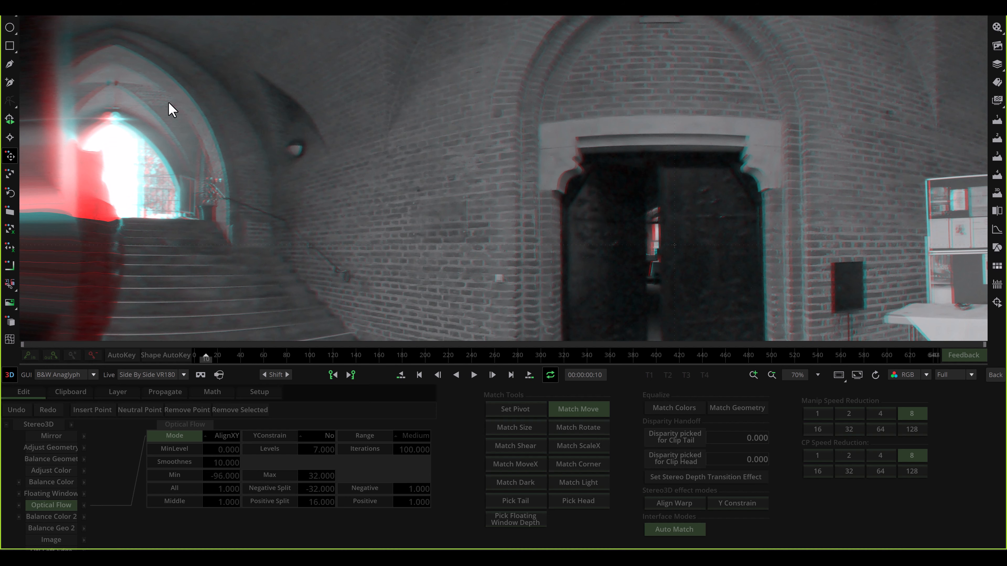
{"action": "left_click_drag", "start_coordinate": [358, 253], "coordinate": [263, 166]}
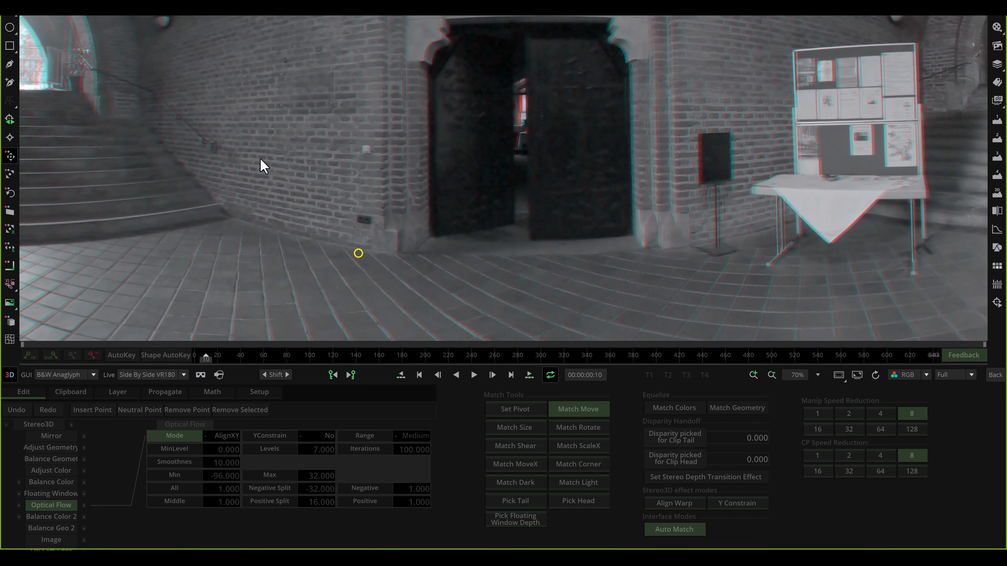
{"action": "left_click_drag", "start_coordinate": [396, 241], "coordinate": [324, 161]}
{"action": "scroll", "coordinate": [325, 162], "scroll_direction": "down", "scroll_amount": 4}
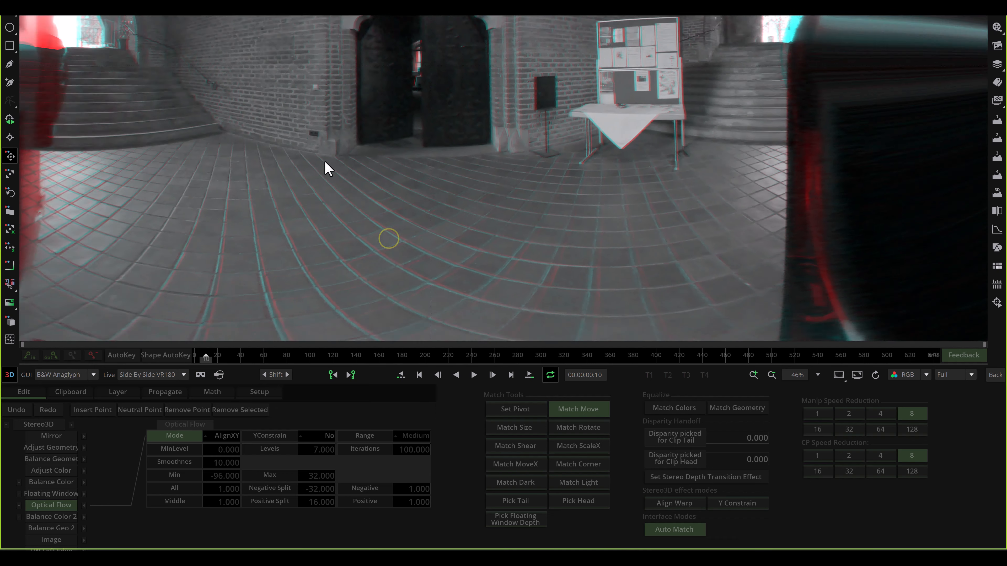
{"action": "scroll", "coordinate": [325, 163], "scroll_direction": "down", "scroll_amount": 1}
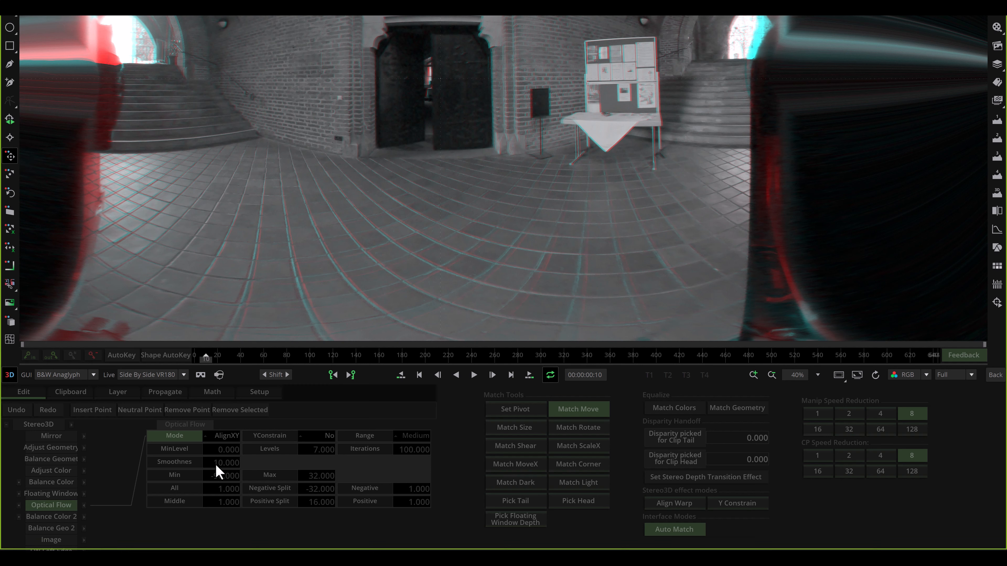
Set the Optical Flow iterations to 500
{"action": "left_click", "coordinate": [408, 451]}
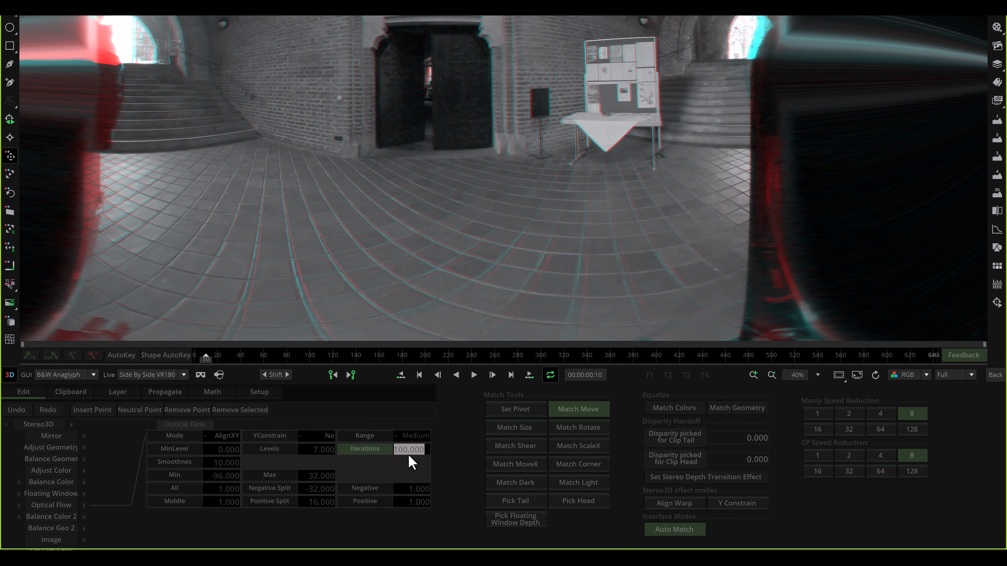
{"action": "type", "text": "500"}
{"action": "key", "text": "Return"}
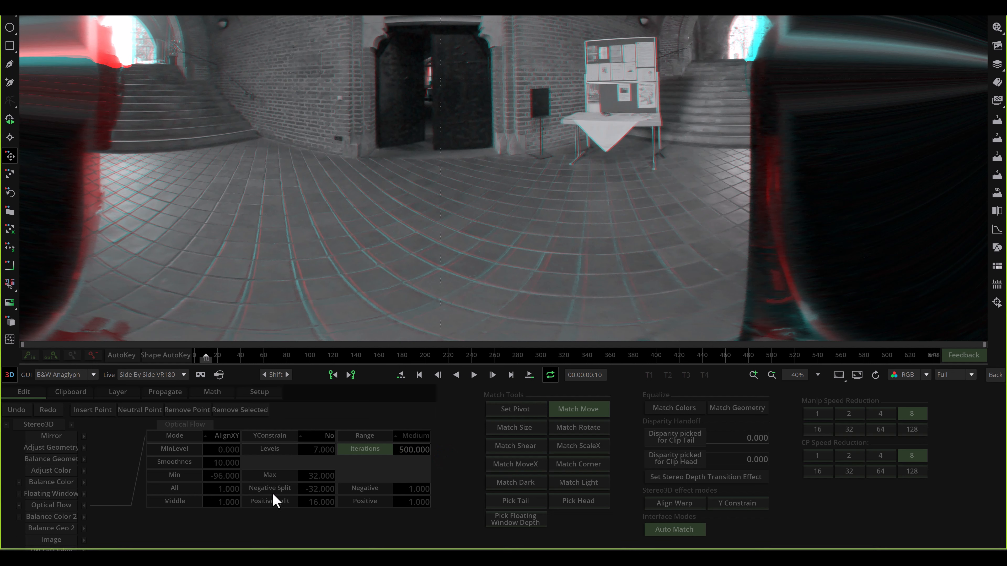
Try an Optical Flow smoothness of 15
{"action": "left_click", "coordinate": [217, 463]}
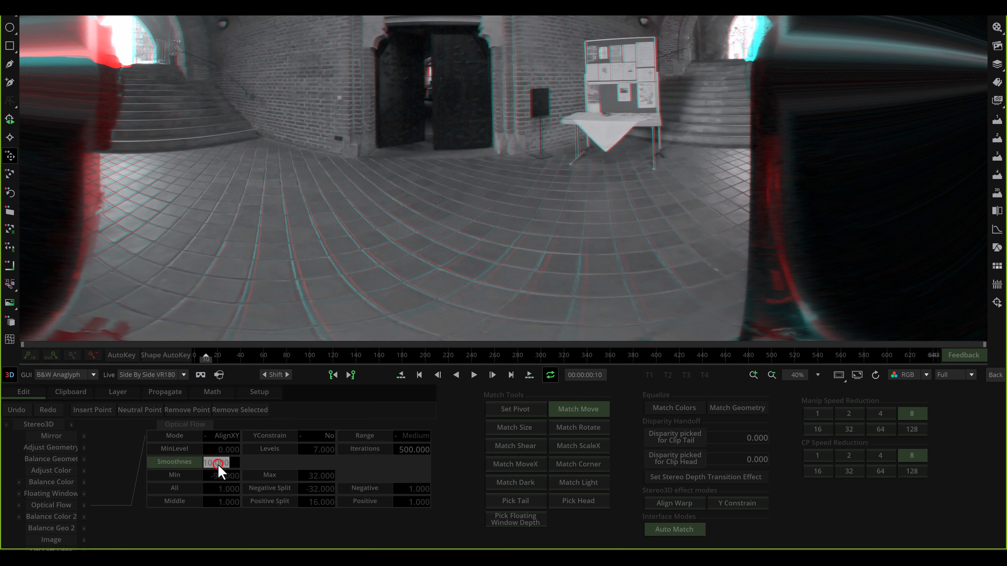
{"action": "type", "text": "15"}
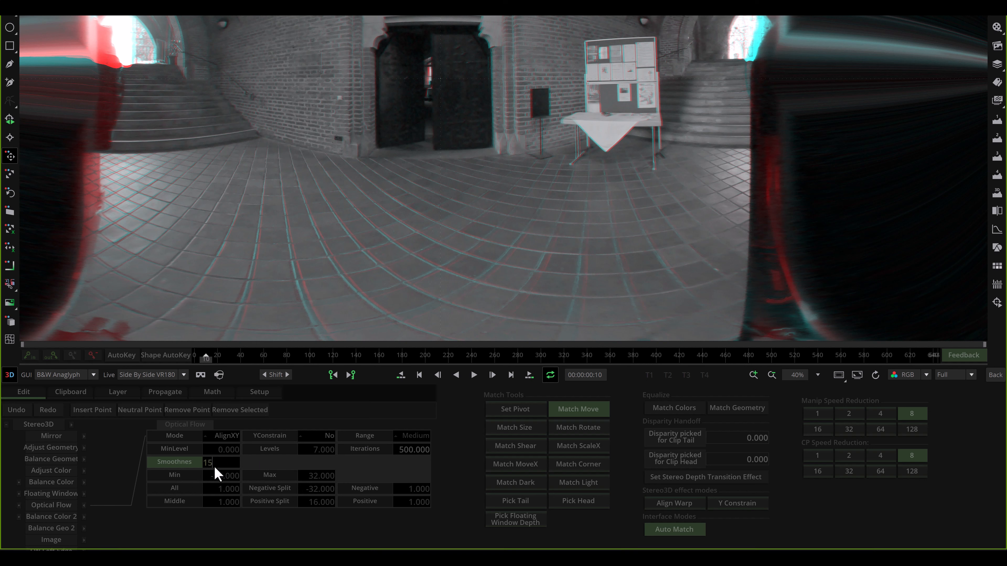
{"action": "key", "text": "Return"}
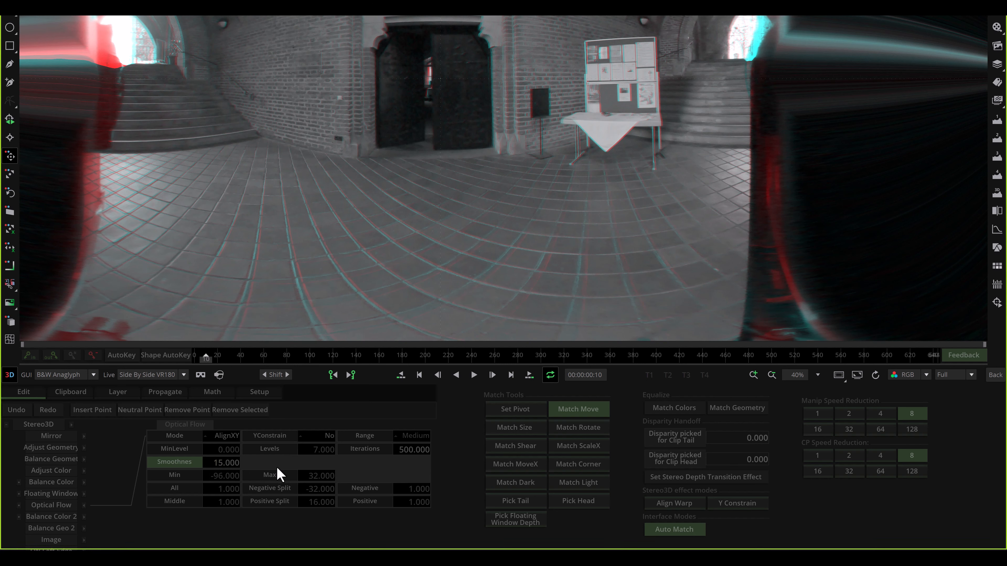
Set the Optical Flow smoothness to 20 and check the result across the whole frame
{"action": "left_click", "coordinate": [217, 463]}
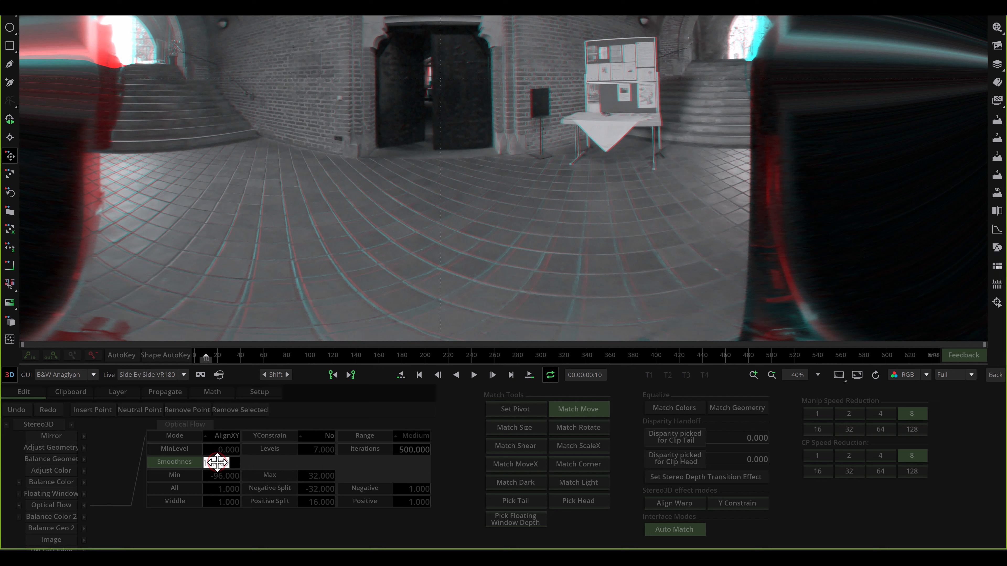
{"action": "type", "text": "2"}
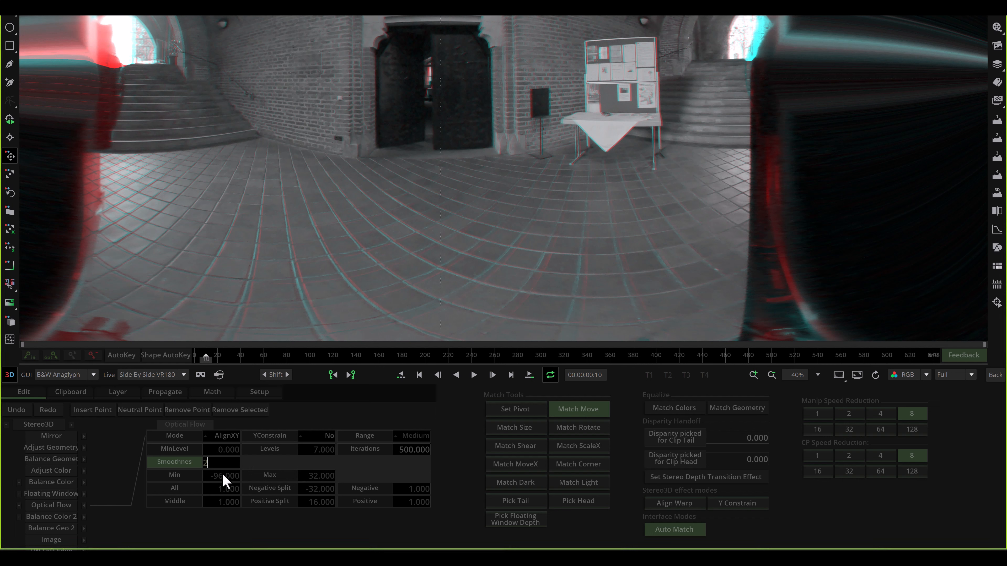
{"action": "type", "text": "0"}
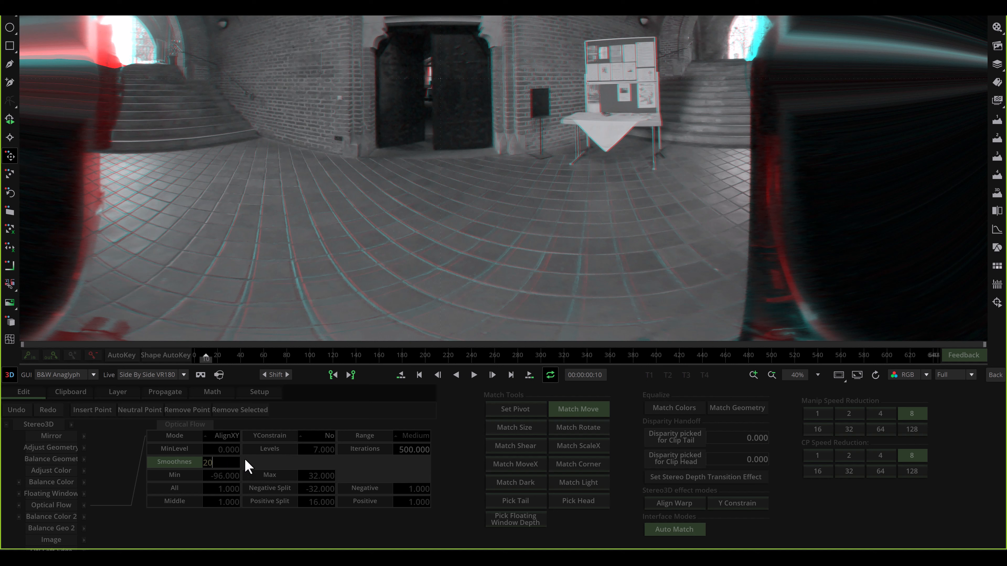
{"action": "key", "text": "Return"}
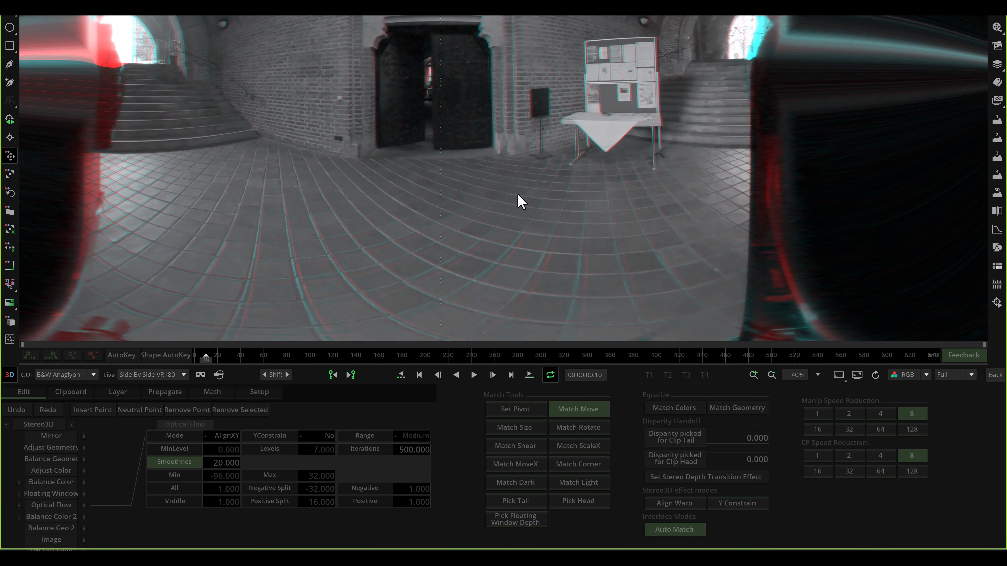
{"action": "left_click_drag", "start_coordinate": [486, 161], "coordinate": [441, 231]}
{"action": "scroll", "coordinate": [441, 230], "scroll_direction": "down", "scroll_amount": 1}
{"action": "scroll", "coordinate": [442, 230], "scroll_direction": "down", "scroll_amount": 2}
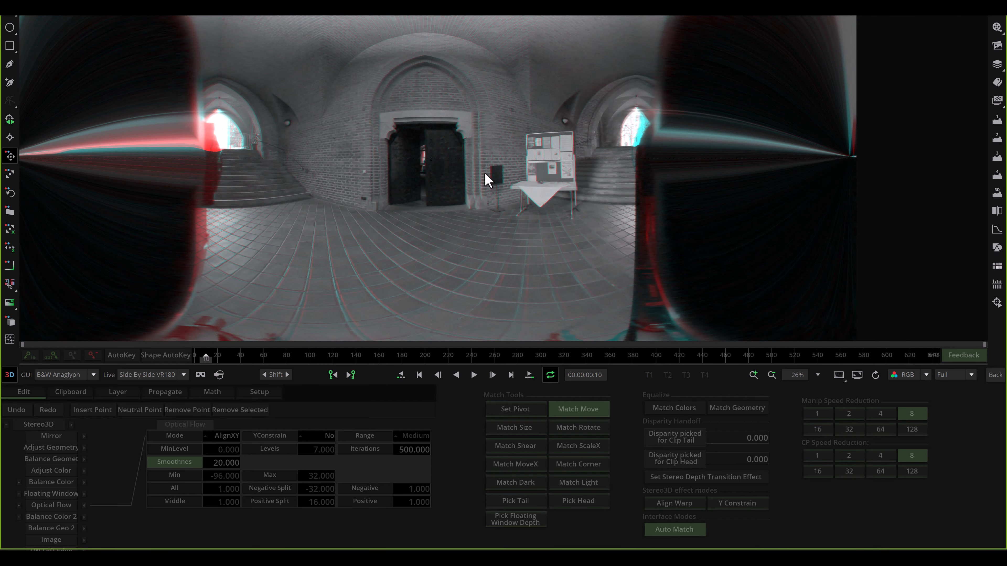
{"action": "left_click_drag", "start_coordinate": [485, 172], "coordinate": [482, 247]}
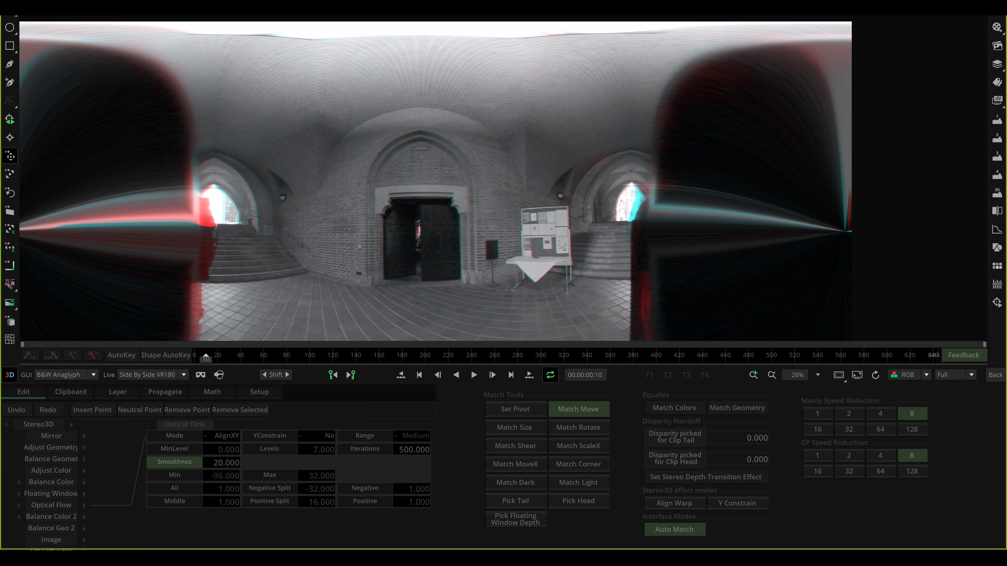
Leave the effect editor for the render output setup and select the Stereo3D effect together with the L and R clips
{"action": "left_click", "coordinate": [995, 377]}
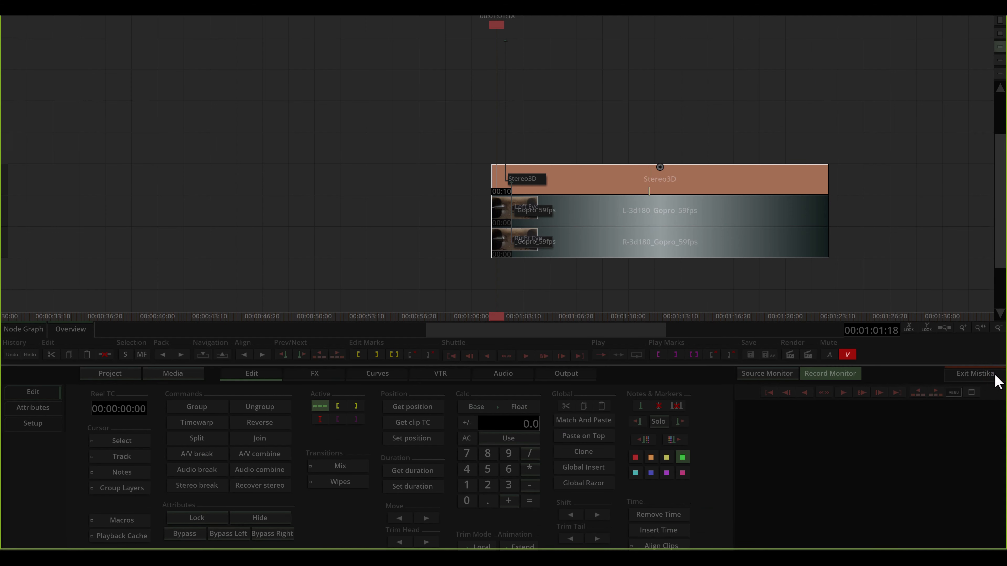
{"action": "left_click", "coordinate": [565, 376]}
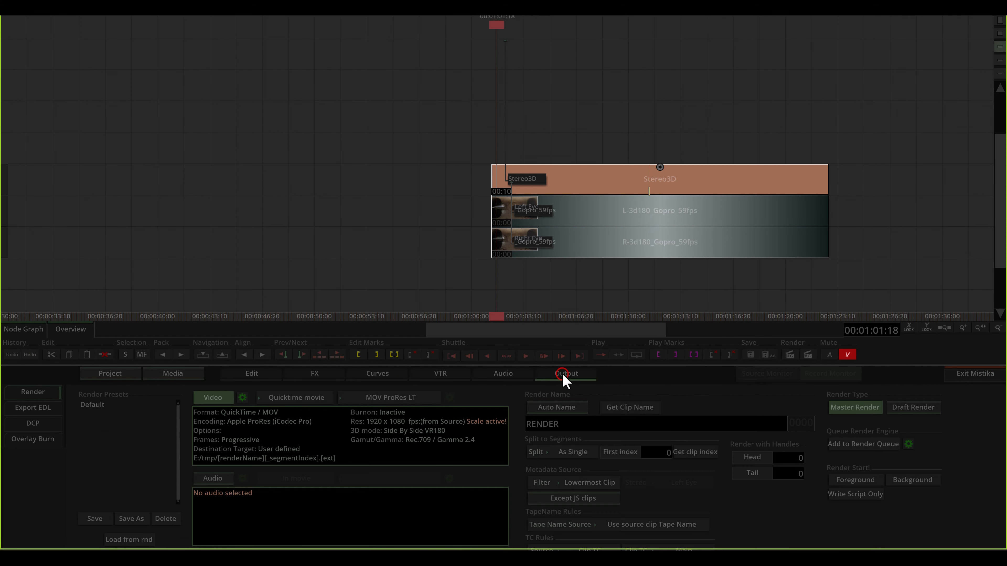
{"action": "left_click_drag", "start_coordinate": [880, 286], "coordinate": [446, 128]}
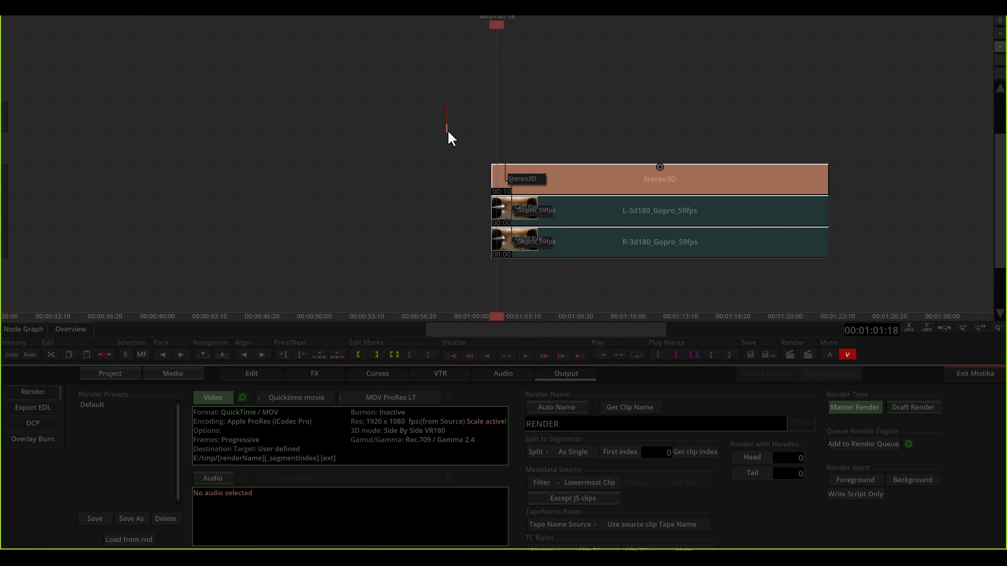
In the render's video setup, choose Side By Side VR180 as the stereo mode and turn off resolution scaling
{"action": "left_click", "coordinate": [210, 397]}
{"action": "left_click", "coordinate": [244, 398]}
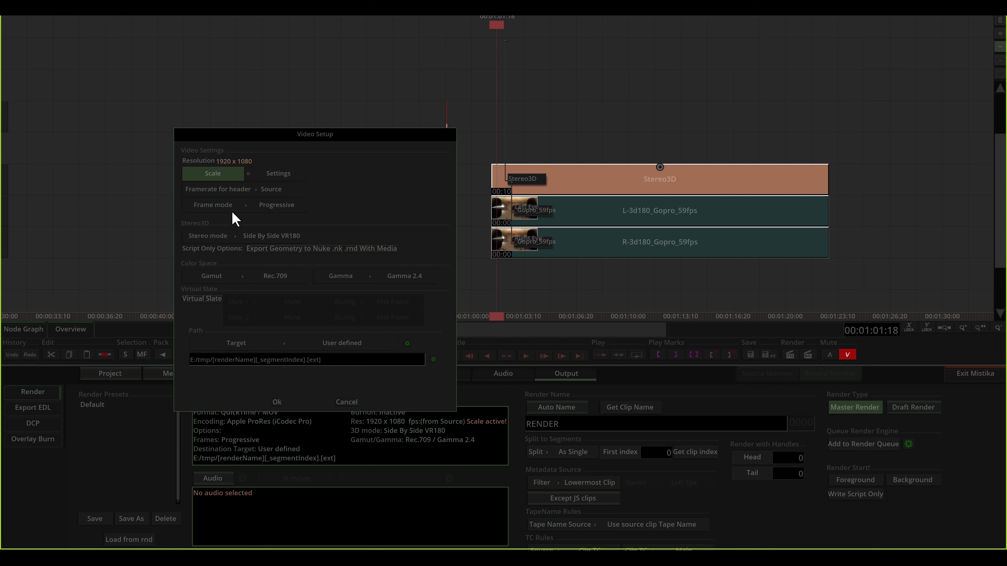
{"action": "left_click", "coordinate": [236, 233]}
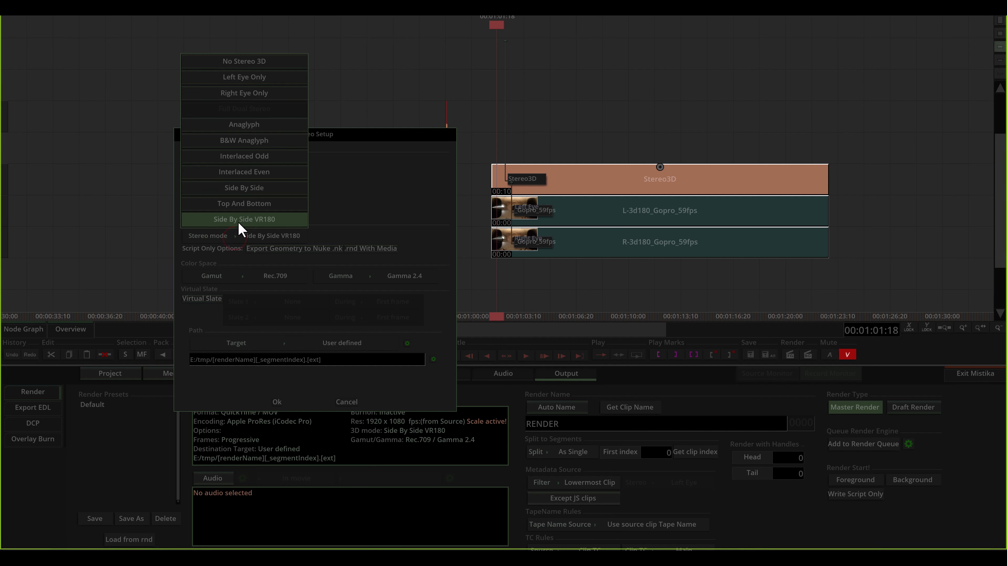
{"action": "left_click", "coordinate": [255, 219]}
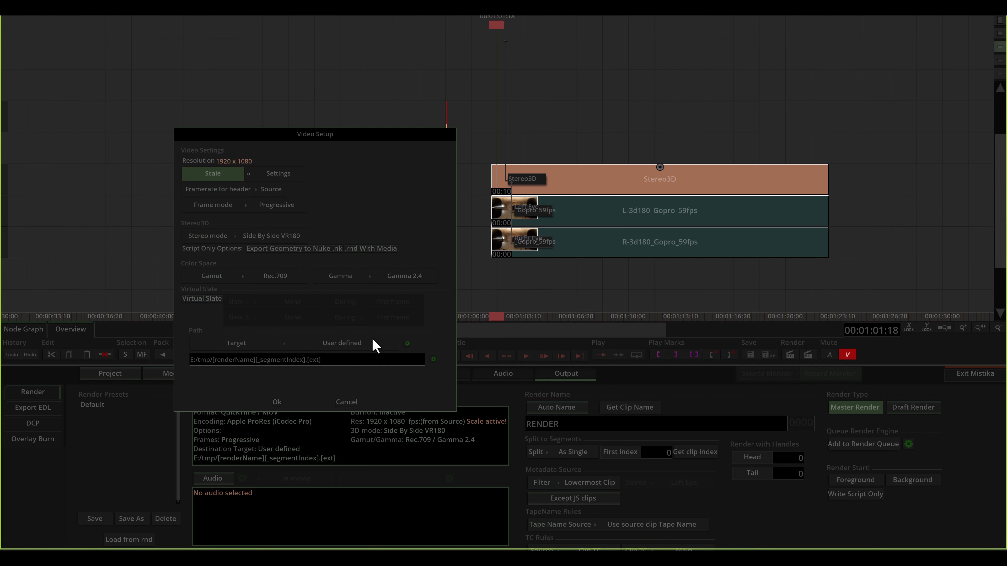
{"action": "left_click", "coordinate": [231, 177]}
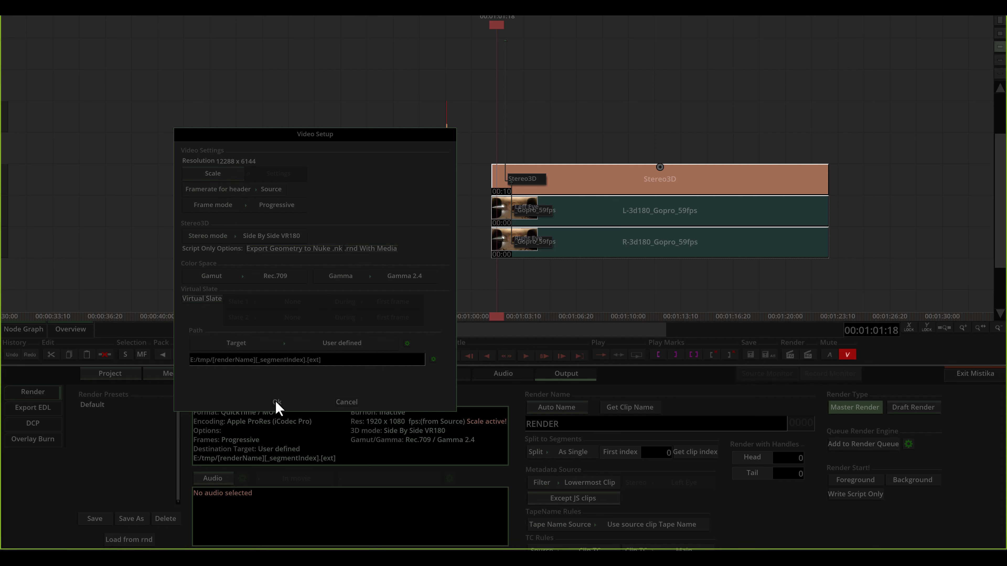
Keep the User defined target with path E:/tmp/[renderName][_segmentIndex].[ext] and apply the video setup
{"action": "left_click", "coordinate": [251, 345]}
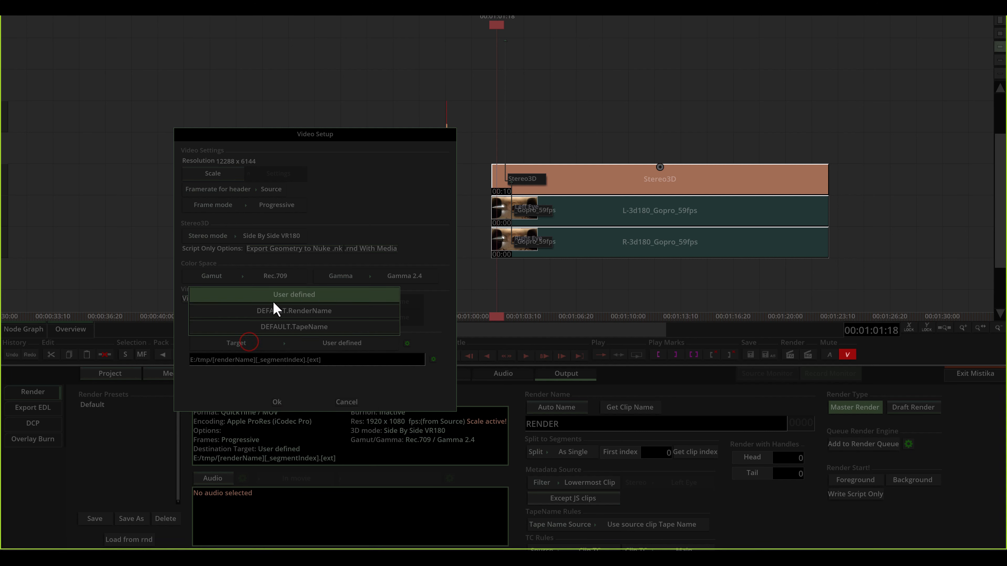
{"action": "left_click", "coordinate": [301, 295]}
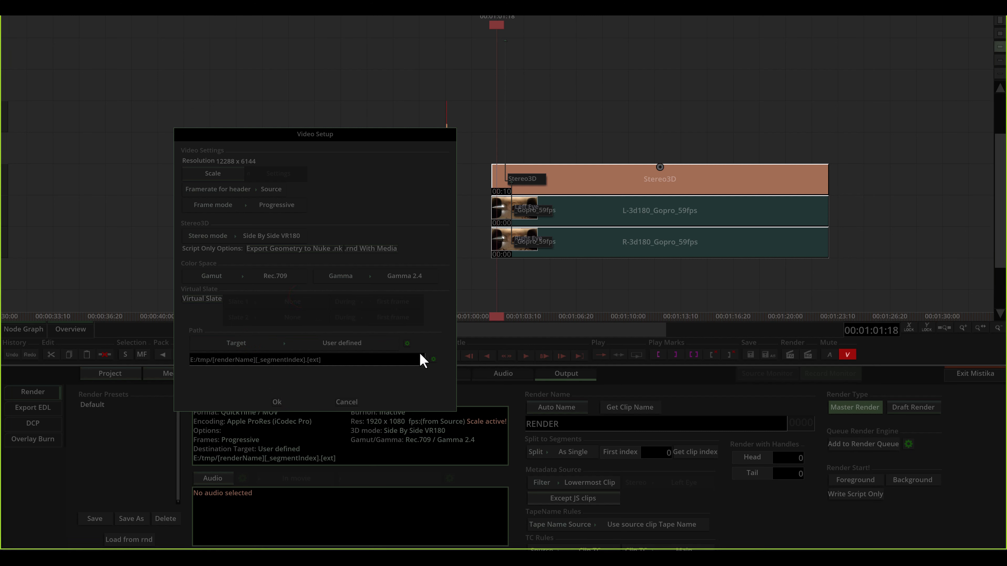
{"action": "left_click", "coordinate": [434, 360]}
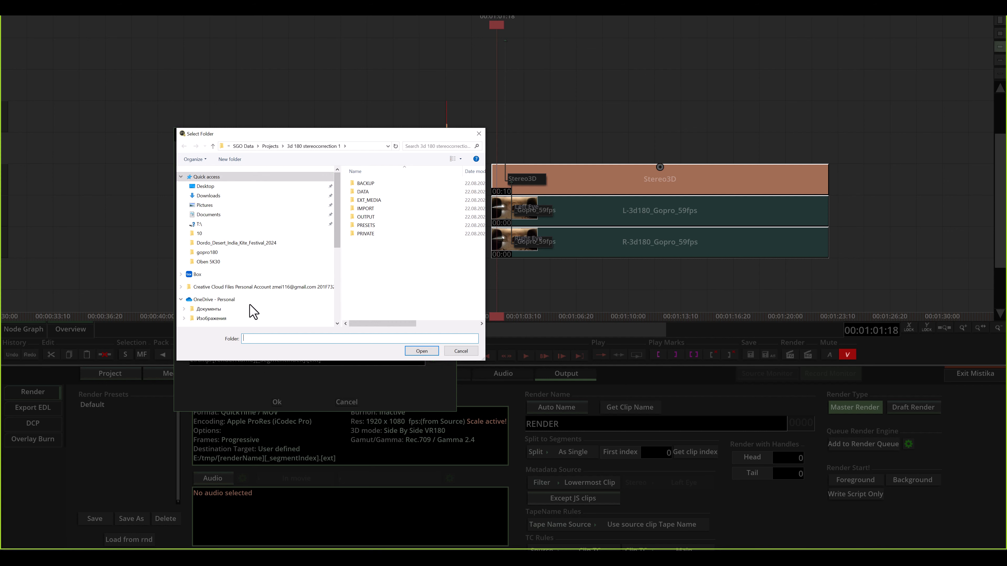
{"action": "left_click", "coordinate": [459, 349]}
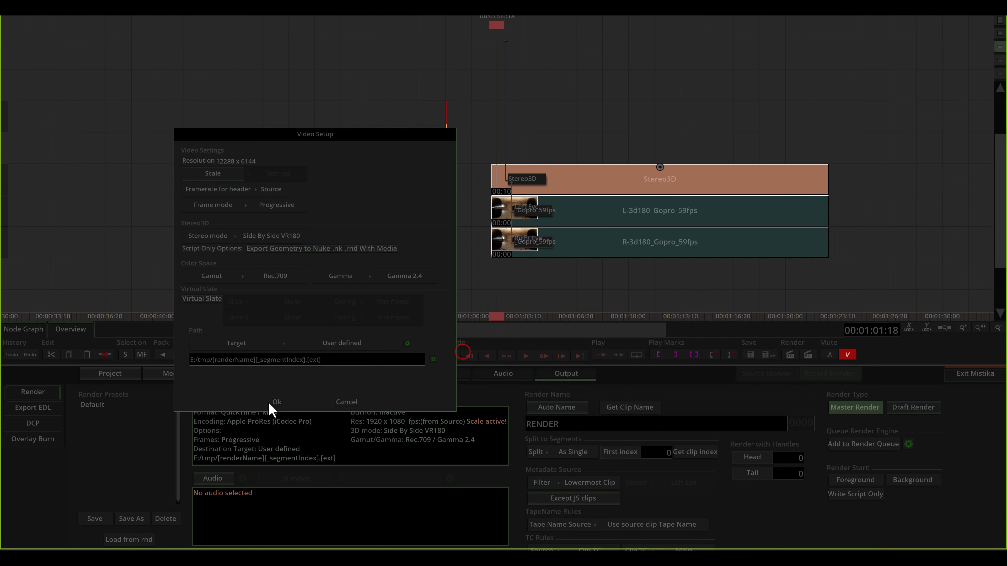
{"action": "left_click", "coordinate": [276, 402]}
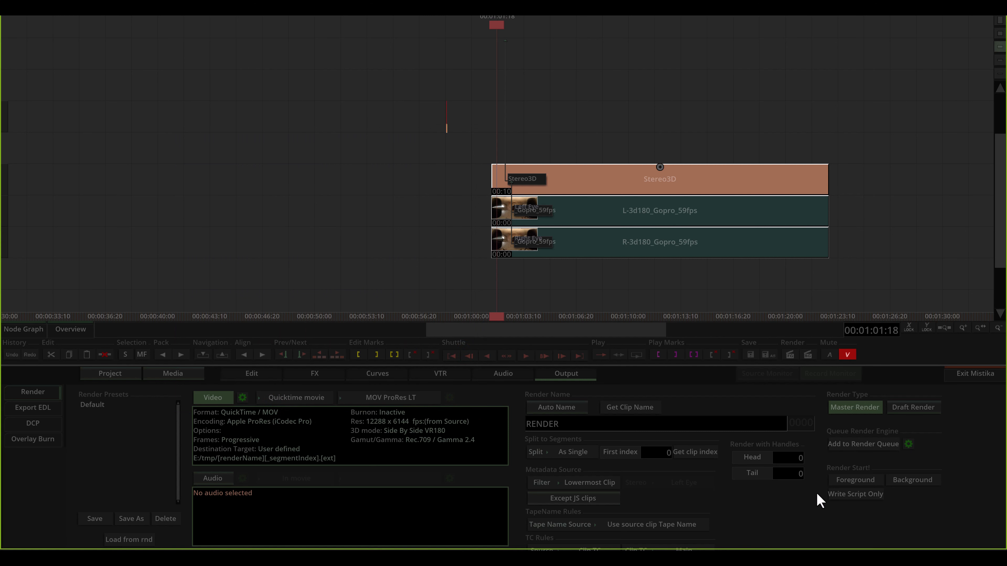
Set the render format to Quicktime movie with the MOV ProRes LT codec
{"action": "left_click", "coordinate": [308, 397]}
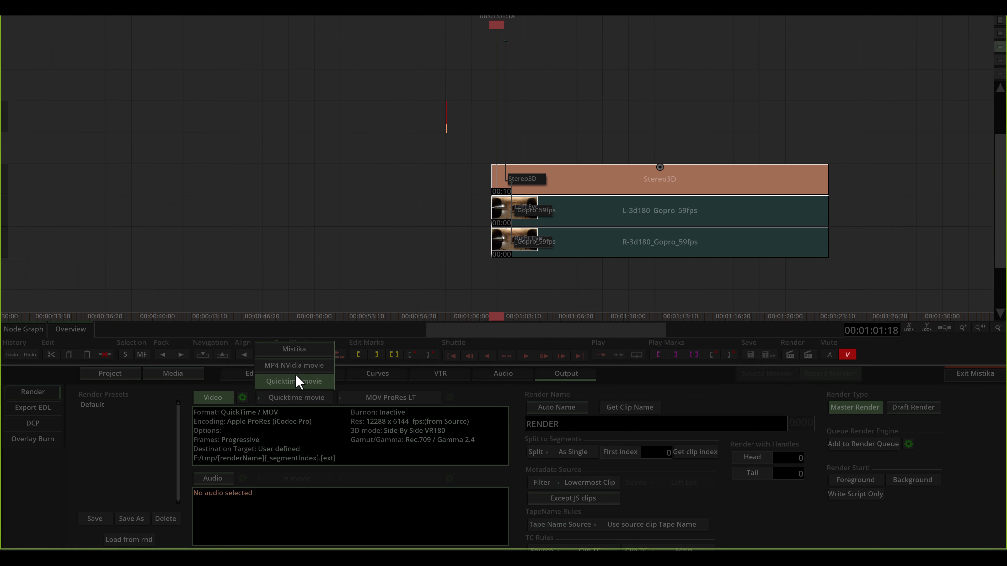
{"action": "left_click", "coordinate": [300, 399]}
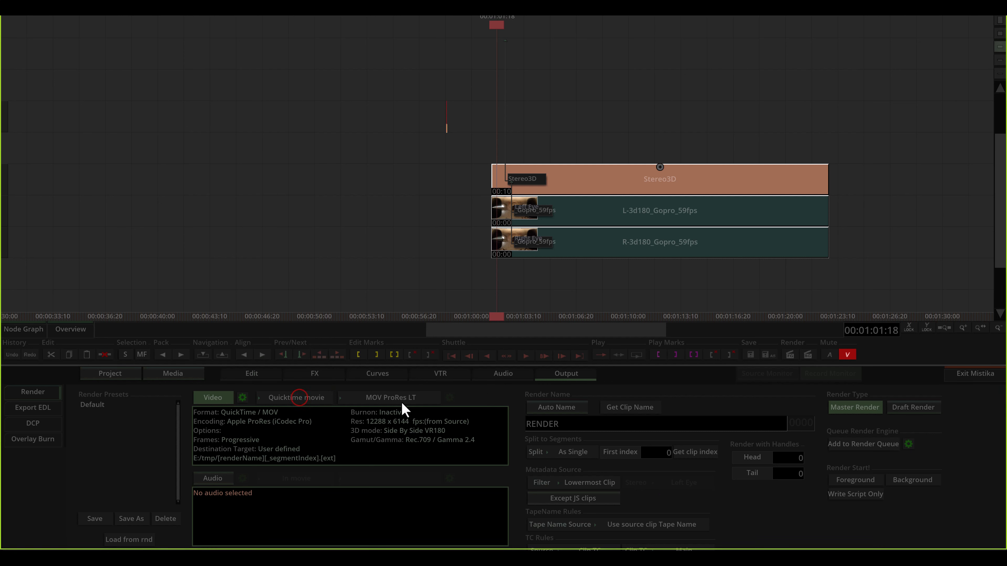
{"action": "left_click", "coordinate": [389, 397]}
{"action": "left_click", "coordinate": [397, 383]}
Render the selection in the foreground, setting the edit marks to it and overwriting the existing RENDER file
{"action": "left_click", "coordinate": [854, 482]}
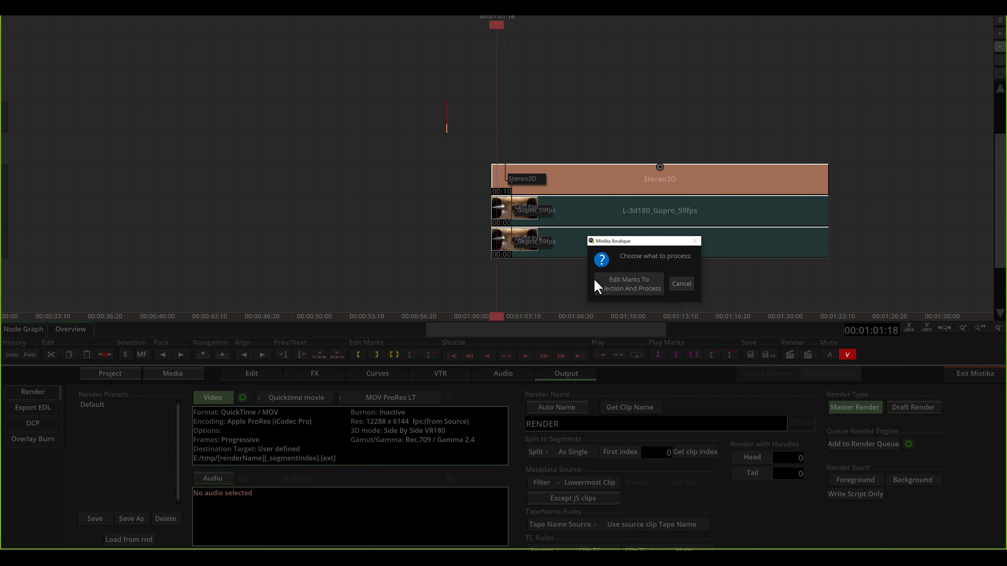
{"action": "left_click", "coordinate": [627, 282]}
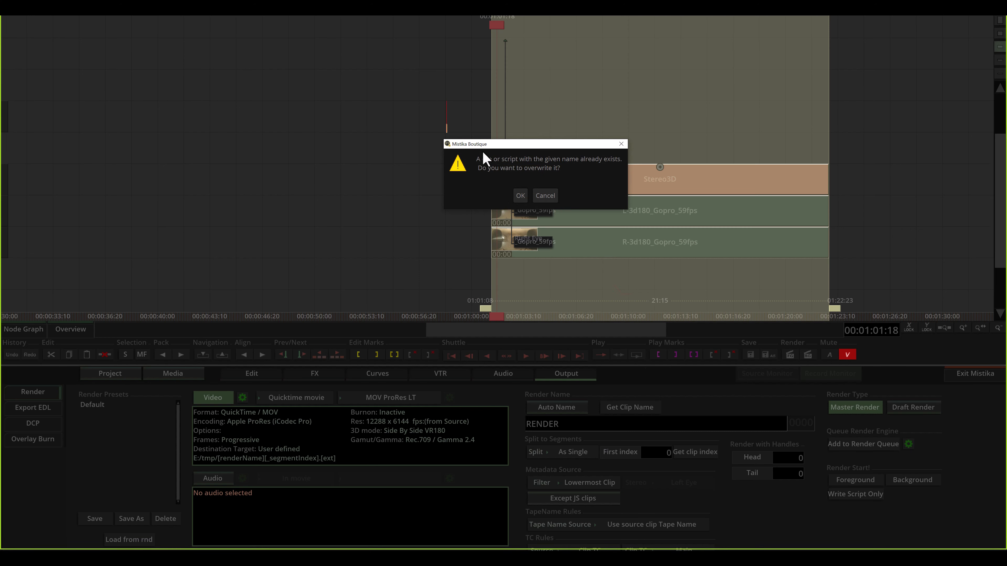
{"action": "left_click", "coordinate": [520, 195]}
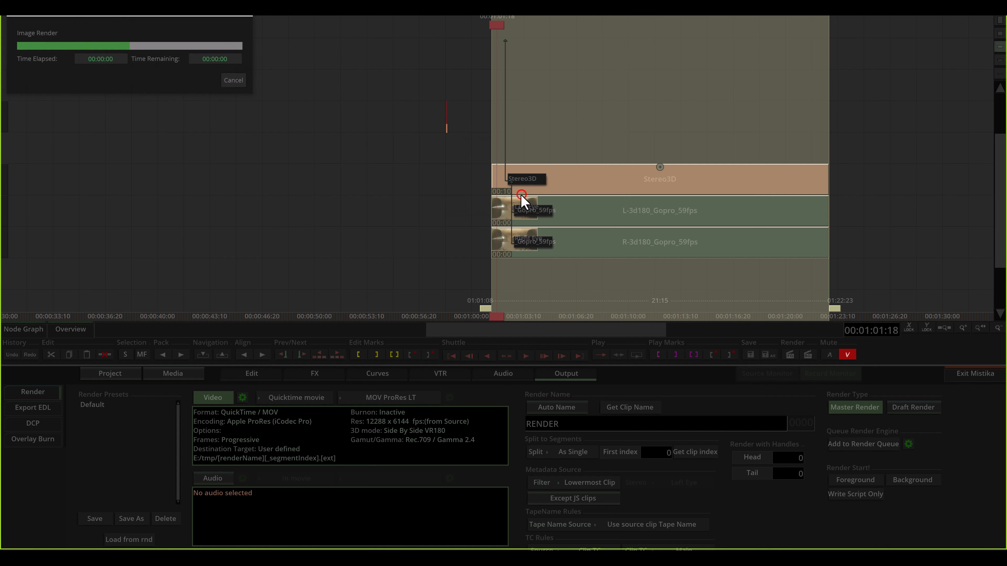